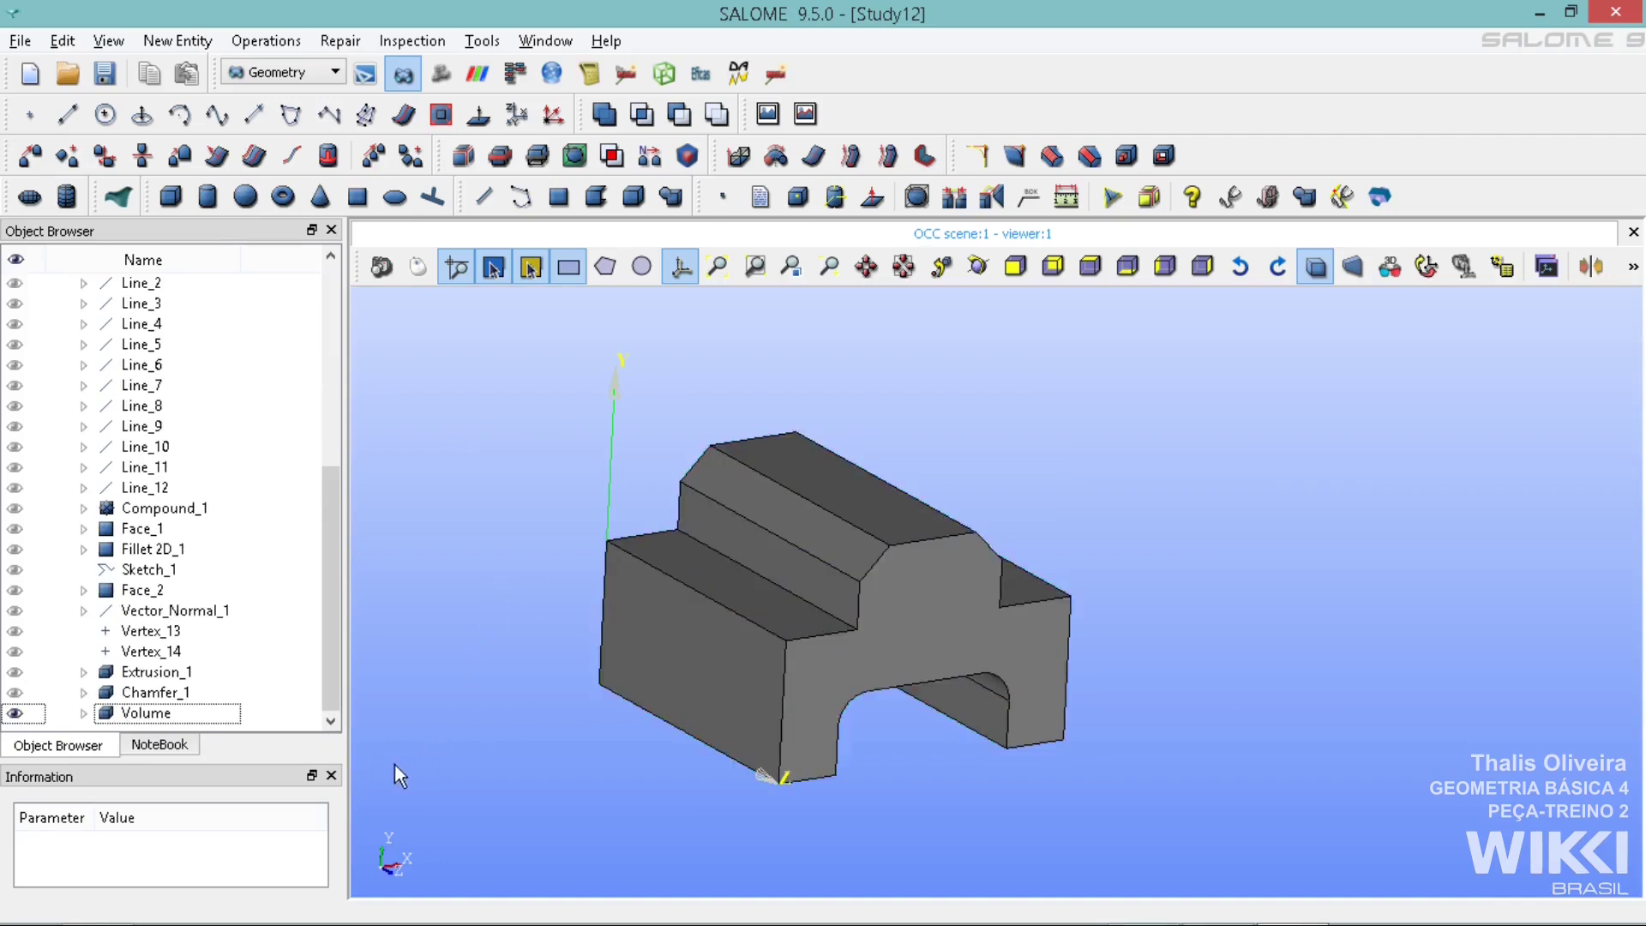
Hide the finished Volume and briefly display Face_1 and Face_2 to compare the earlier stages, leaving all of them hidden
click(26, 713)
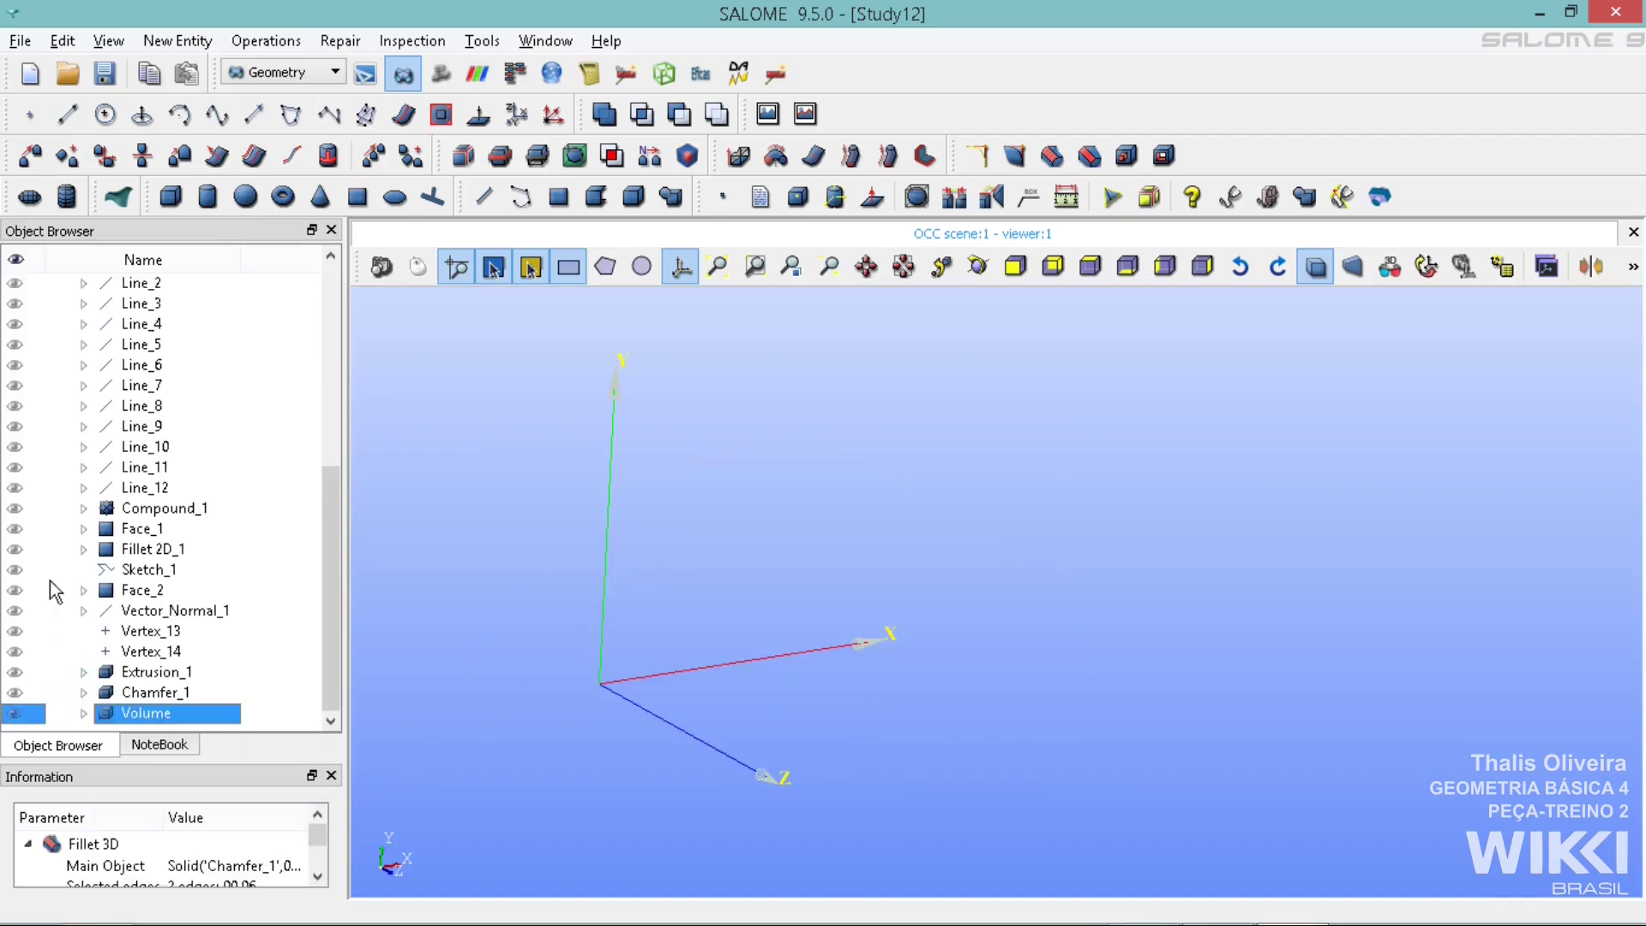
click(17, 529)
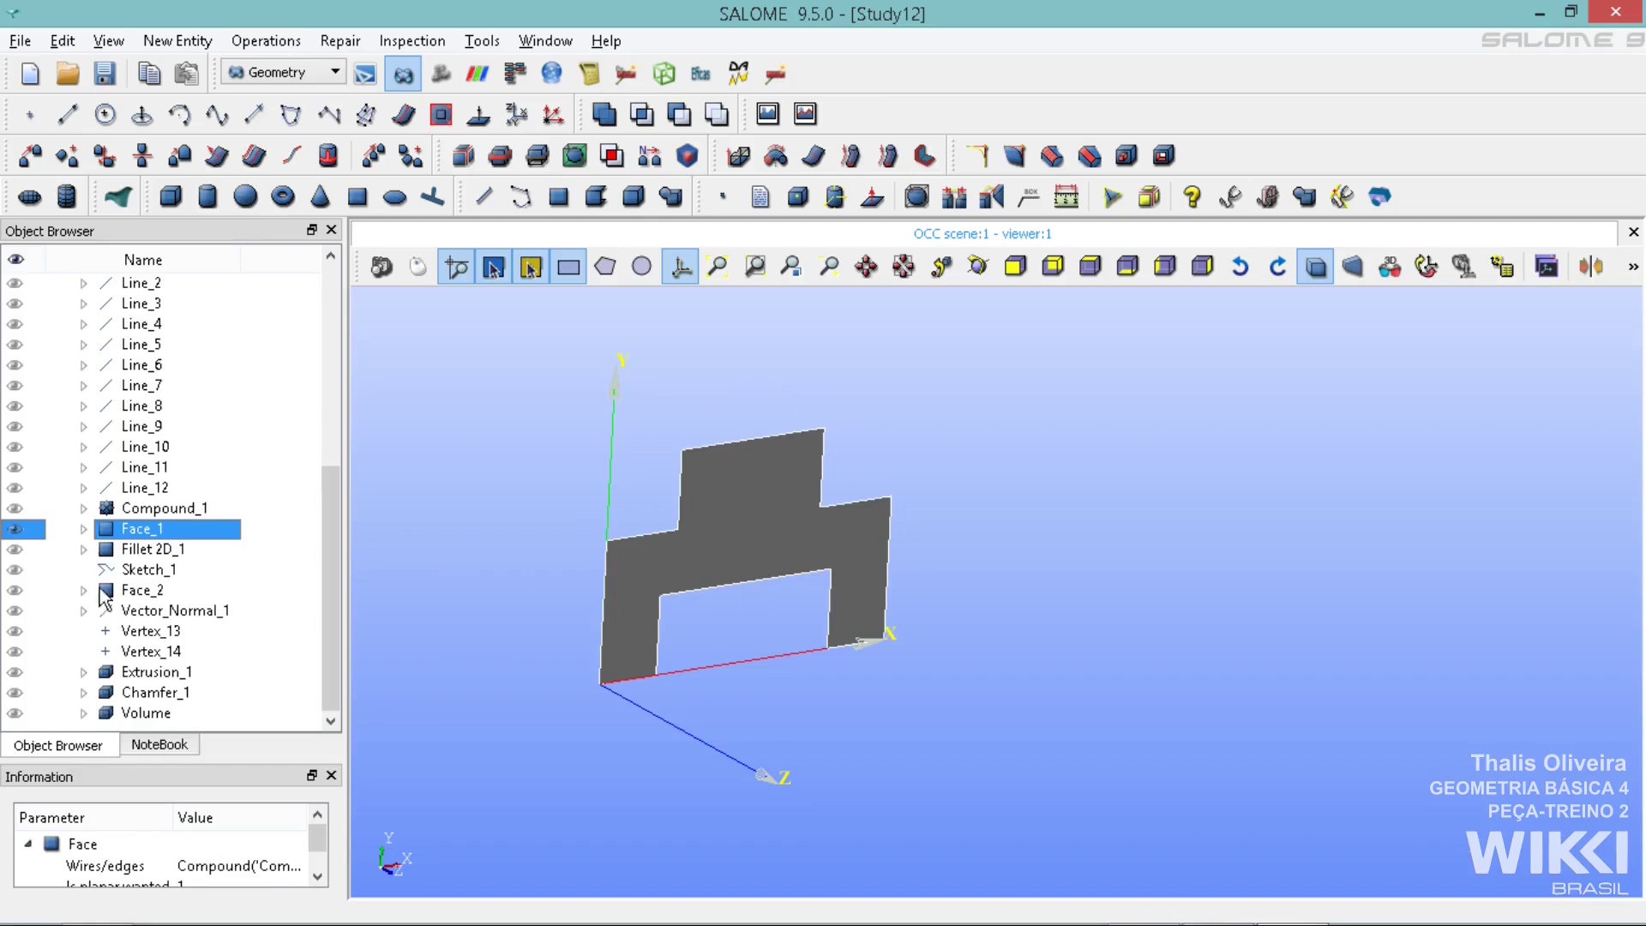
click(17, 513)
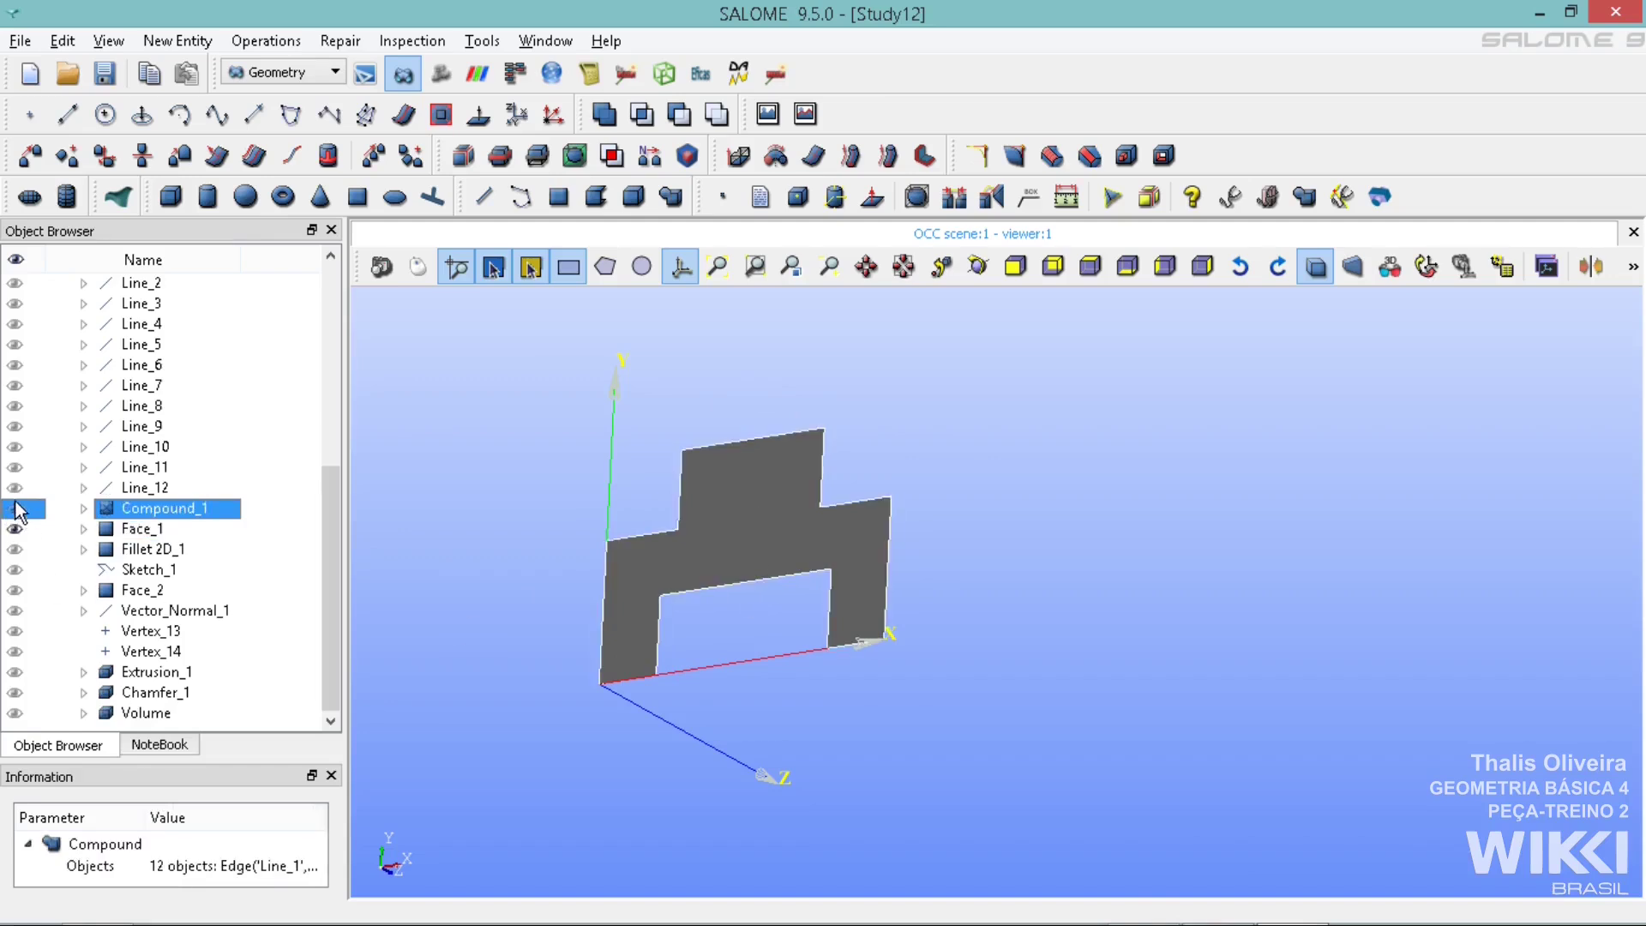
click(14, 529)
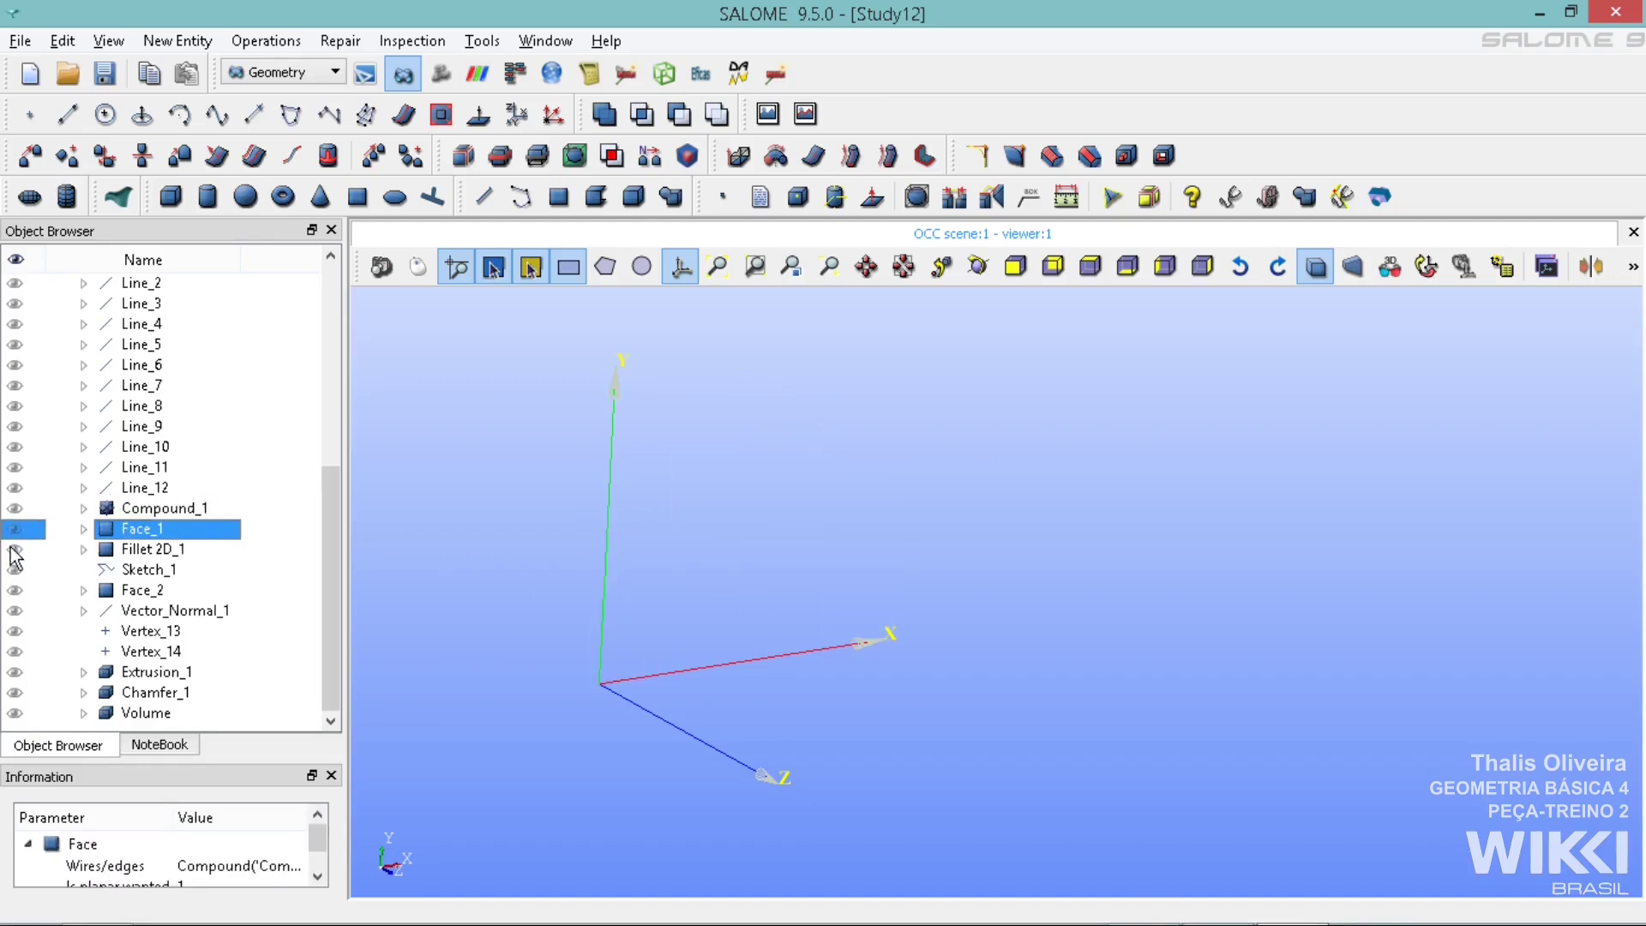
click(14, 590)
click(384, 553)
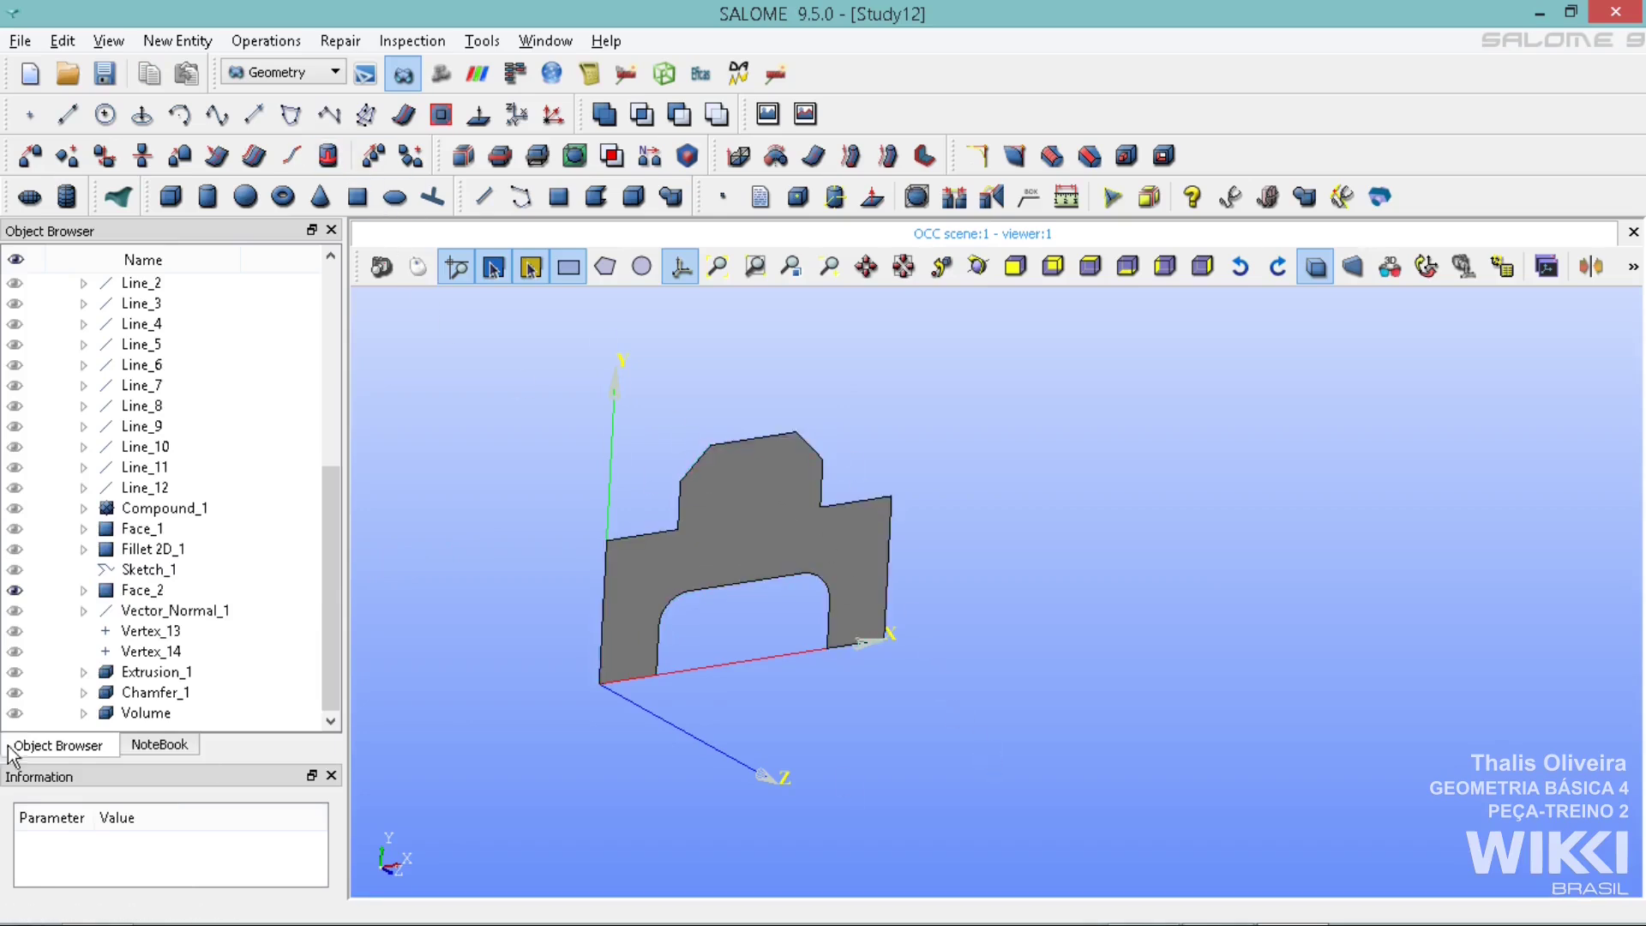
click(19, 591)
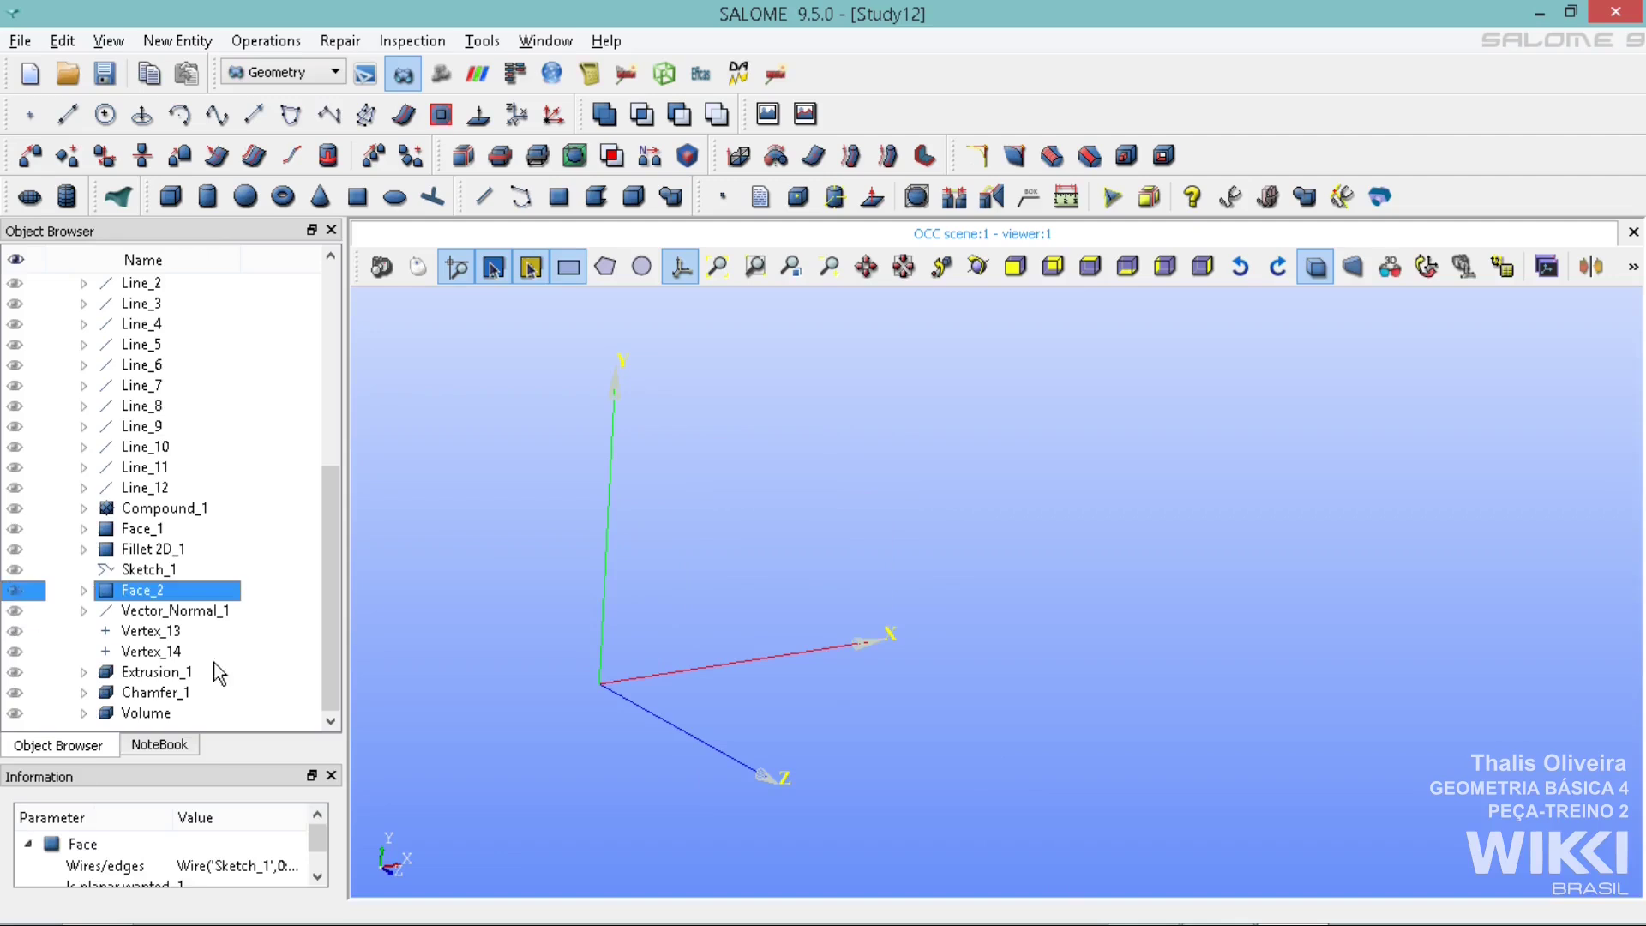
click(15, 713)
click(15, 712)
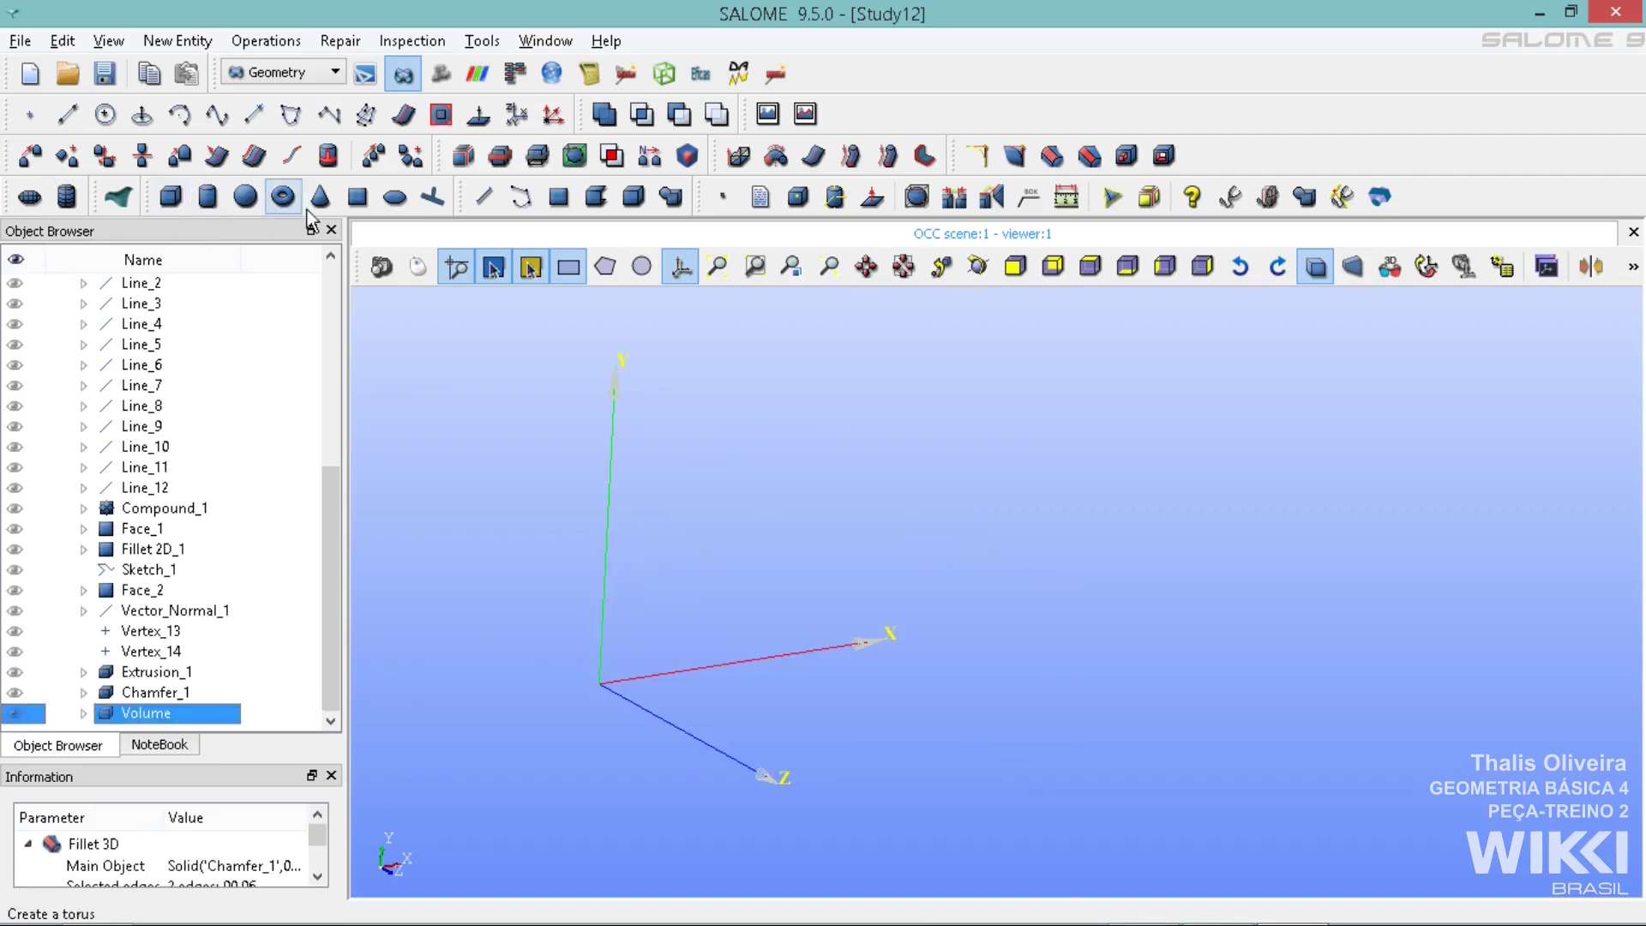
Create a box at the origin with dimensions Dx 20, Dy 14 and Dz 20
click(170, 196)
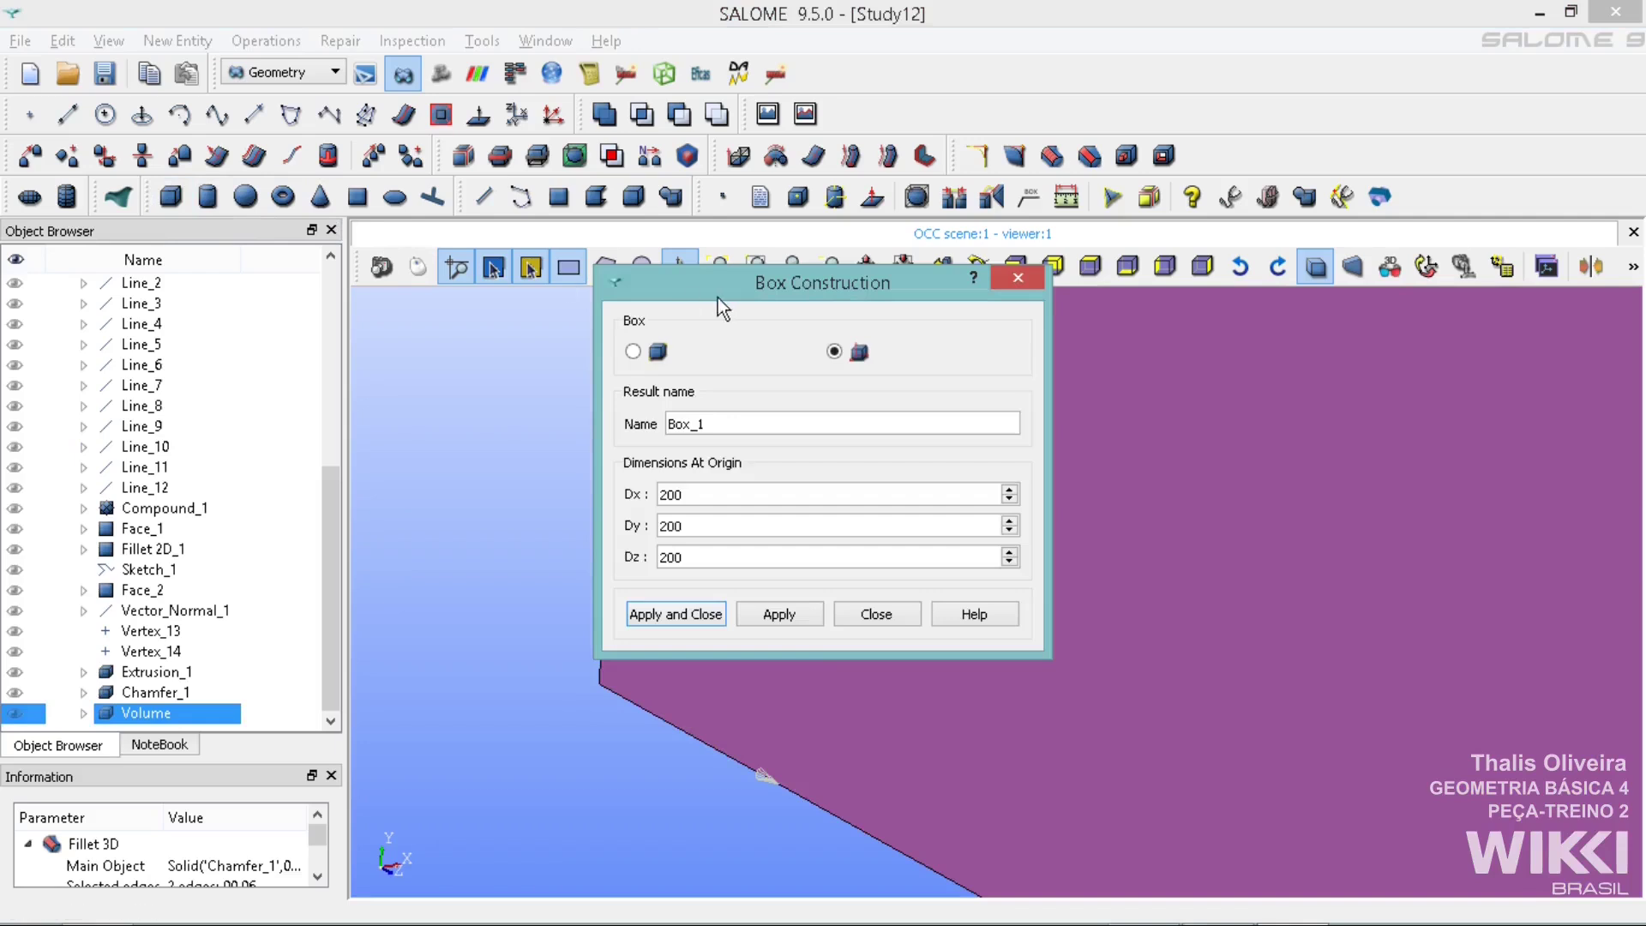
drag(792, 281, 1256, 285)
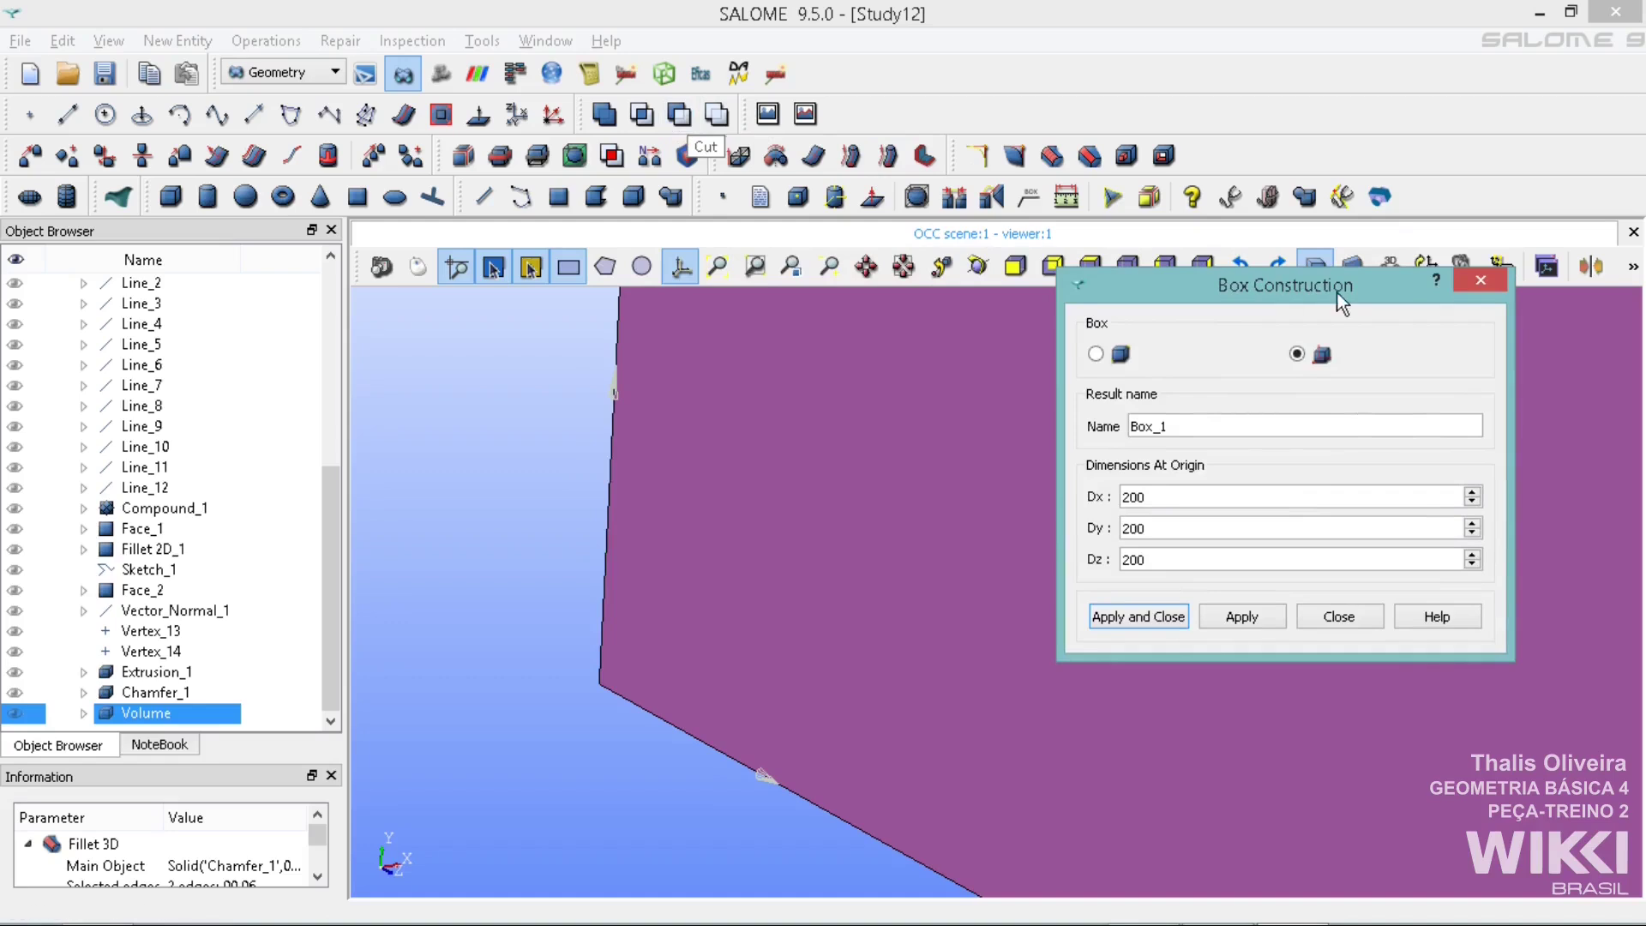
drag(1324, 292, 993, 283)
click(862, 487)
double_click(862, 487)
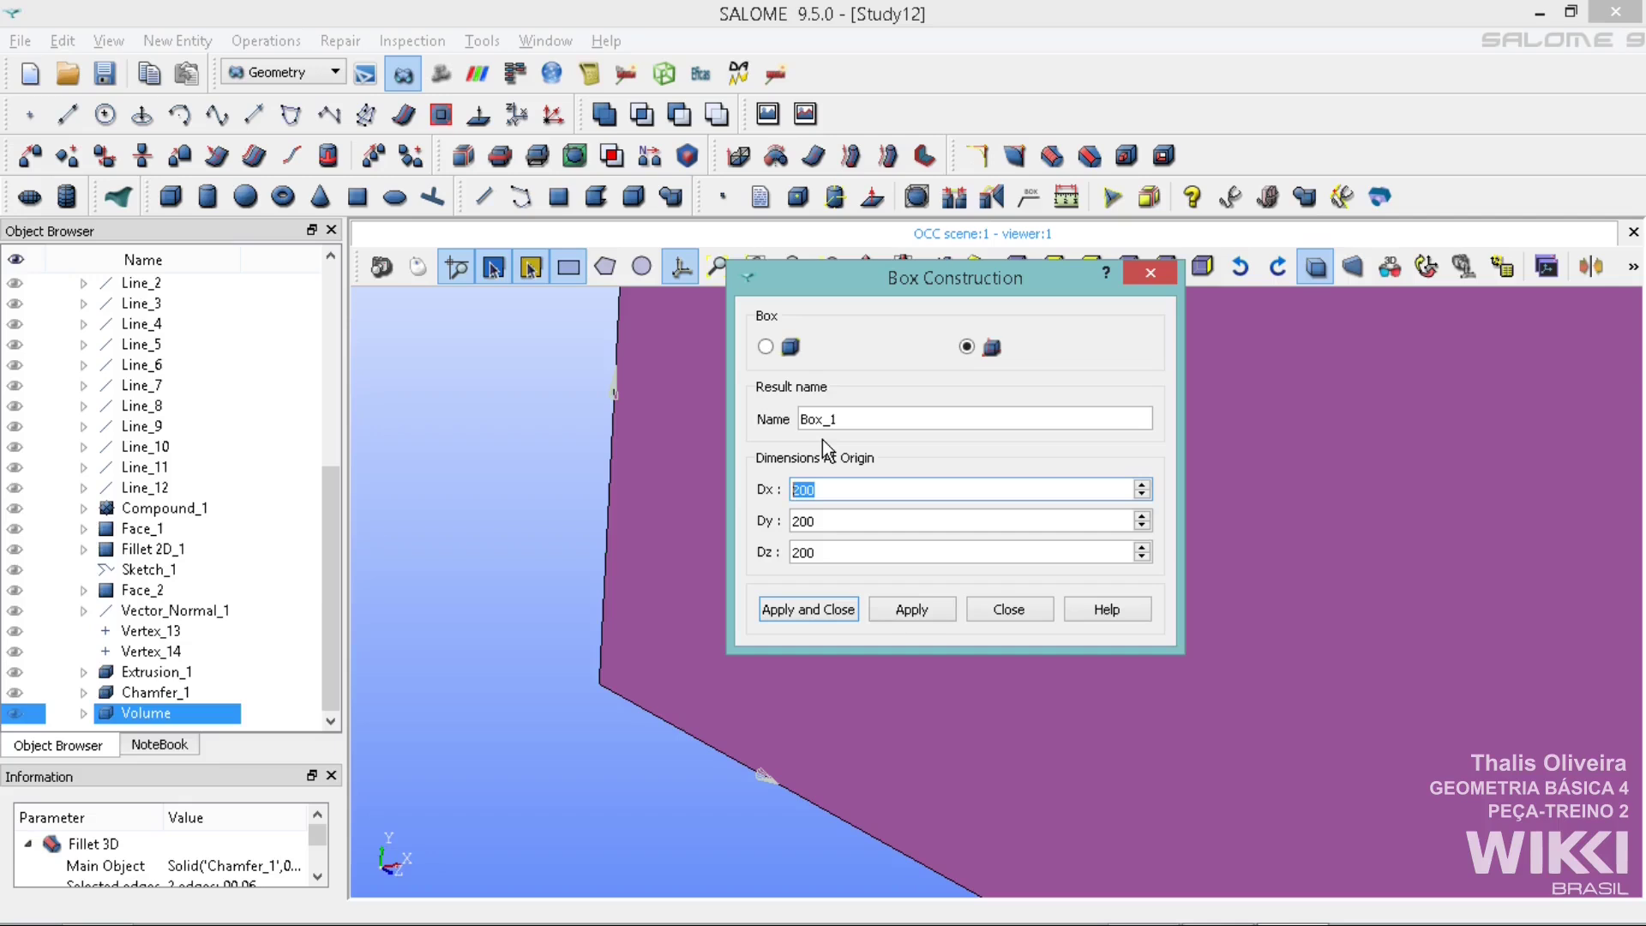
text(20)
key(Tab)
text(14)
key(Tab)
text(20)
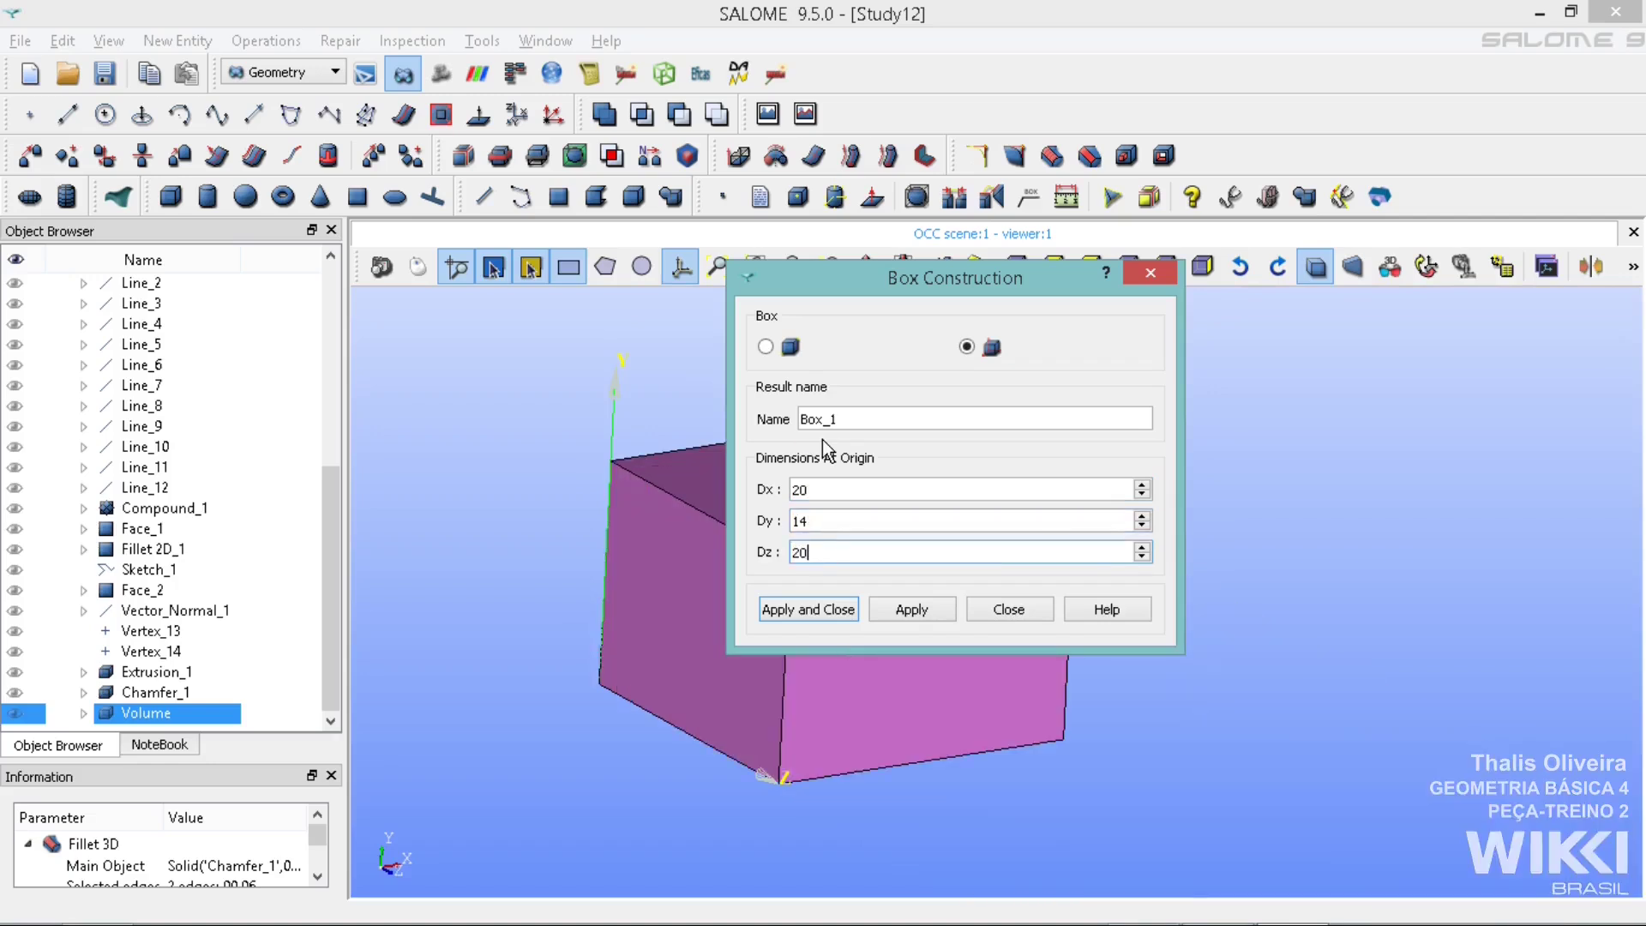
click(899, 610)
Create a second box at the origin with dimensions Dx 12, Dy 5 and Dz 20
drag(909, 274, 1319, 172)
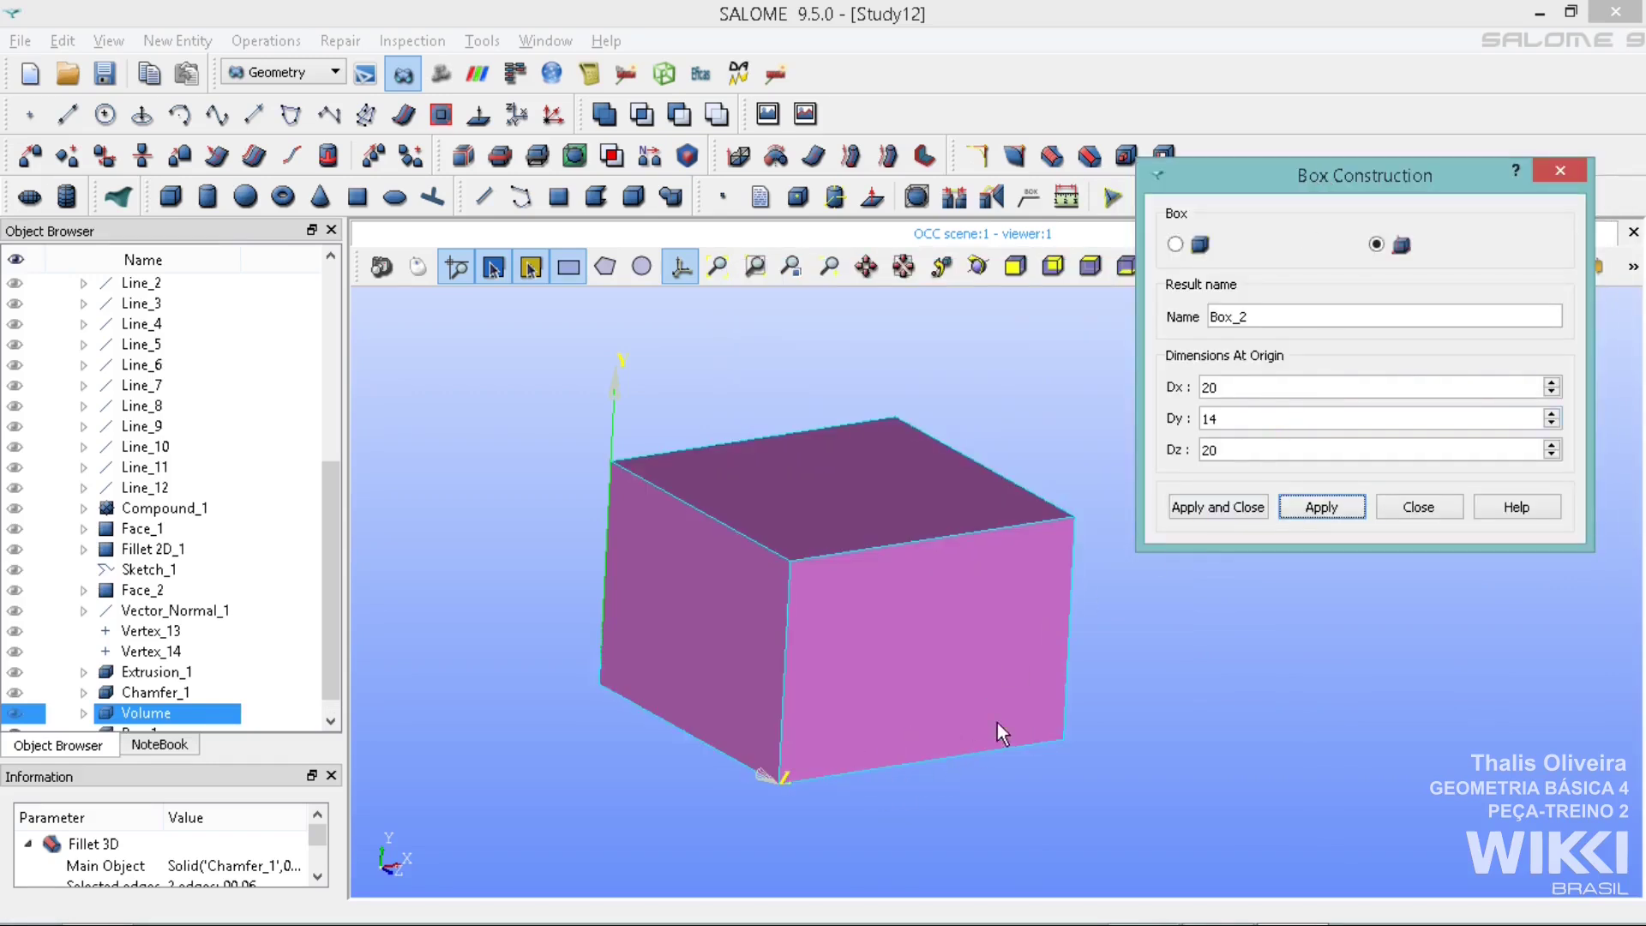
click(1272, 387)
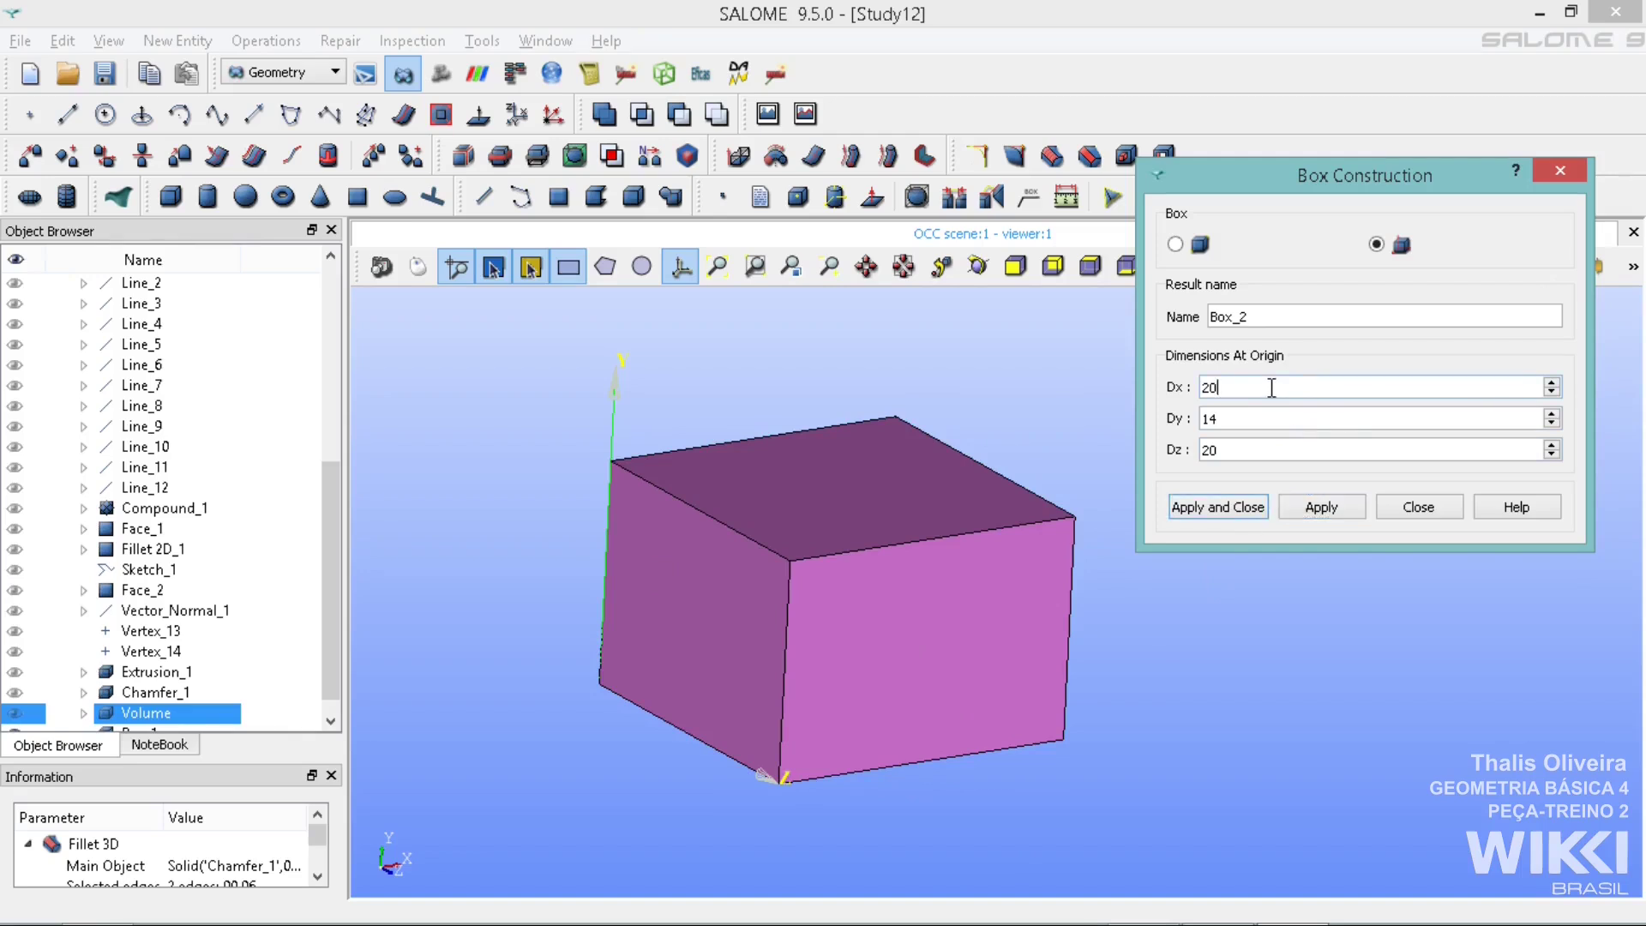
key(BackSpace)
key(BackSpace)
text(12)
key(Tab)
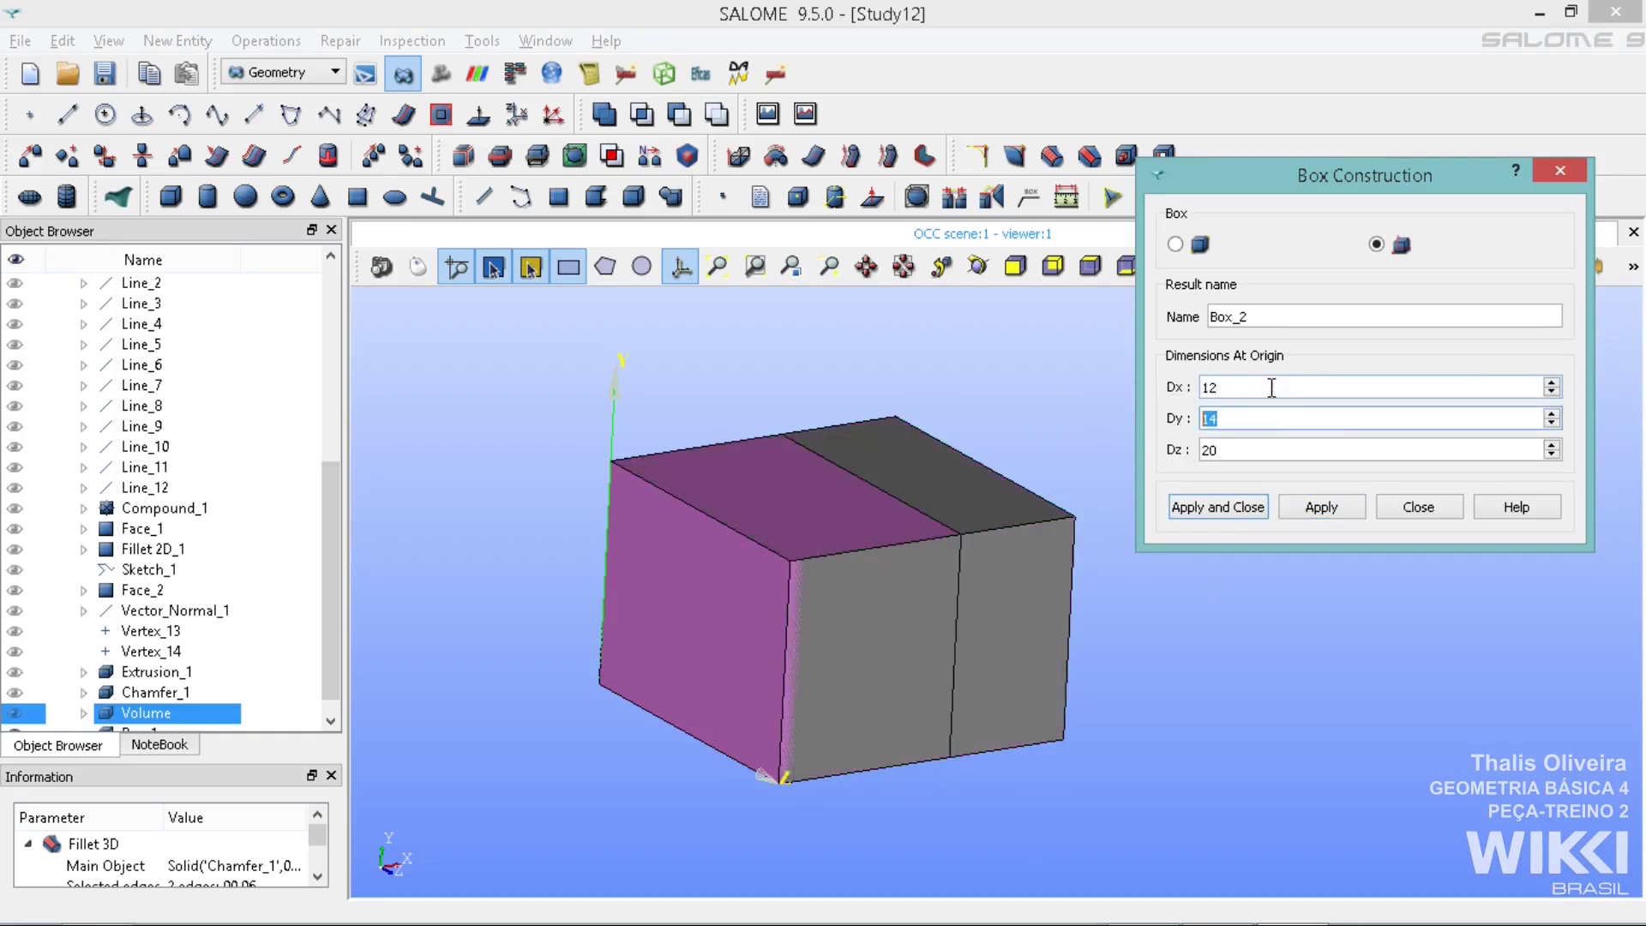
text(5)
key(Tab)
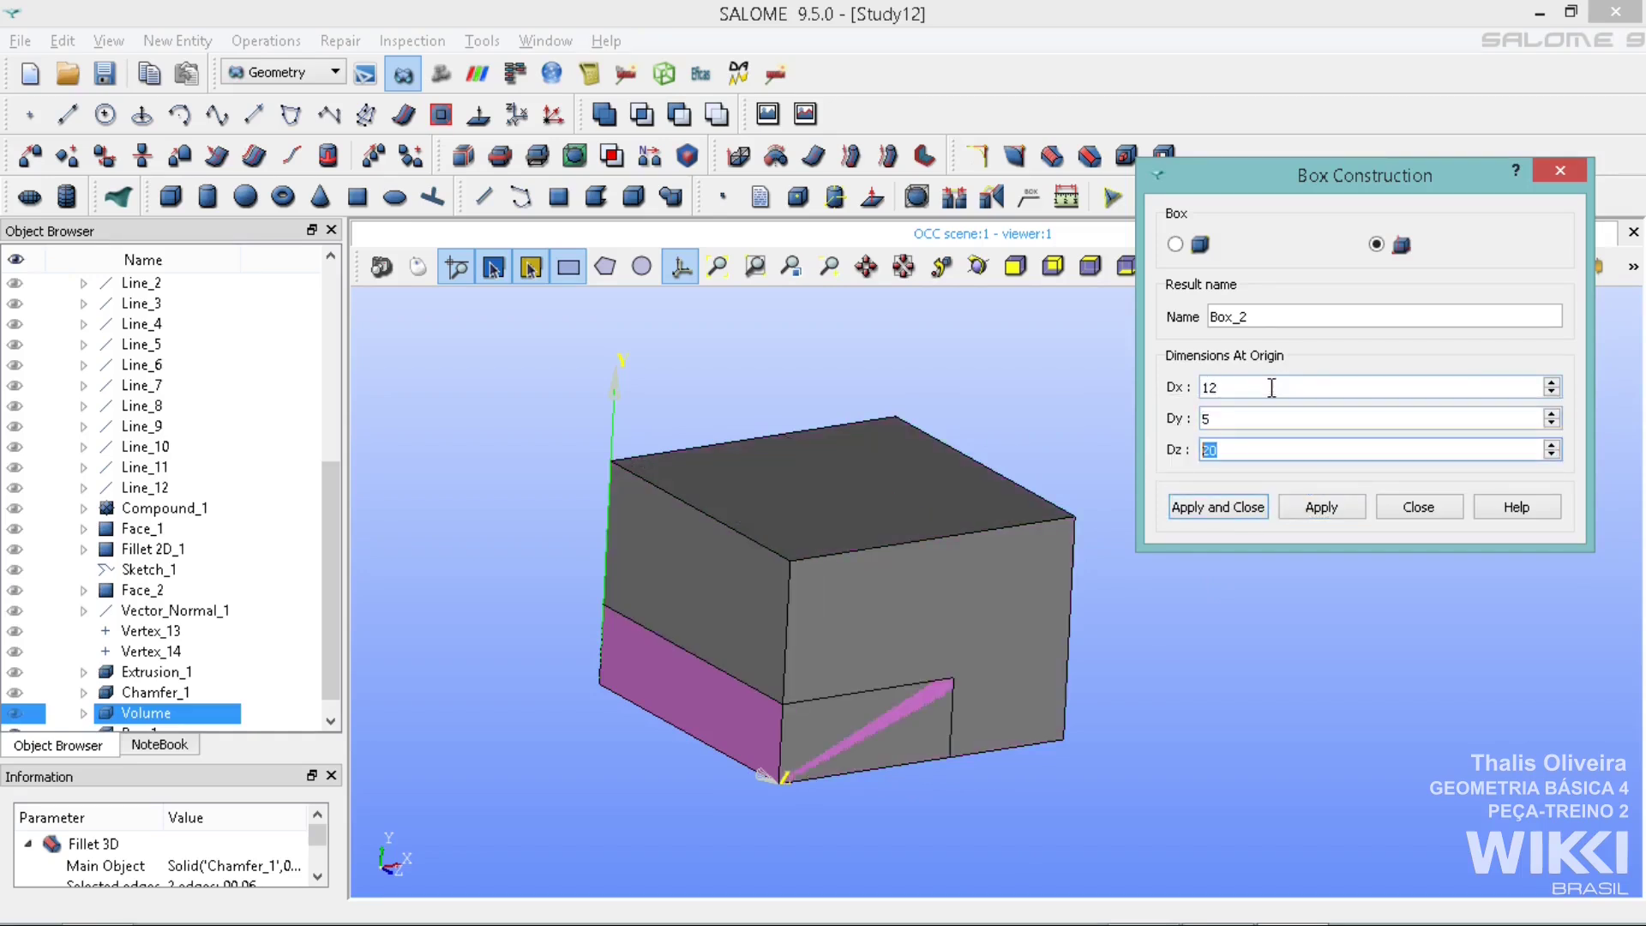
text(20)
click(1247, 511)
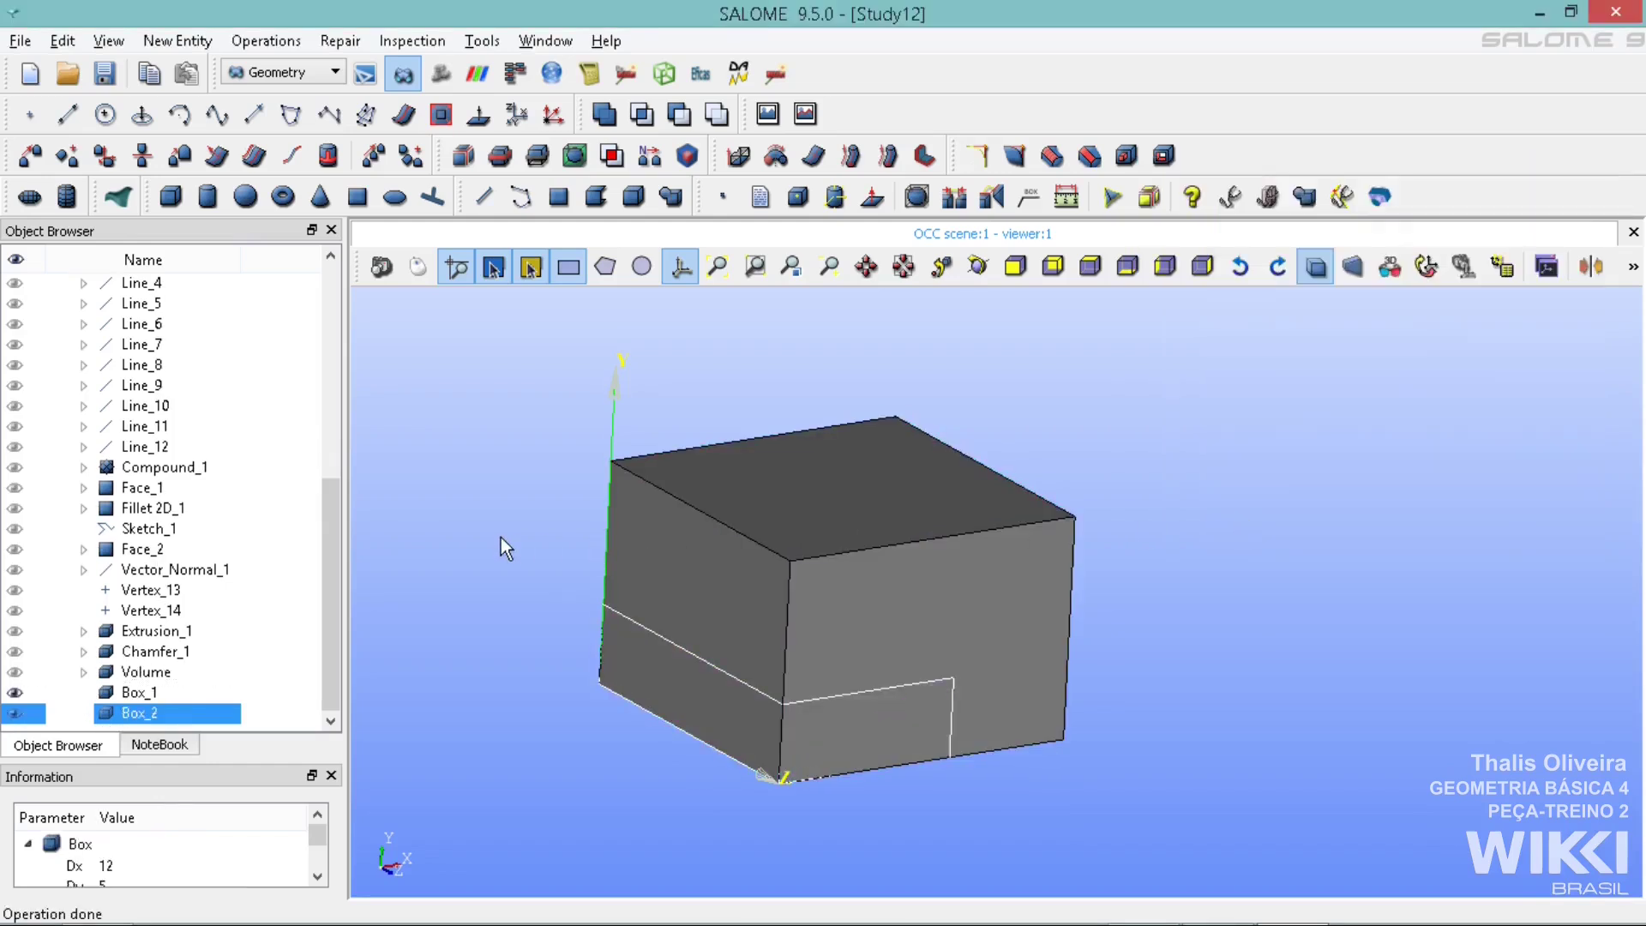
Translate a copy of Box_2 by 4 along X, keeping the Y and Z offsets at 0
click(506, 547)
click(140, 713)
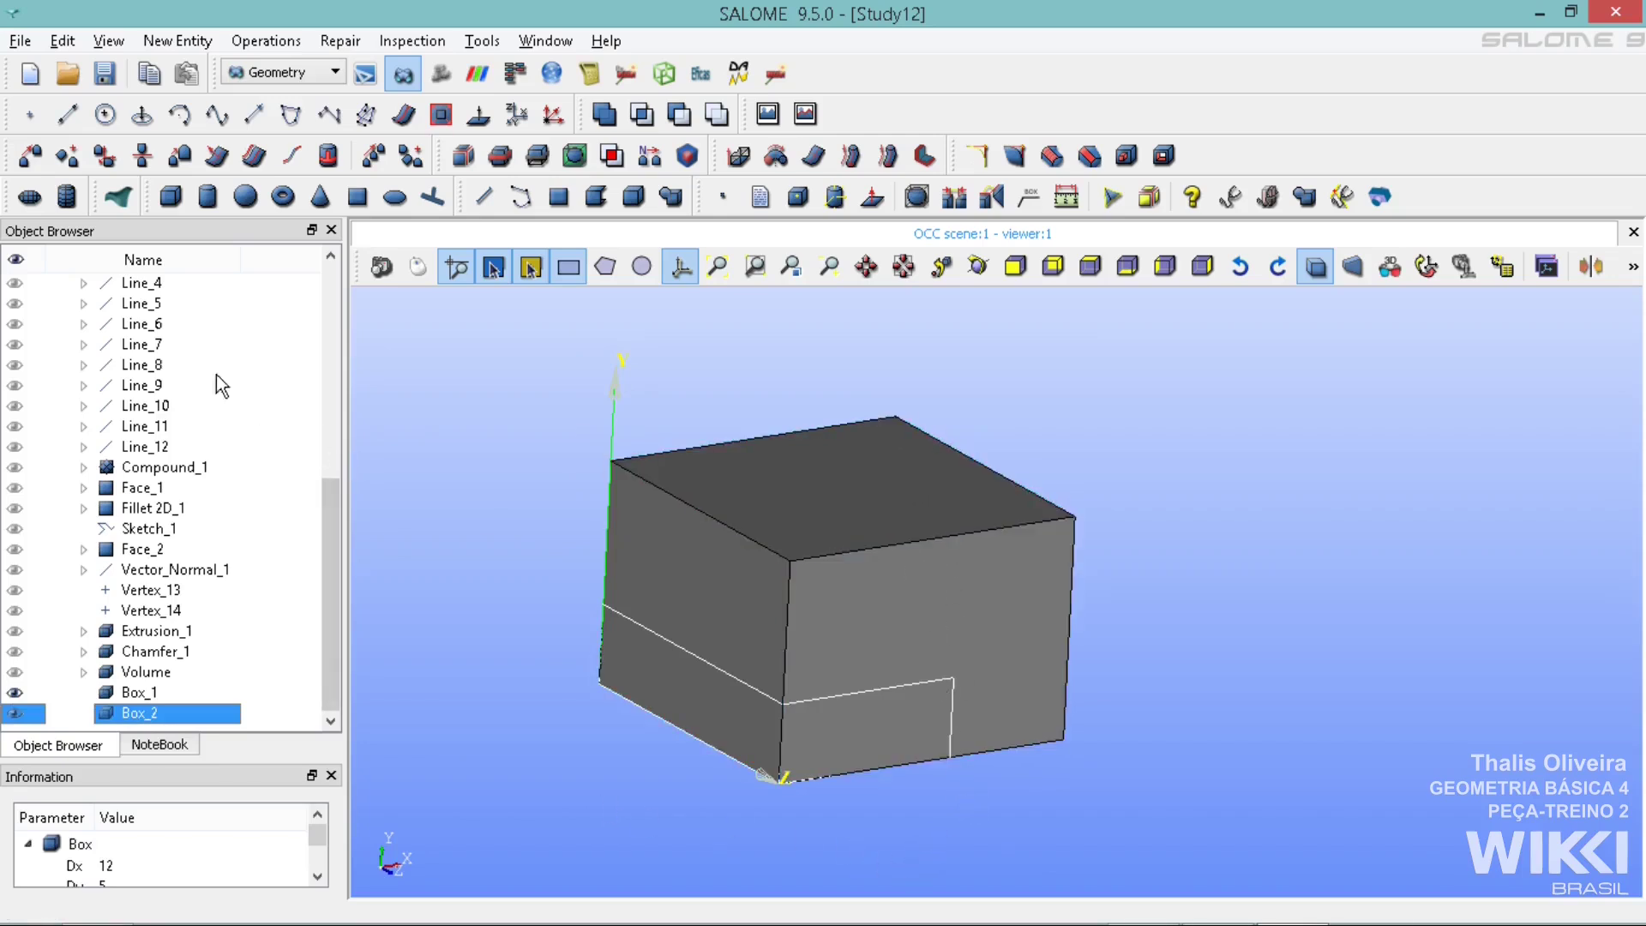
click(29, 160)
drag(794, 197, 1301, 123)
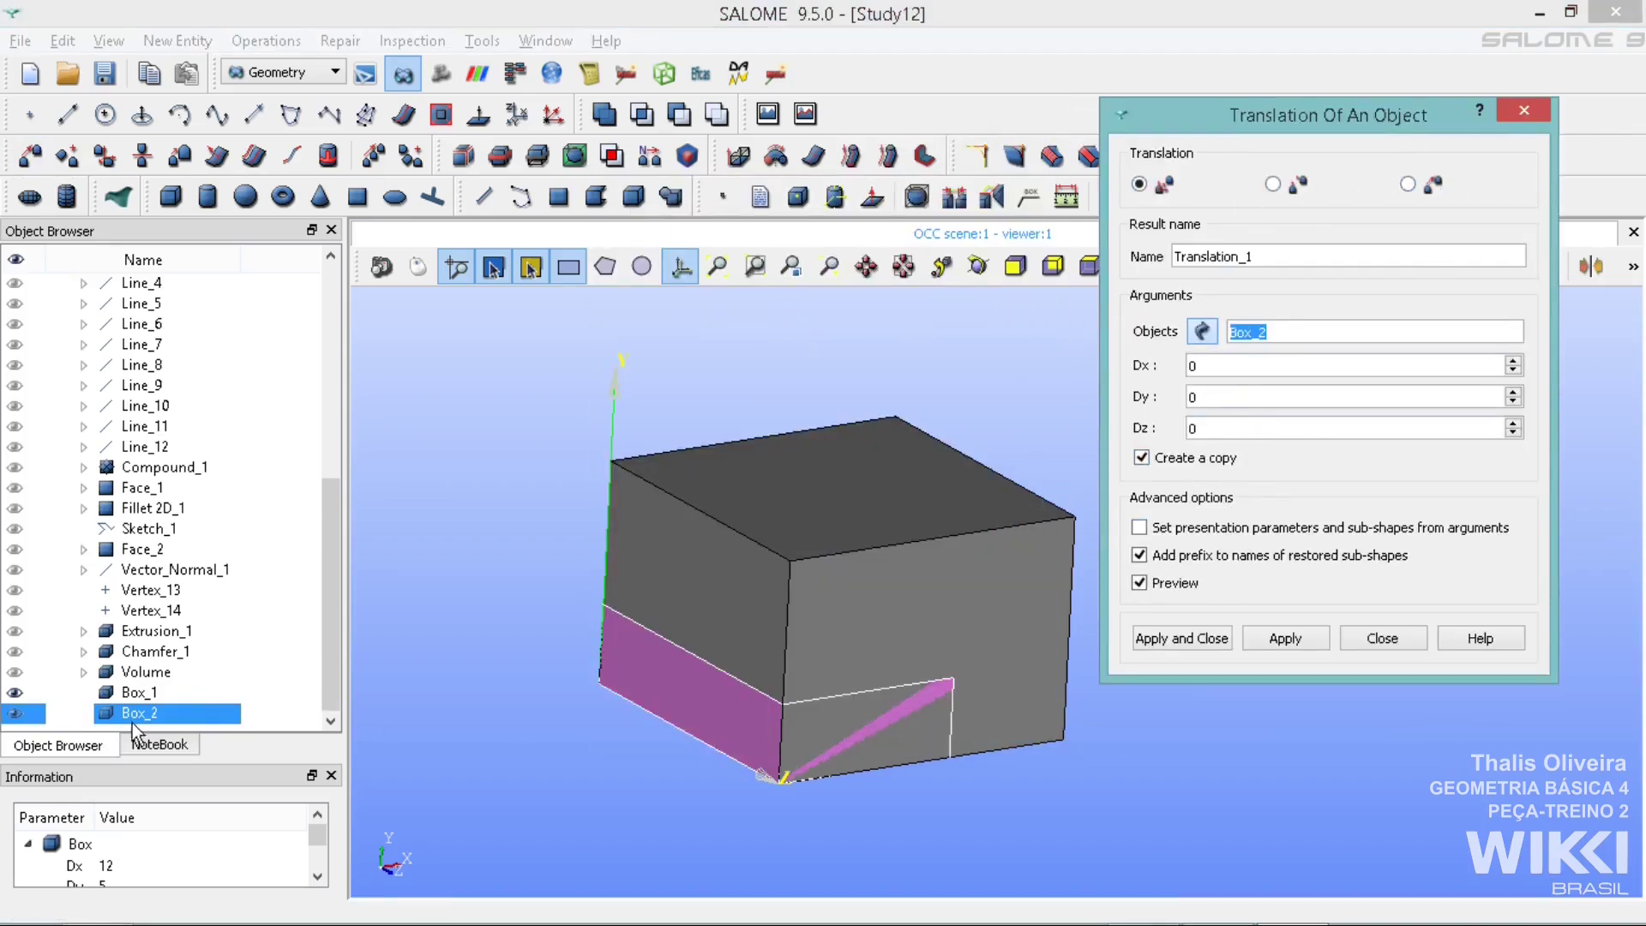
click(1227, 371)
key(BackSpace)
text(4)
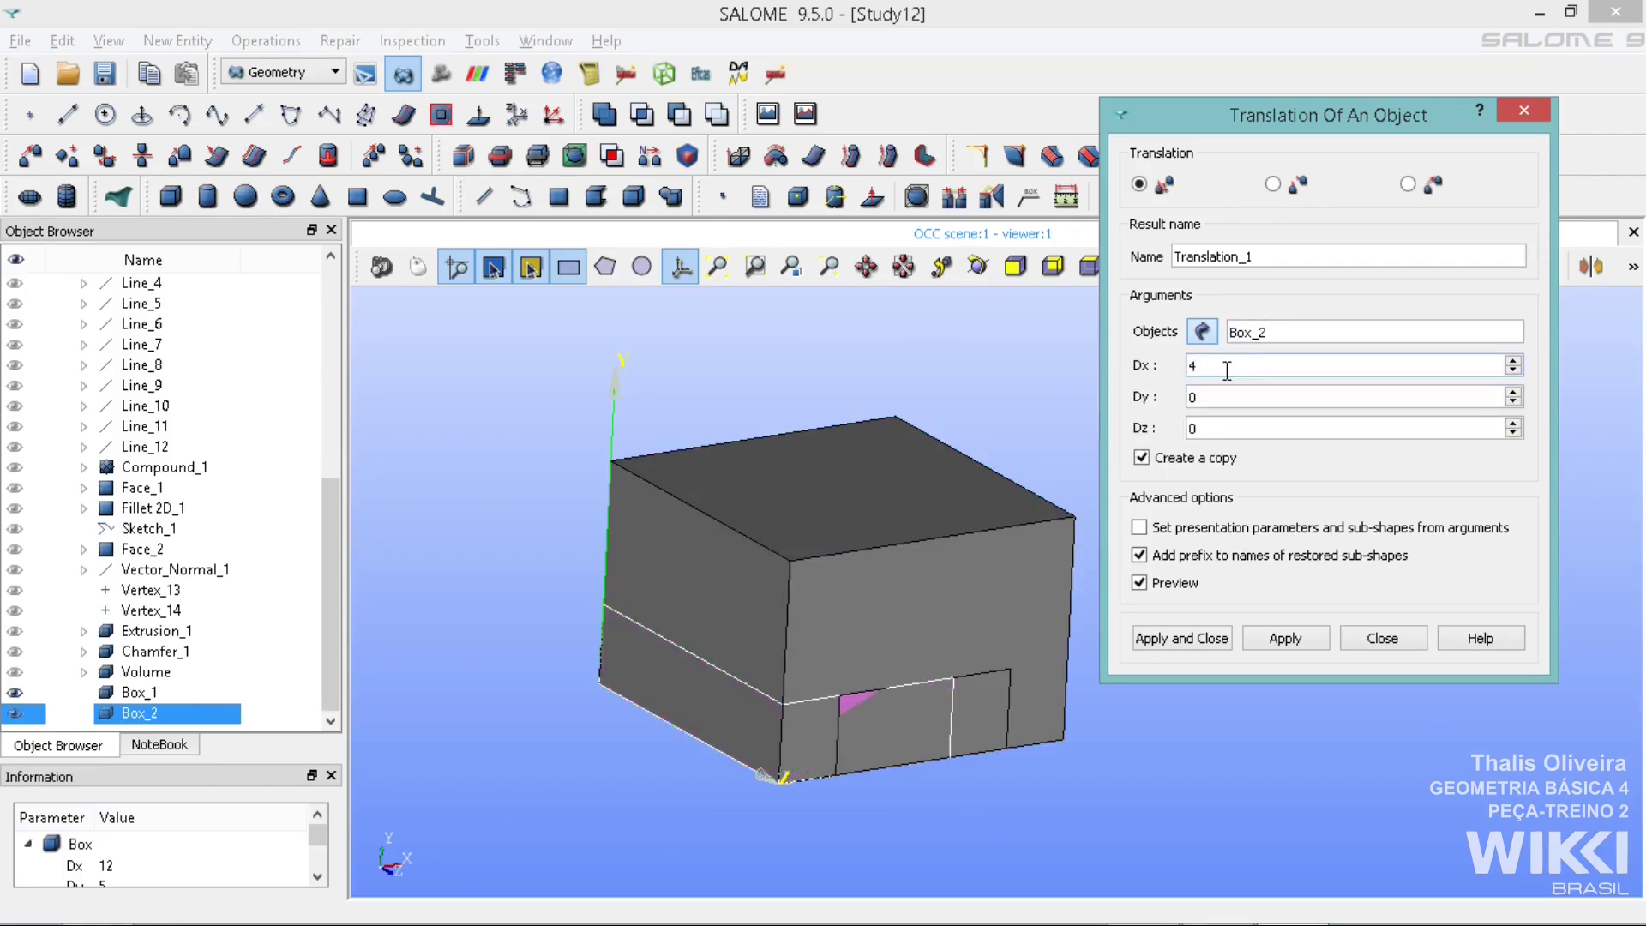
click(1216, 642)
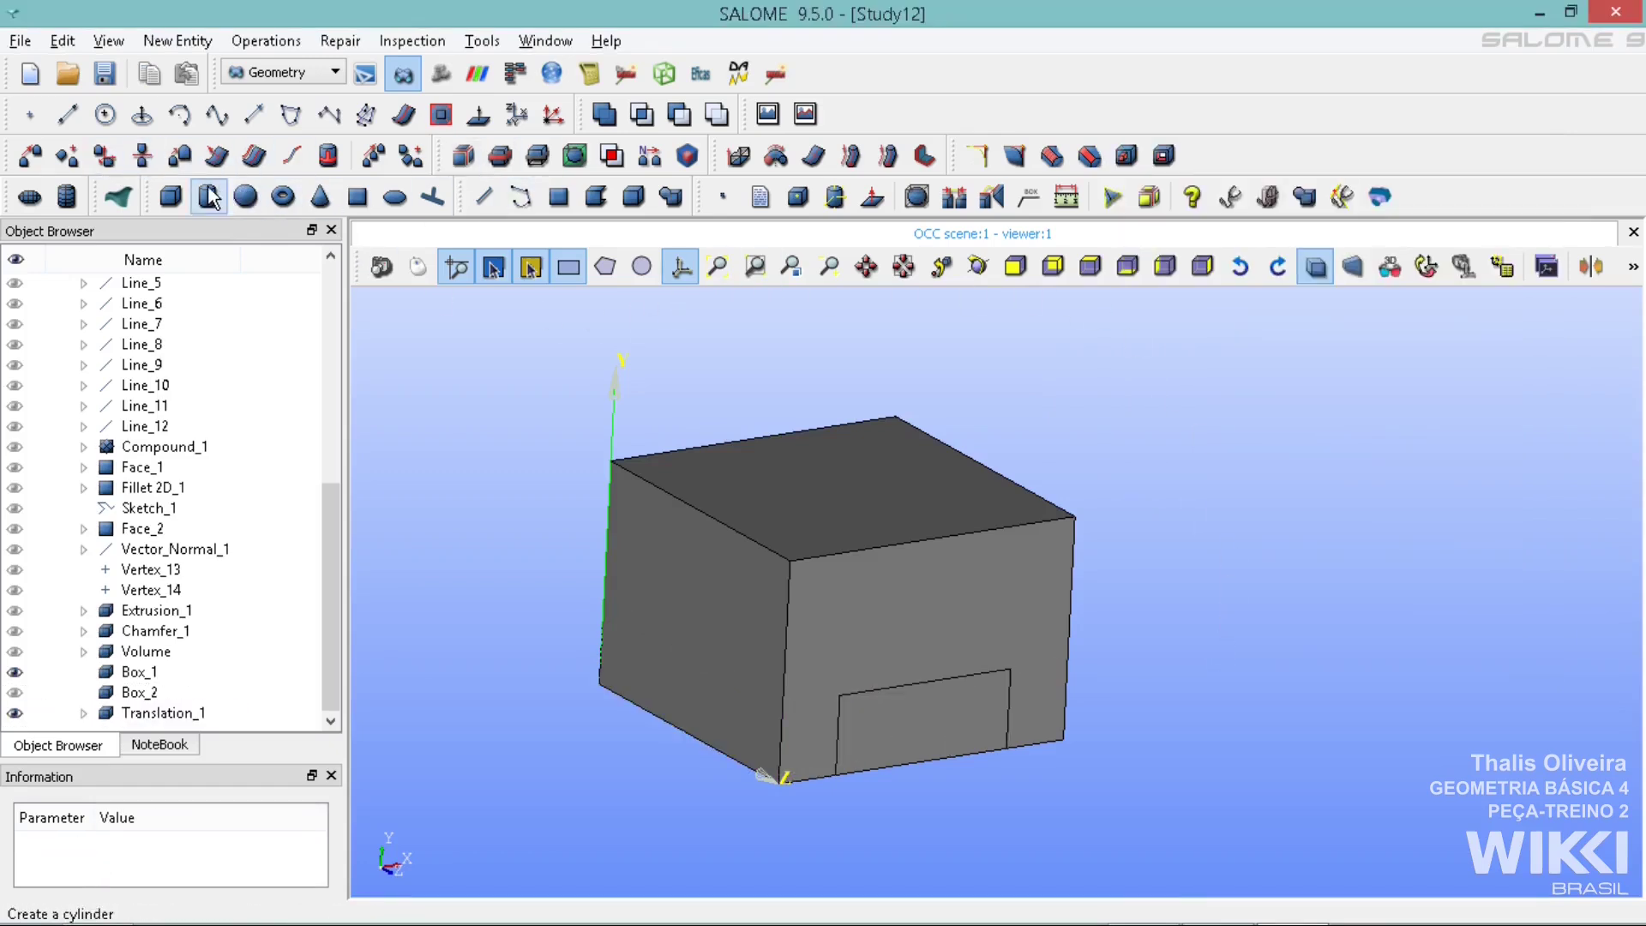
Create two identical boxes at the origin, each with Dx 5, Dy 5 and Dz 20
click(173, 203)
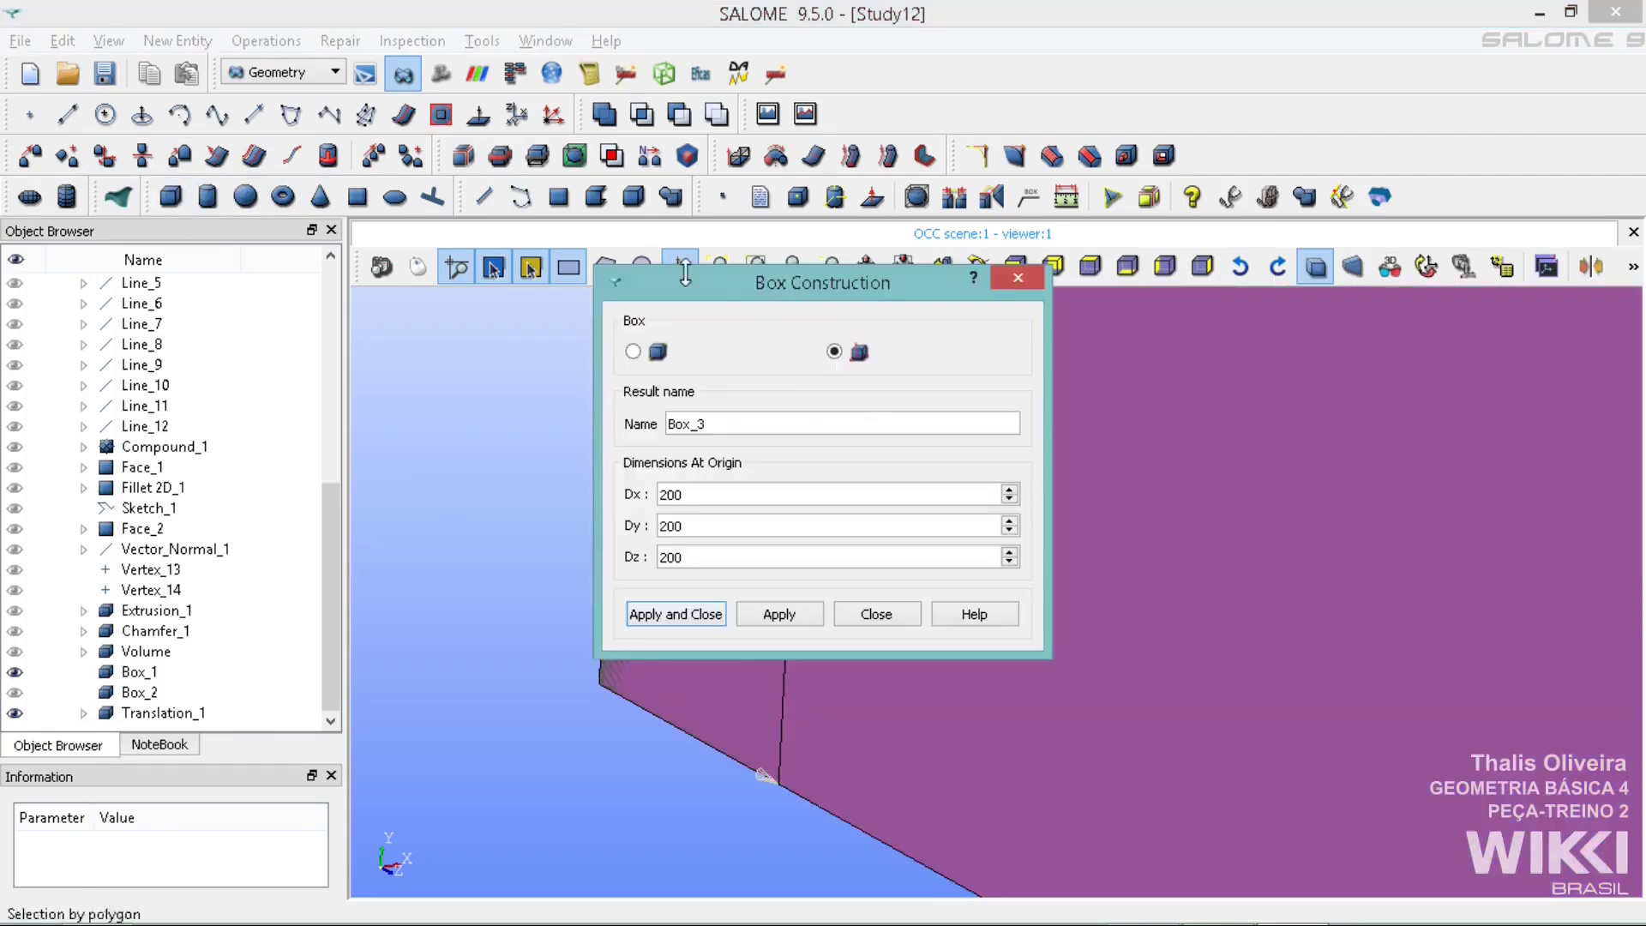
drag(786, 283, 1342, 211)
drag(1290, 403, 1175, 392)
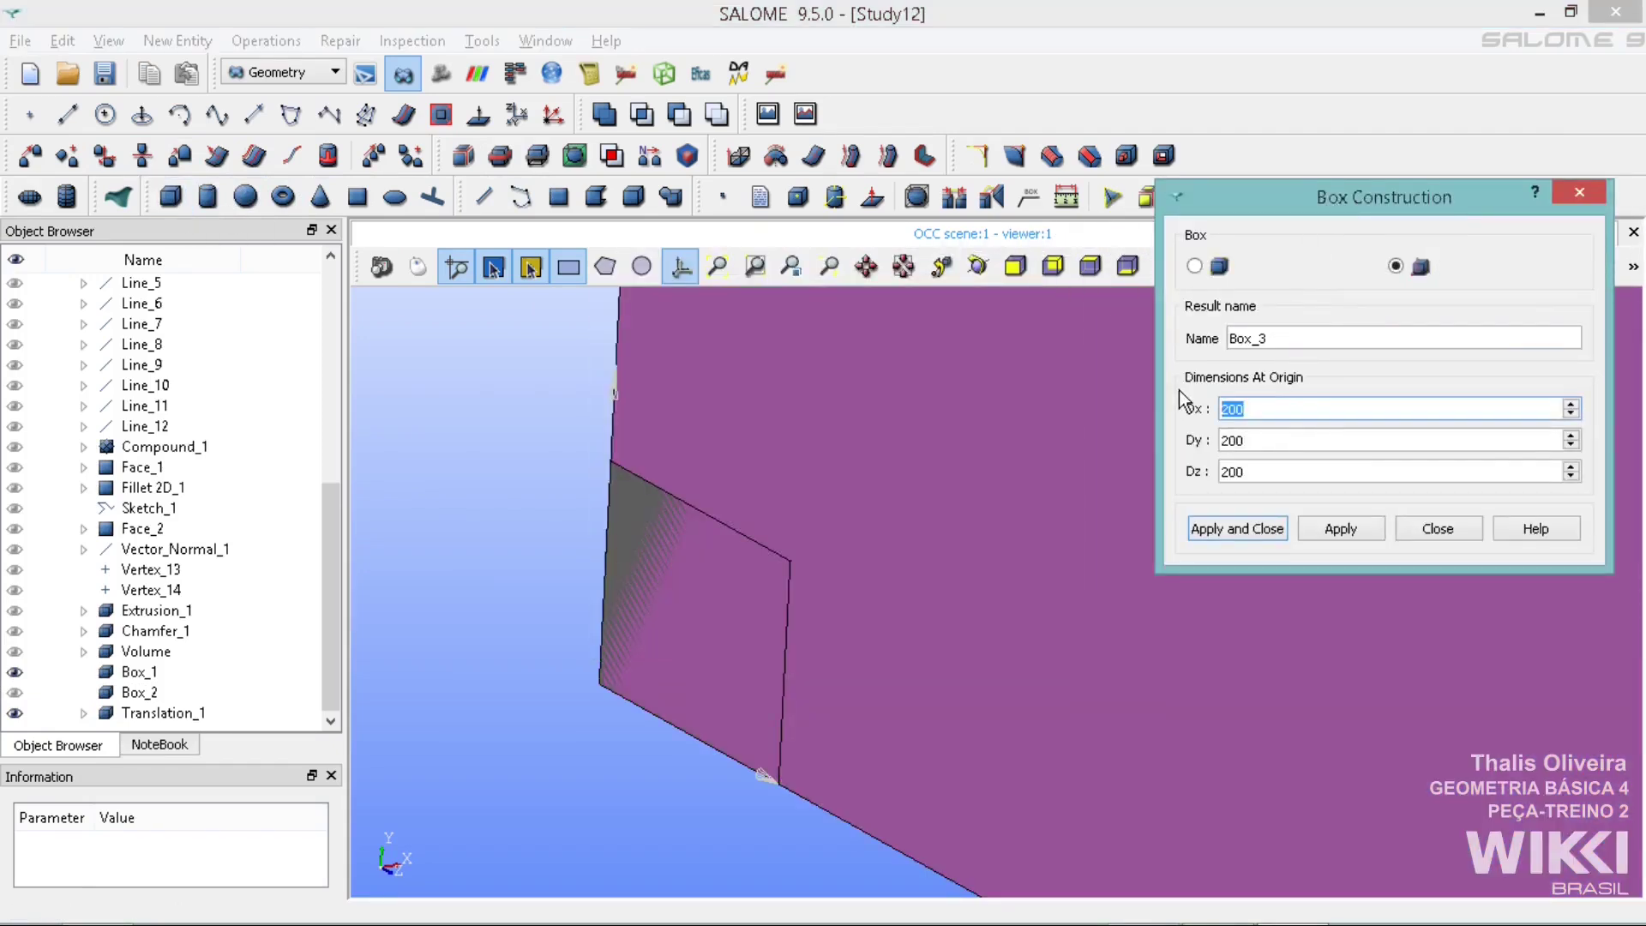
text(5)
key(Tab)
text(5)
key(Tab)
text(20)
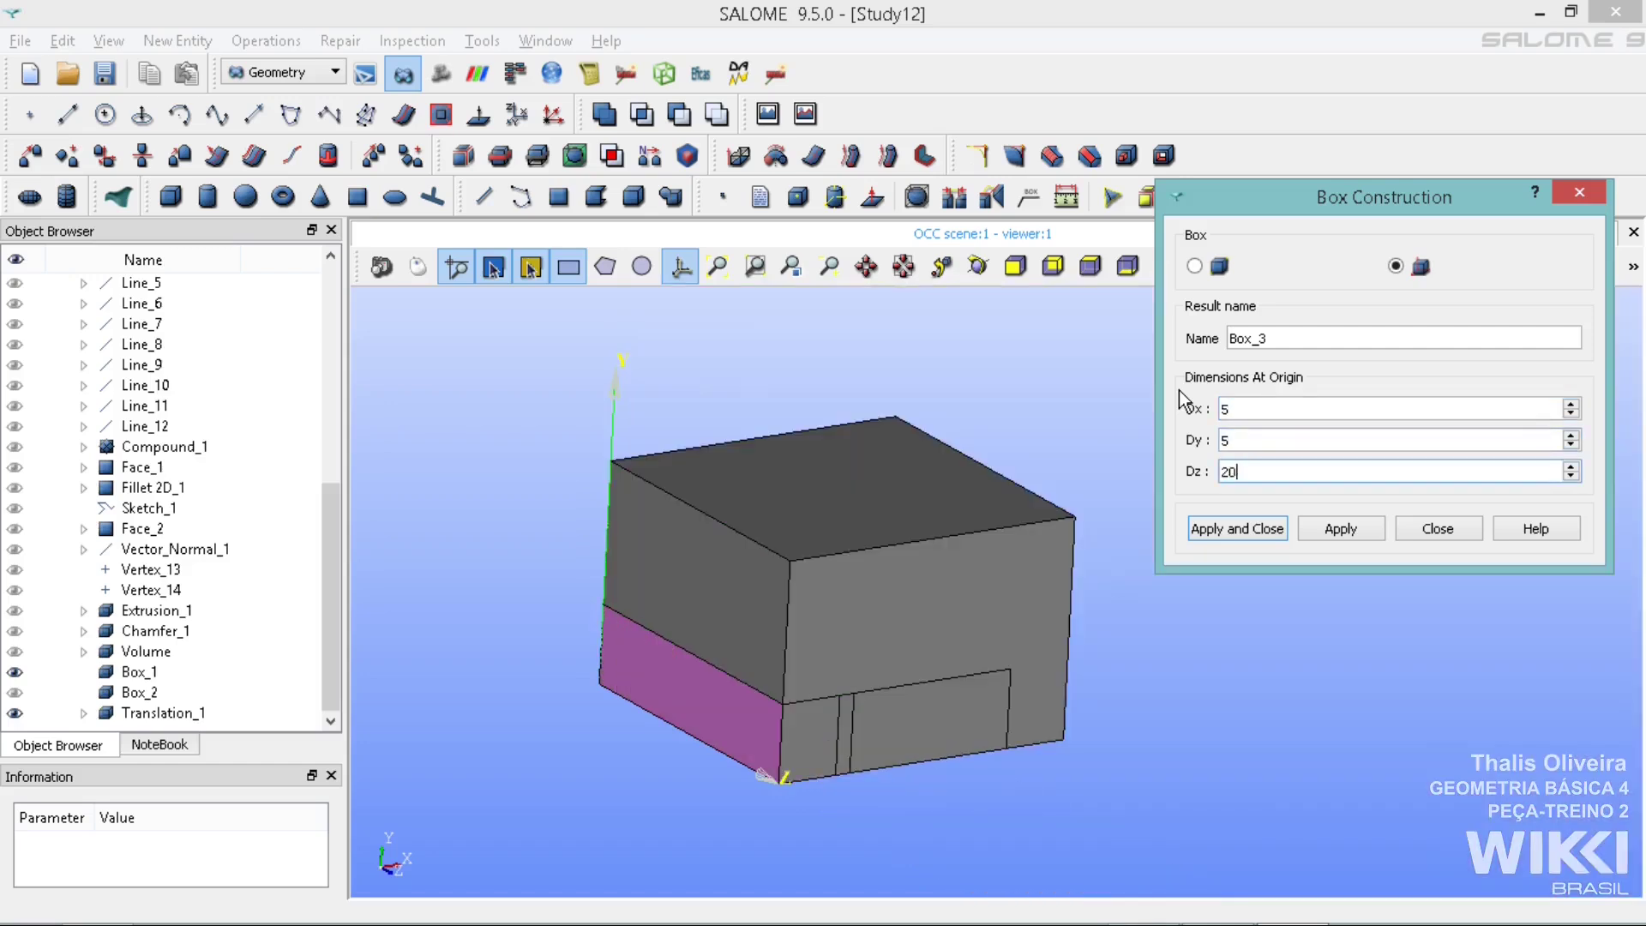
click(1318, 524)
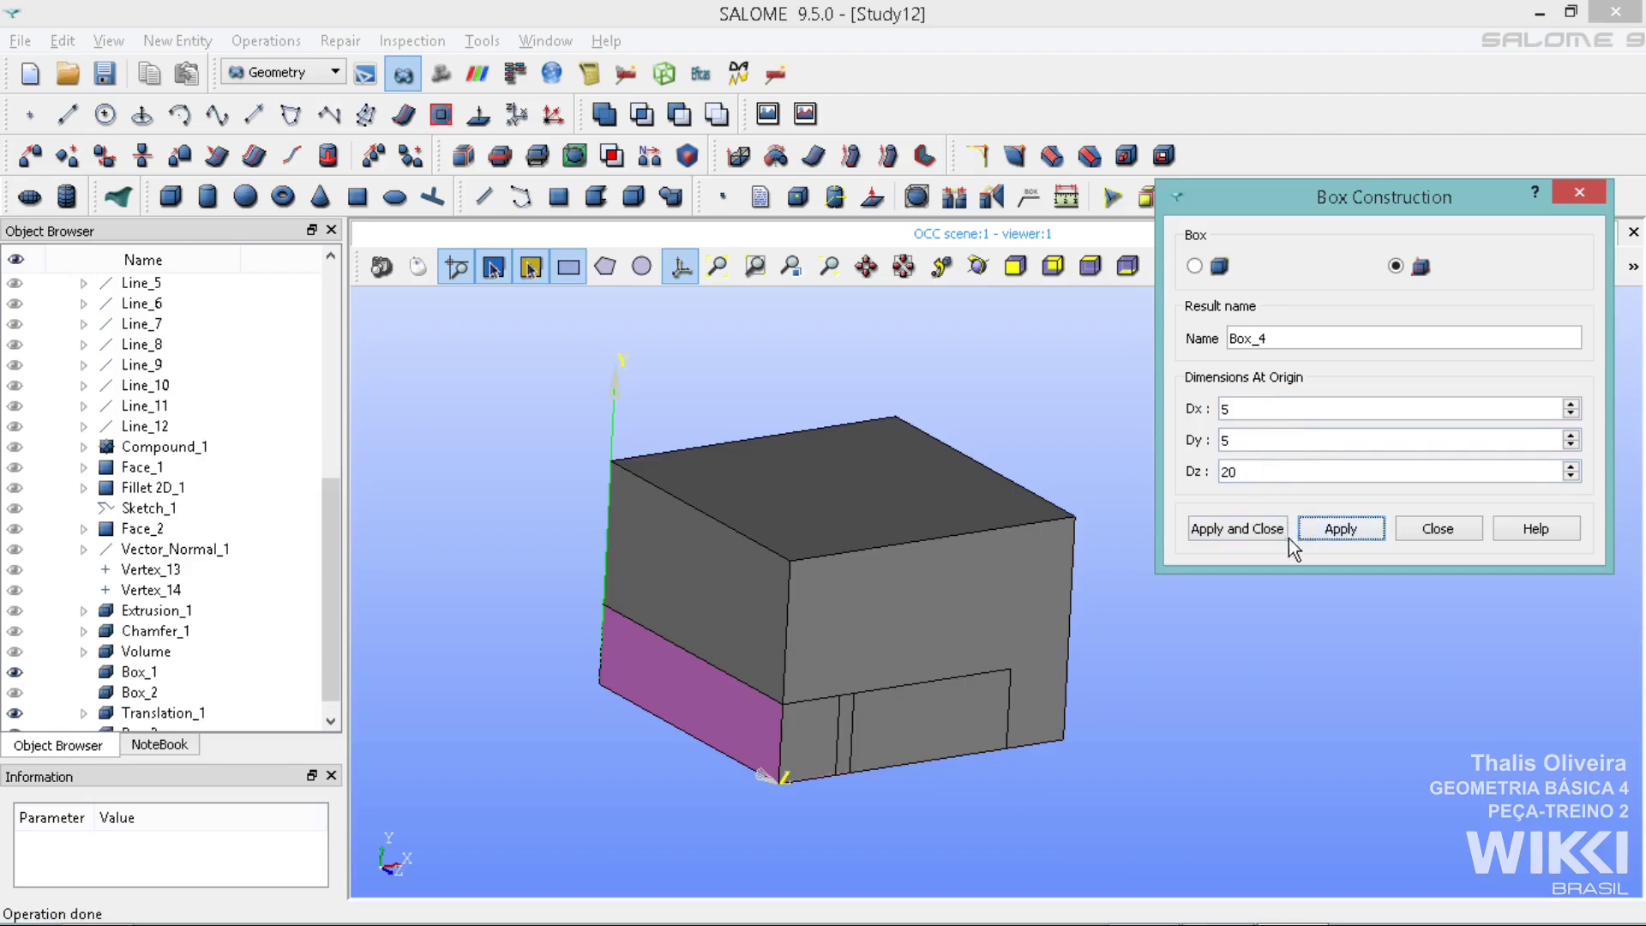
click(1323, 526)
click(1577, 191)
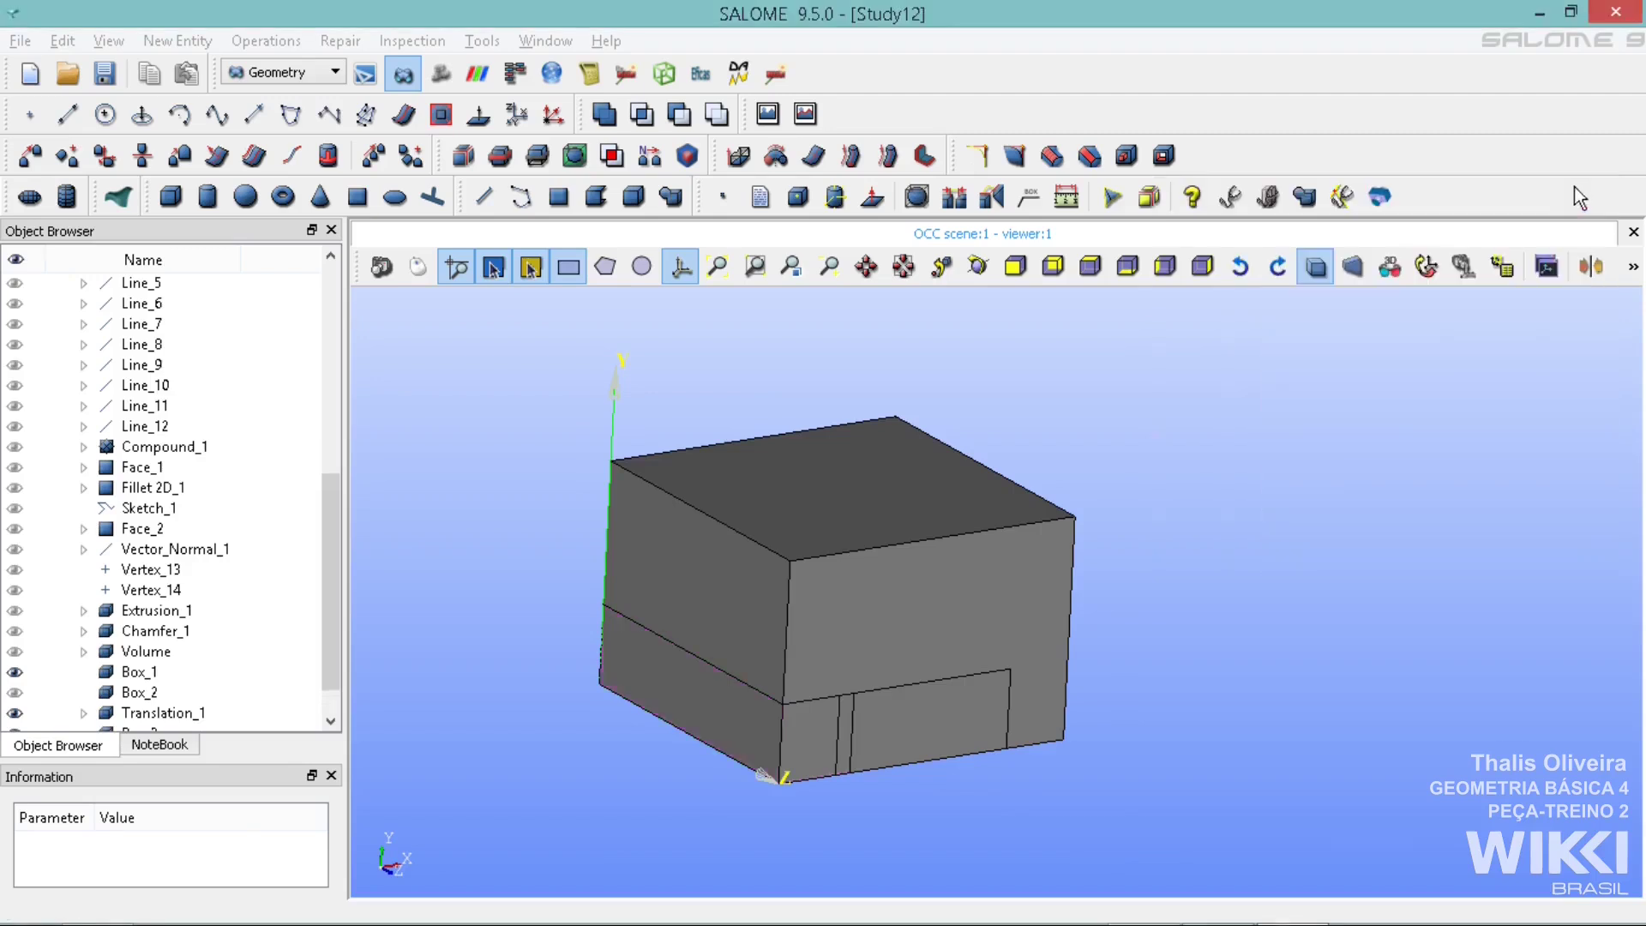
Translate a copy of Box_3 by two points, from the small box's upper front corner to the matching upper front corner of Box_1
scroll(329, 527, down, 1)
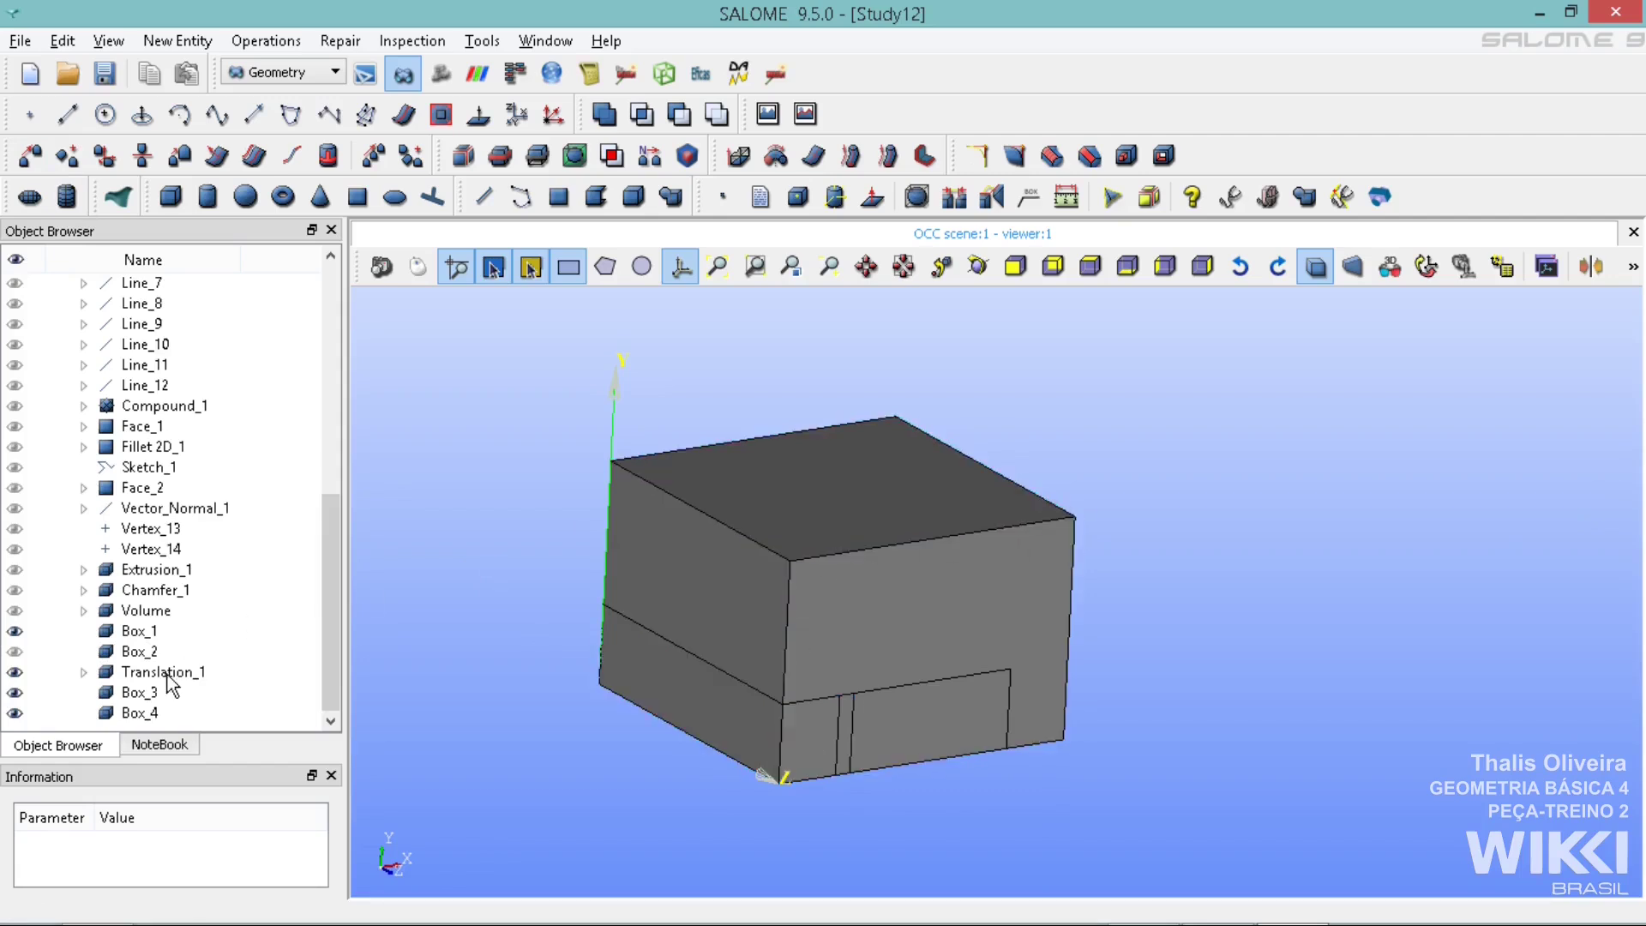
click(145, 695)
click(30, 156)
drag(767, 195, 1341, 192)
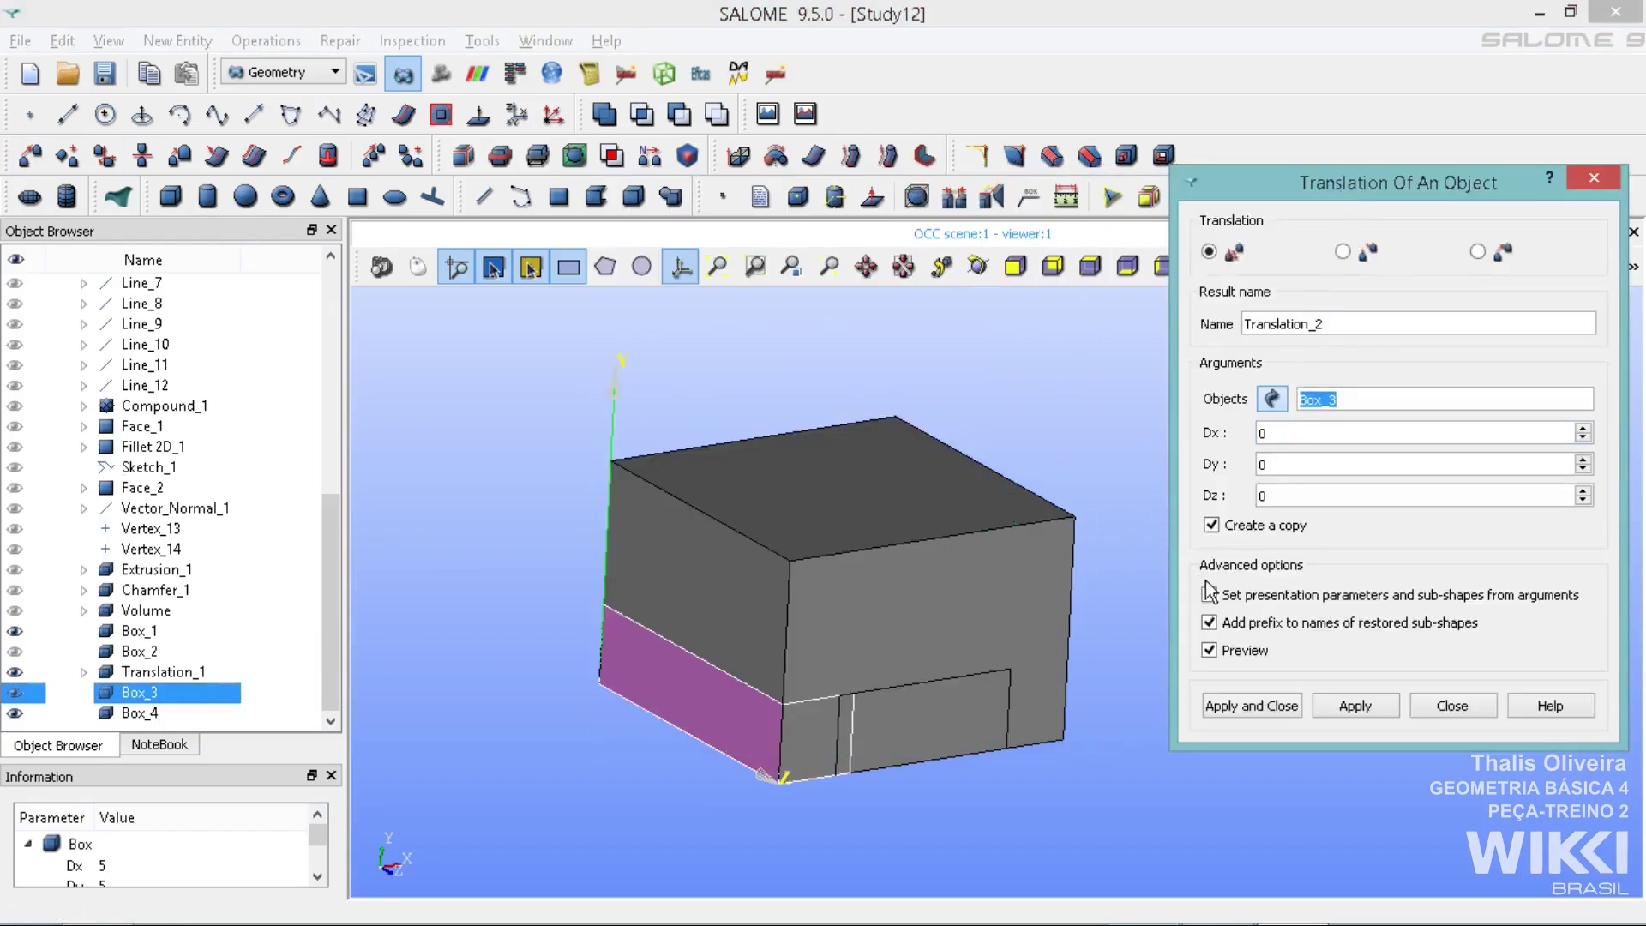
click(1344, 252)
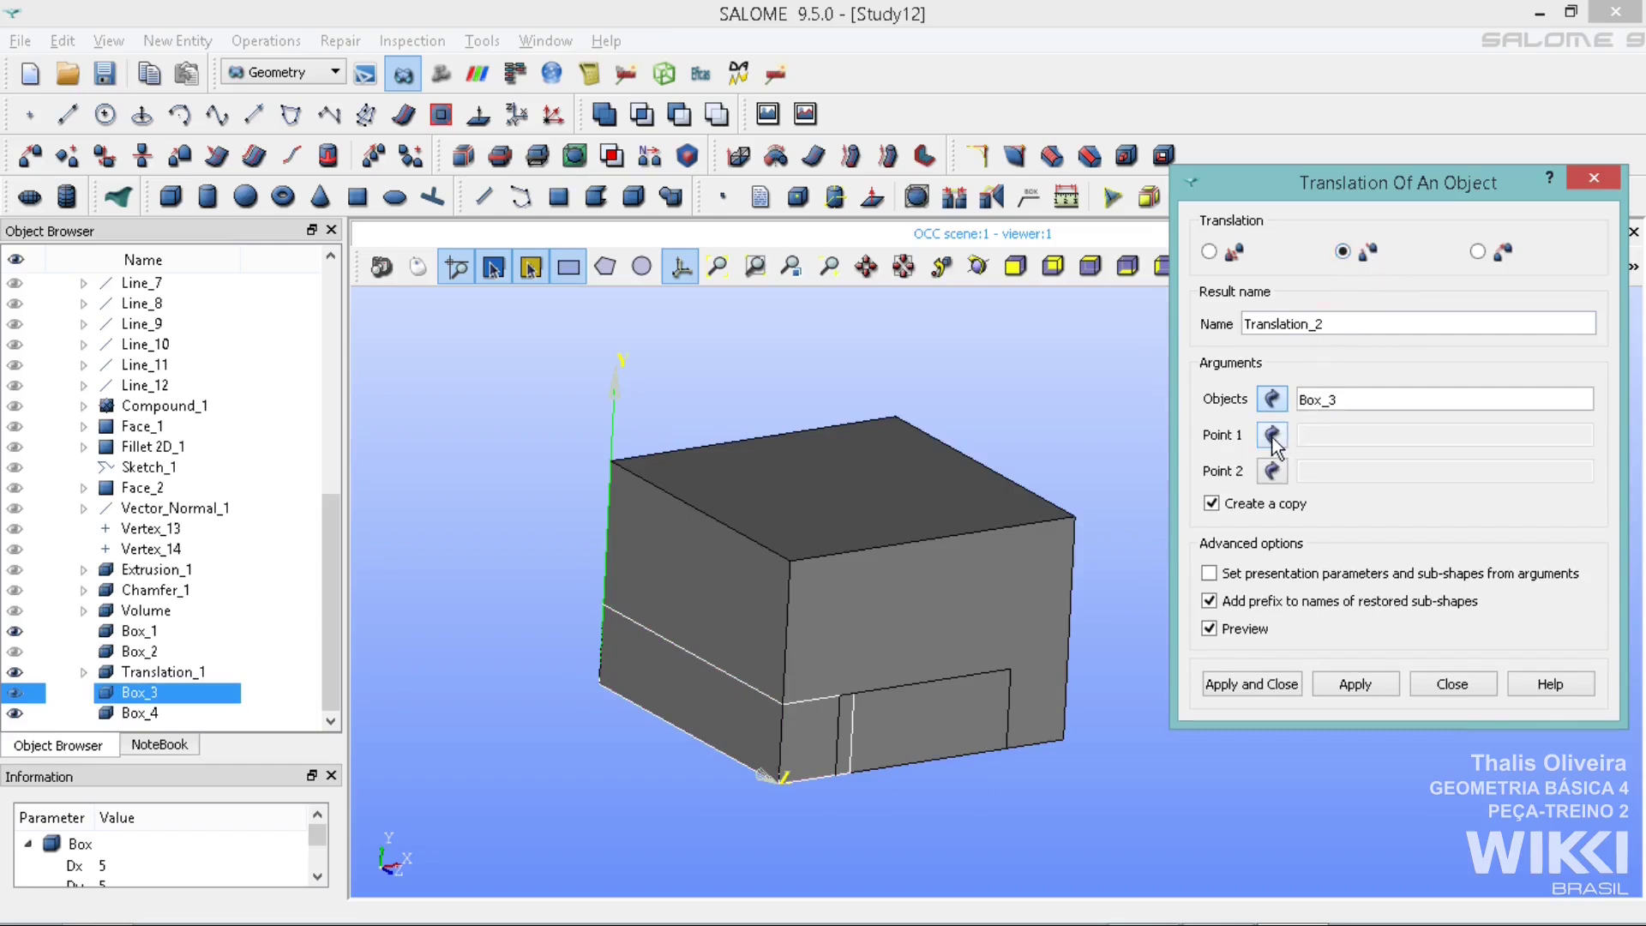
click(1272, 435)
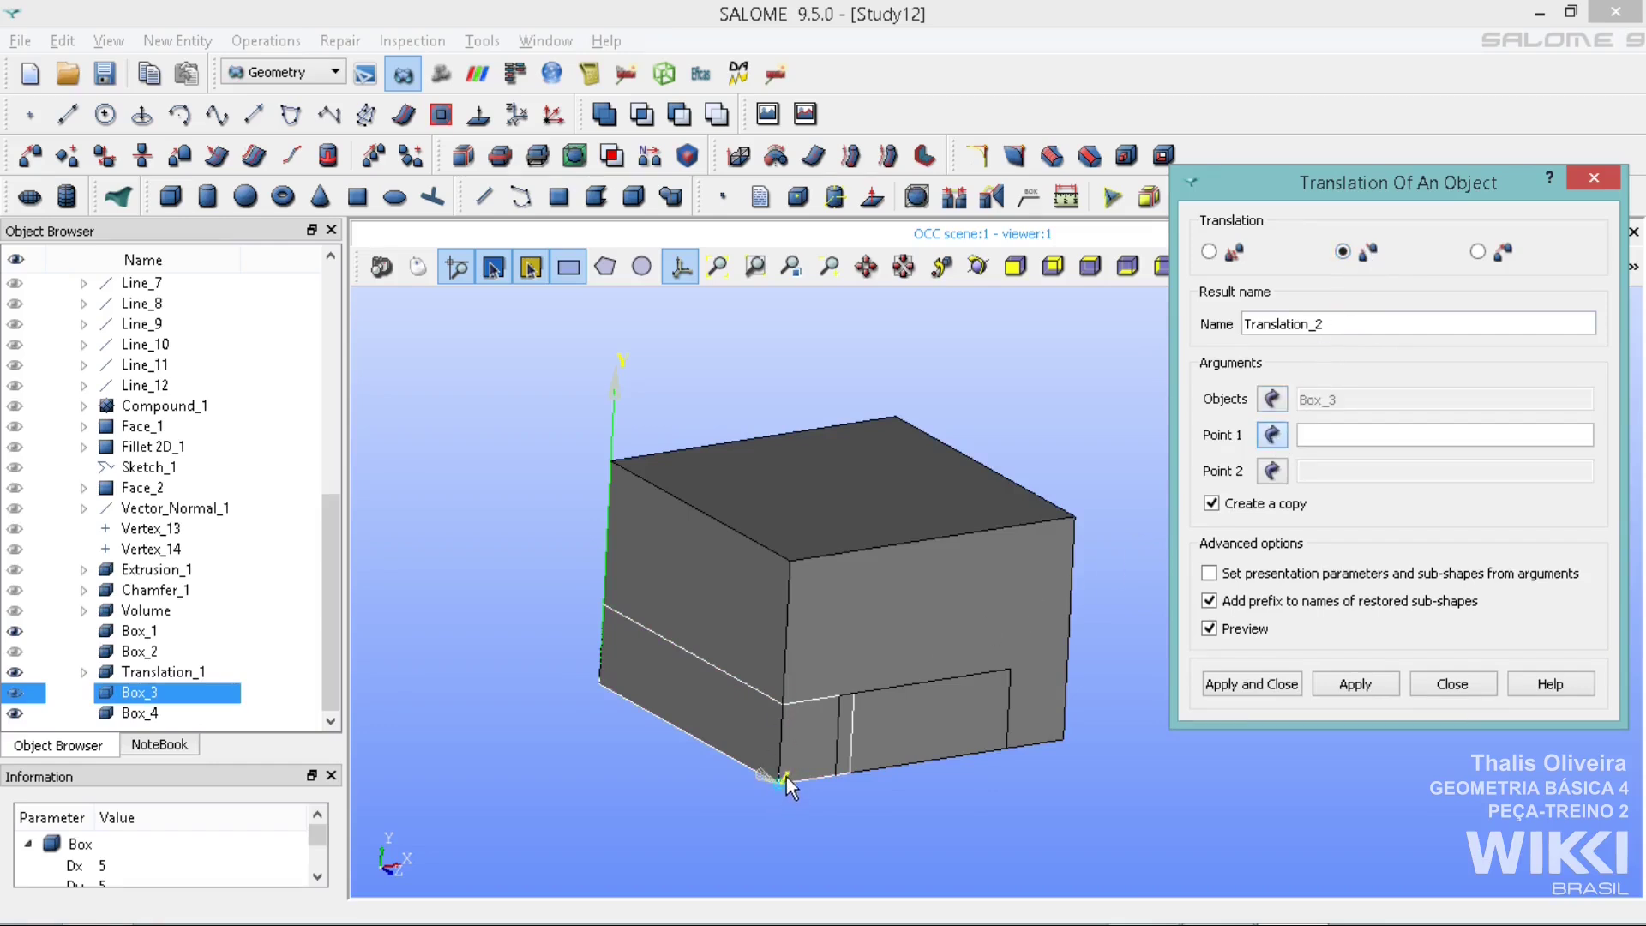
click(785, 705)
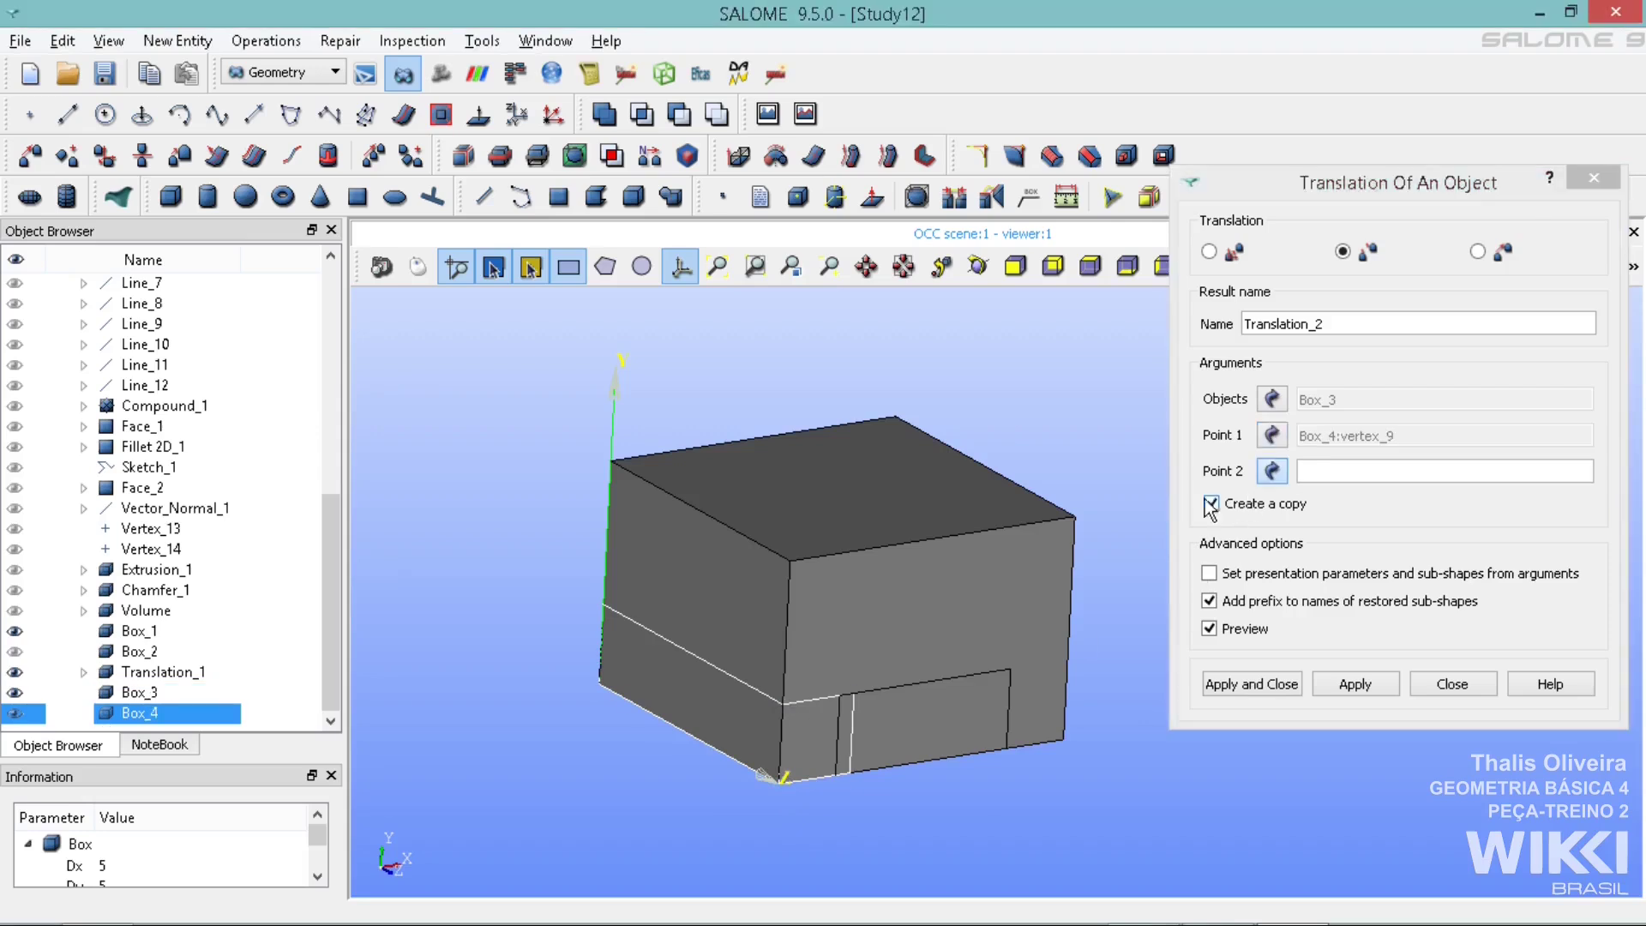
click(796, 565)
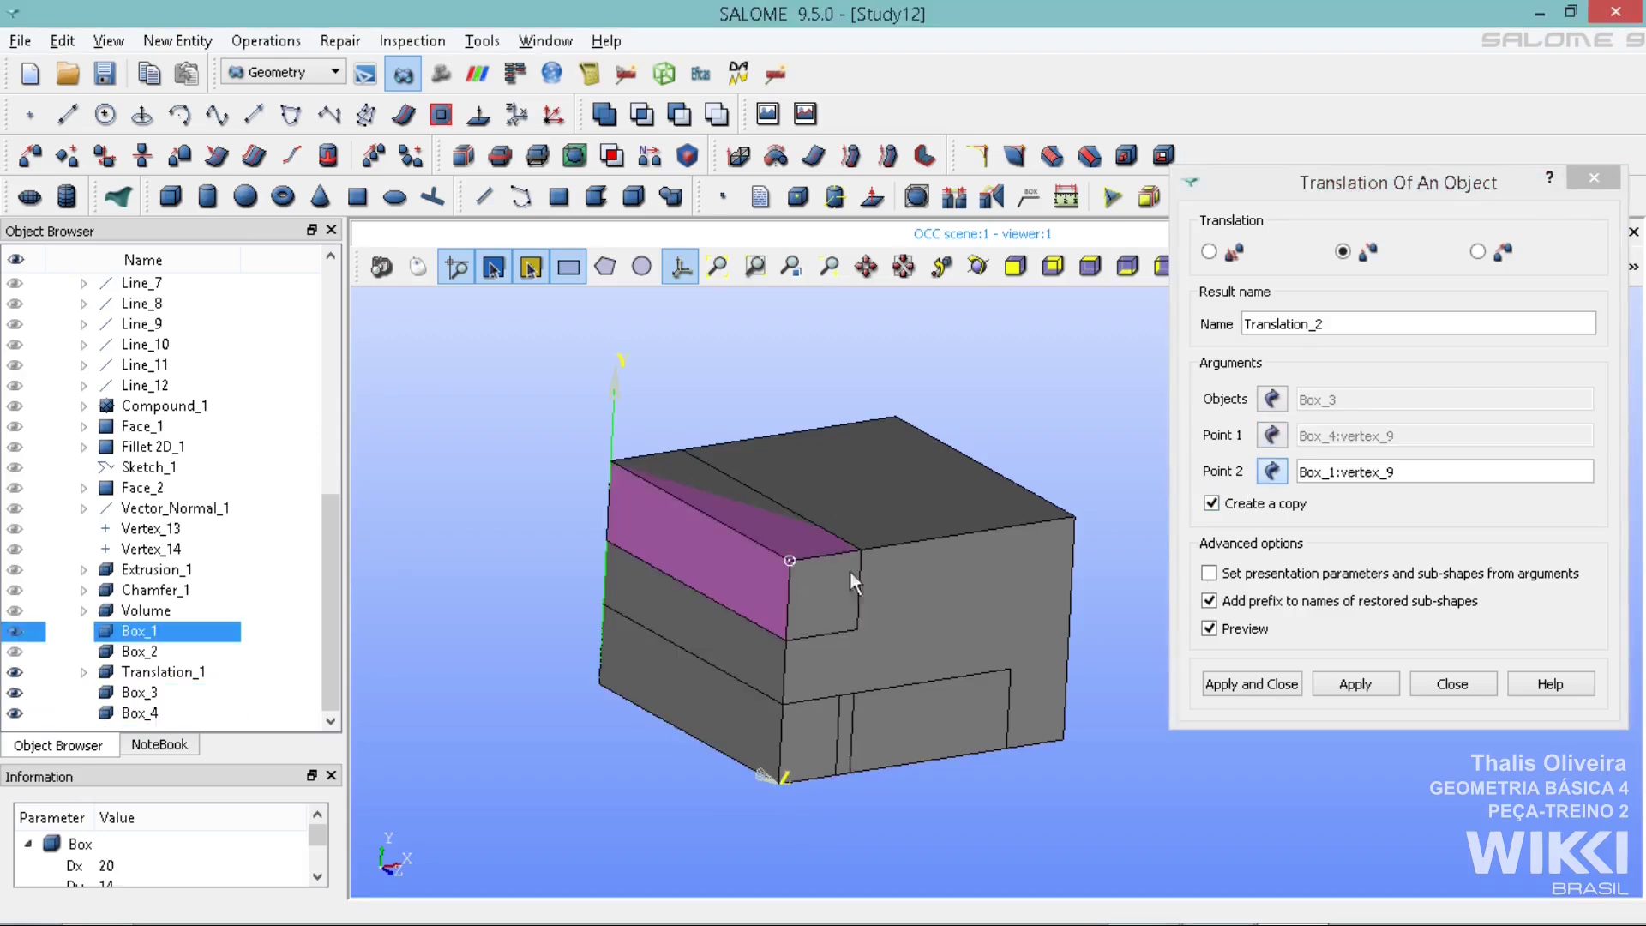
click(1341, 679)
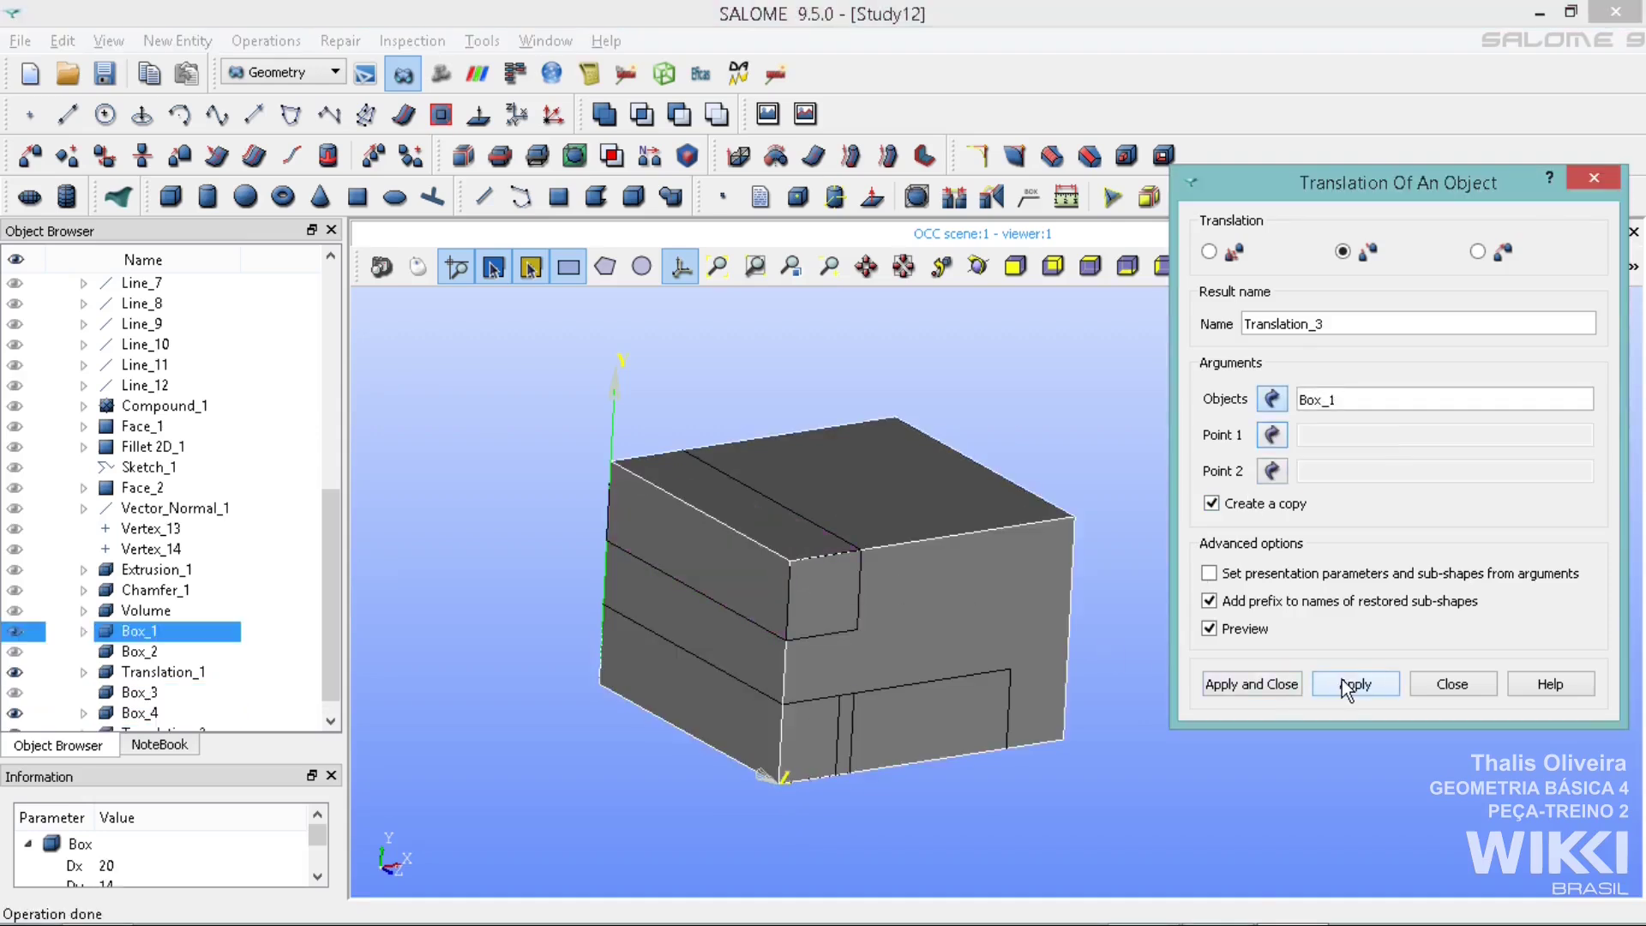
Translate a copy of Box_4 by two points, from its upper front outer corner to the matching upper front corner of Box_1
drag(333, 557, 340, 595)
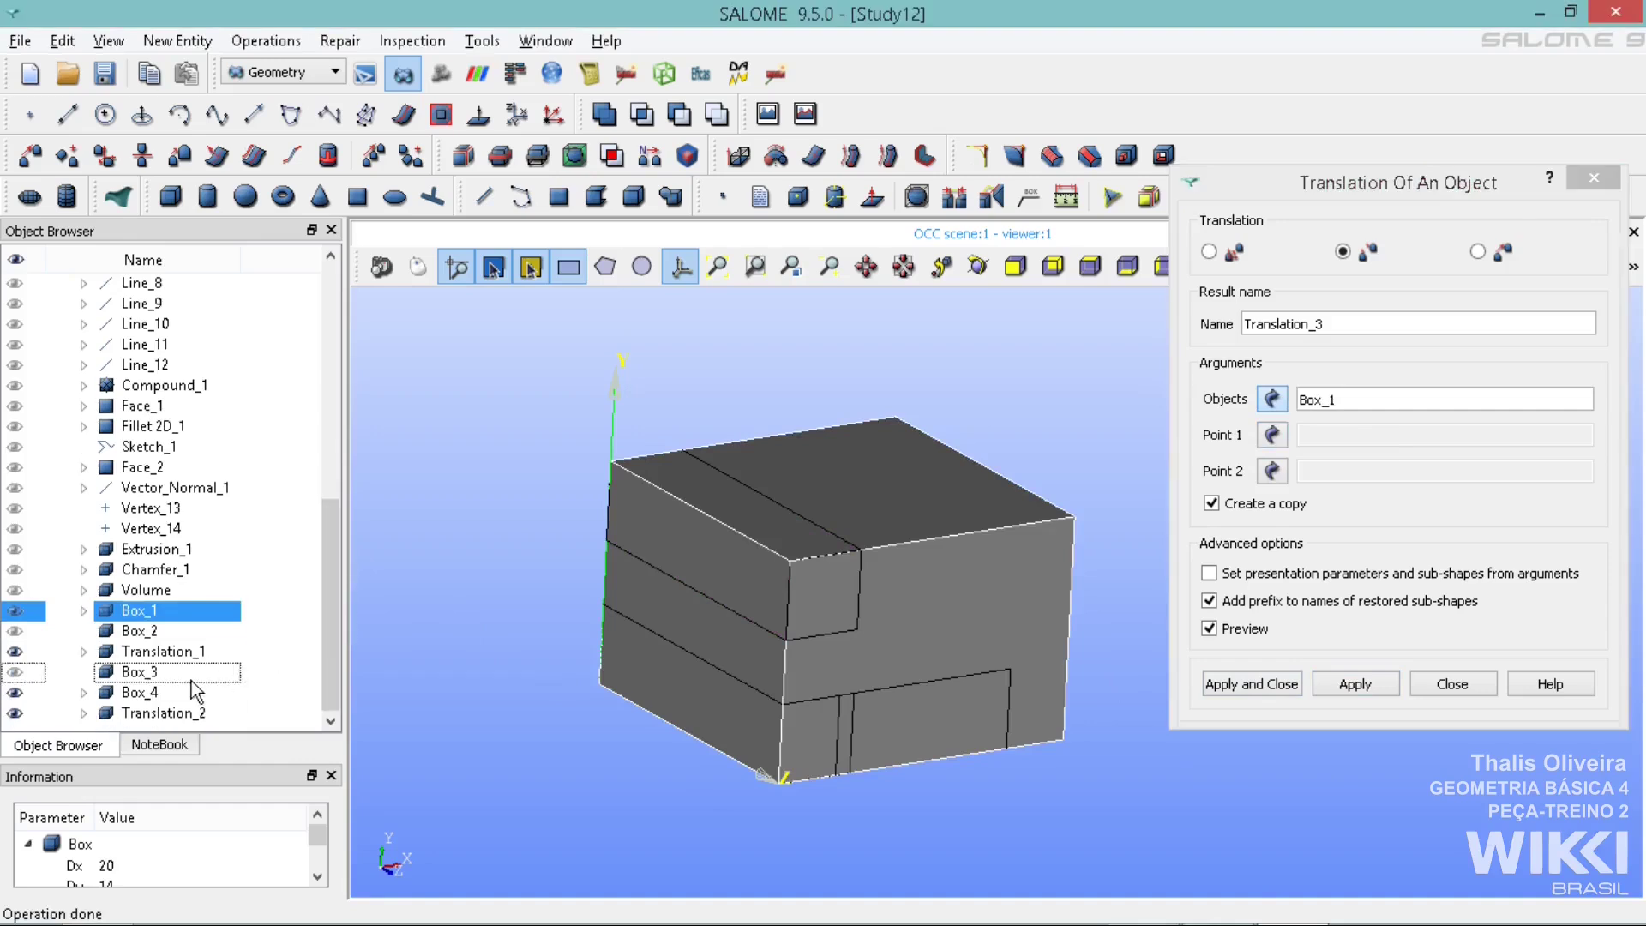
click(132, 698)
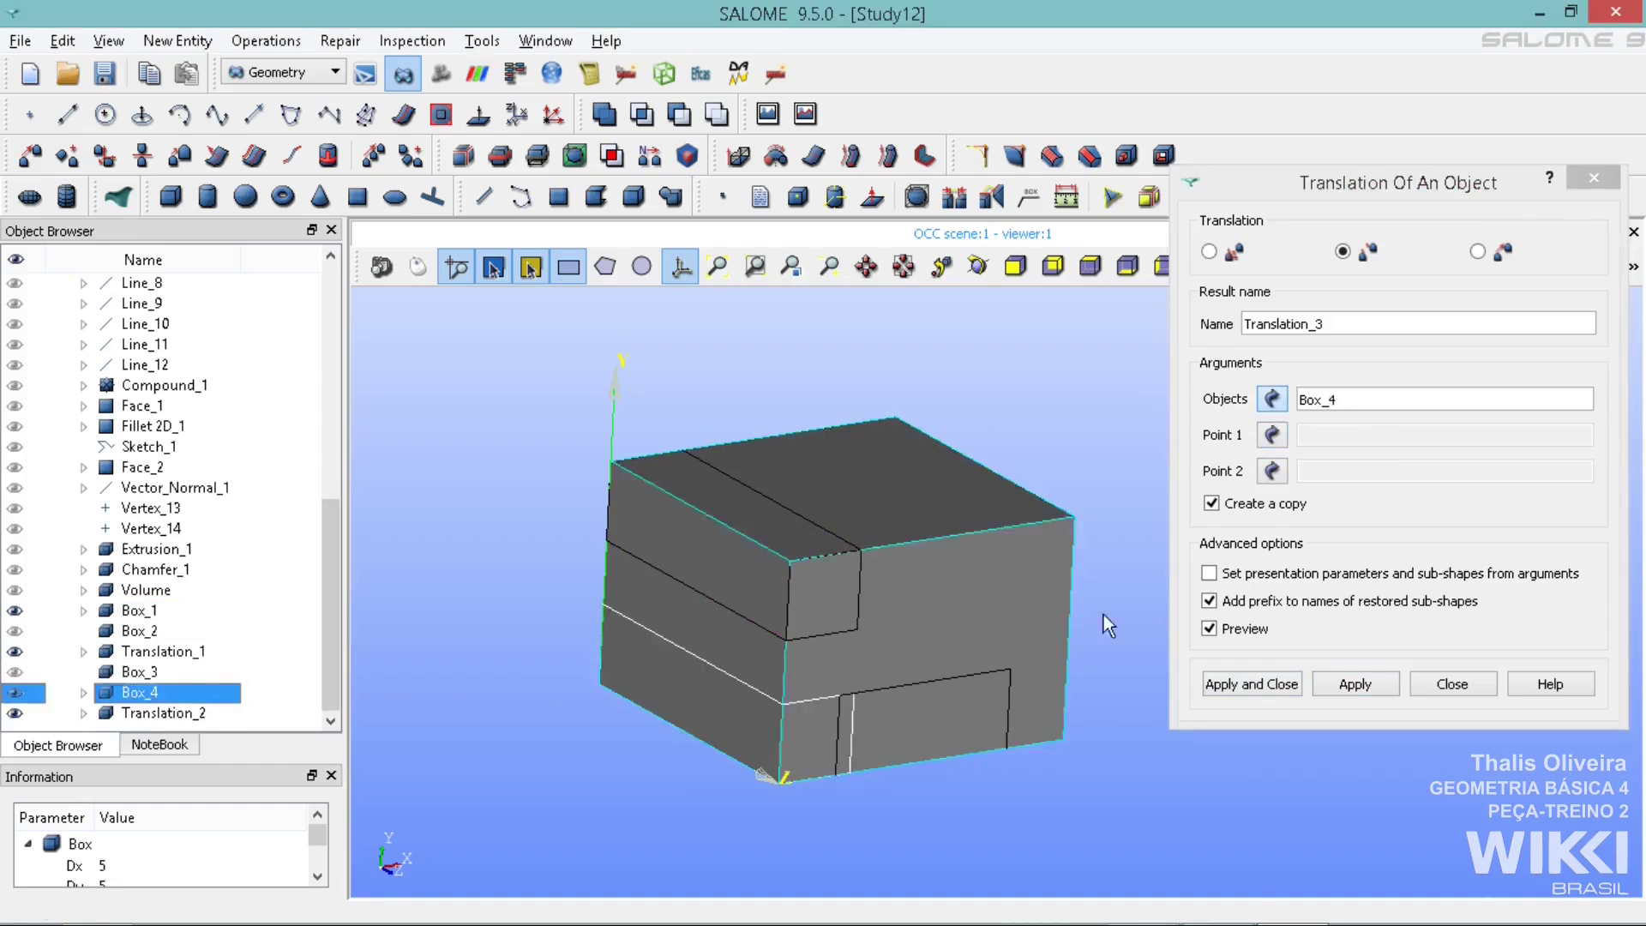
click(1274, 436)
click(1275, 435)
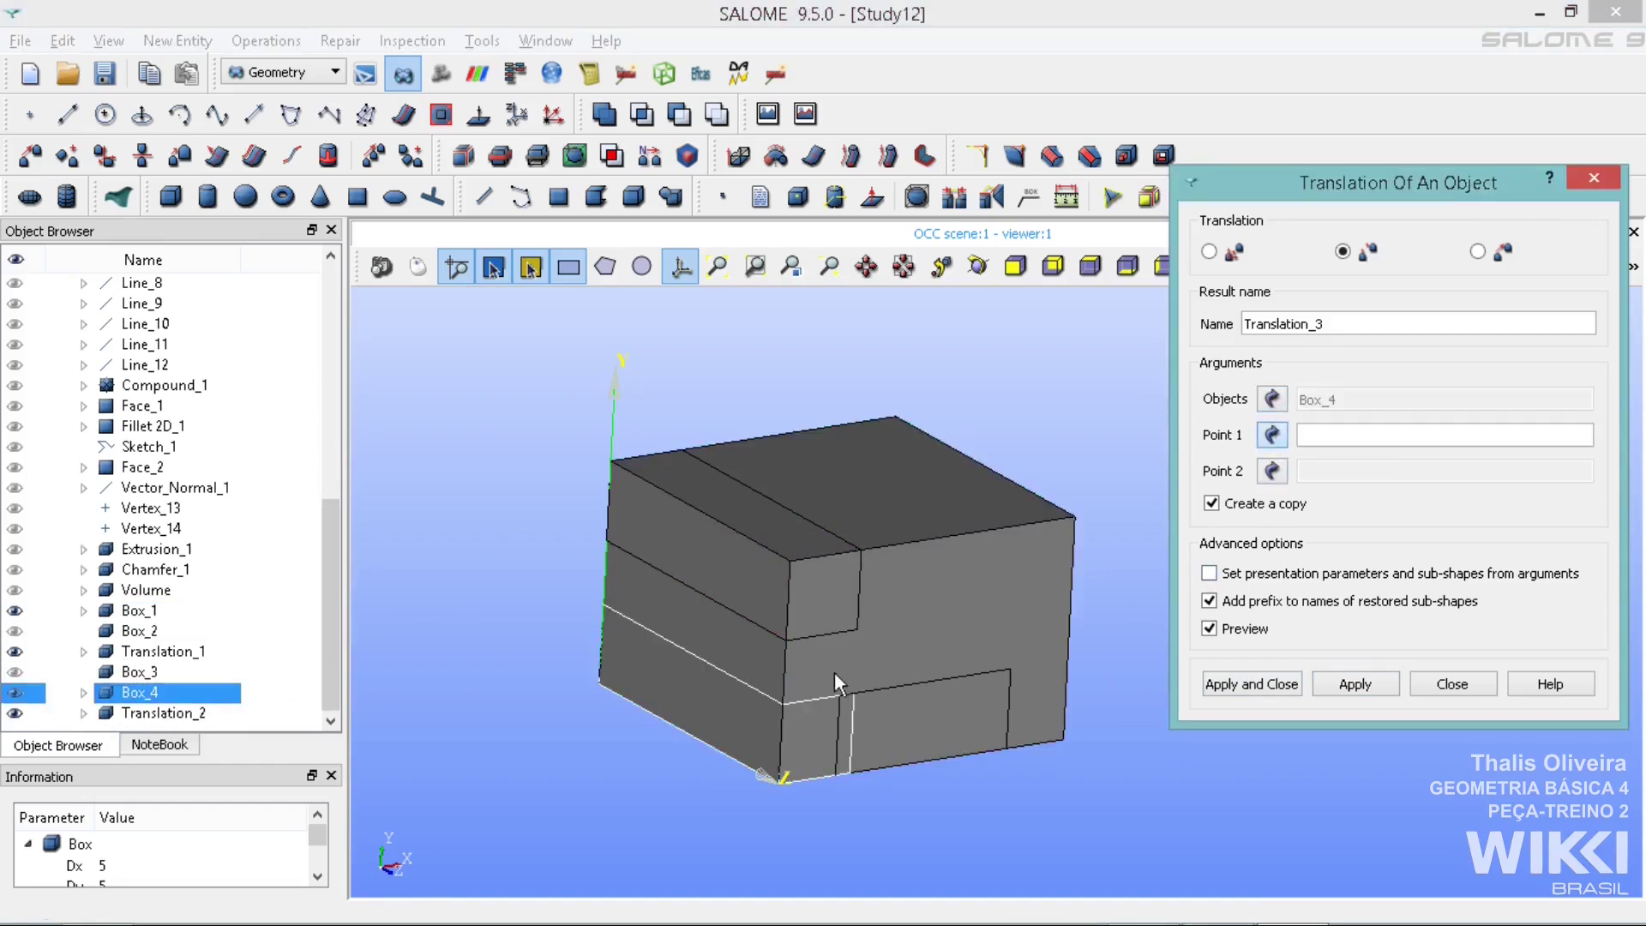
click(854, 693)
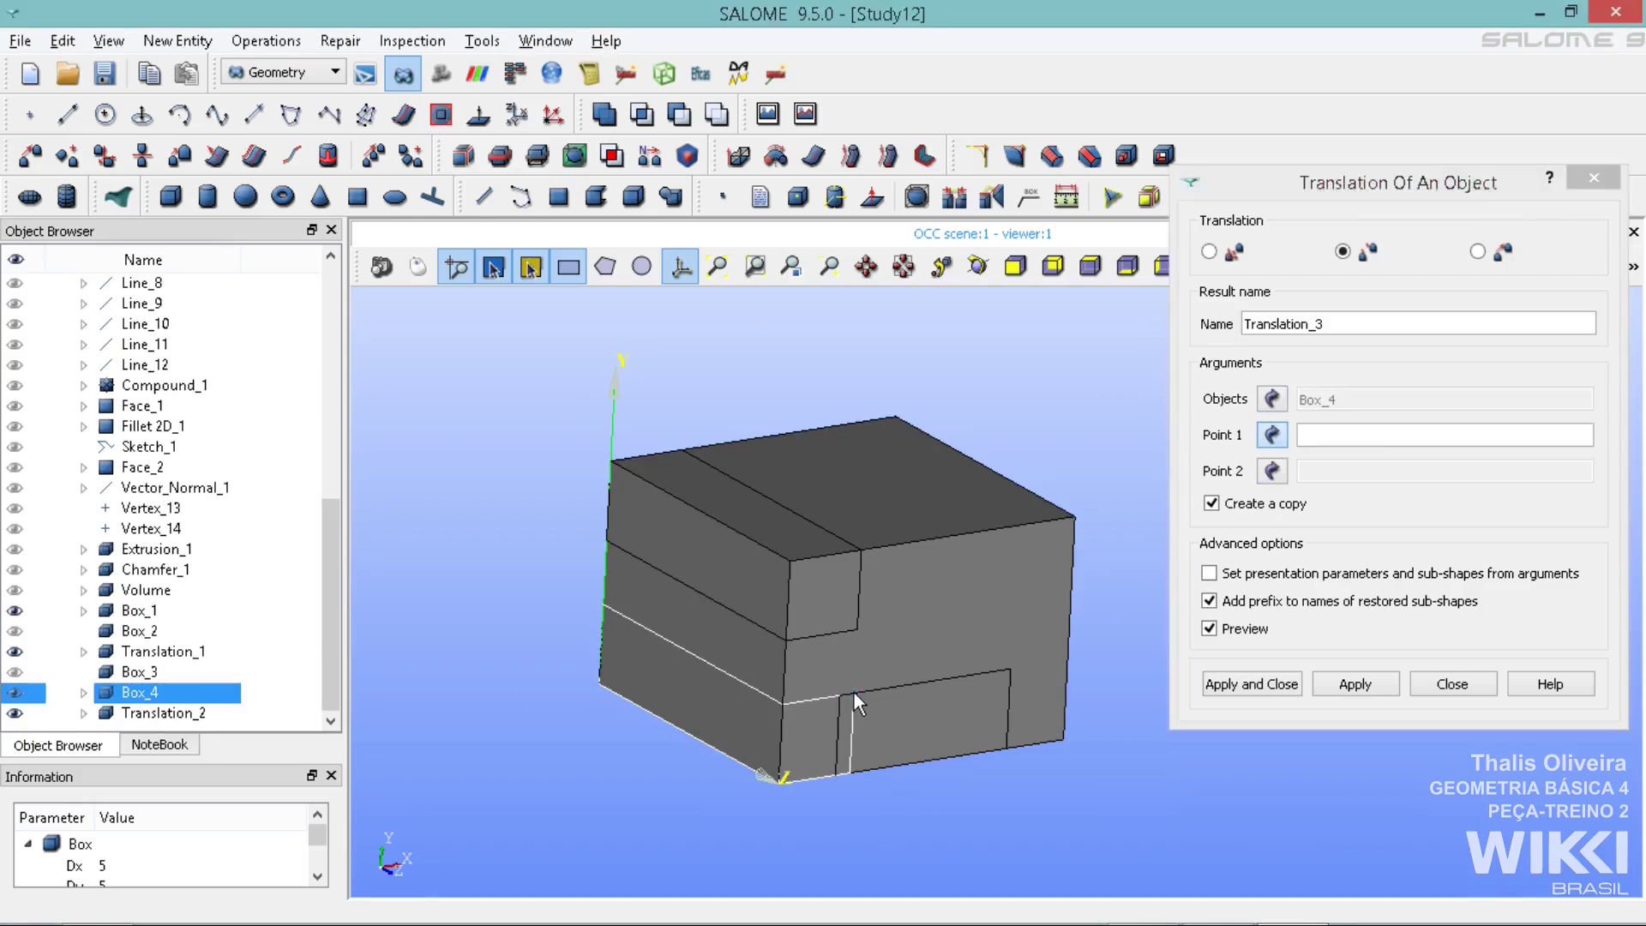
click(1076, 518)
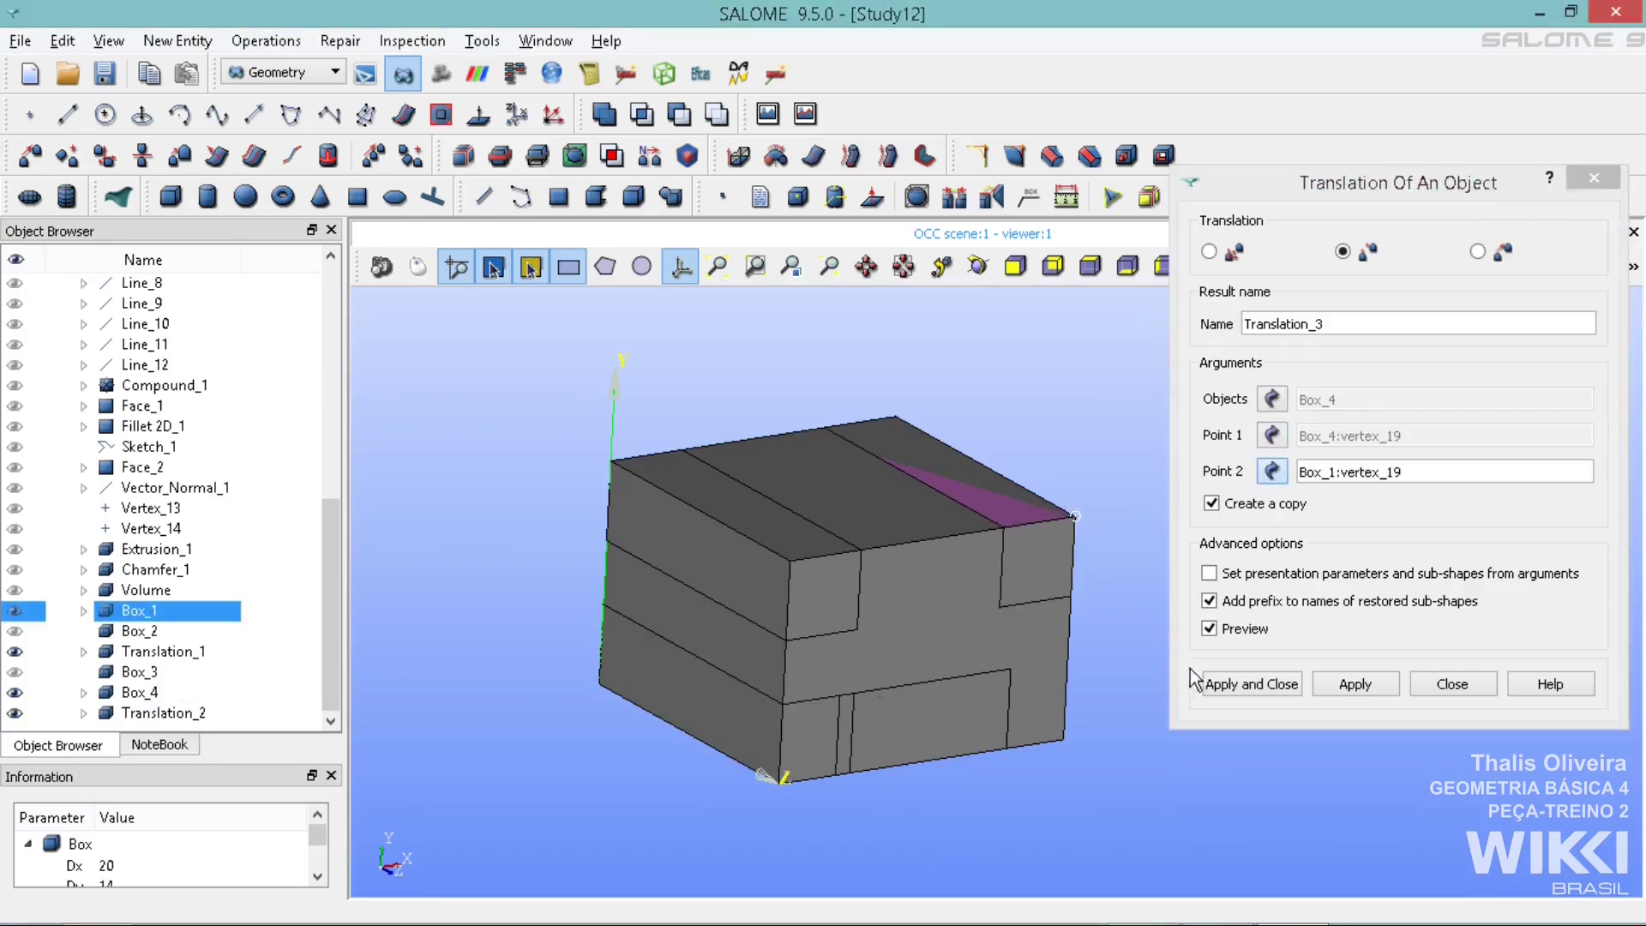
click(1218, 683)
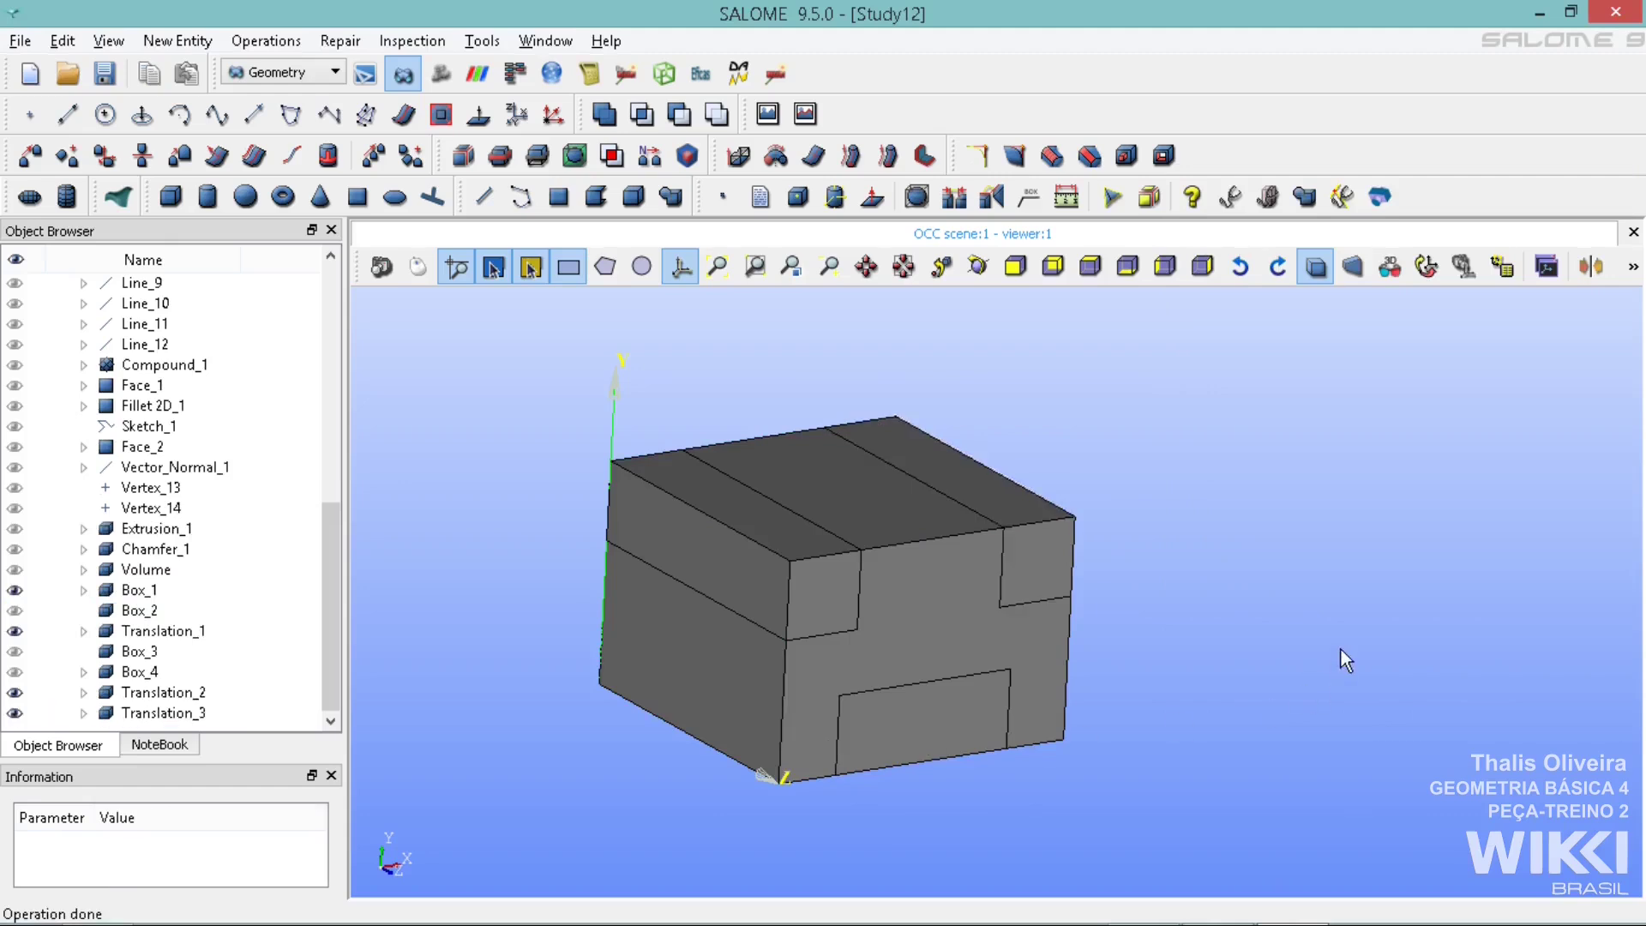
Cut Translation_1, Translation_2 and Translation_3 from Box_1 in a single Cut operation with self-intersection detection on
click(674, 121)
drag(756, 242, 1296, 197)
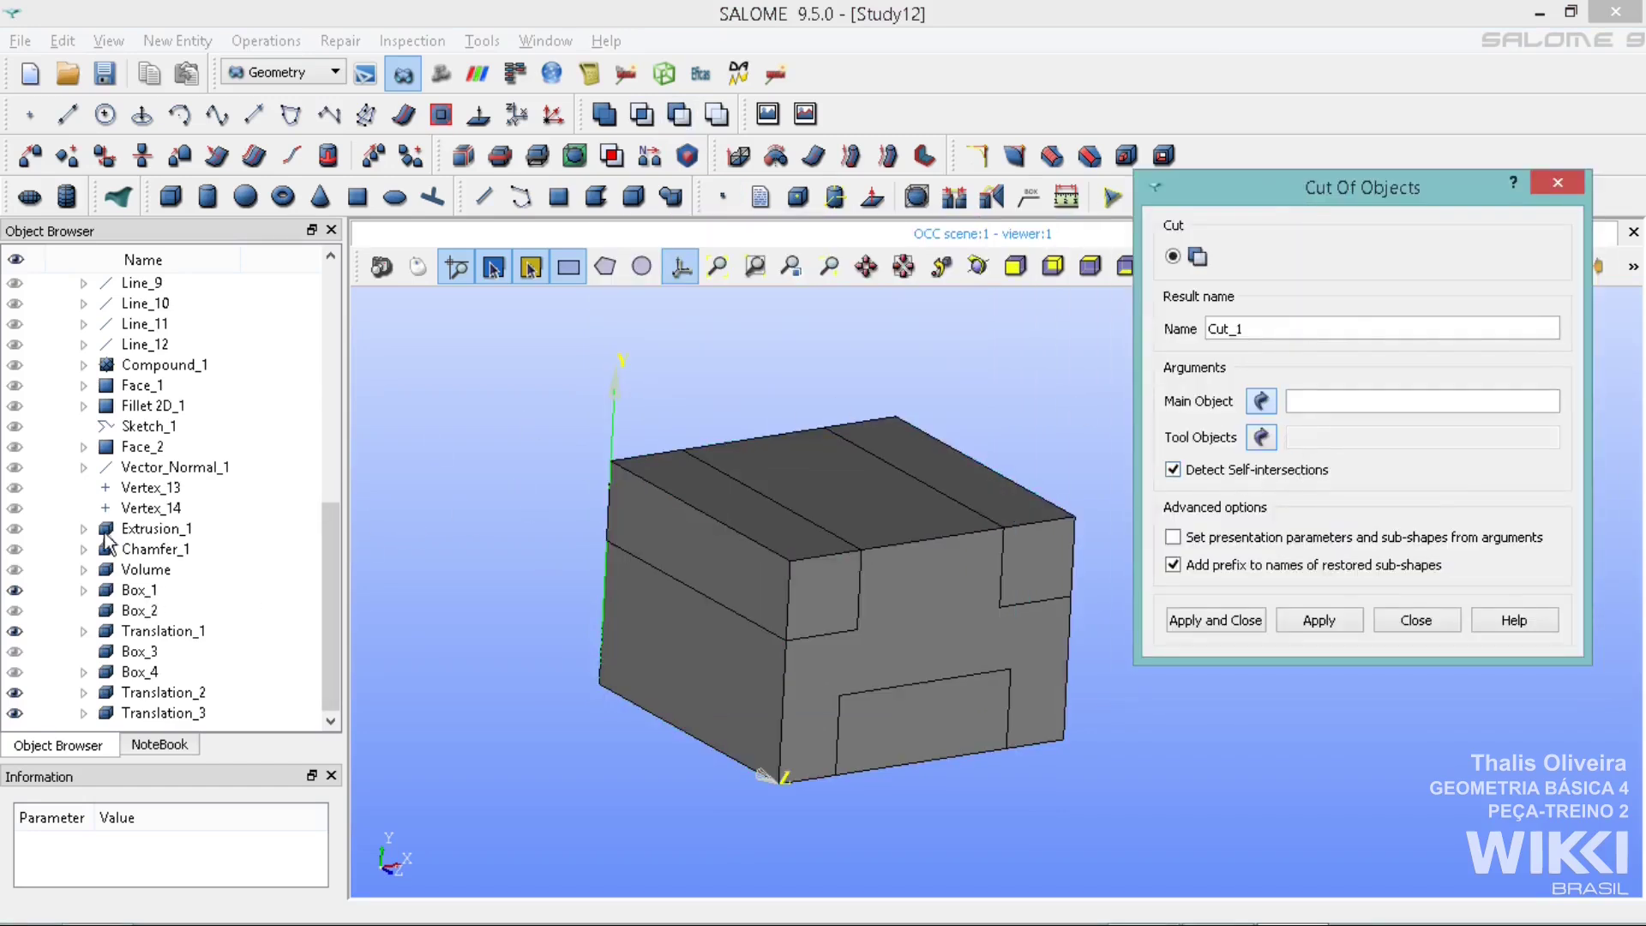
click(133, 591)
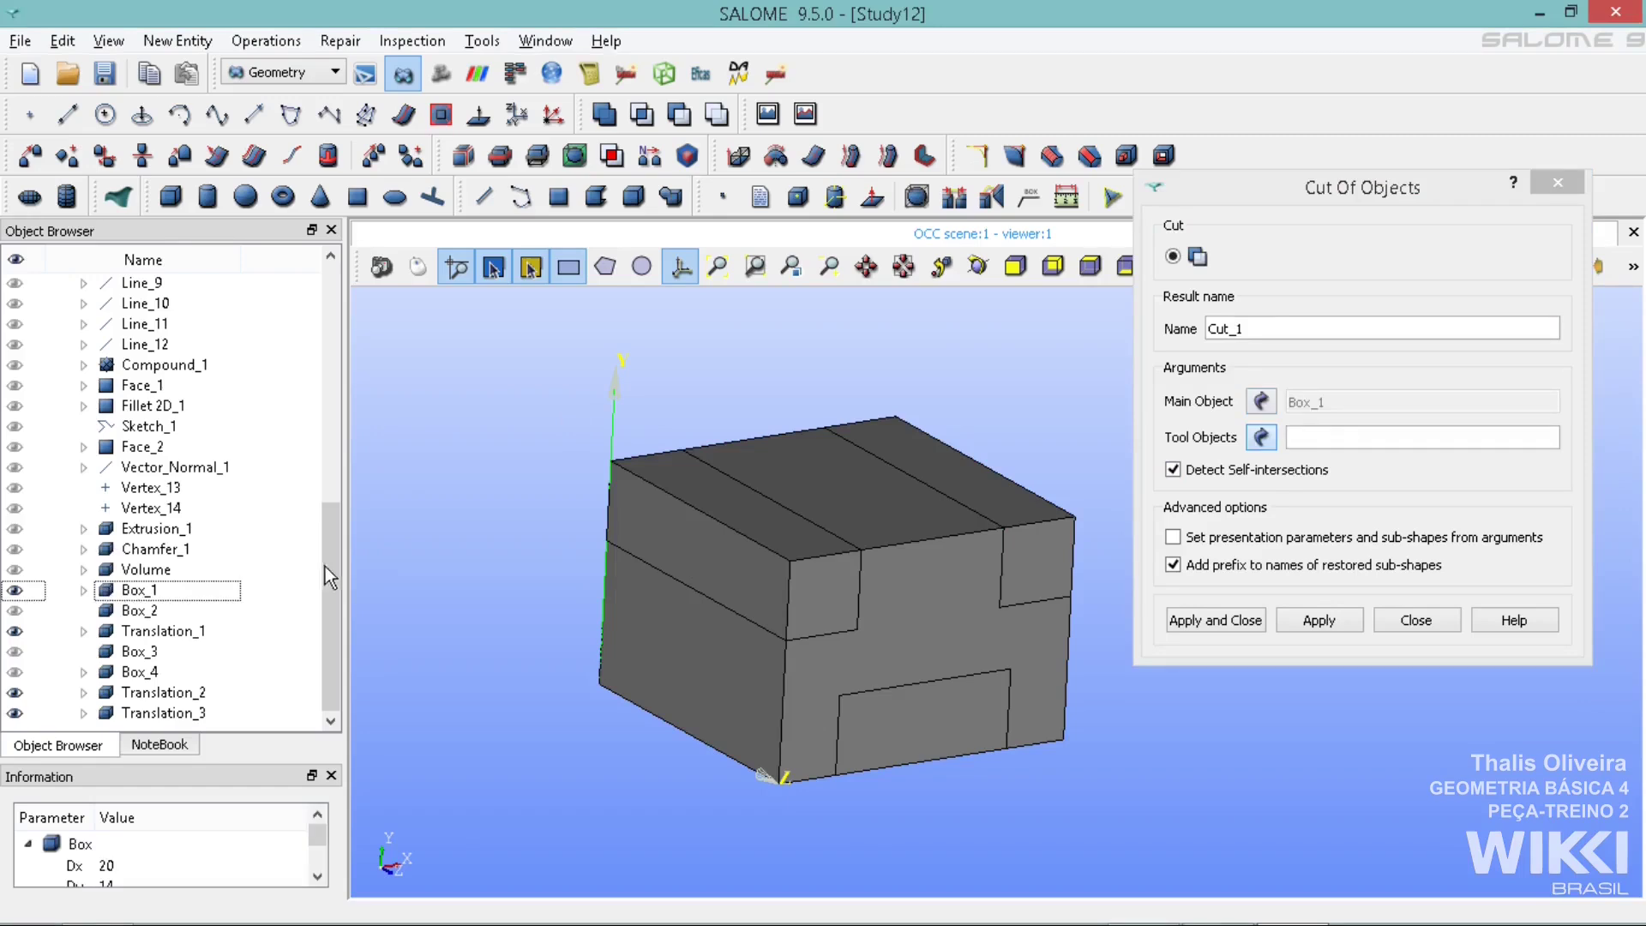
click(182, 633)
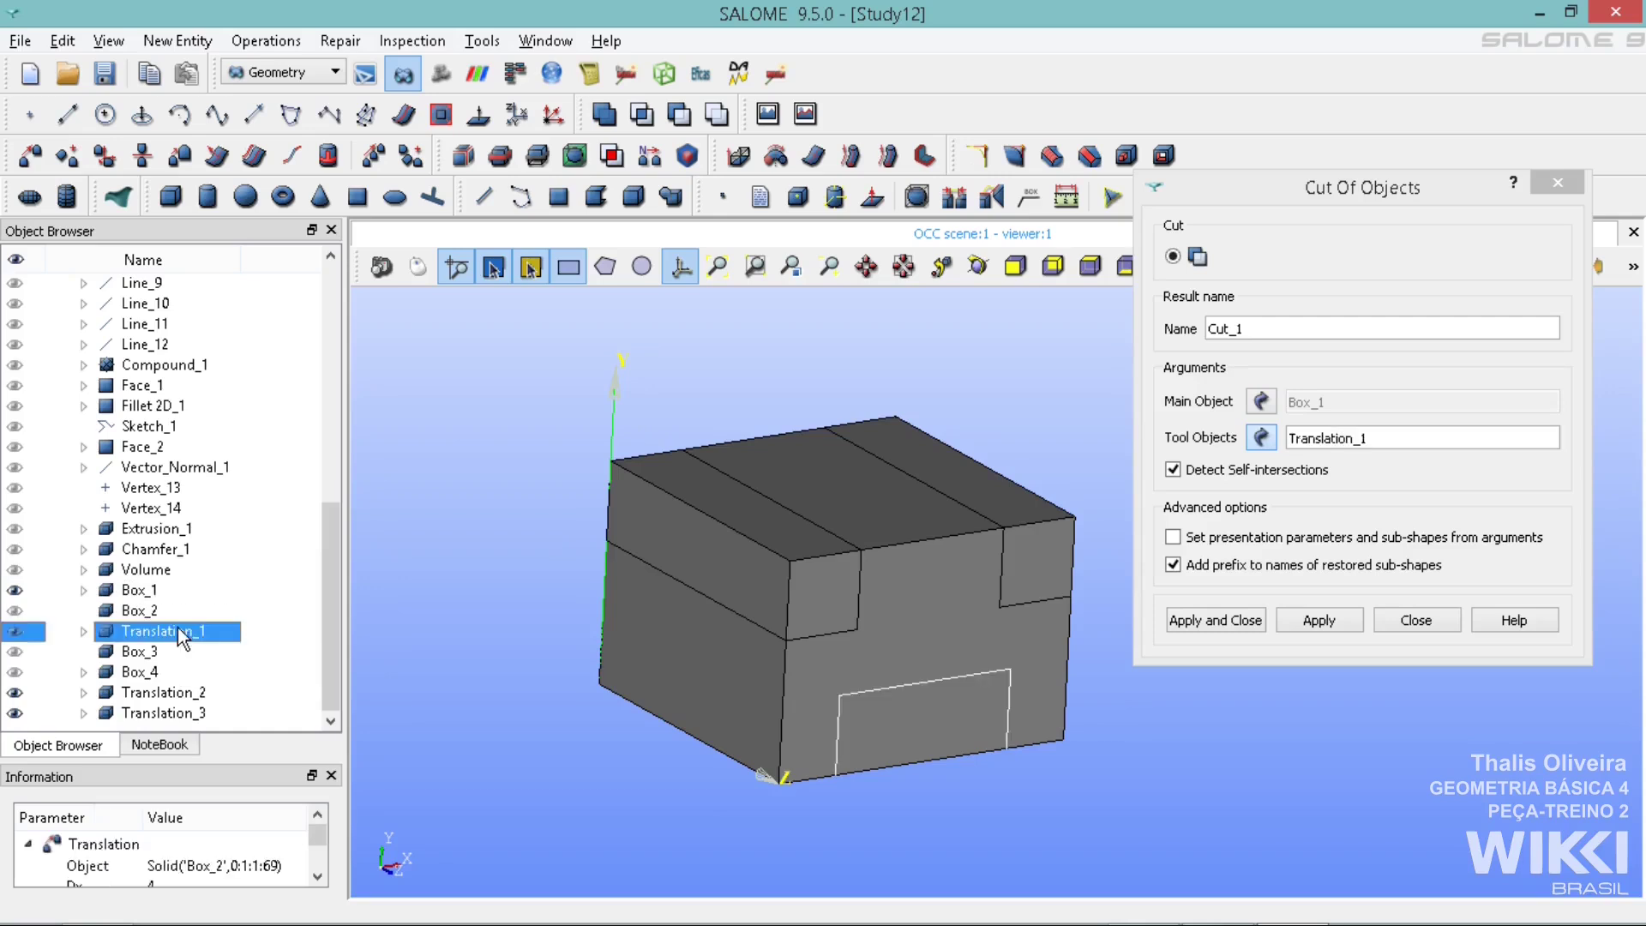
ctrl+click(179, 696)
ctrl+click(171, 713)
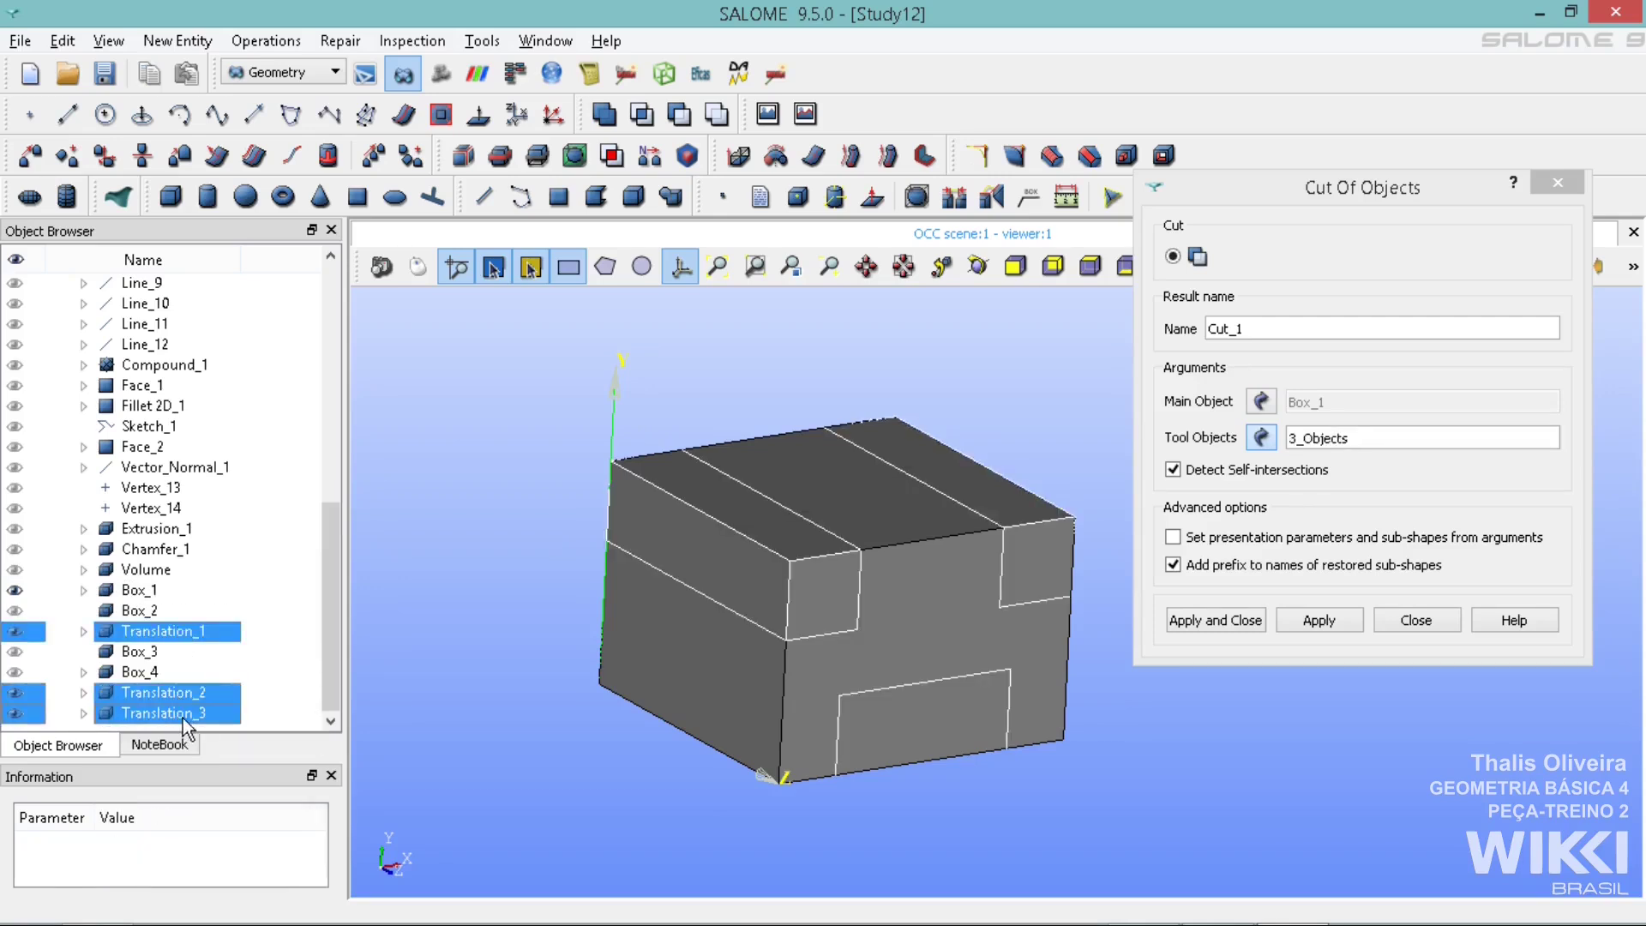
click(1235, 619)
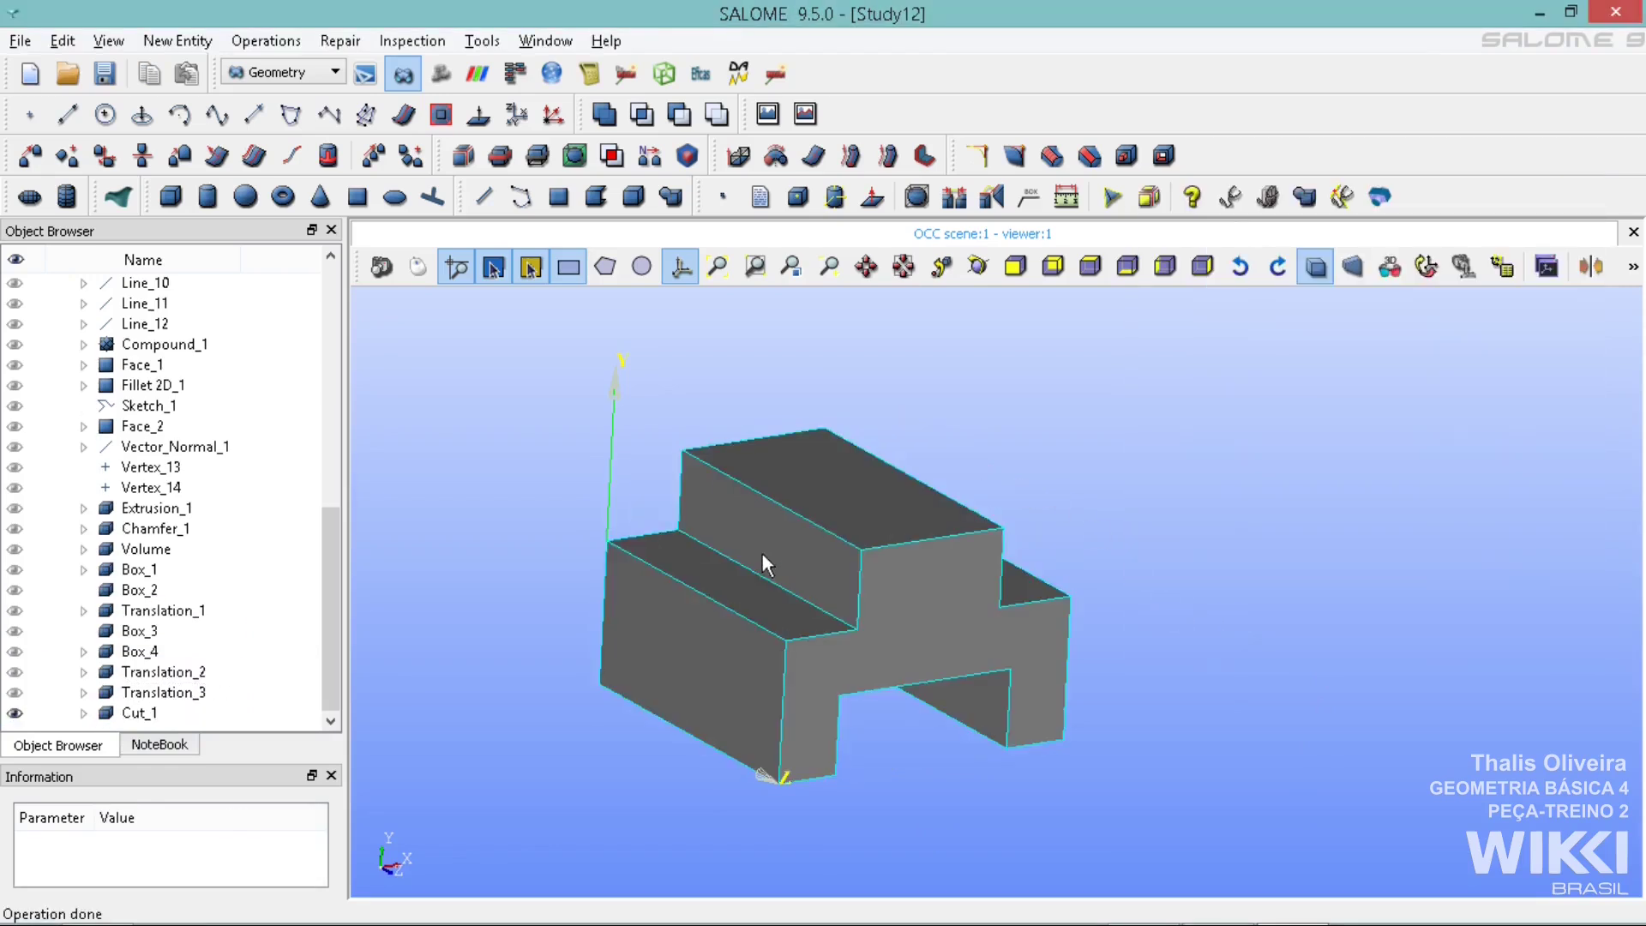
Set up a chamfer on selected edges of Cut_1, picking the two long top edges of the raised middle block
ctrl+right_drag(1288, 586, 1151, 583)
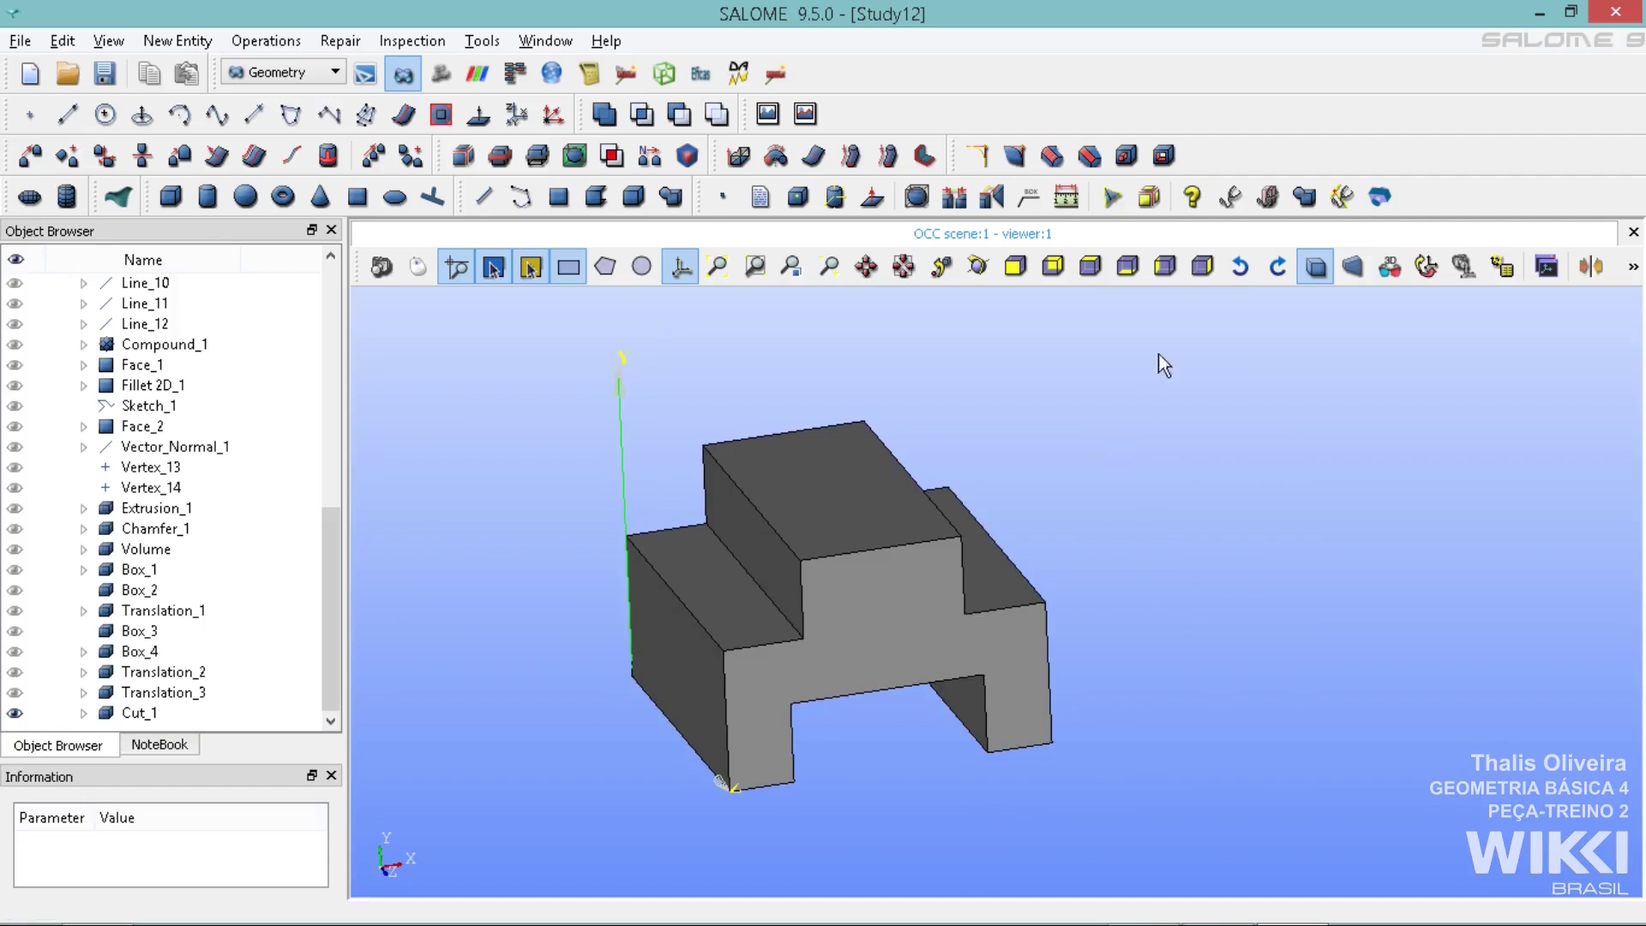
click(1094, 157)
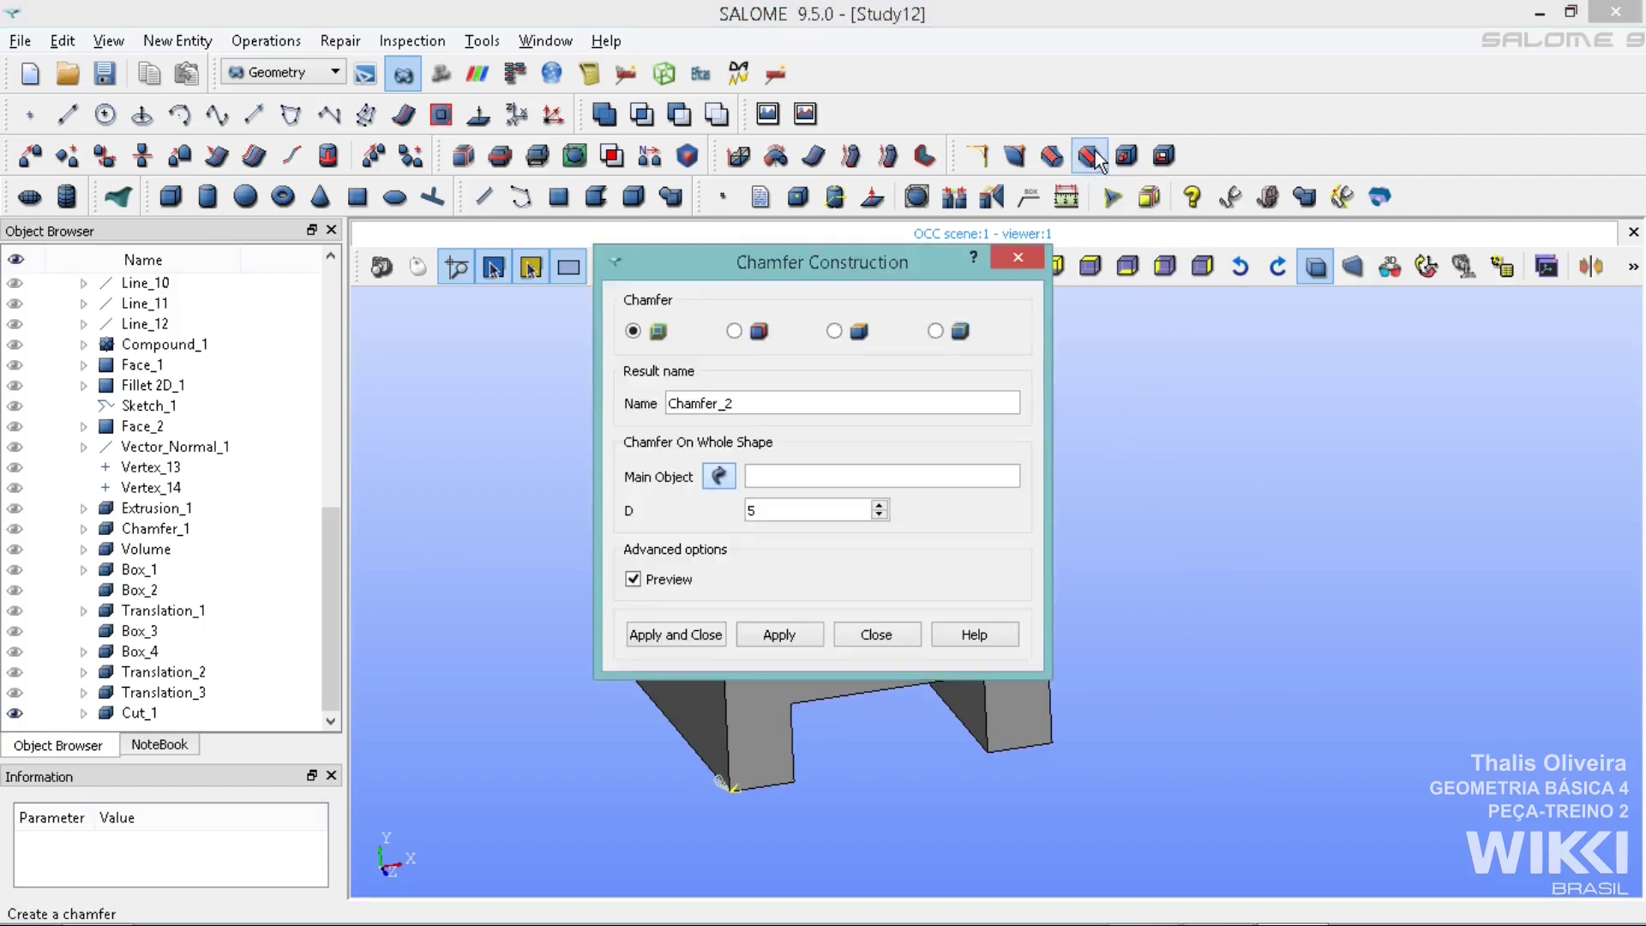
drag(845, 262, 1369, 192)
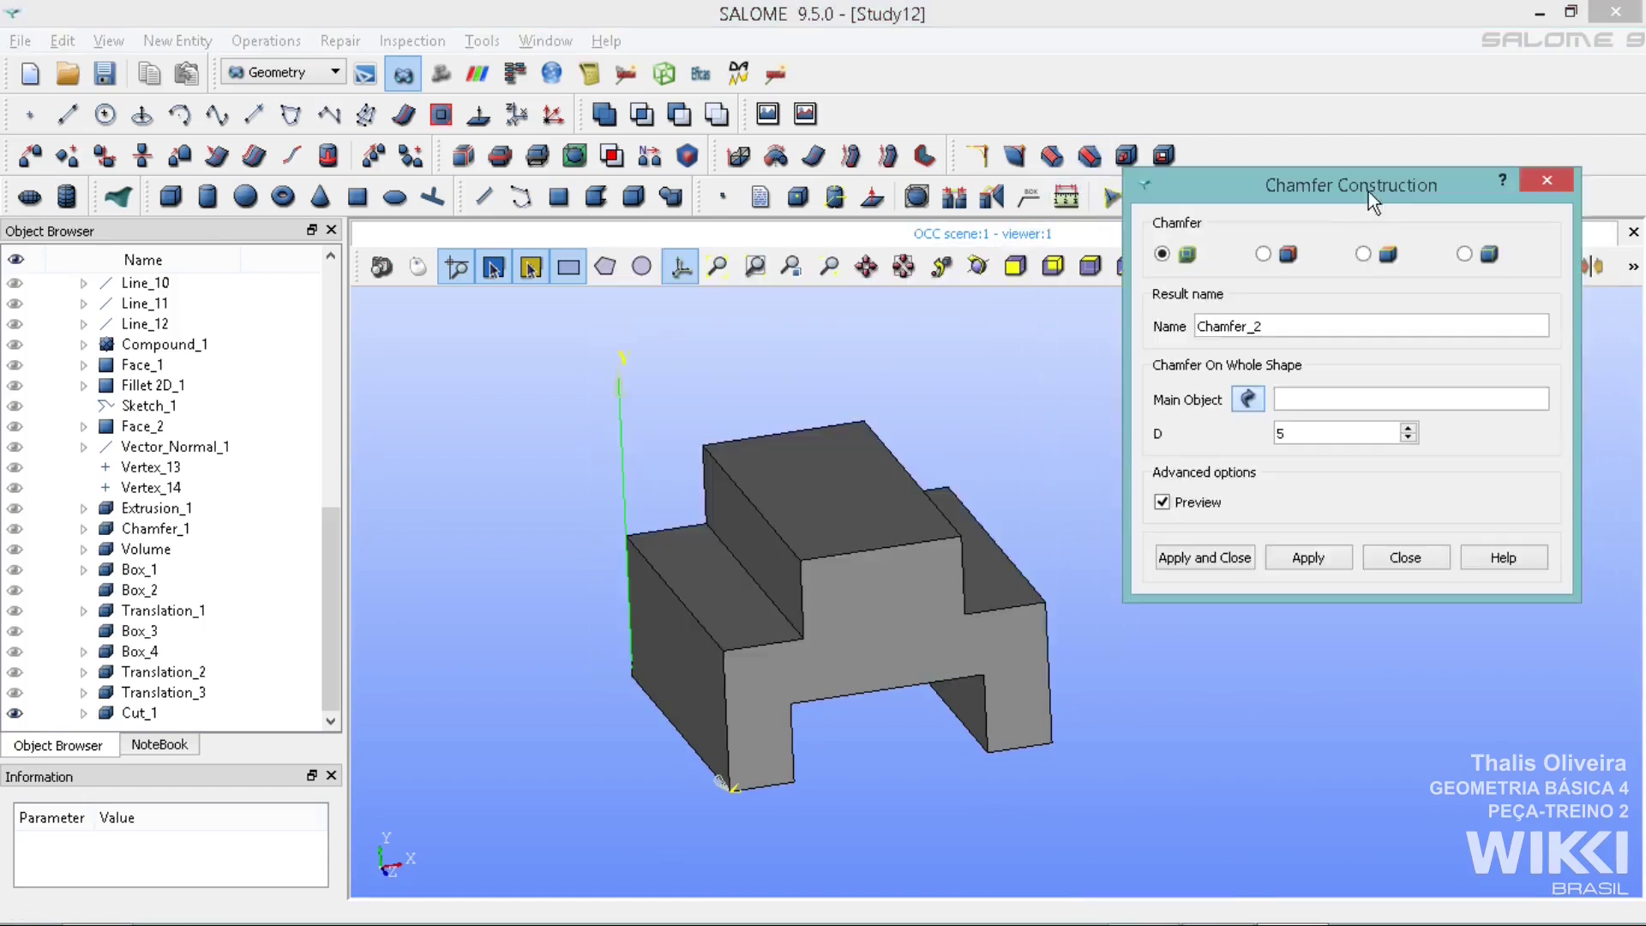
click(1468, 255)
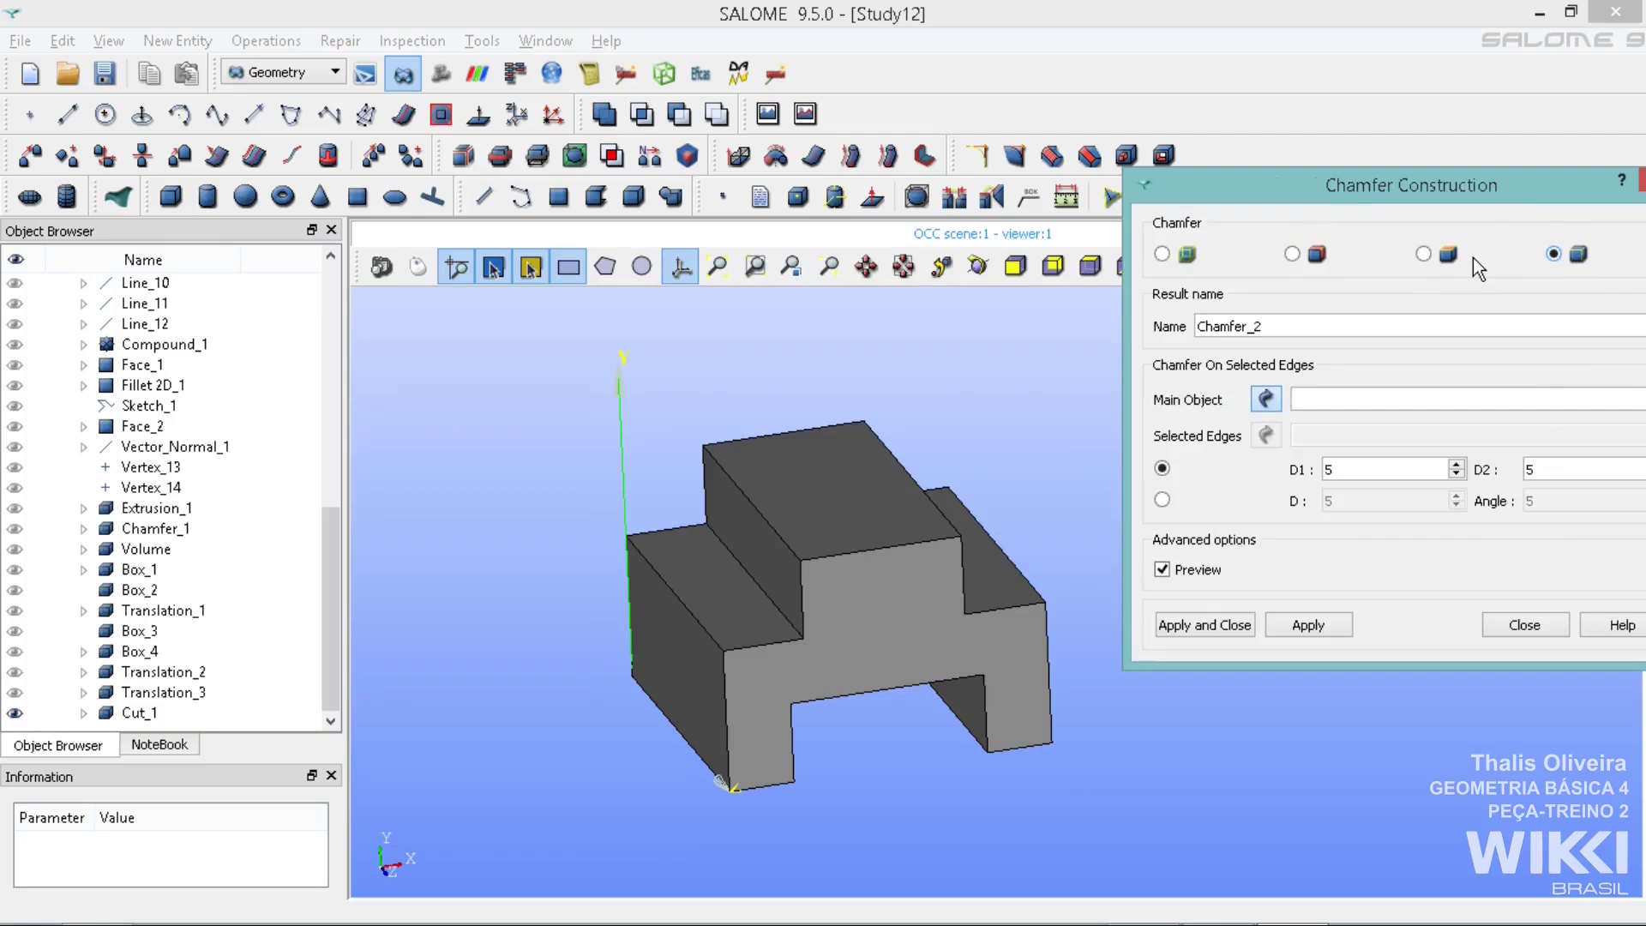
click(864, 530)
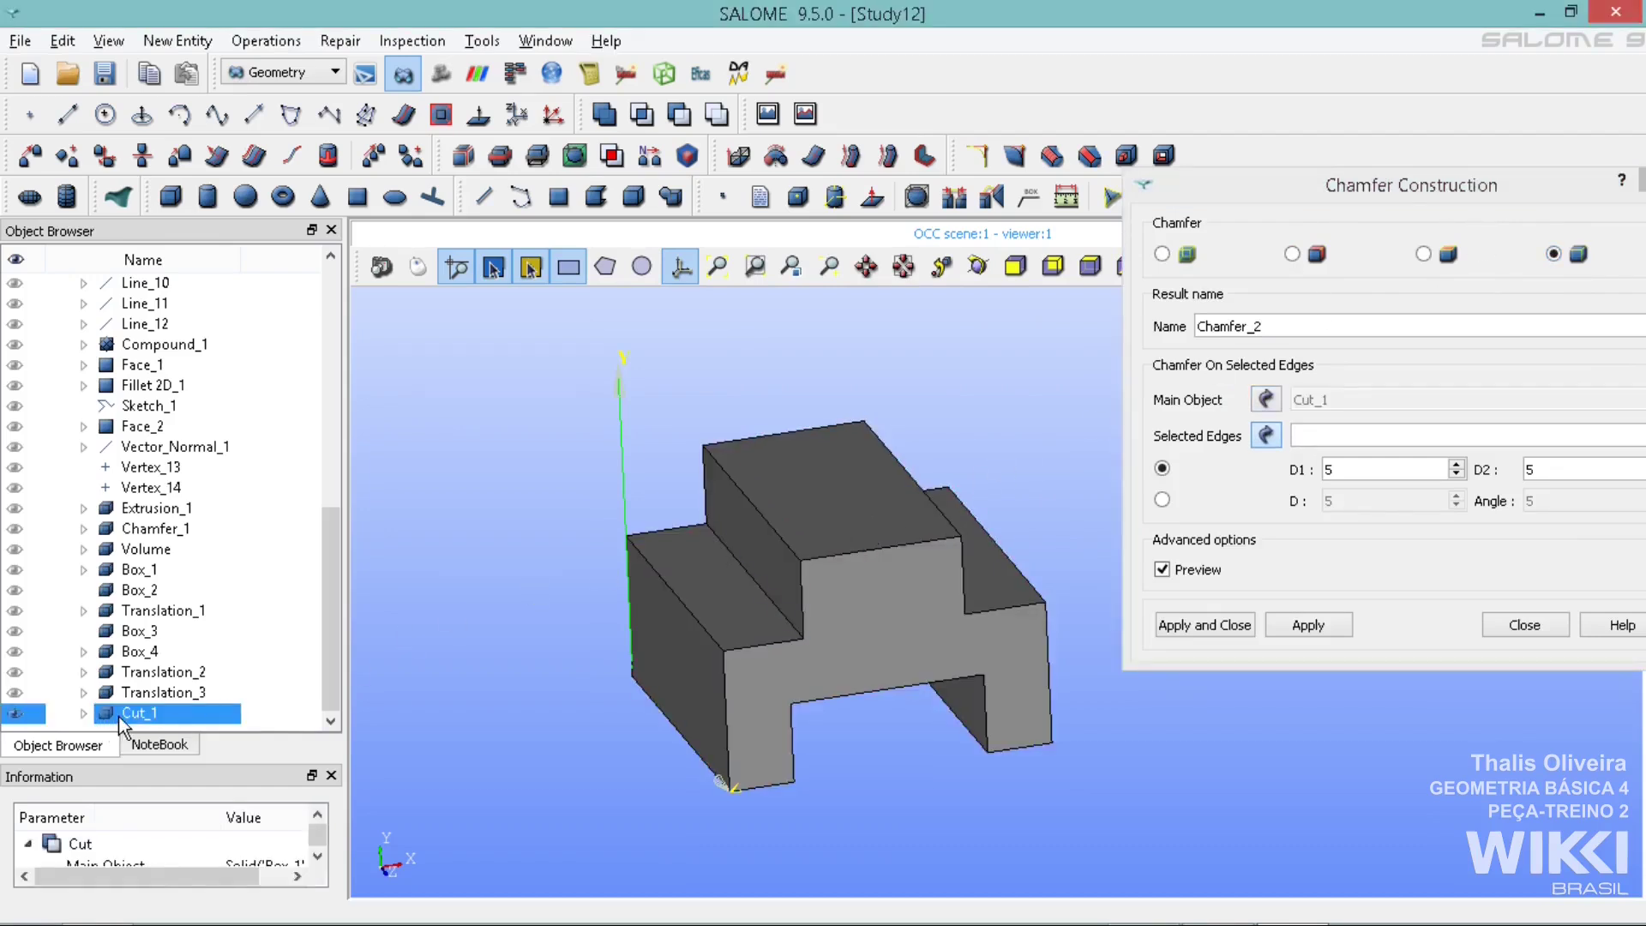
click(1272, 437)
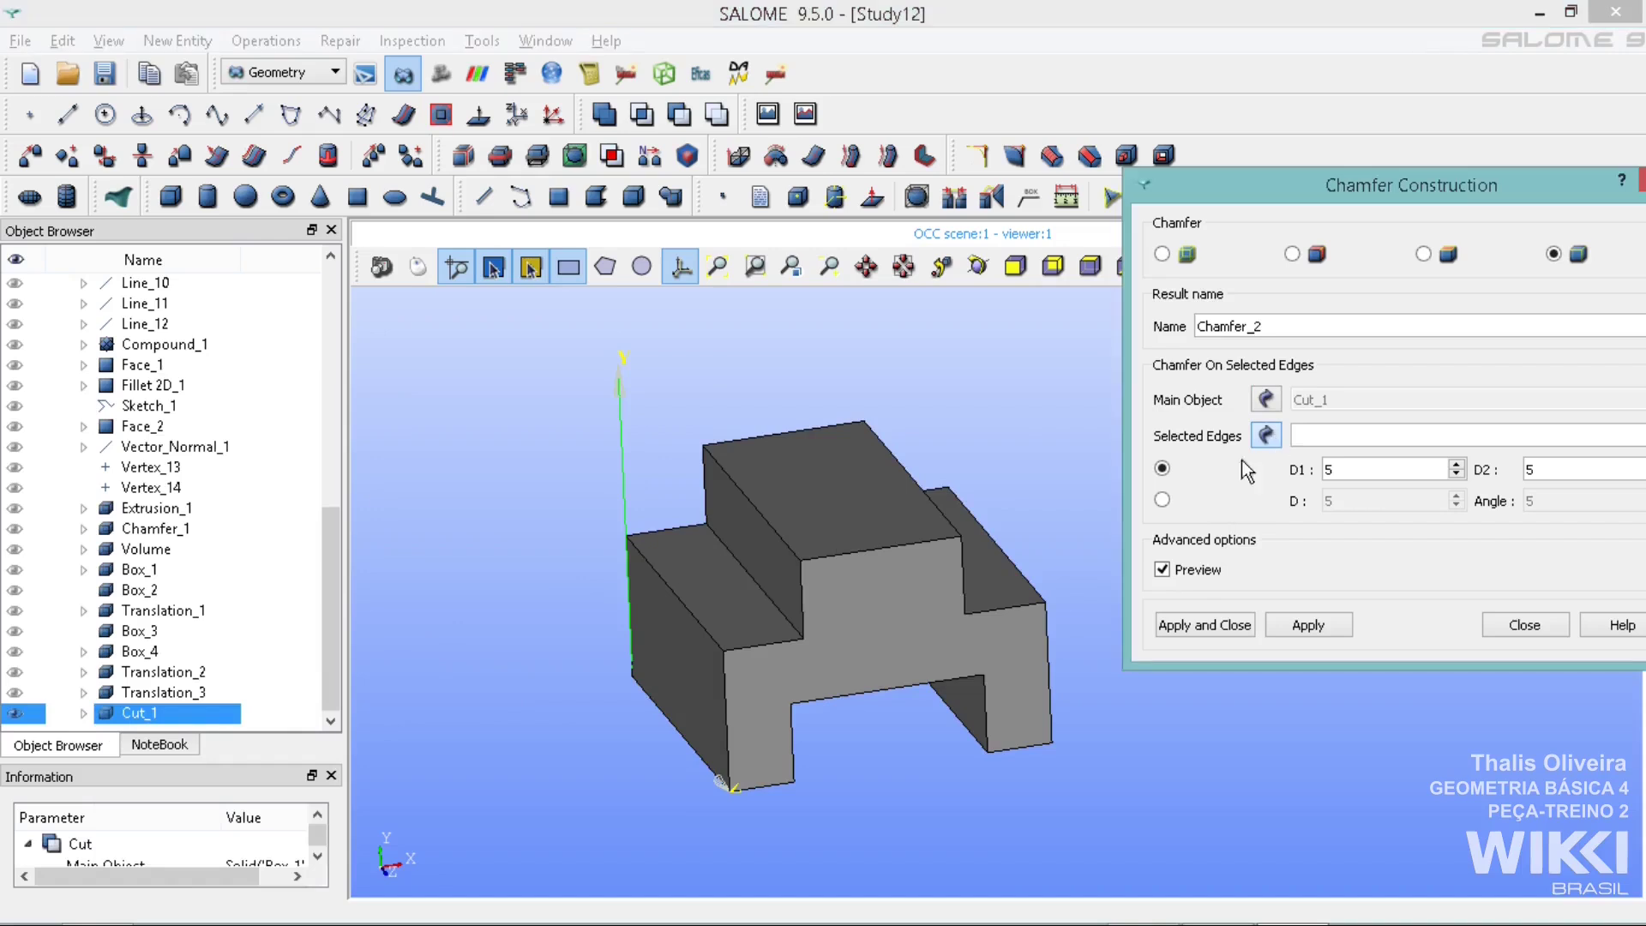
click(806, 534)
right_click(1048, 497)
key(Escape)
right_click(1067, 476)
key(Escape)
ctrl+right_drag(1071, 450, 925, 539)
shift+click(933, 542)
ctrl+right_drag(1026, 504, 1123, 450)
Set both chamfer distances D1 and D2 to 2 and create the chamfer
drag(1355, 469, 1304, 483)
text(2)
click(1580, 474)
key(BackSpace)
text(2)
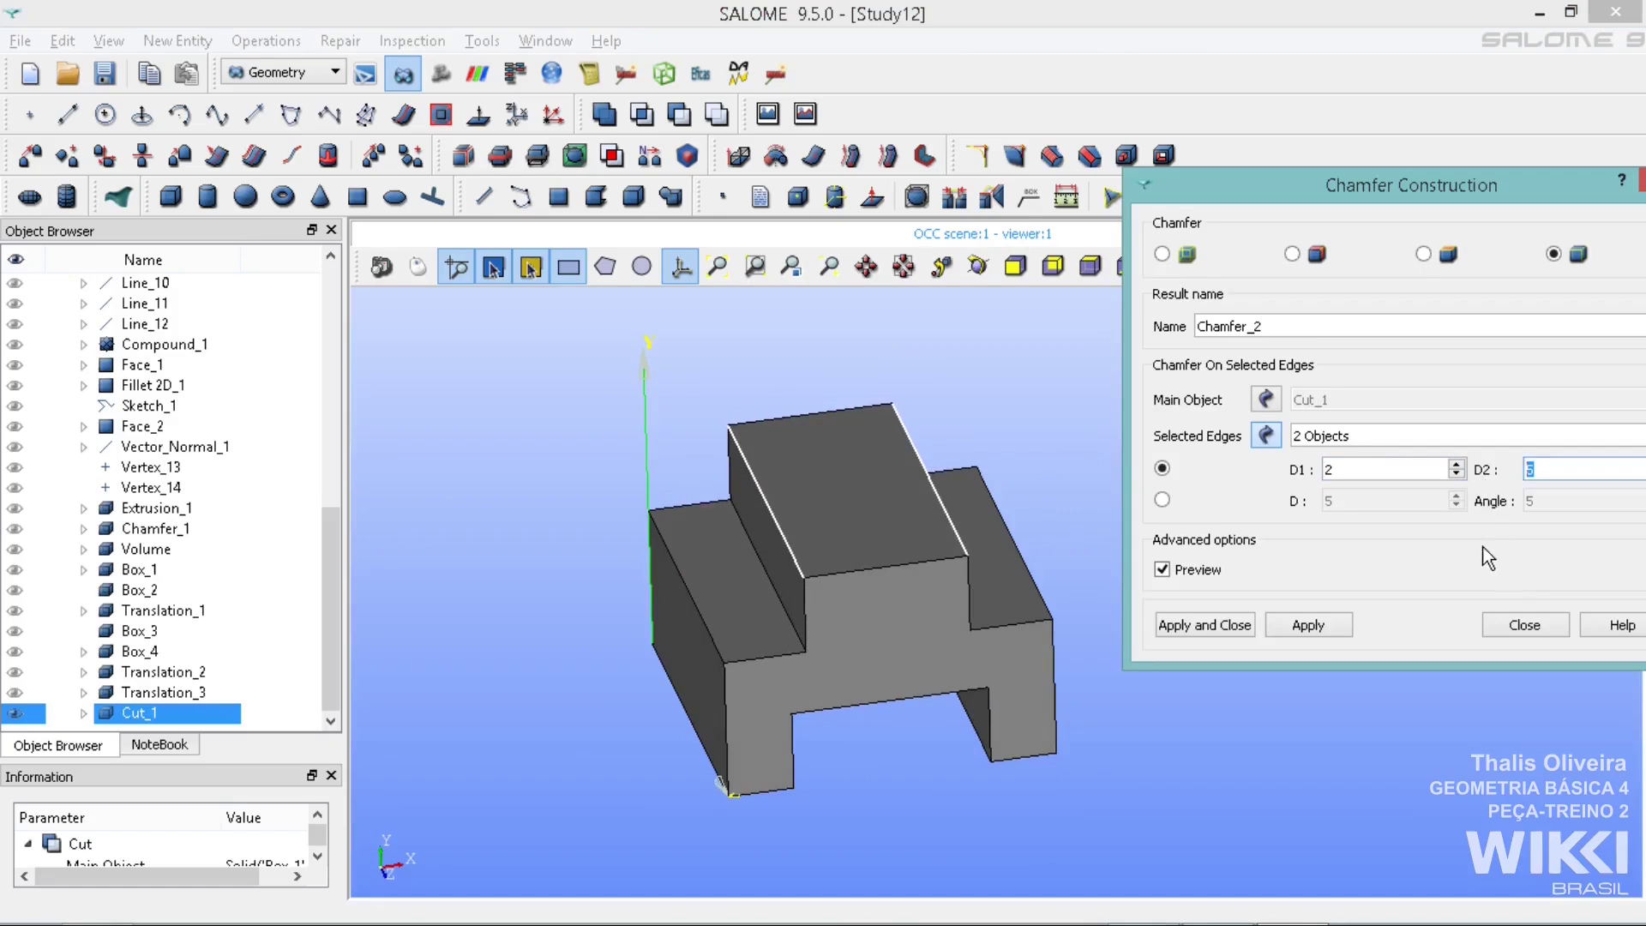
click(1205, 624)
Fillet the two long inner upper edges of the lower channel in Chamfer_2 with radius 2
ctrl+right_drag(1200, 626, 1192, 463)
click(1213, 535)
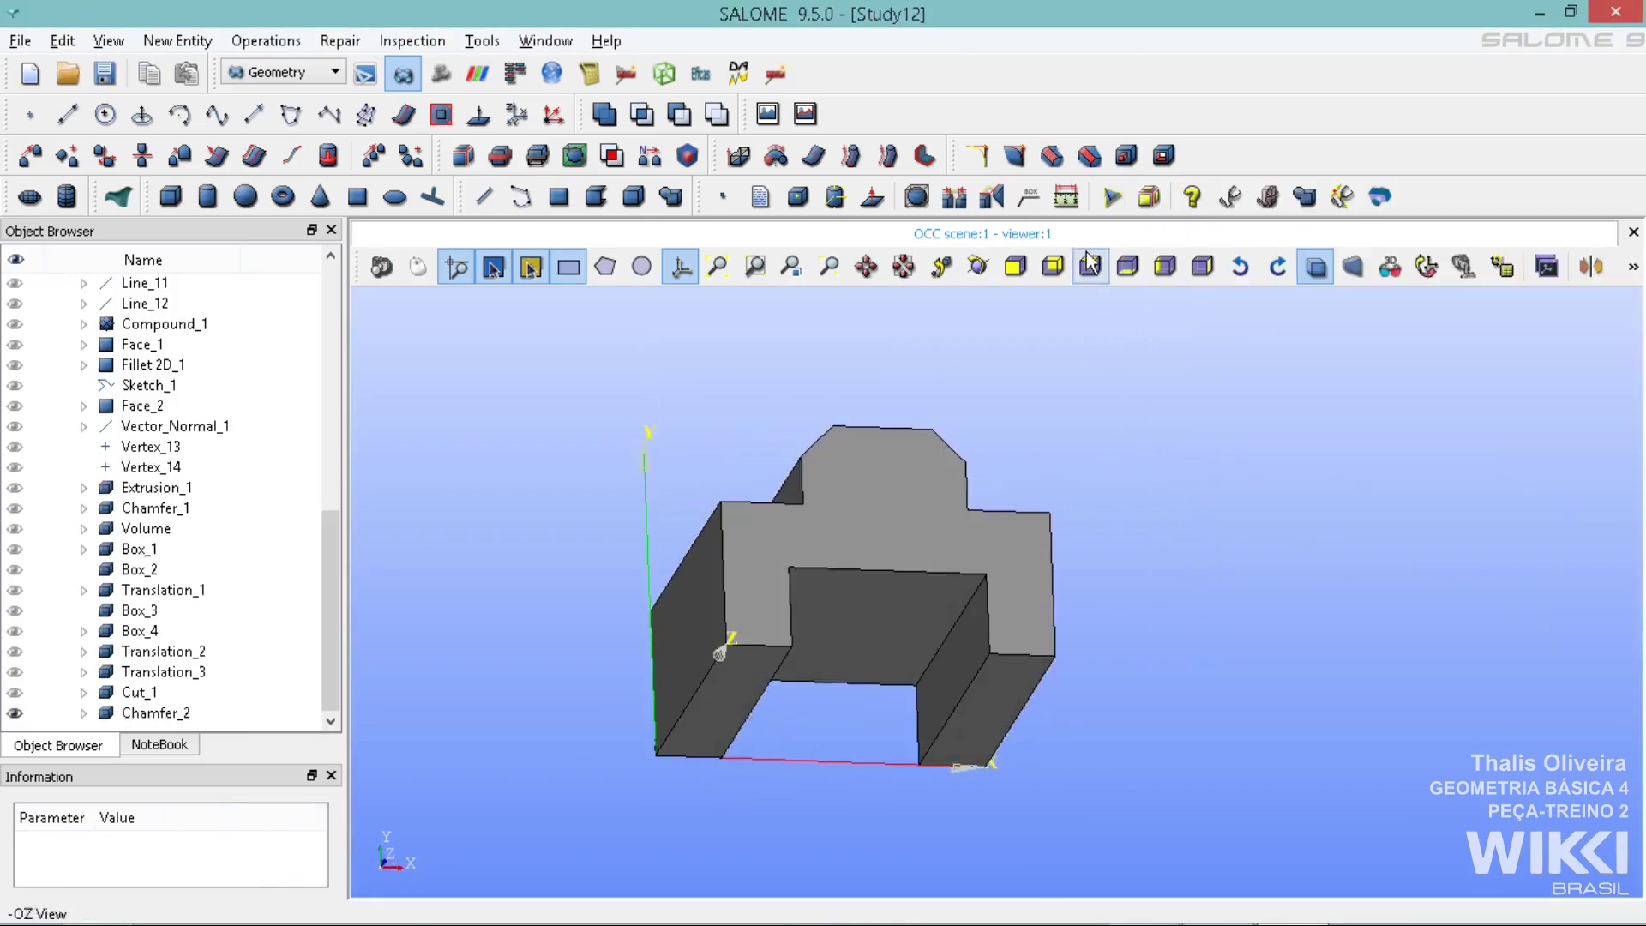
click(1059, 158)
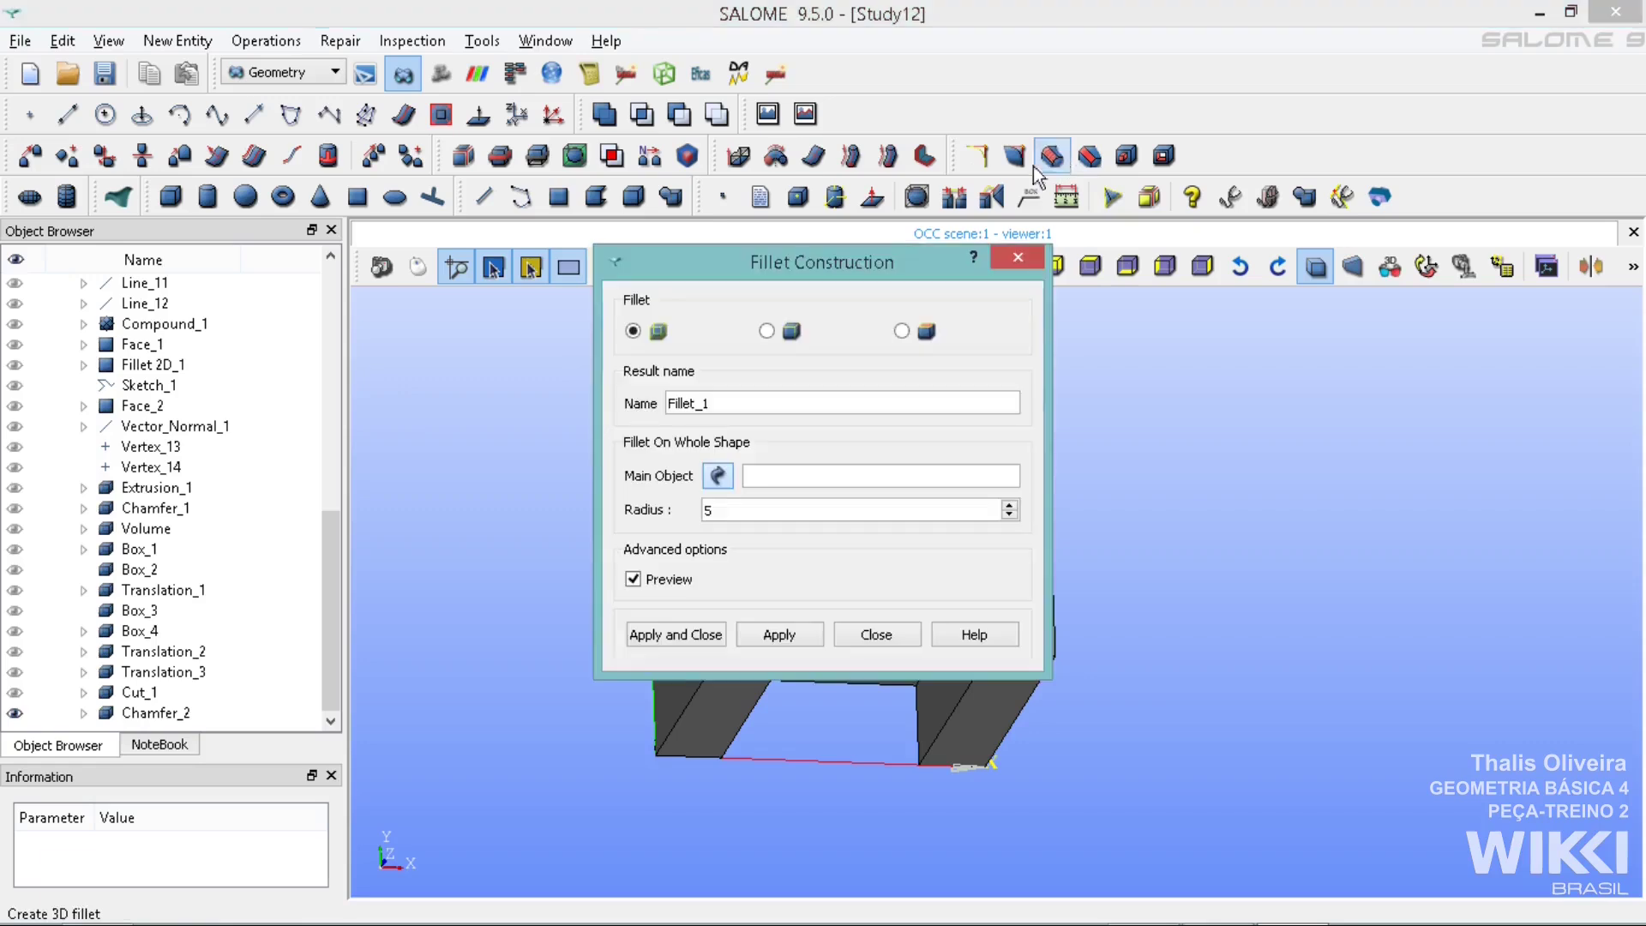
drag(1373, 206, 1376, 187)
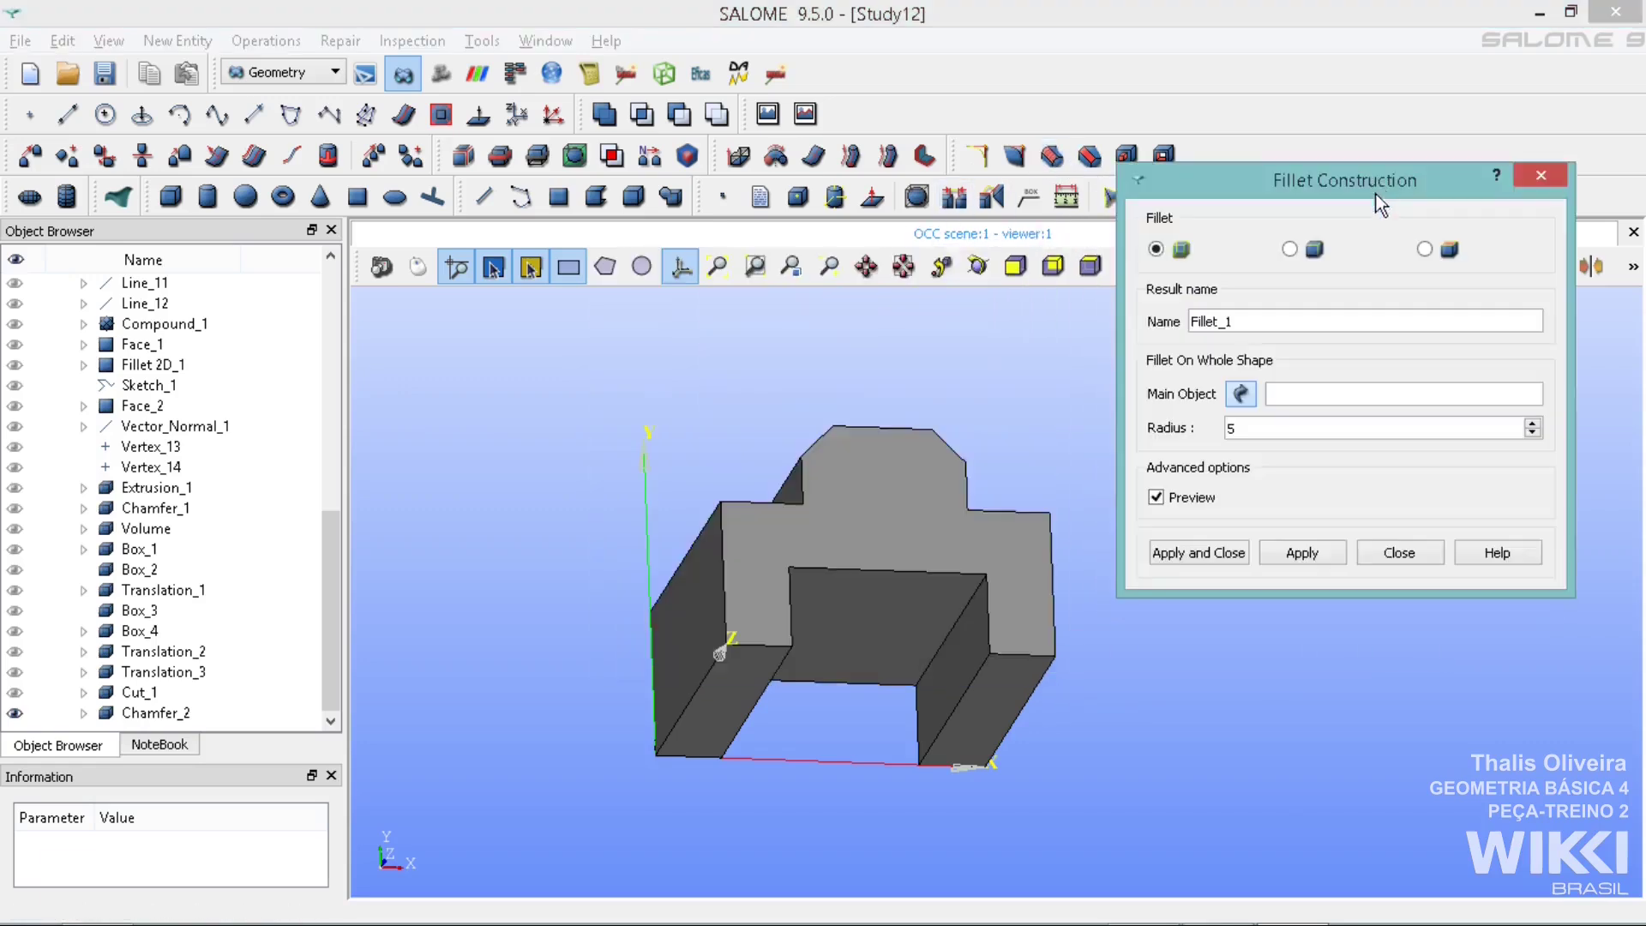
click(1289, 250)
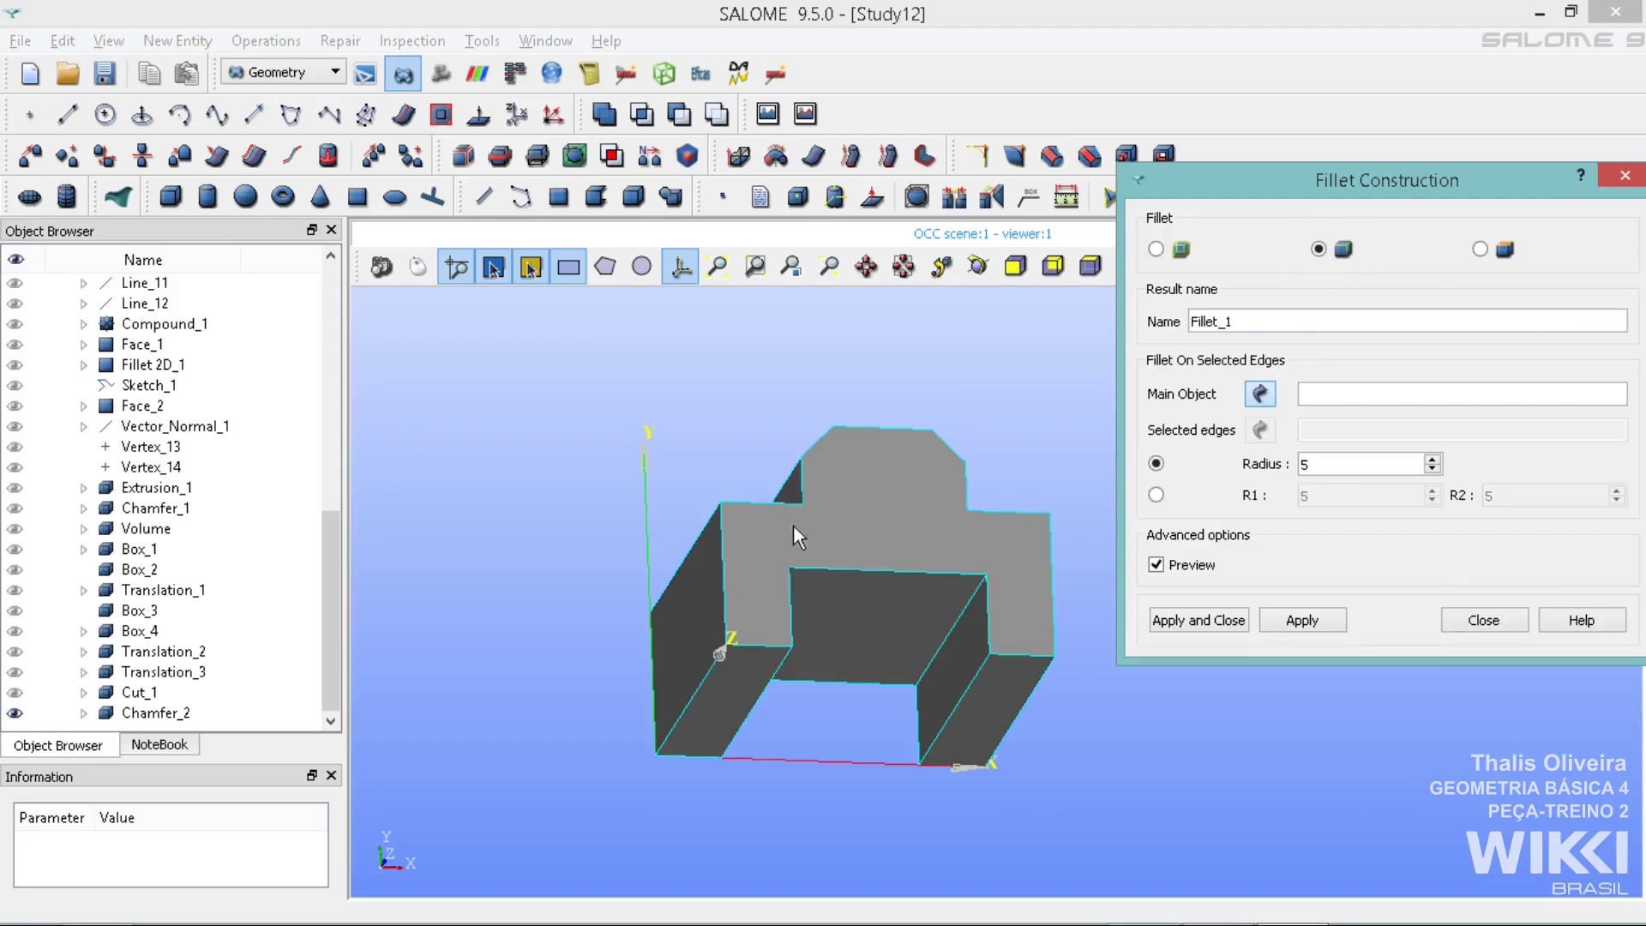
click(866, 512)
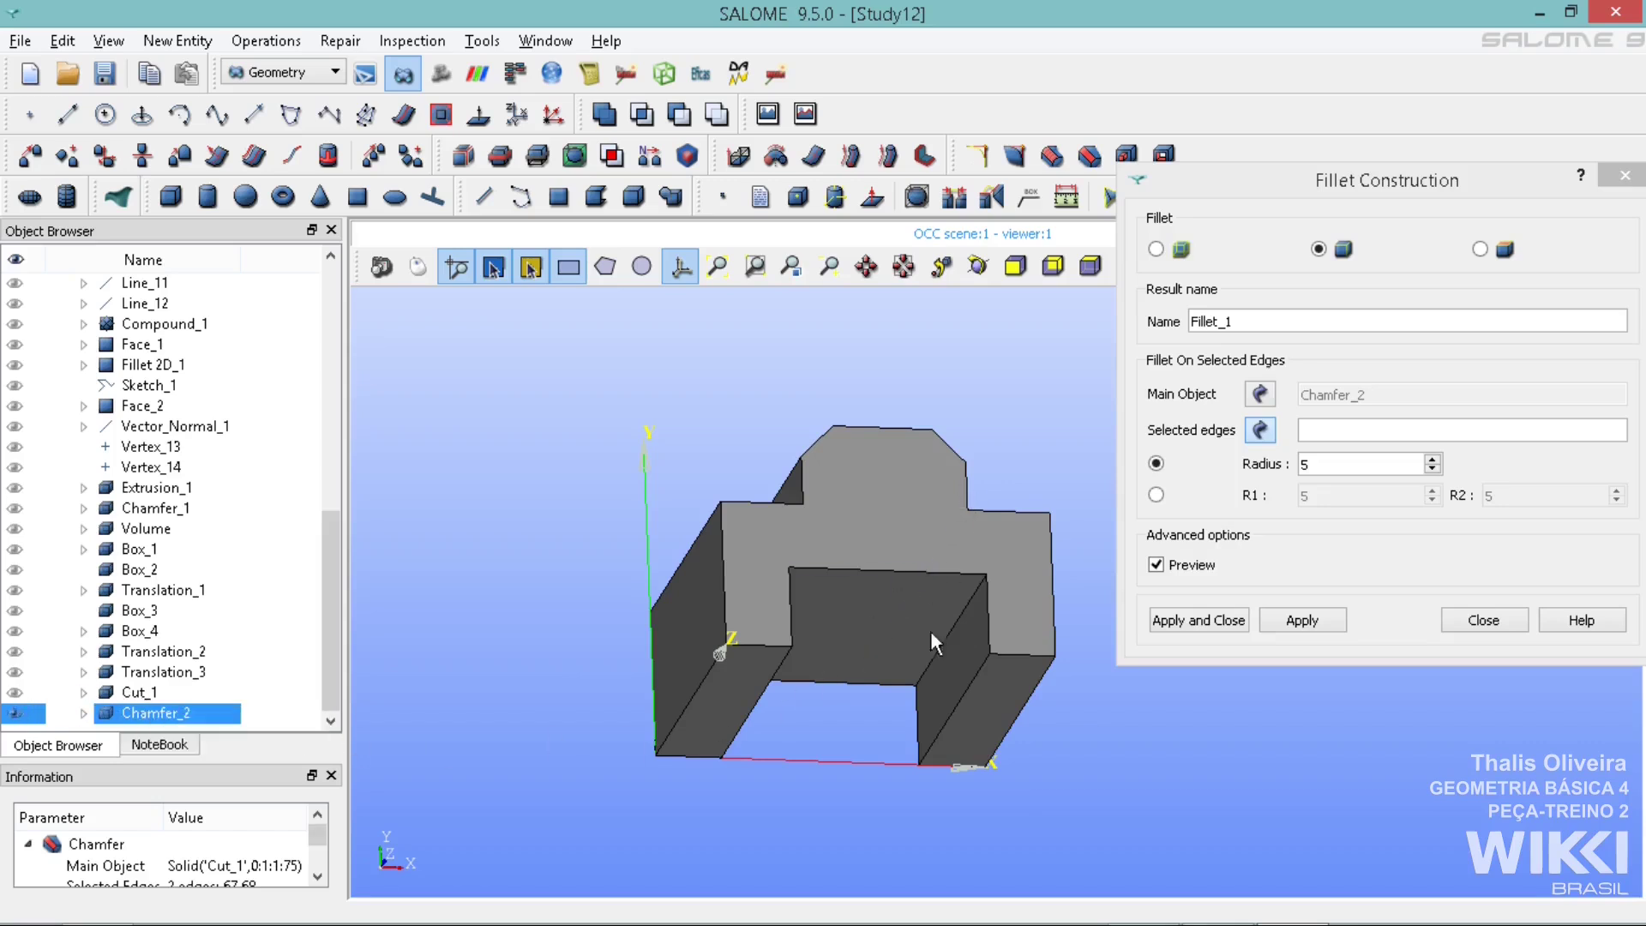
click(1261, 429)
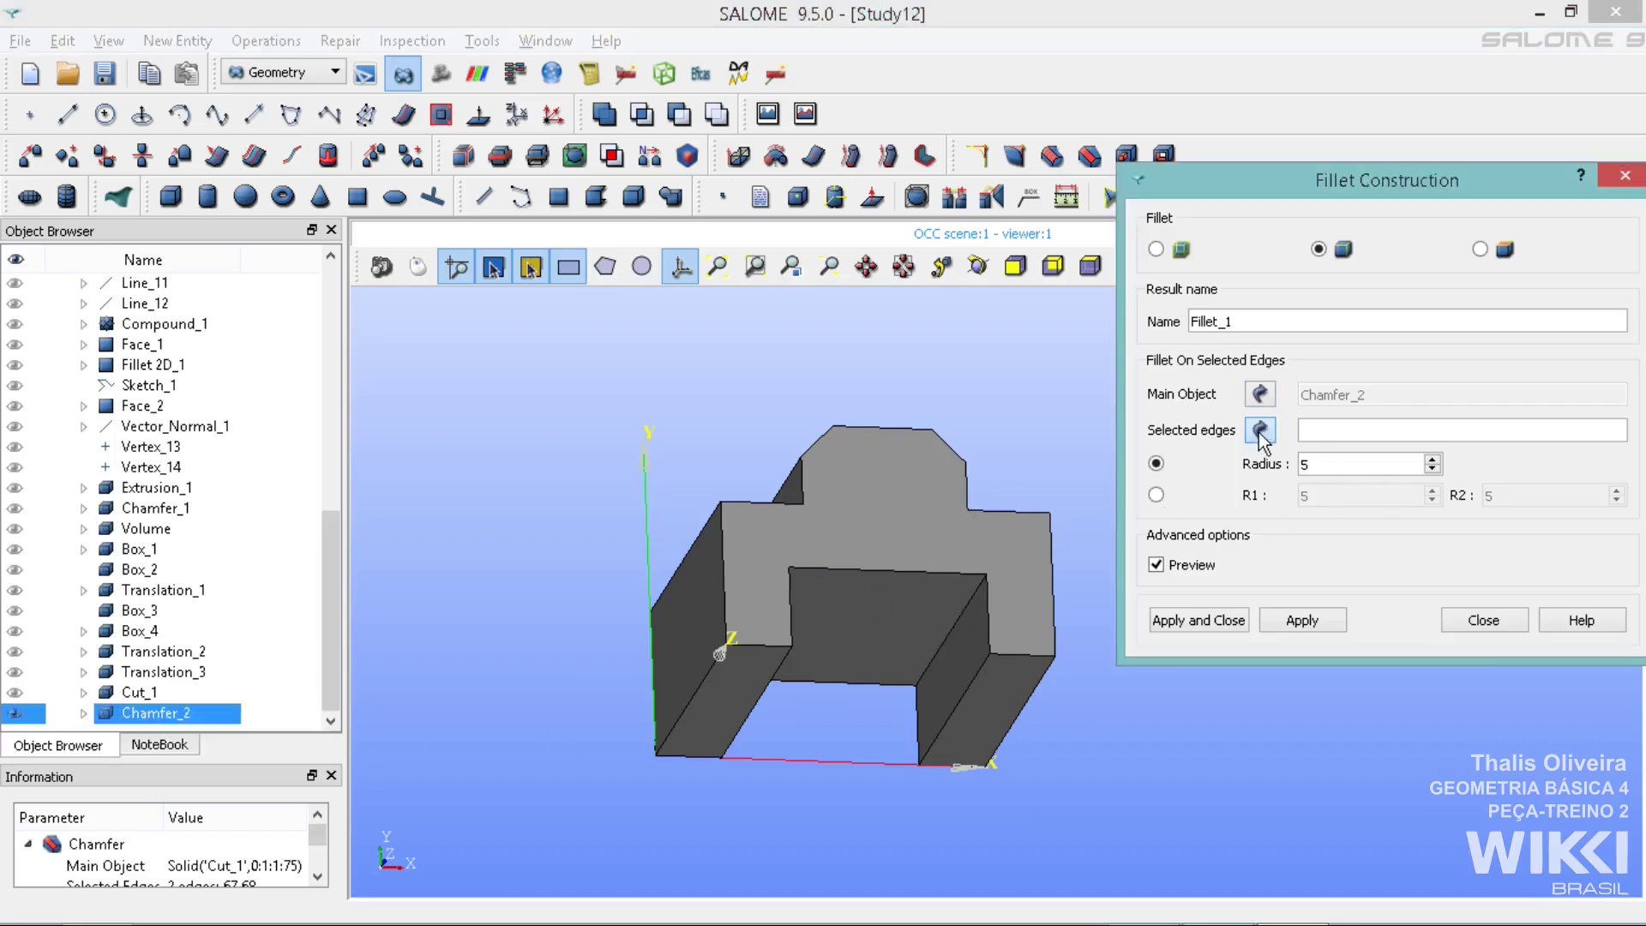
click(973, 600)
click(983, 579)
ctrl+right_drag(1003, 382, 779, 465)
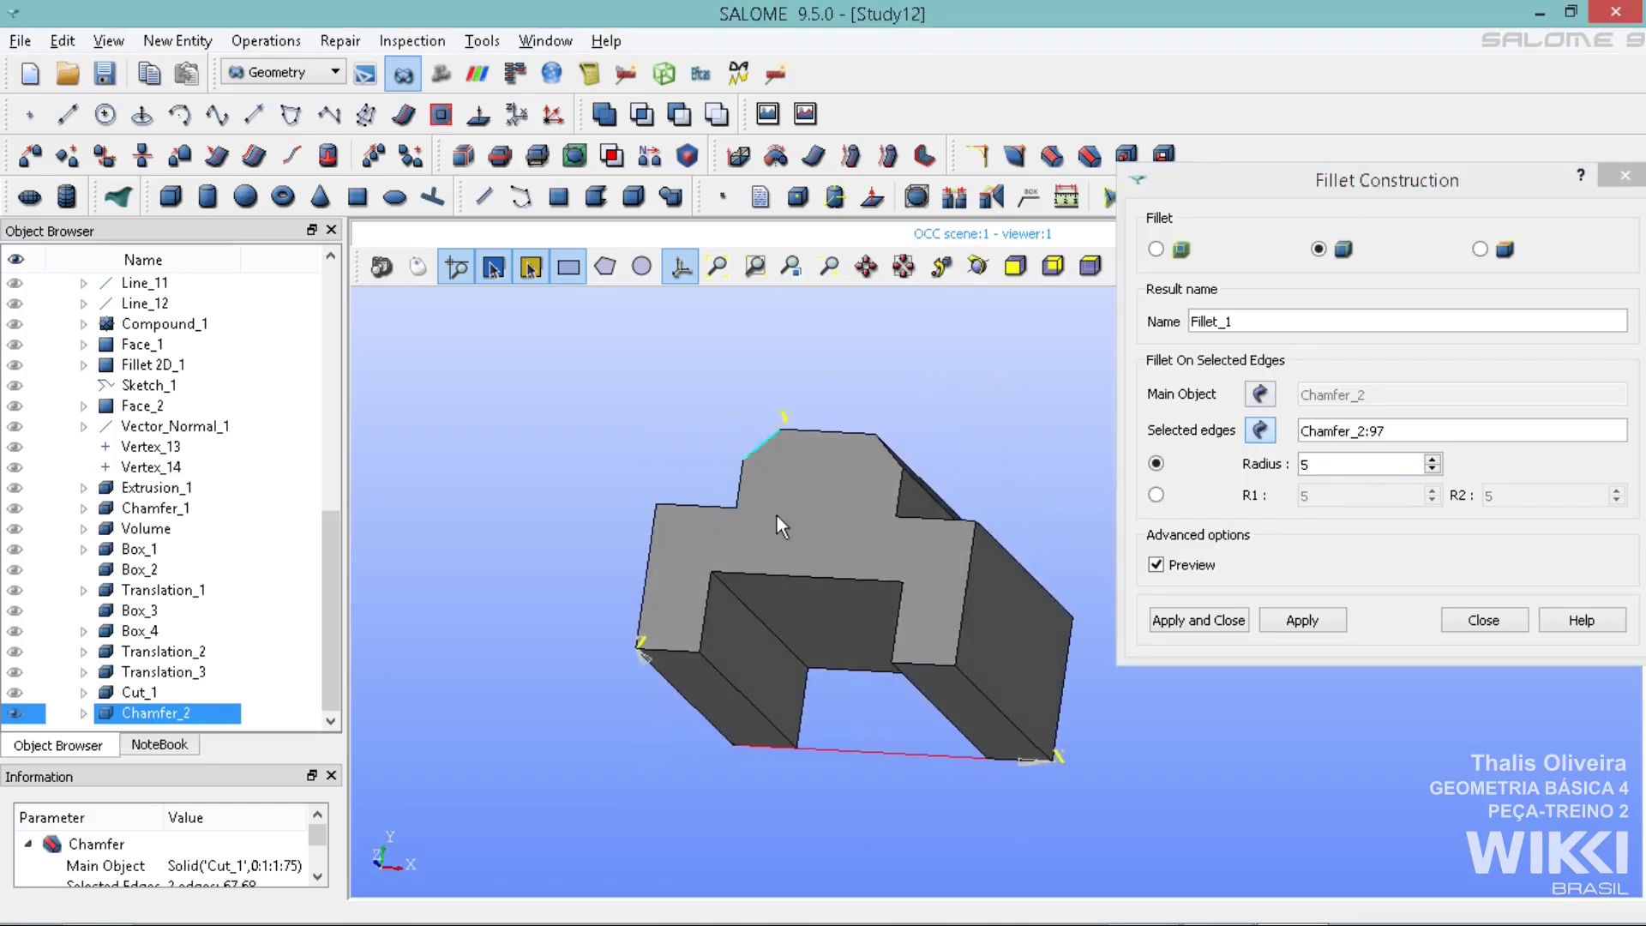
click(754, 614)
double_click(1330, 467)
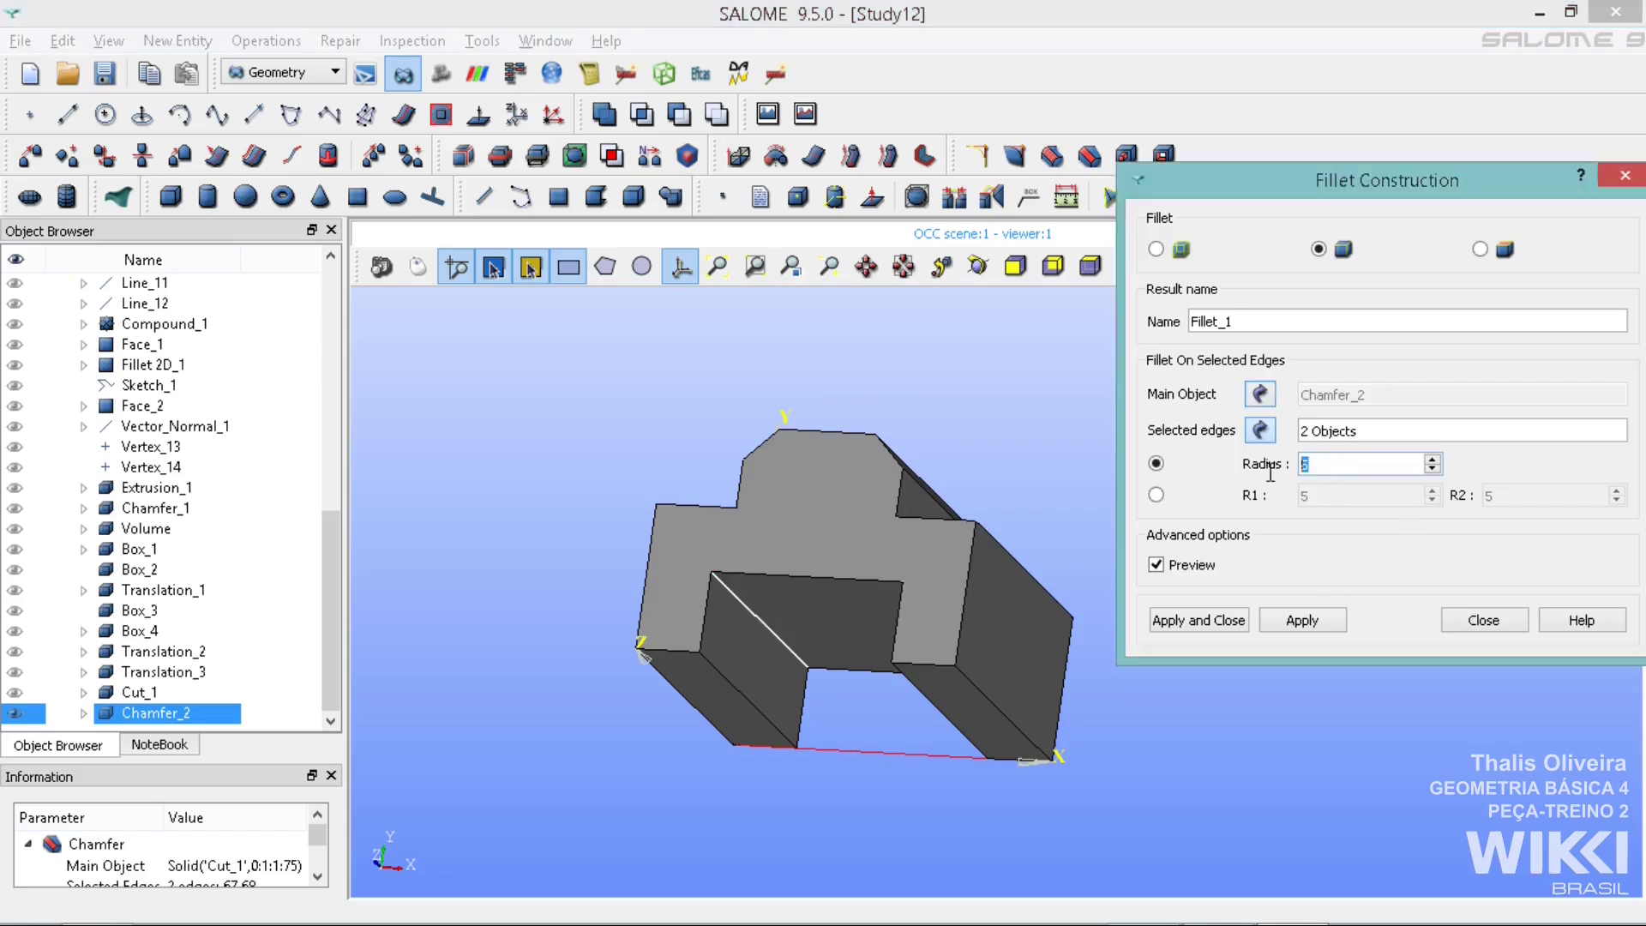
click(1228, 619)
Create points at the four chamfer corners on the front face of the filleted part
ctrl+right_drag(1089, 557, 1312, 665)
ctrl+right_drag(1068, 494, 1041, 473)
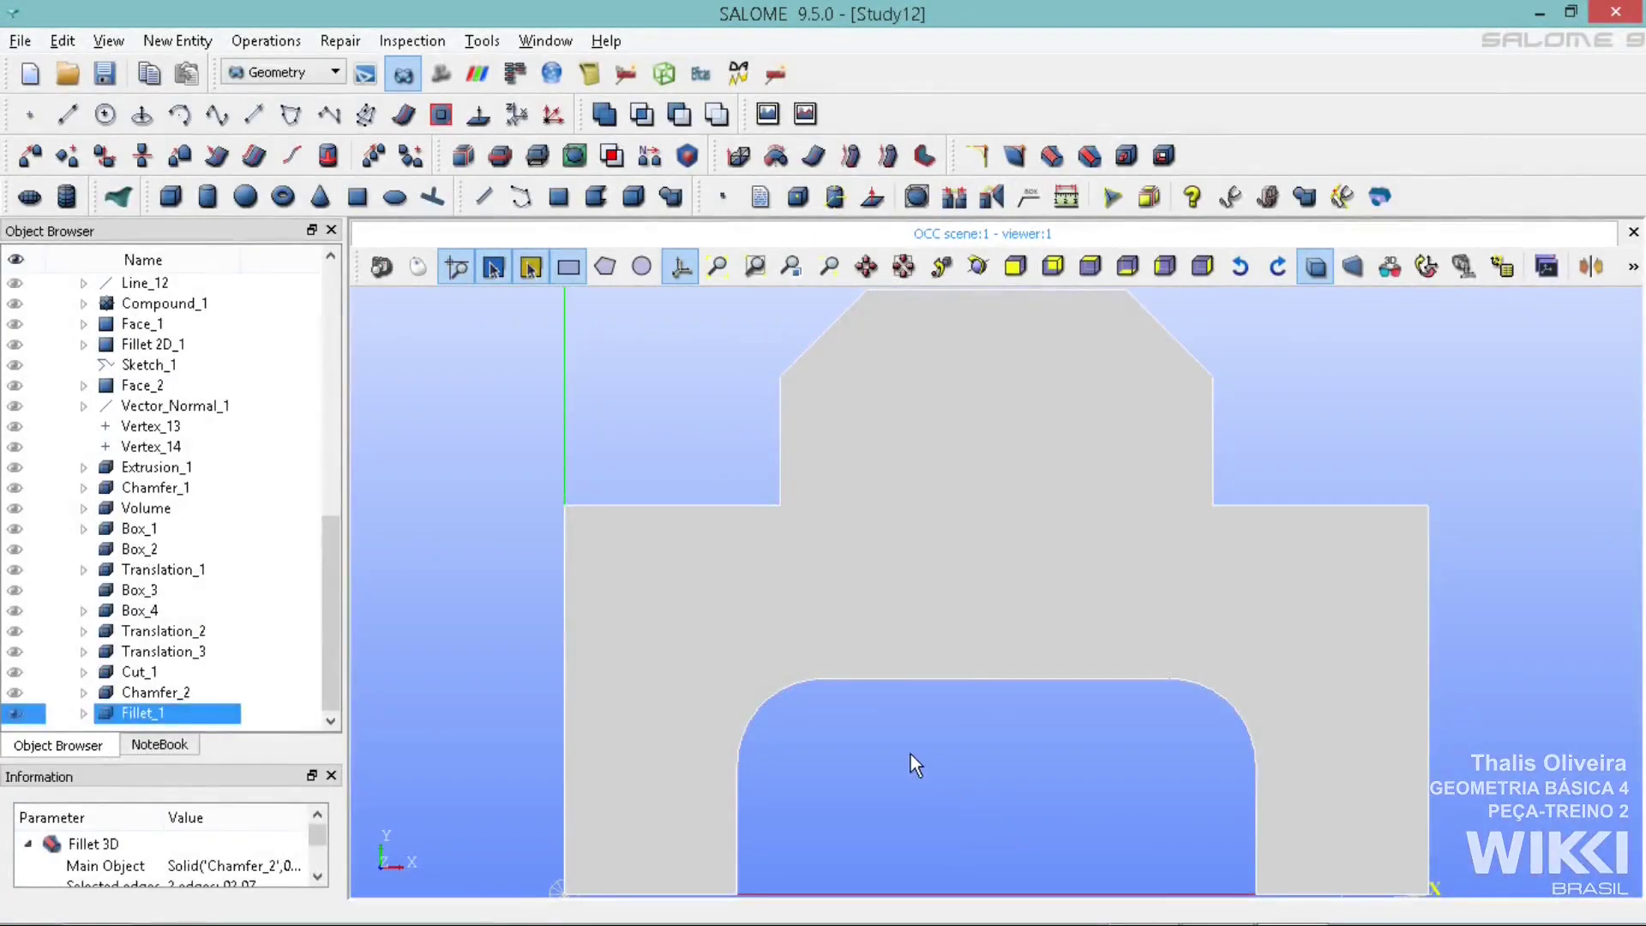
click(911, 754)
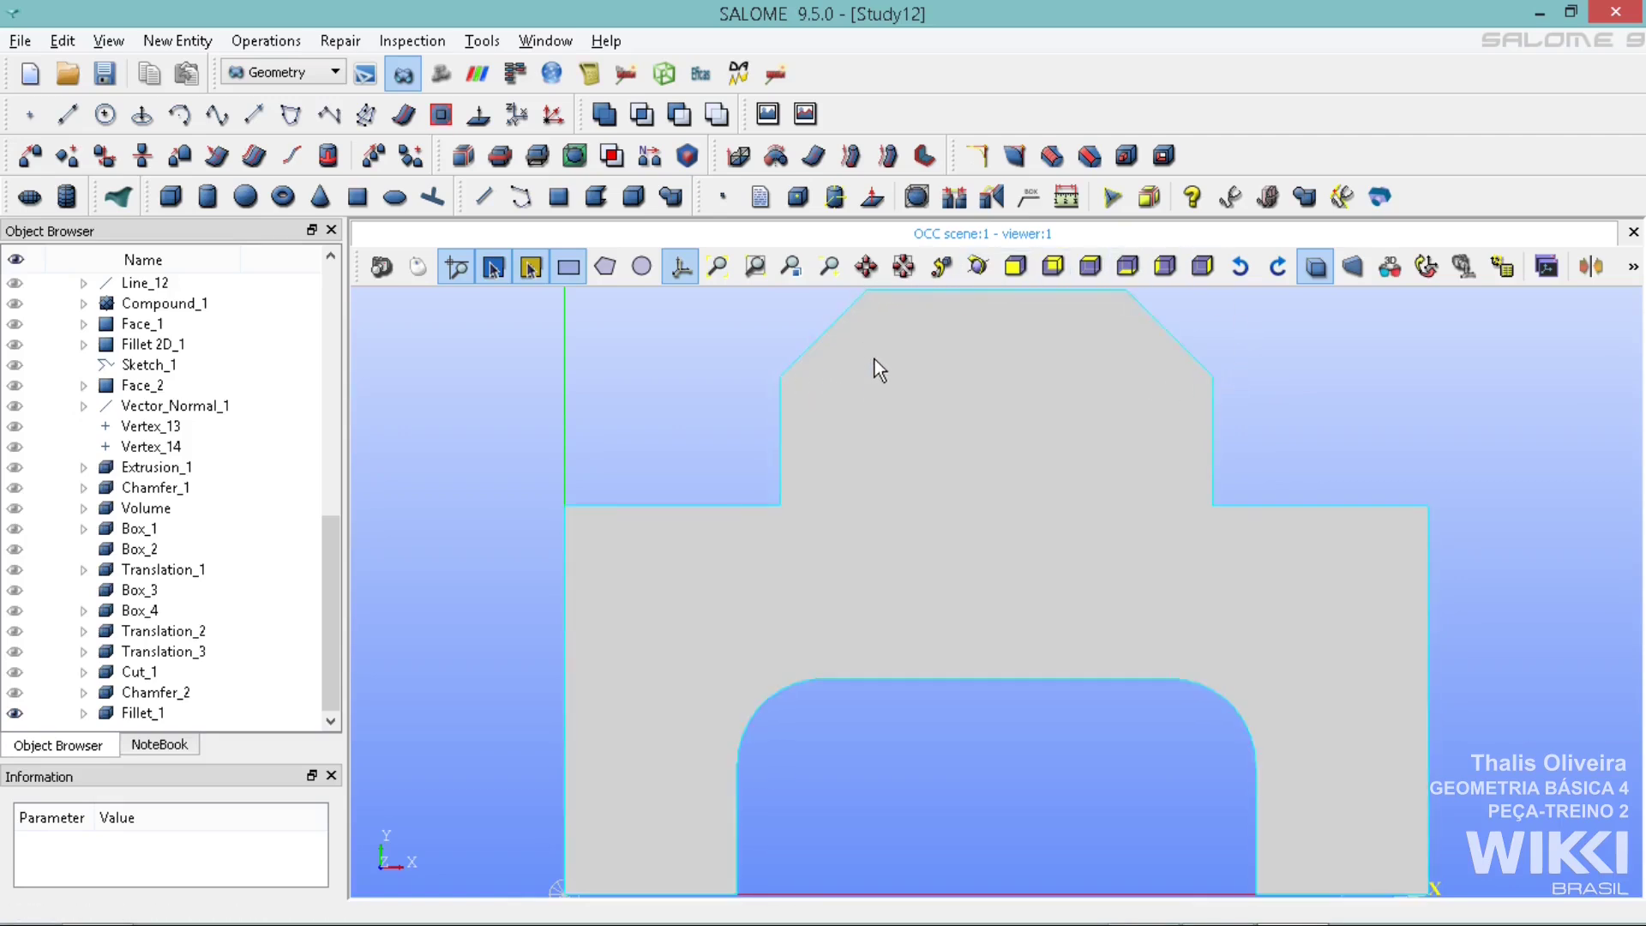
scroll(521, 547, down, 1)
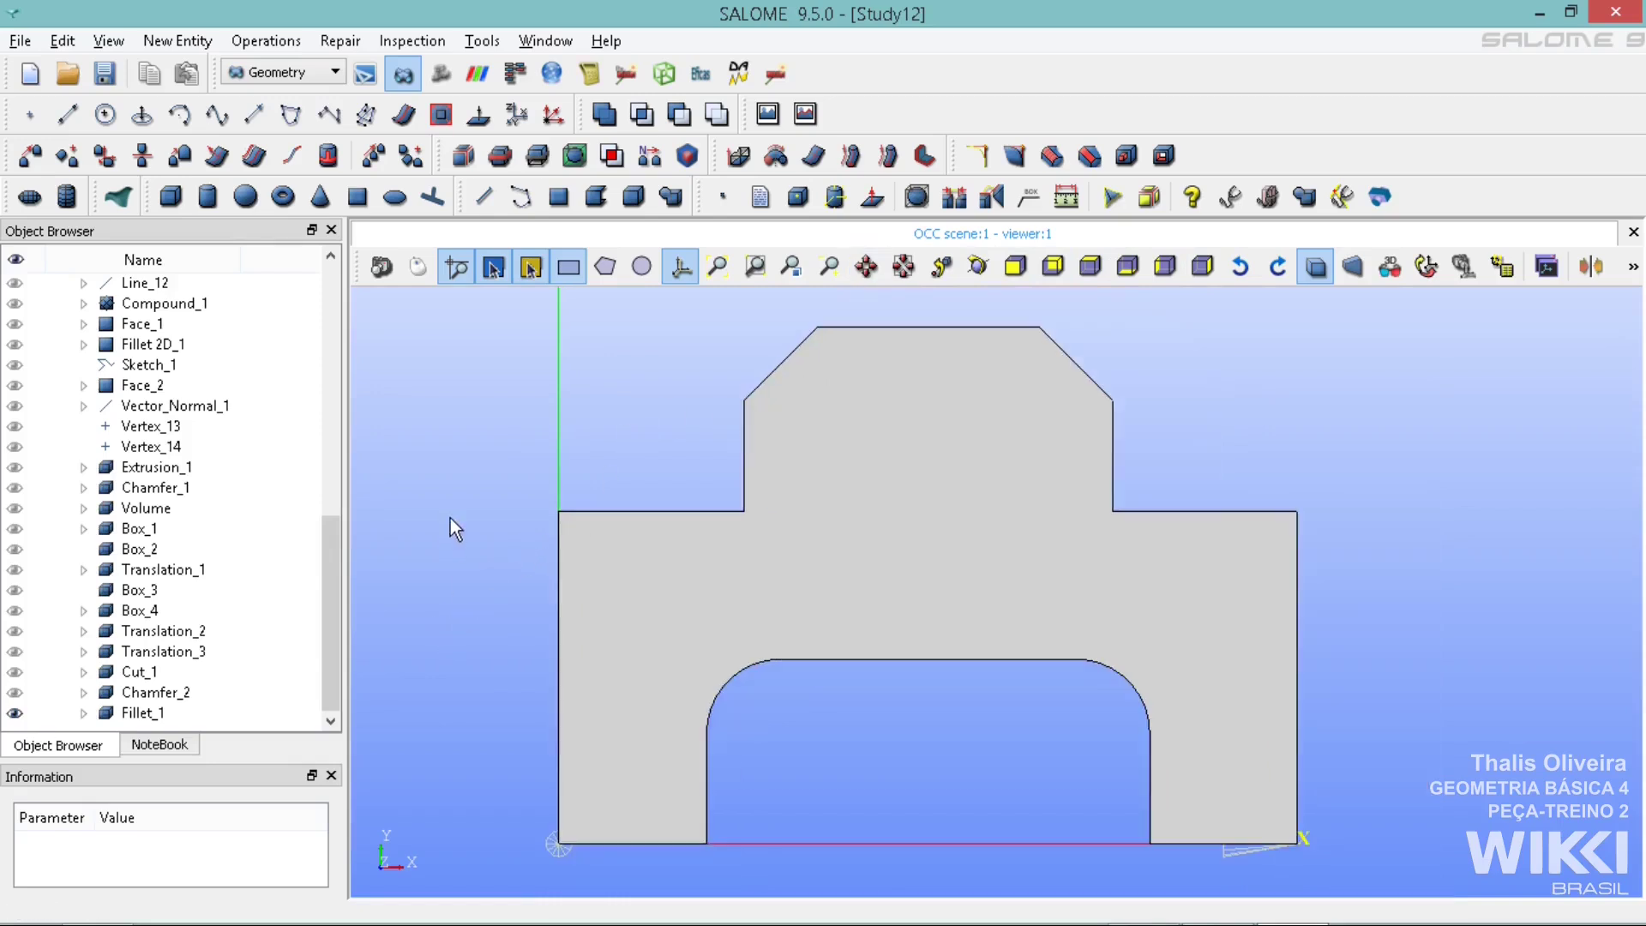
click(31, 115)
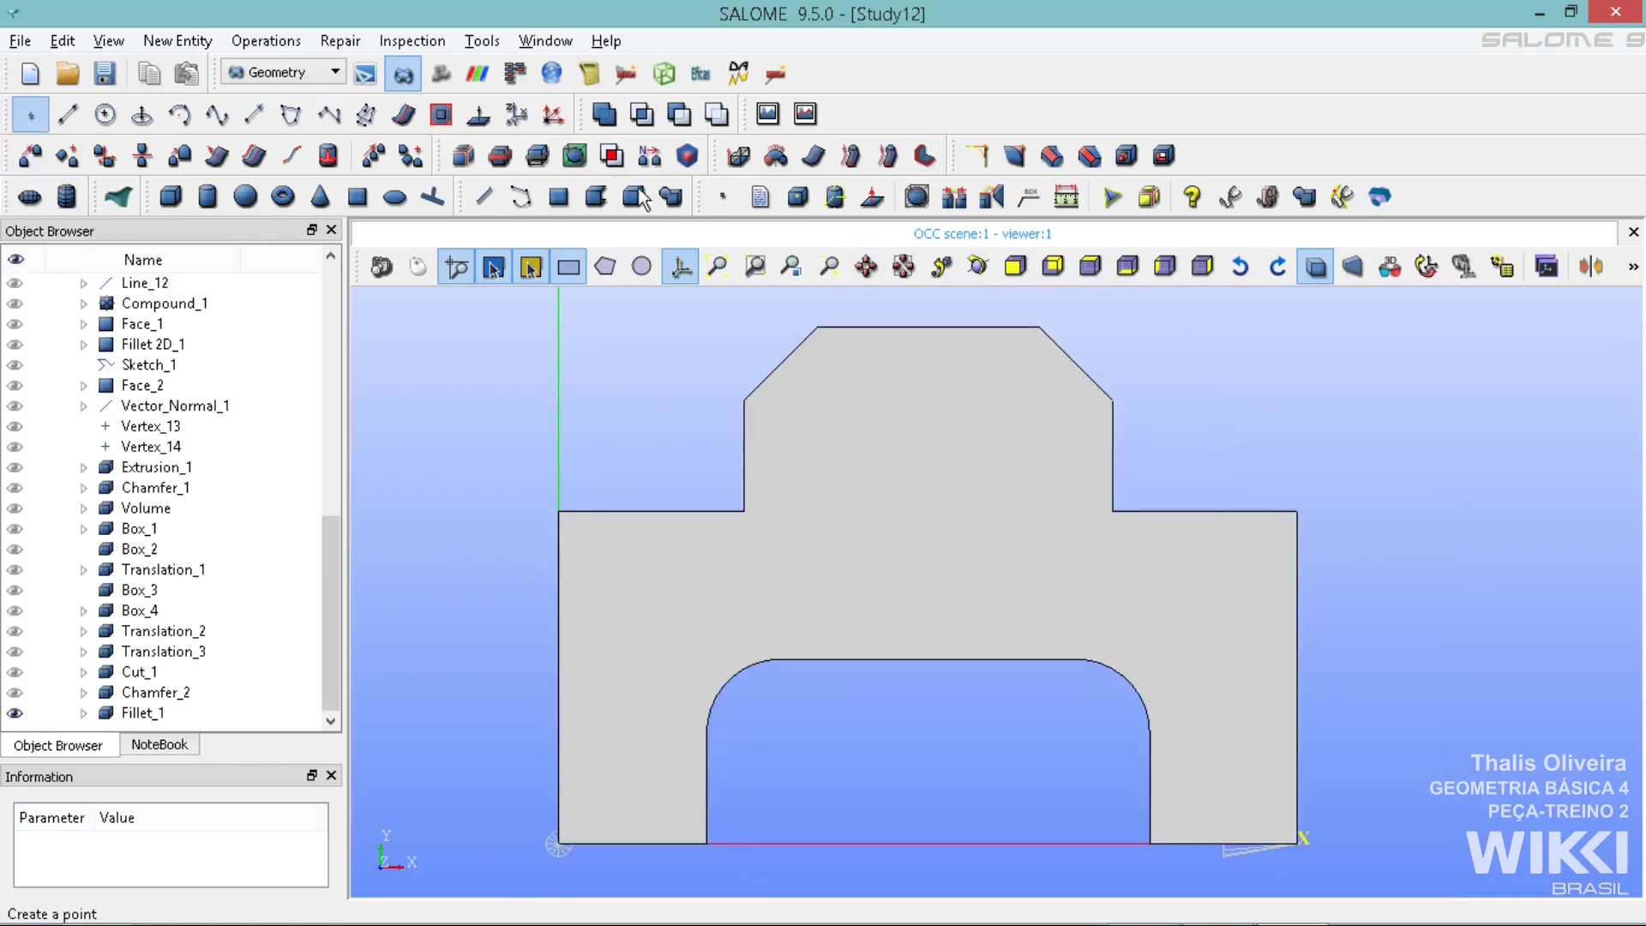
drag(743, 266, 1373, 153)
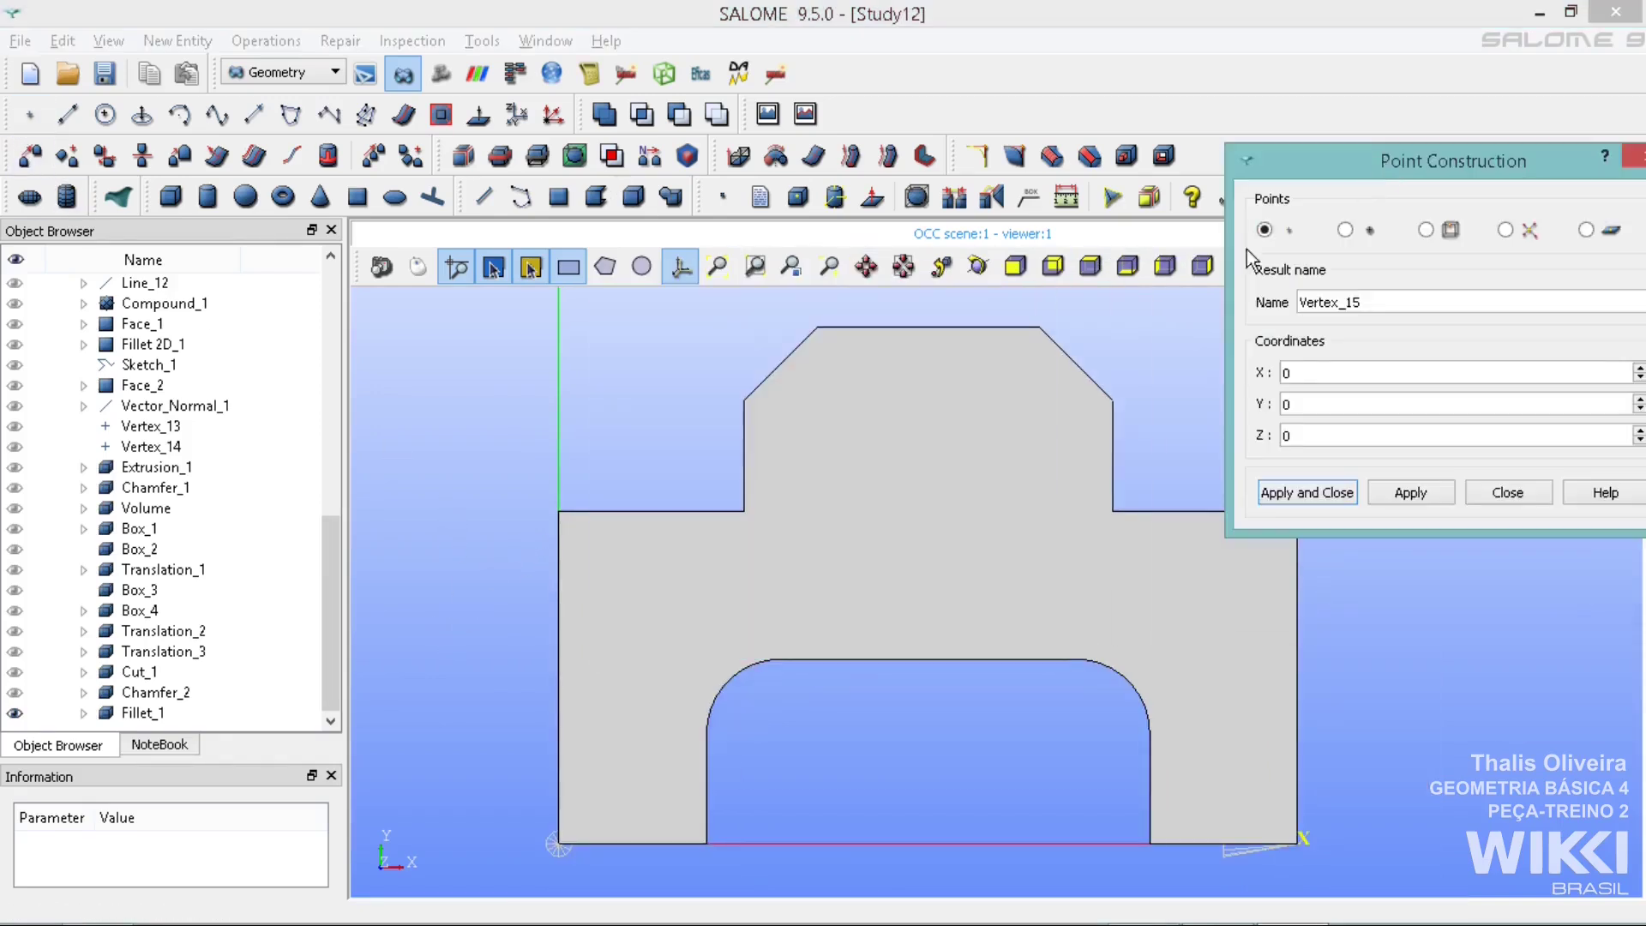
click(819, 327)
click(1410, 492)
click(744, 400)
click(1410, 492)
click(1040, 327)
click(1113, 400)
click(1406, 494)
Create points at the four ends of the channel's fillet arcs on the front face
click(1150, 733)
click(1406, 493)
click(1086, 659)
click(1078, 660)
click(1409, 493)
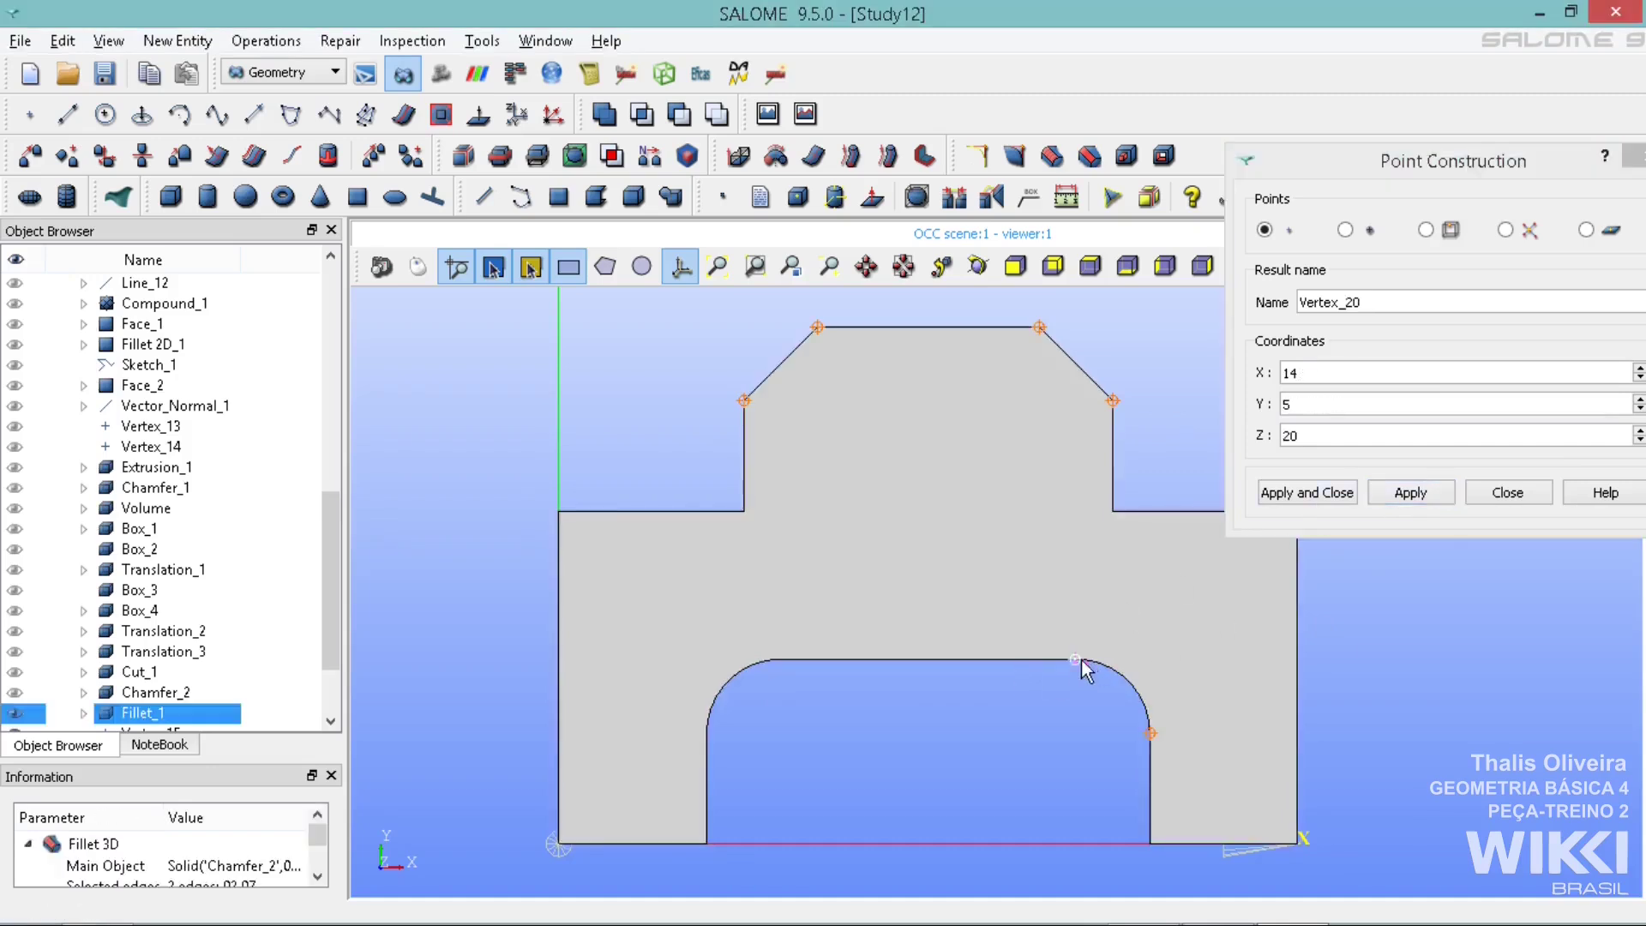
click(709, 734)
click(1409, 493)
click(765, 667)
click(1307, 492)
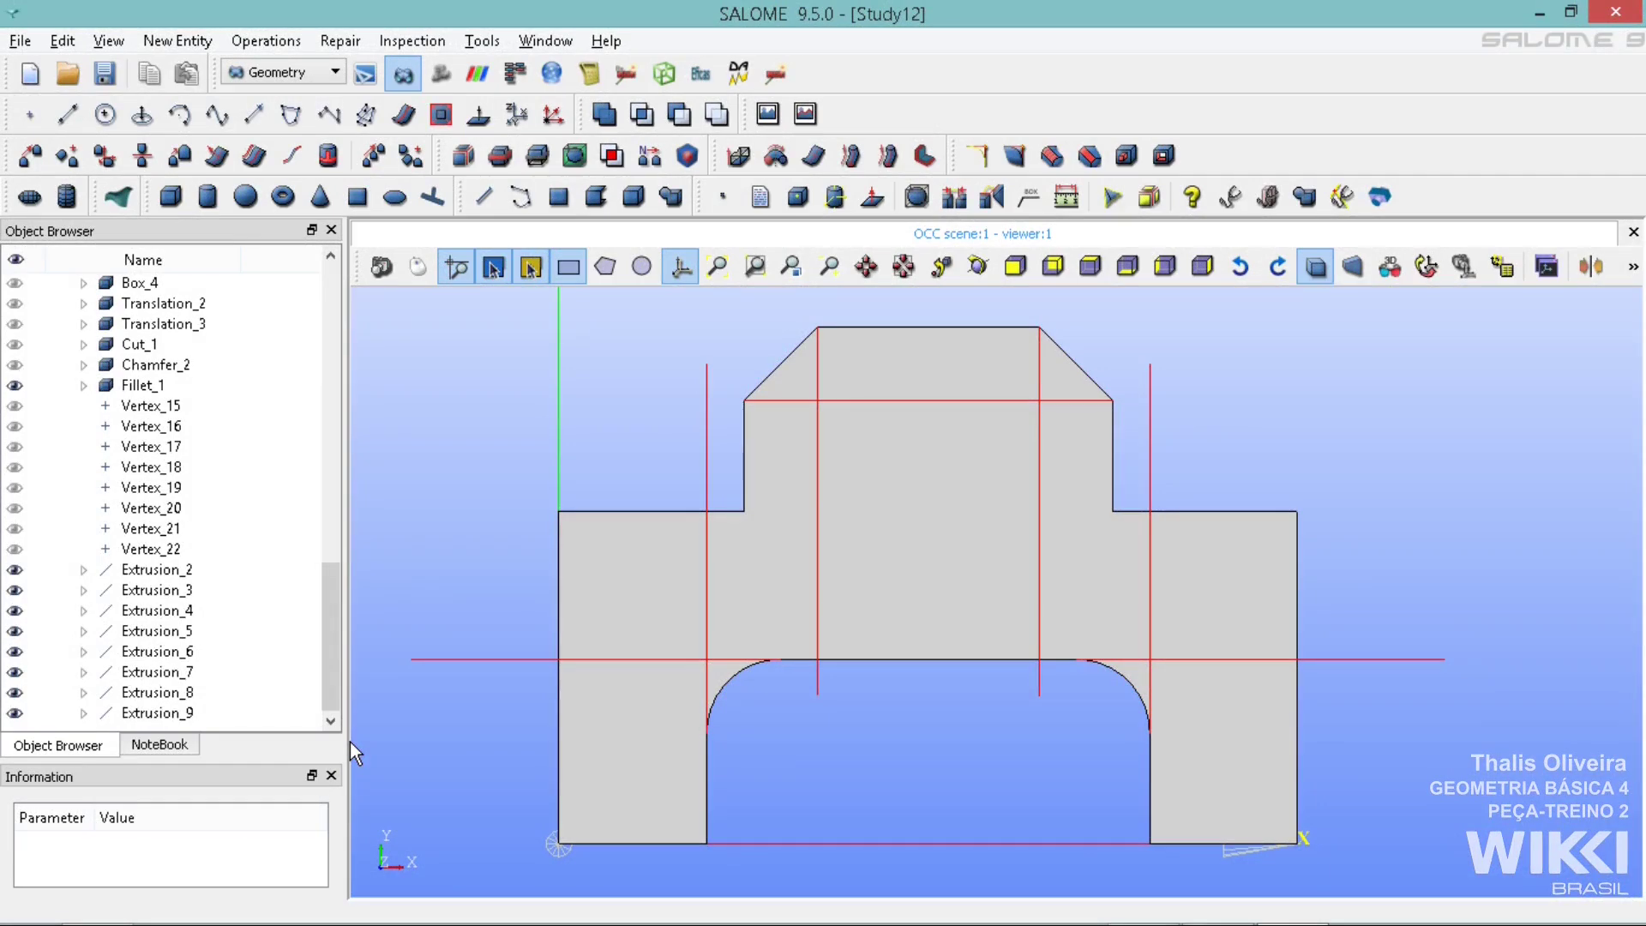
Create a point at the intersection of Extrusion_9 and Extrusion_7, by the channel's left fillet
click(38, 122)
drag(797, 275, 1377, 120)
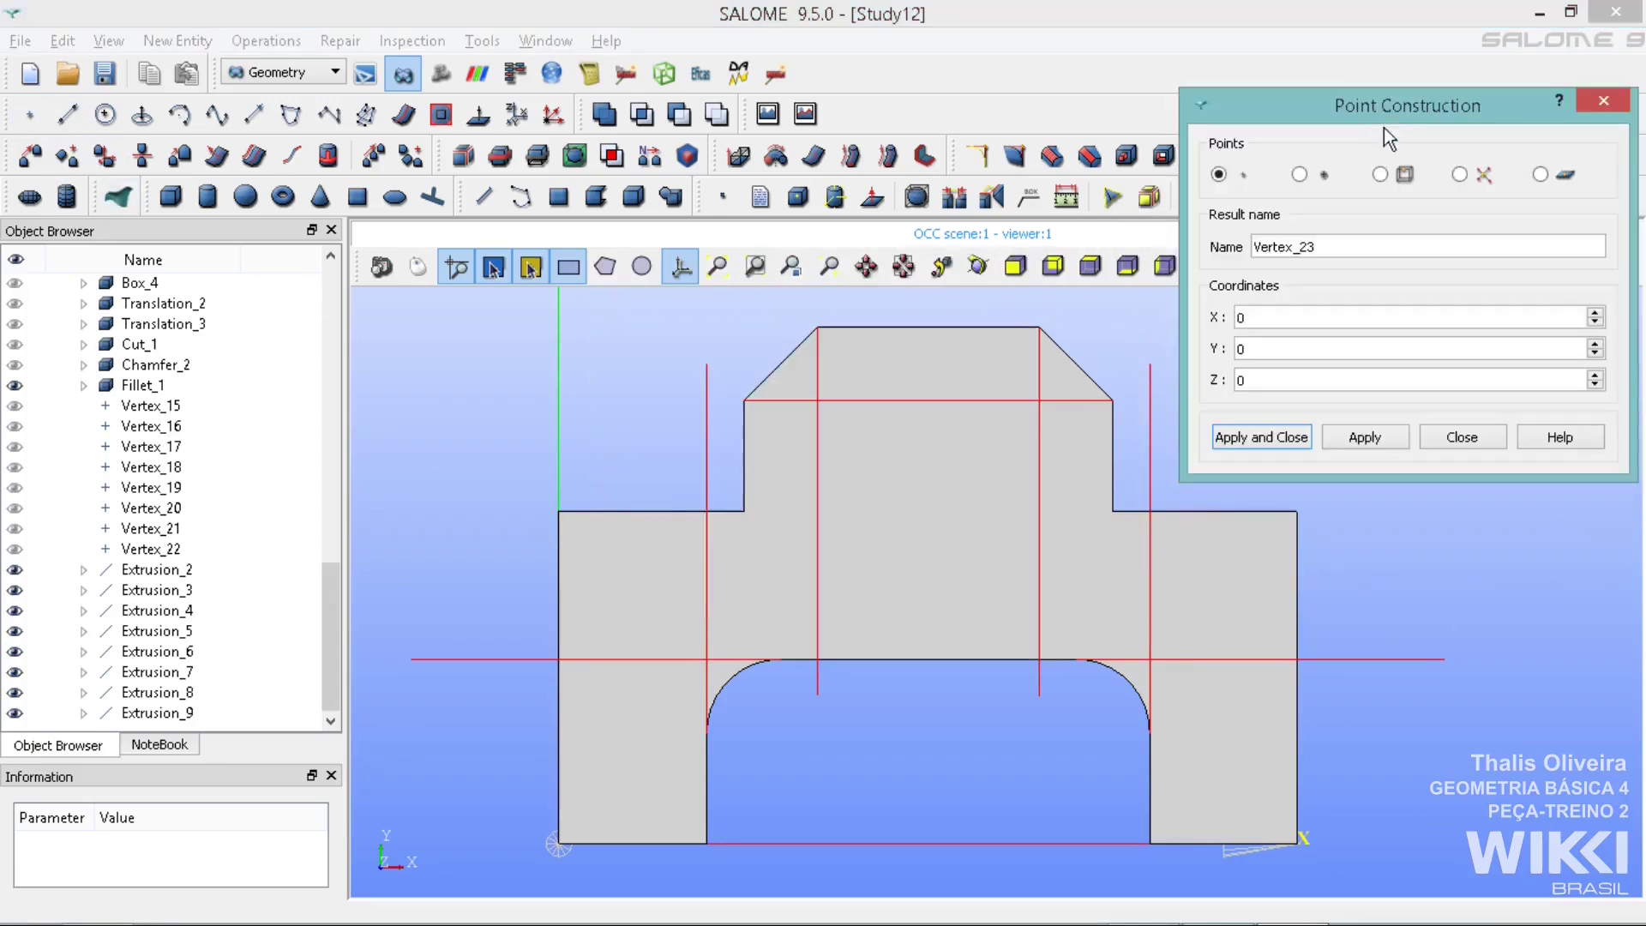
click(1459, 174)
drag(1490, 110, 1494, 75)
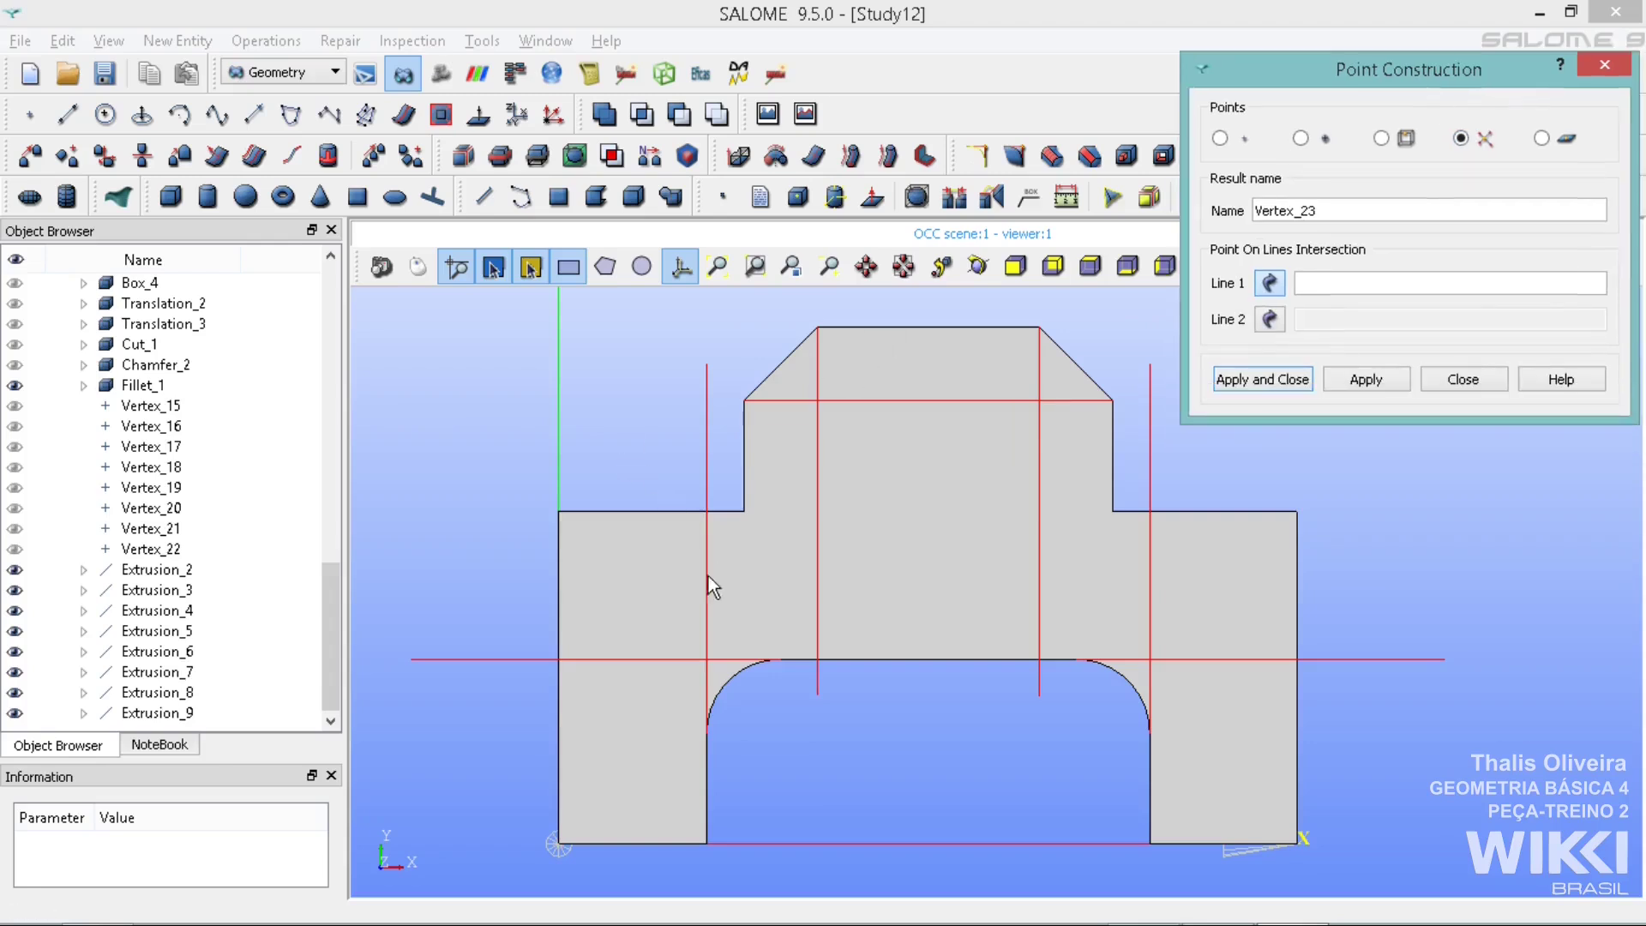
click(708, 612)
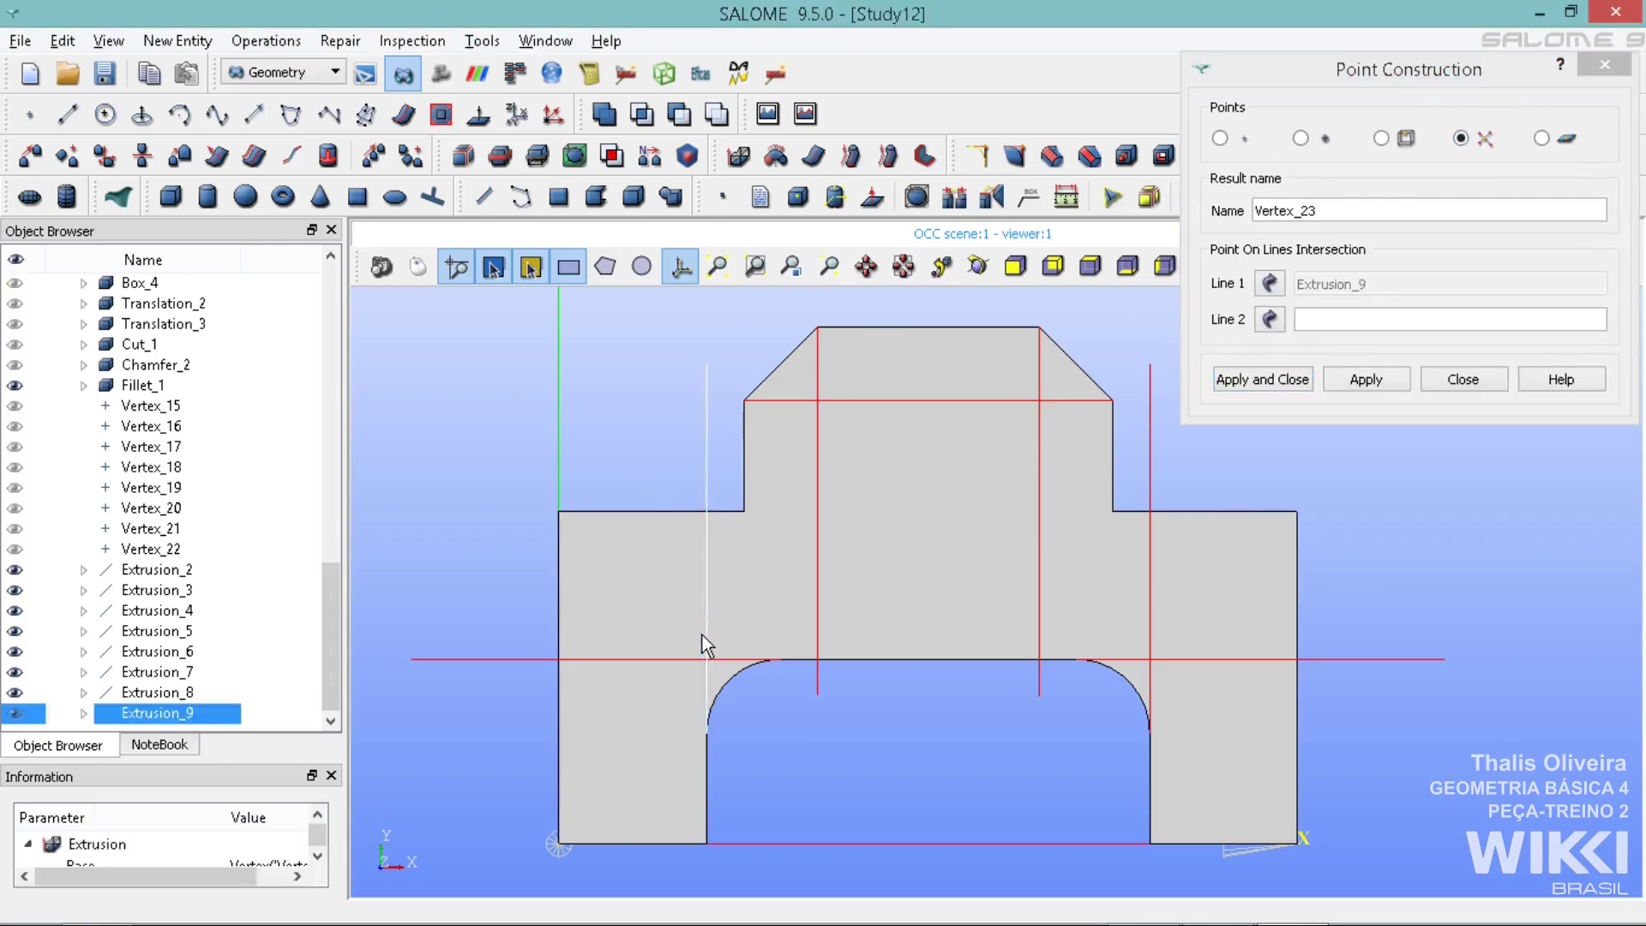
click(686, 659)
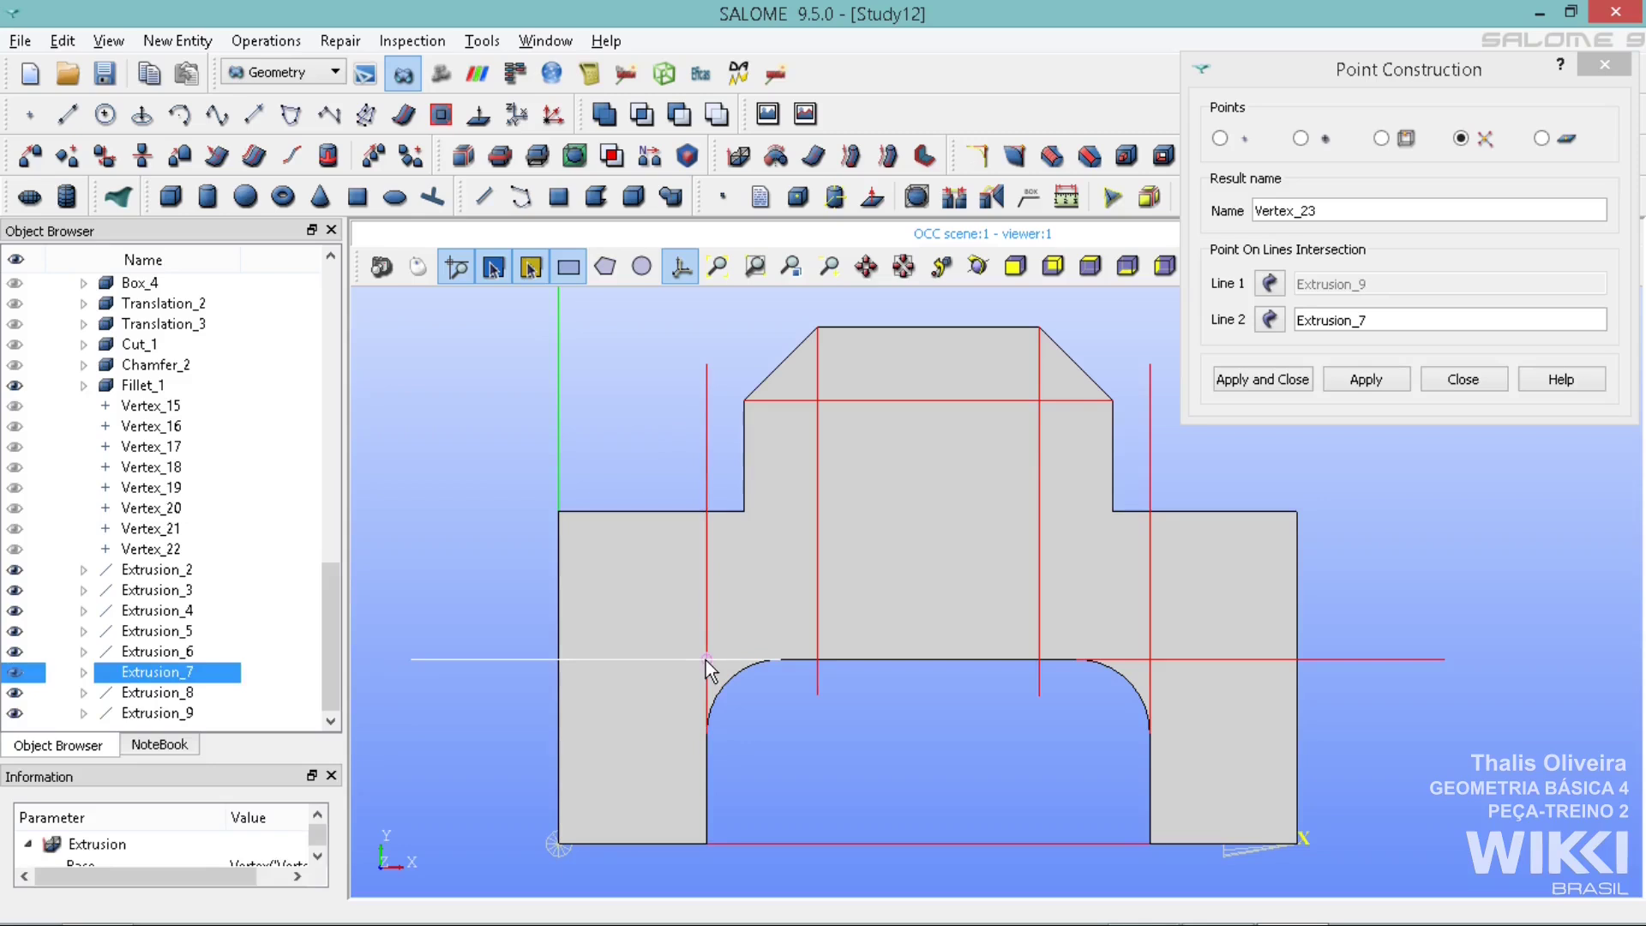
click(1357, 380)
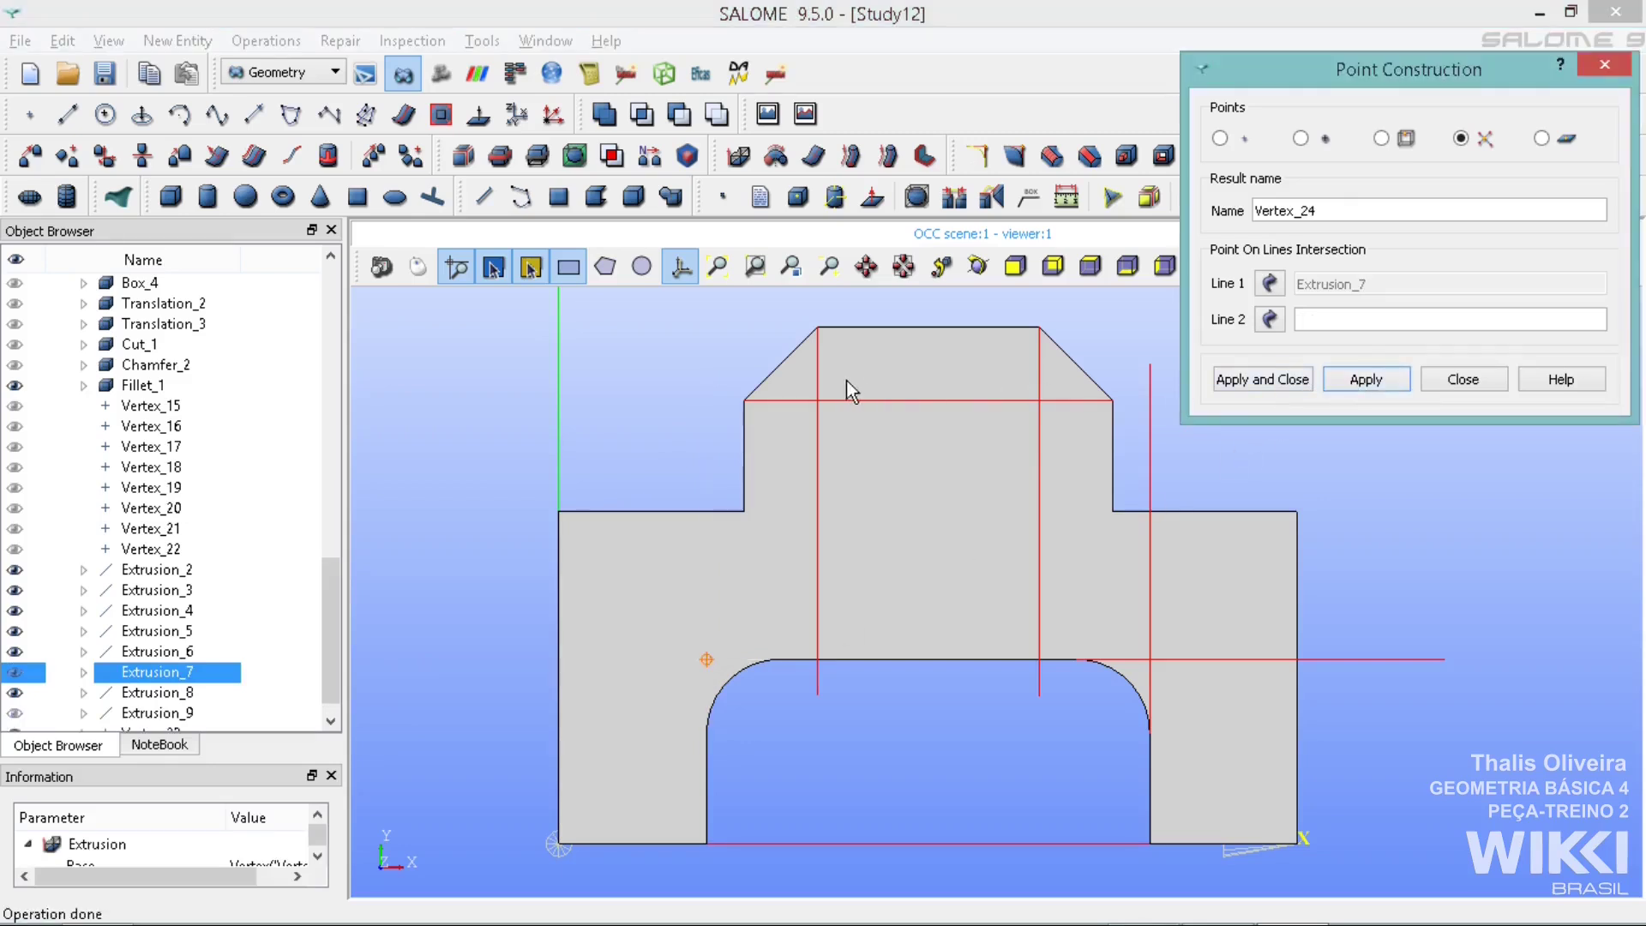
Create points at the line intersections inside the left and right chamfers and beside the channel's right fillet
click(1270, 283)
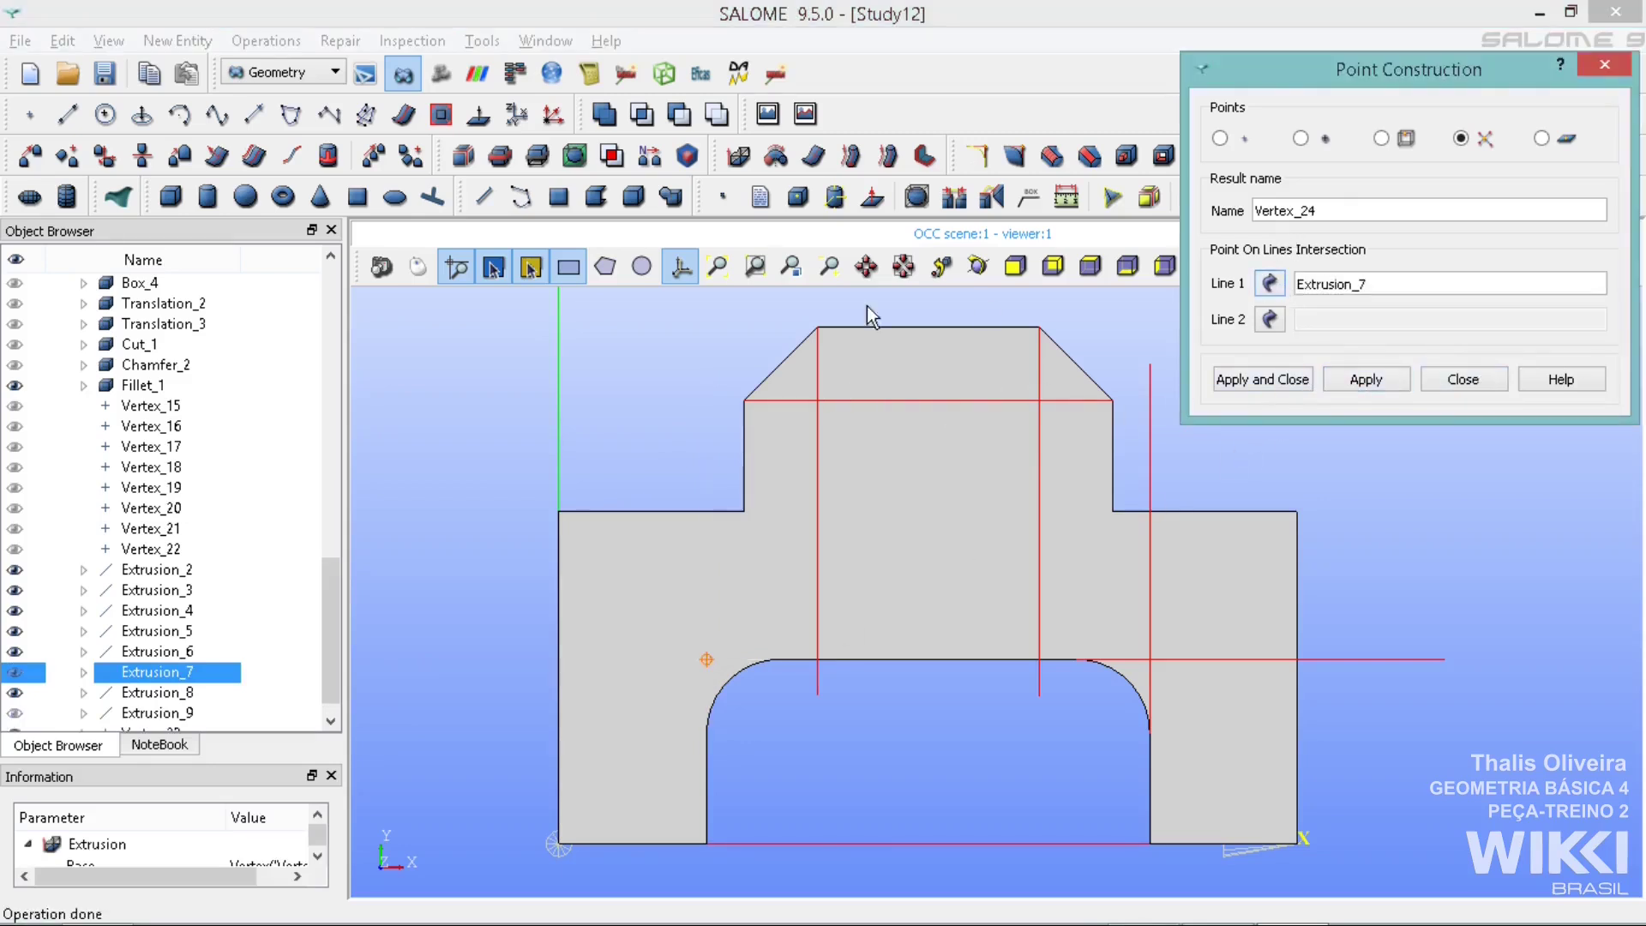
click(817, 368)
click(801, 401)
click(1372, 381)
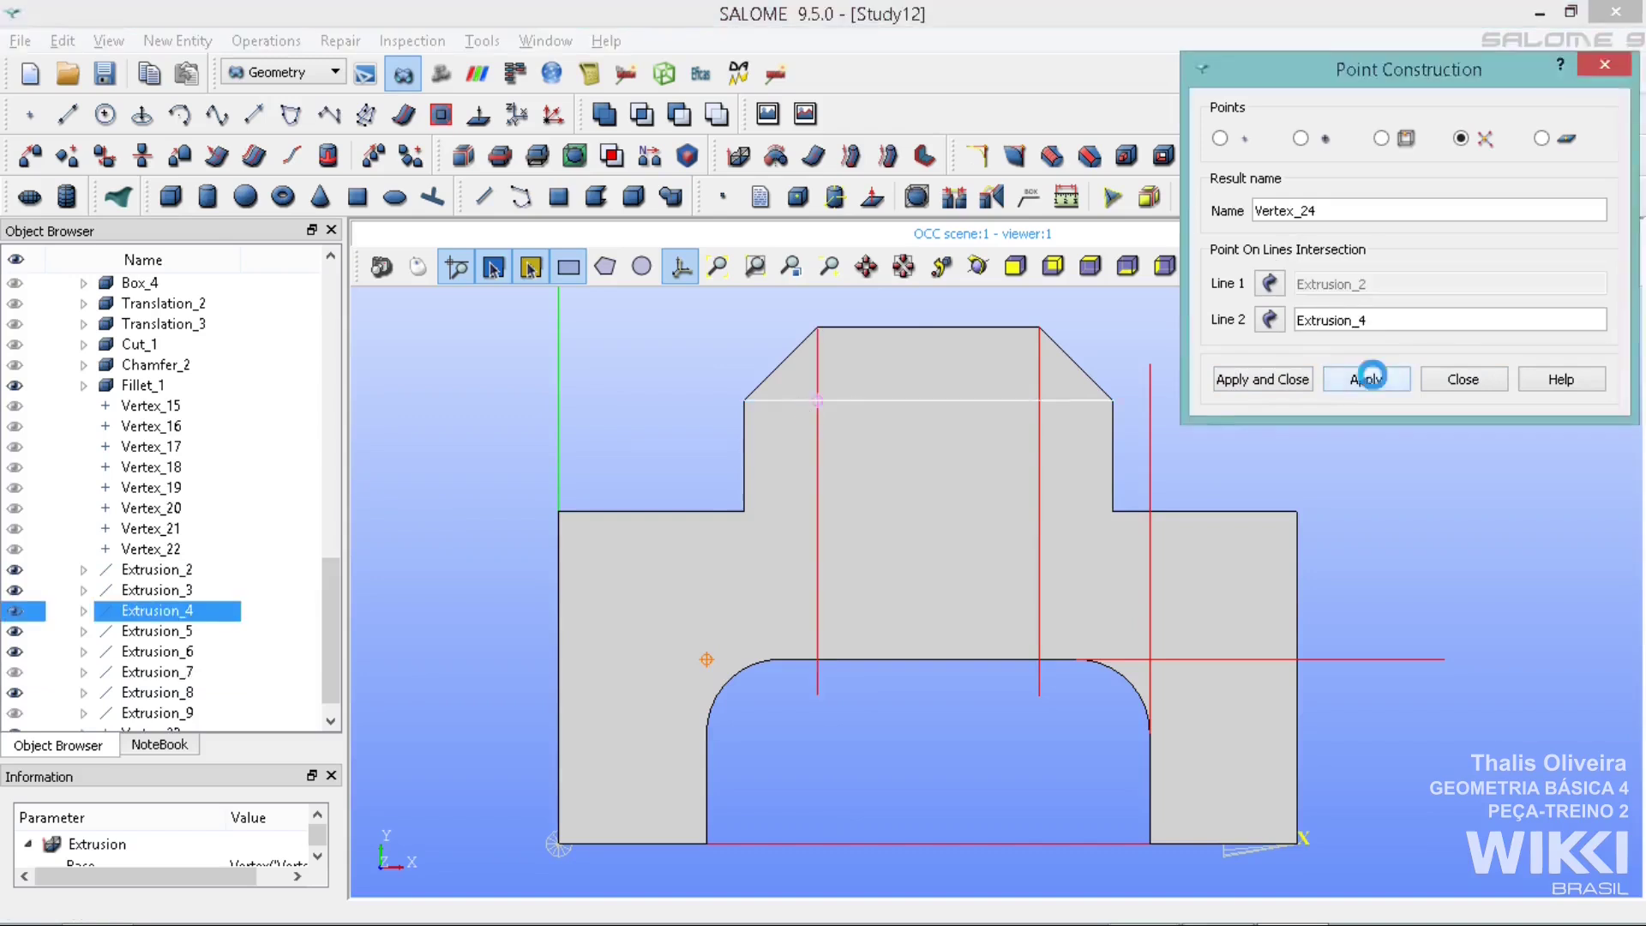
click(1038, 379)
click(1061, 402)
click(1040, 389)
click(1375, 382)
click(1150, 468)
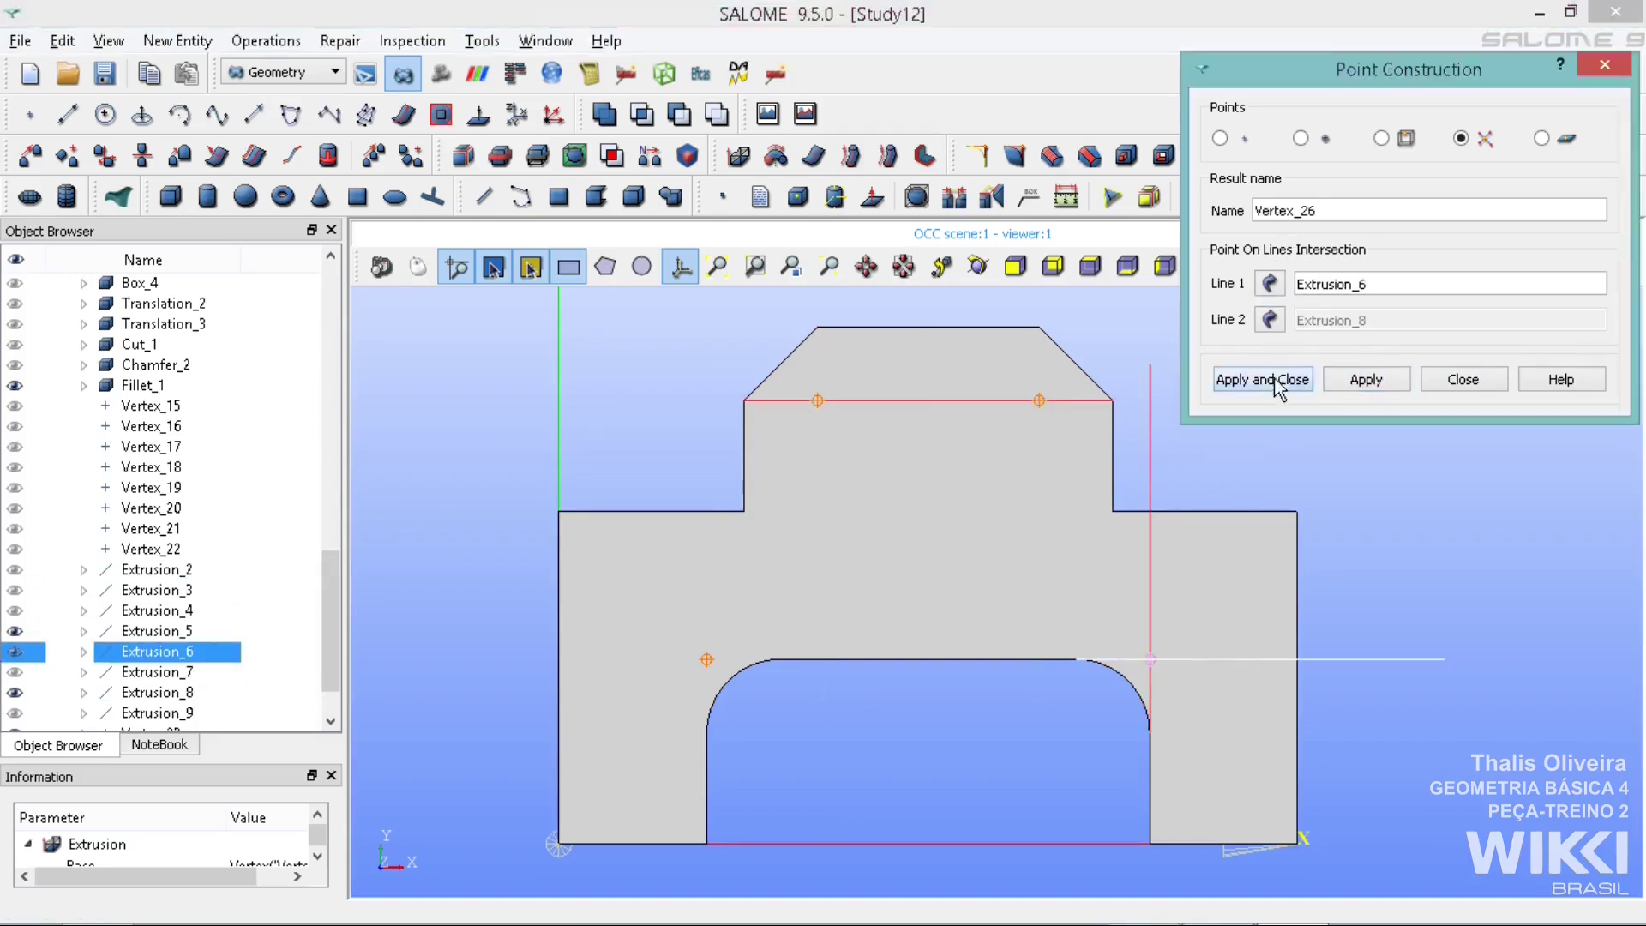
click(1277, 379)
Hide the remaining horizontal construction line Extrusion_5 between the two chamfer points
click(973, 399)
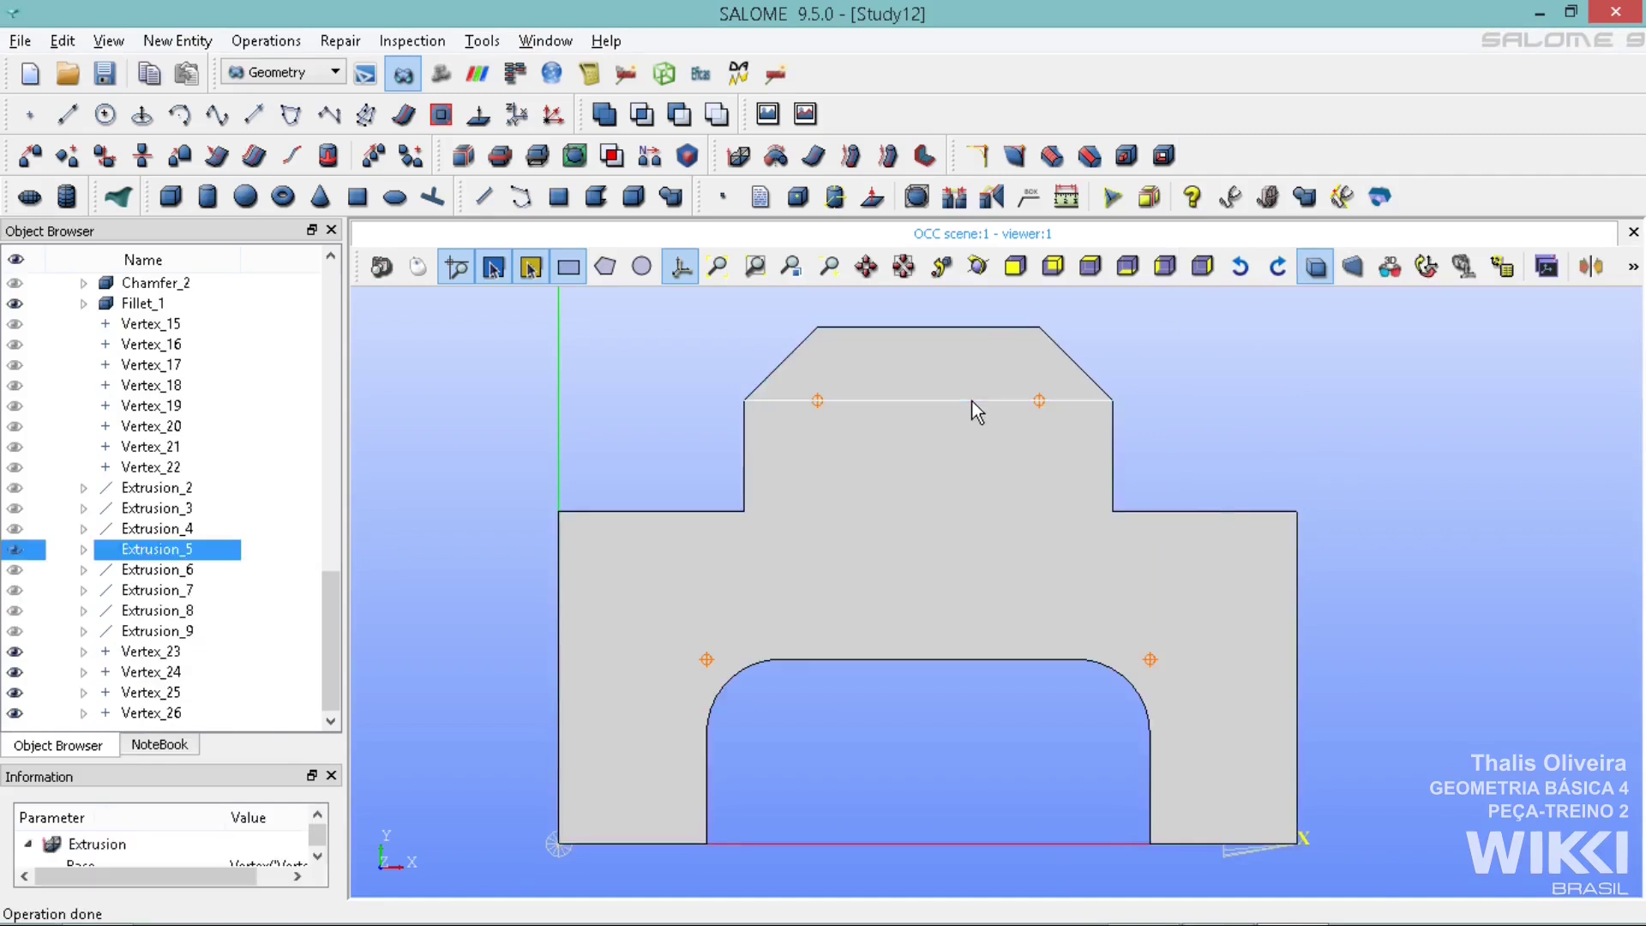
right_click(972, 401)
click(1036, 517)
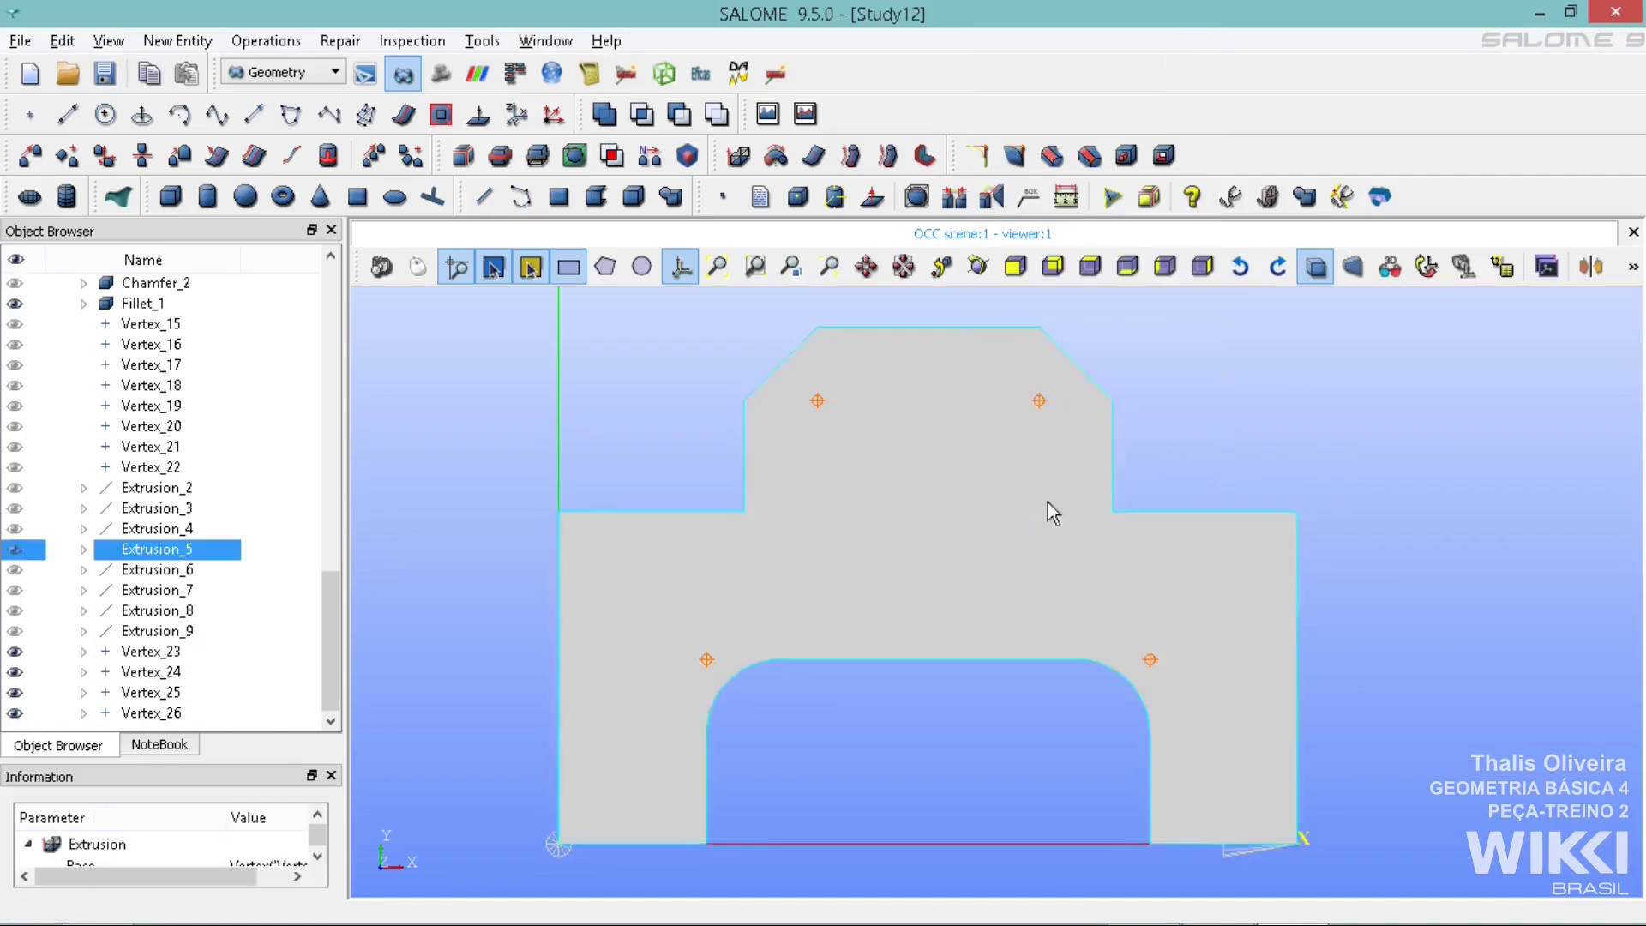
click(1195, 379)
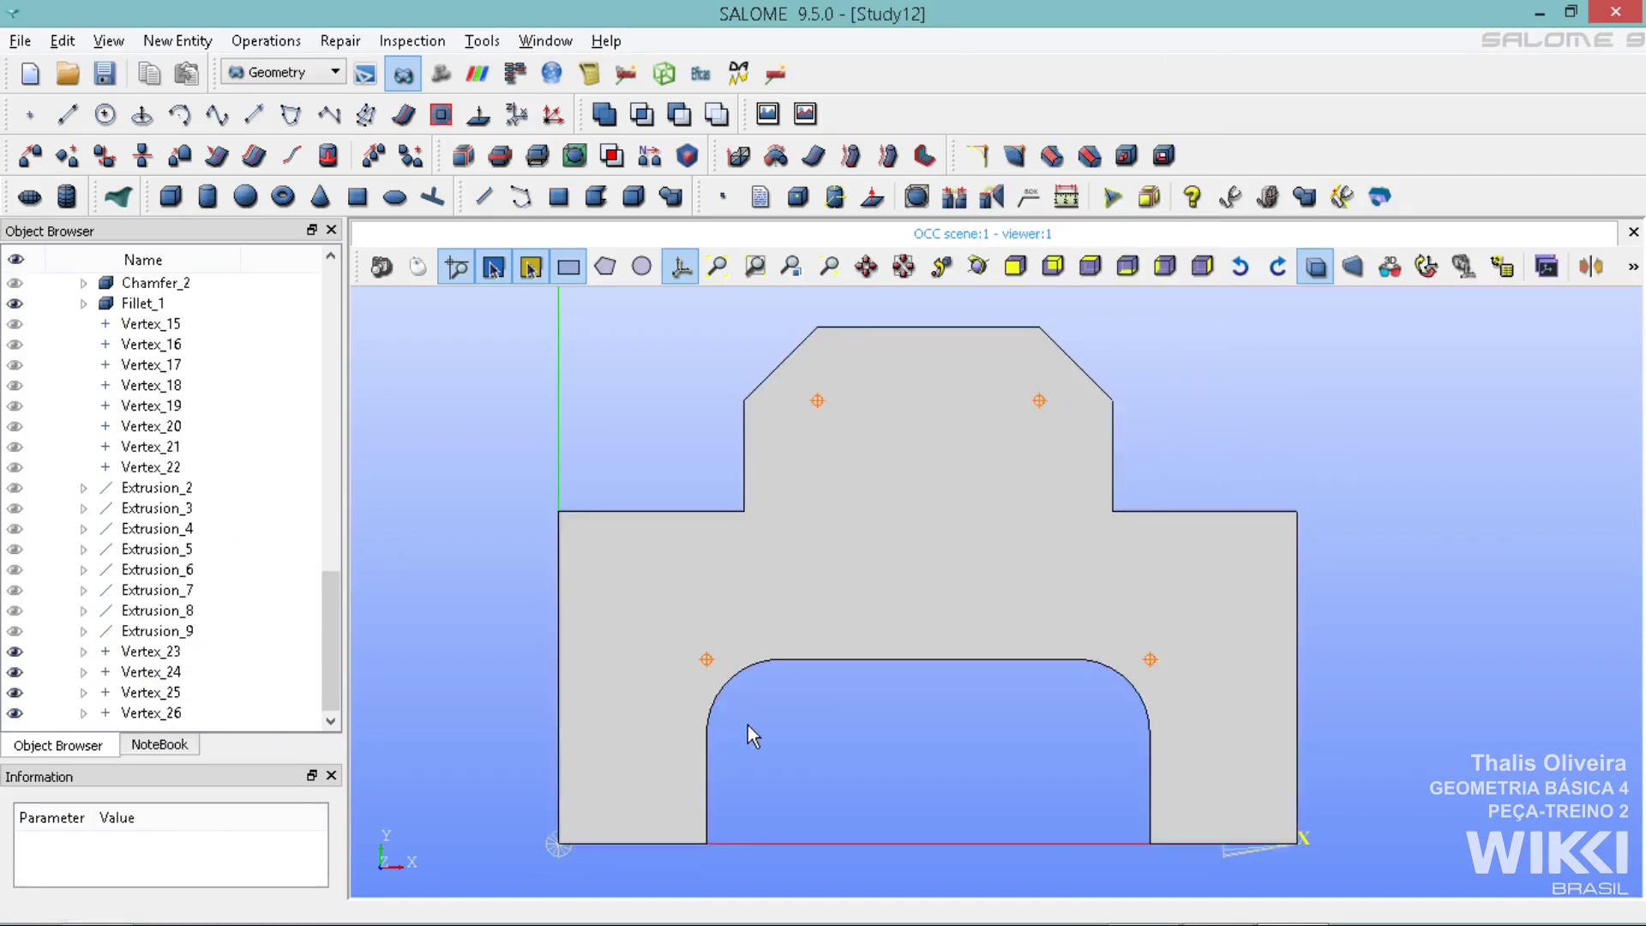
Create two lines from the right chamfer's intersection point to the chamfer's upper and lower corners
click(67, 113)
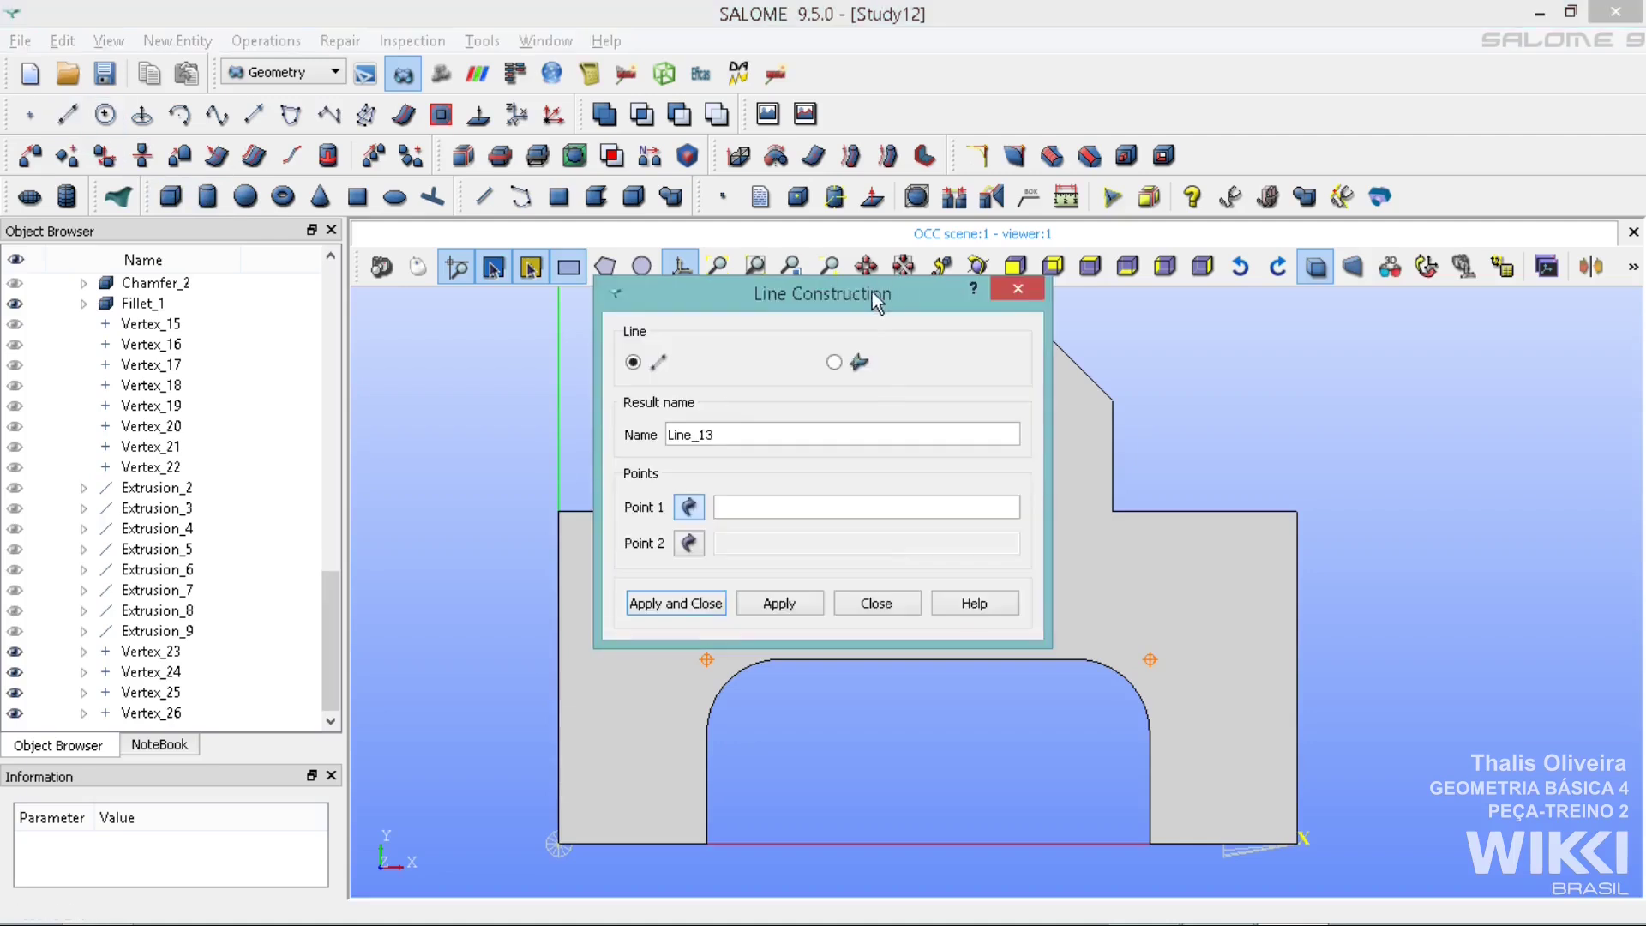
drag(1377, 204, 1411, 156)
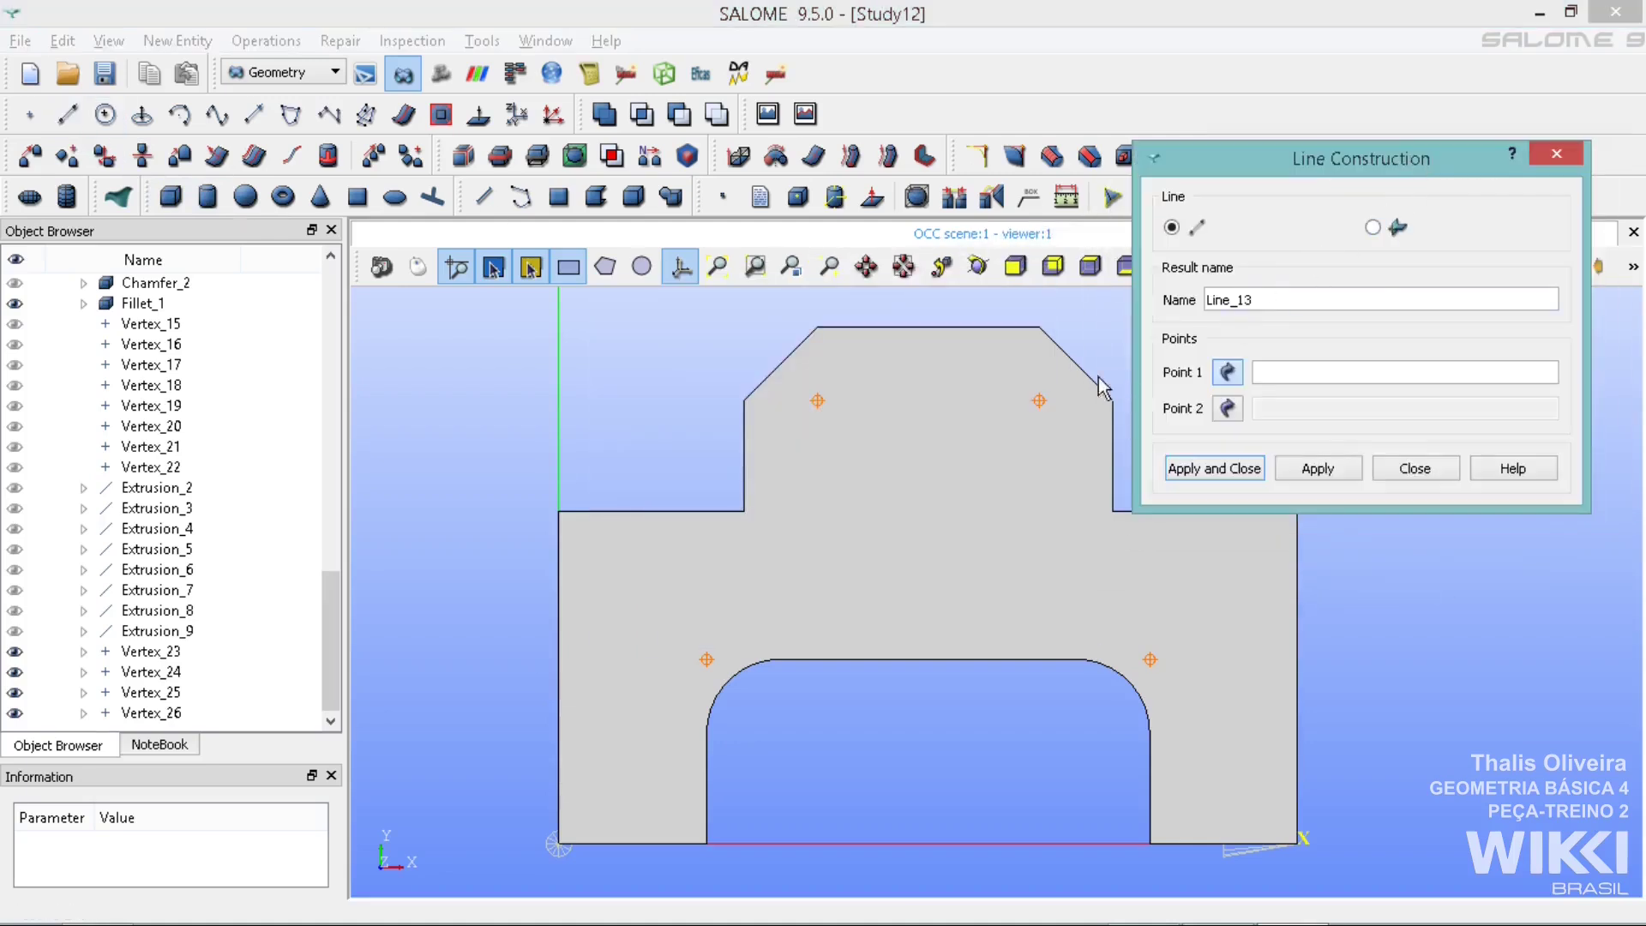
click(1043, 401)
click(1039, 326)
click(1308, 468)
click(1039, 401)
click(1113, 400)
click(1307, 468)
Create two lines from the left chamfer's intersection point to the chamfer's upper and lower corners
click(817, 401)
click(817, 326)
click(1308, 468)
click(817, 400)
click(744, 400)
click(1308, 468)
Create two lines from the right fillet's intersection point to both ends of its arc
click(1150, 659)
click(1088, 660)
click(1286, 470)
click(1150, 659)
click(1149, 729)
click(1312, 470)
Create two lines from the left fillet's intersection point to both ends of its arc
click(708, 659)
click(707, 731)
click(1311, 470)
click(708, 659)
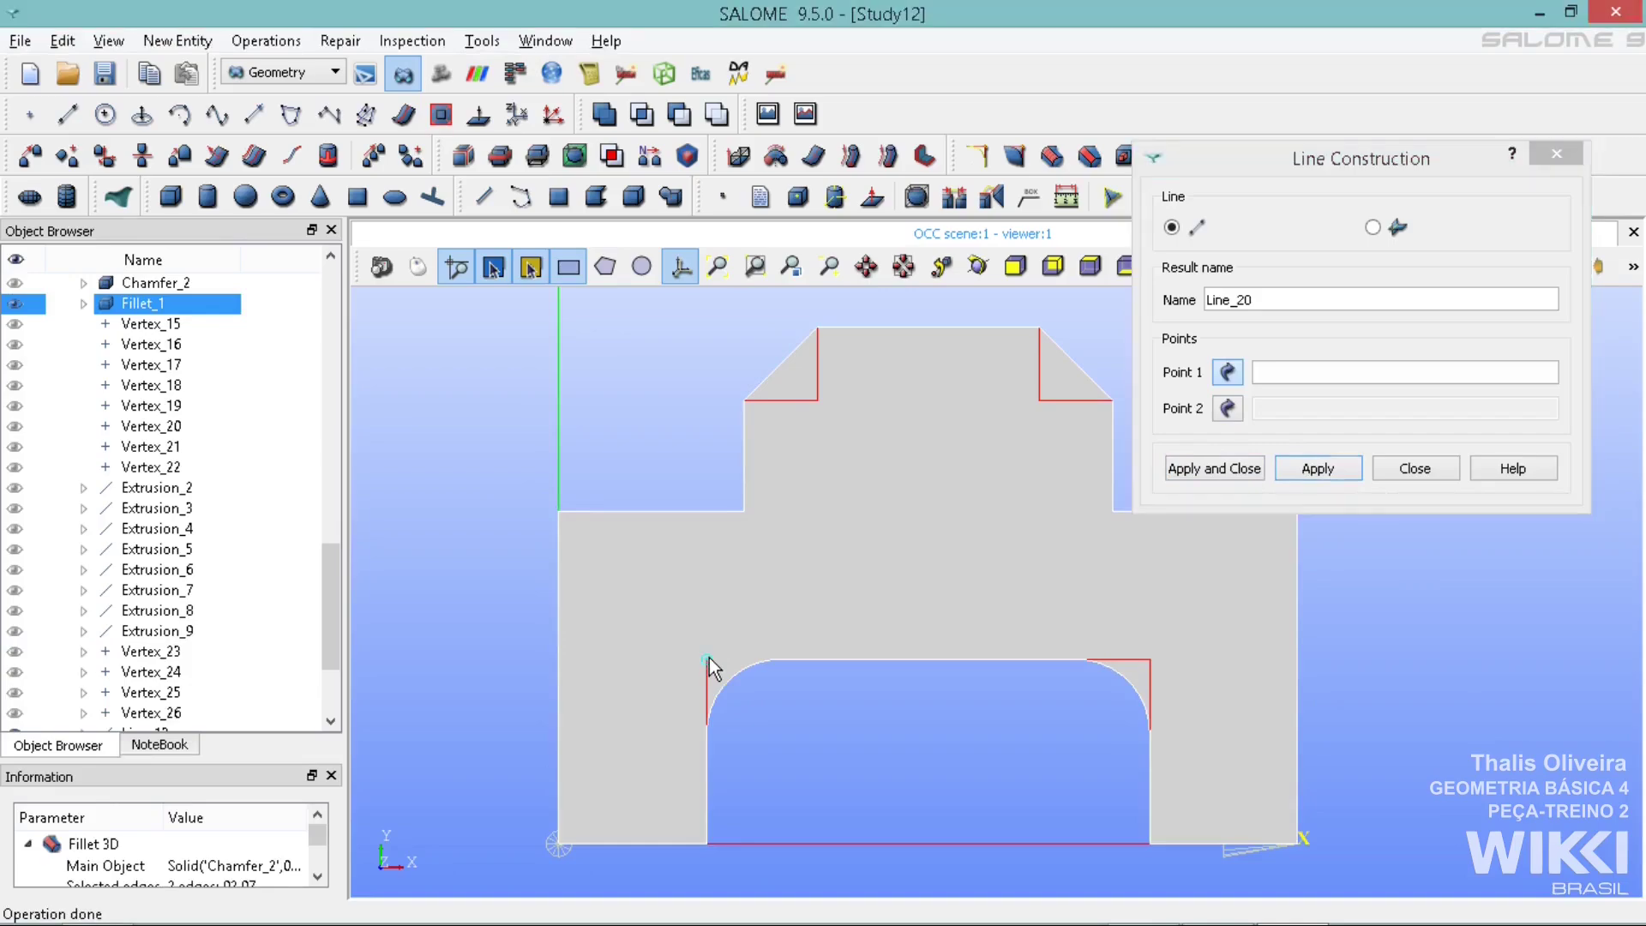
click(779, 660)
click(1201, 469)
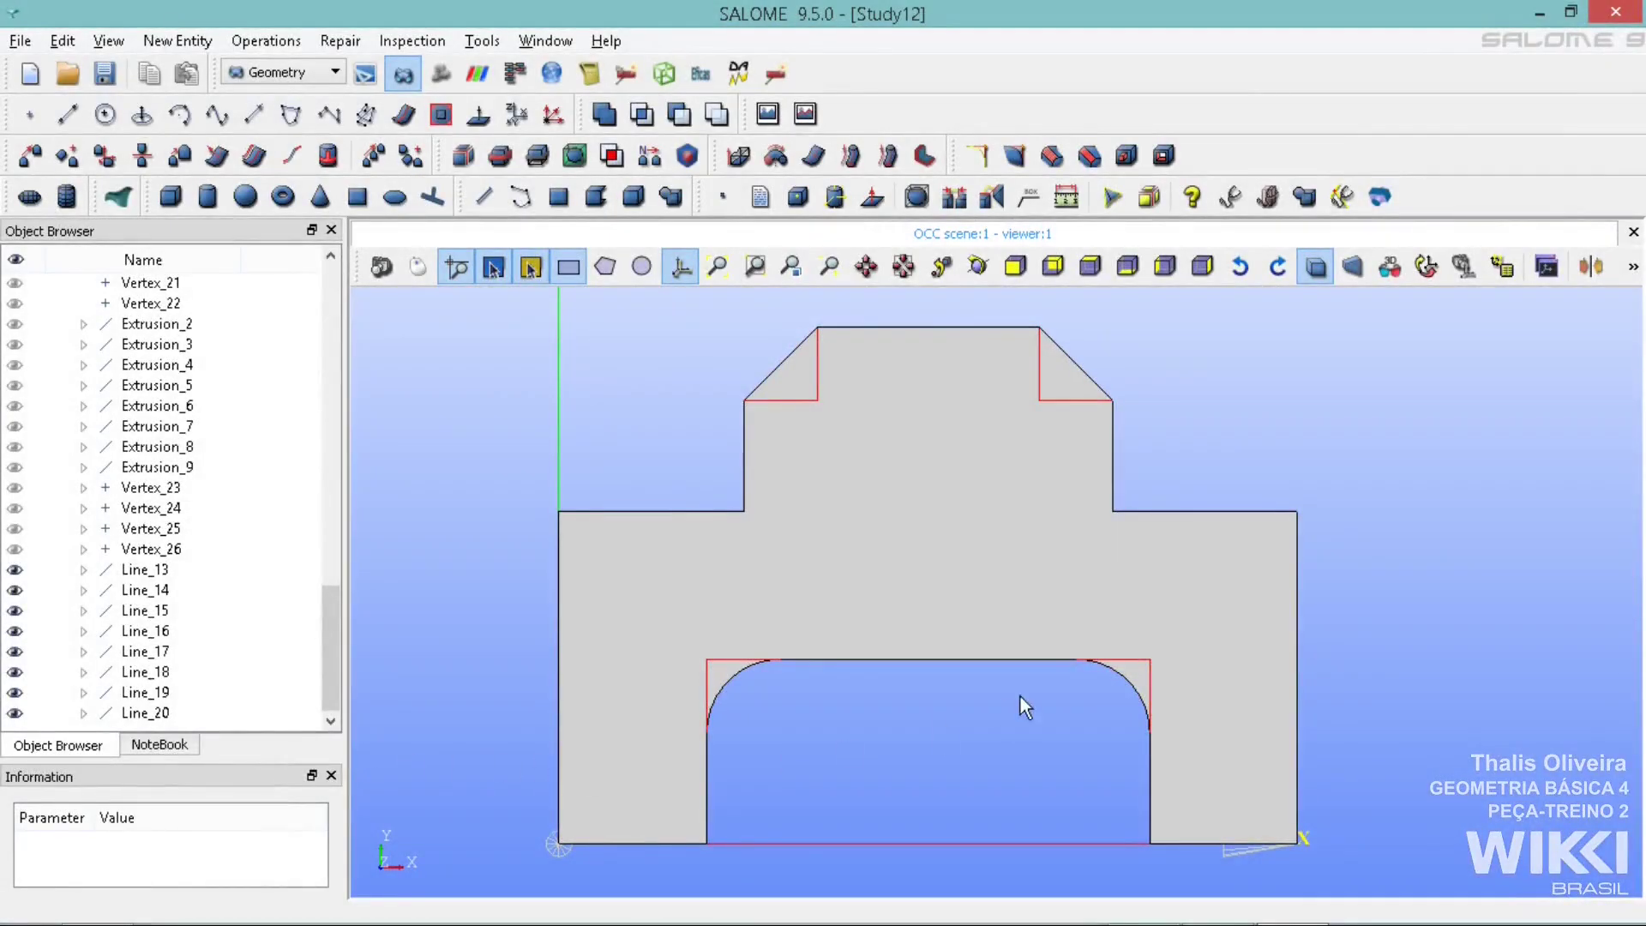
Begin an extrusion by base shape and vector, using Line_13 through Line_20 as the base shapes
ctrl+right_drag(1051, 737, 897, 769)
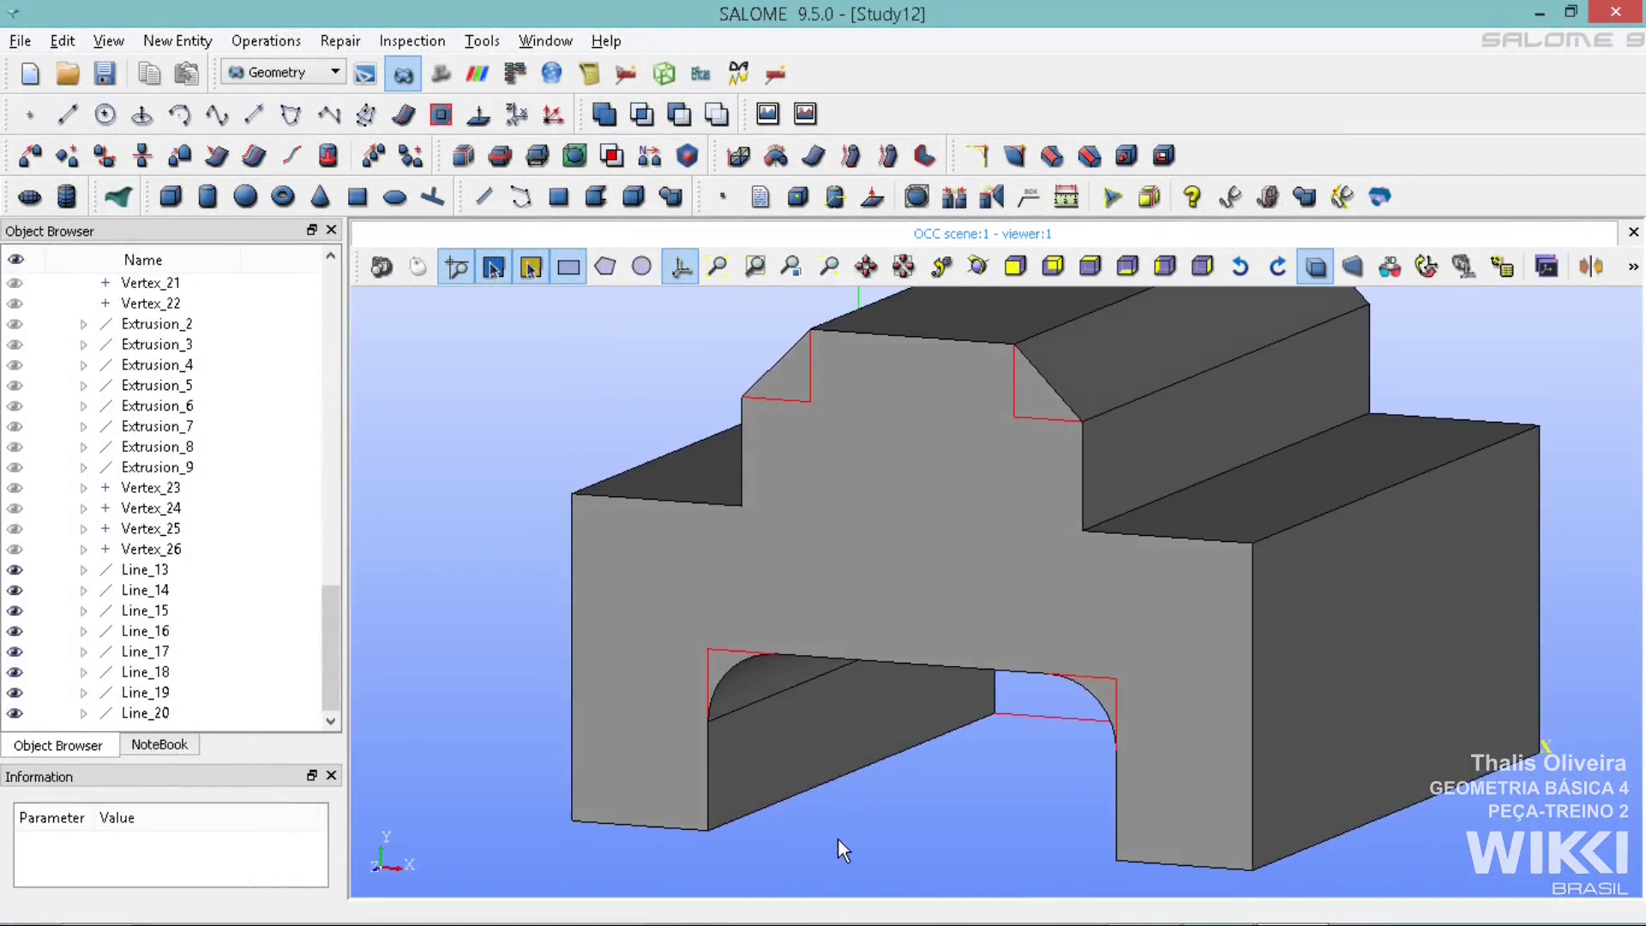
scroll(837, 836, down, 2)
drag(335, 615, 329, 298)
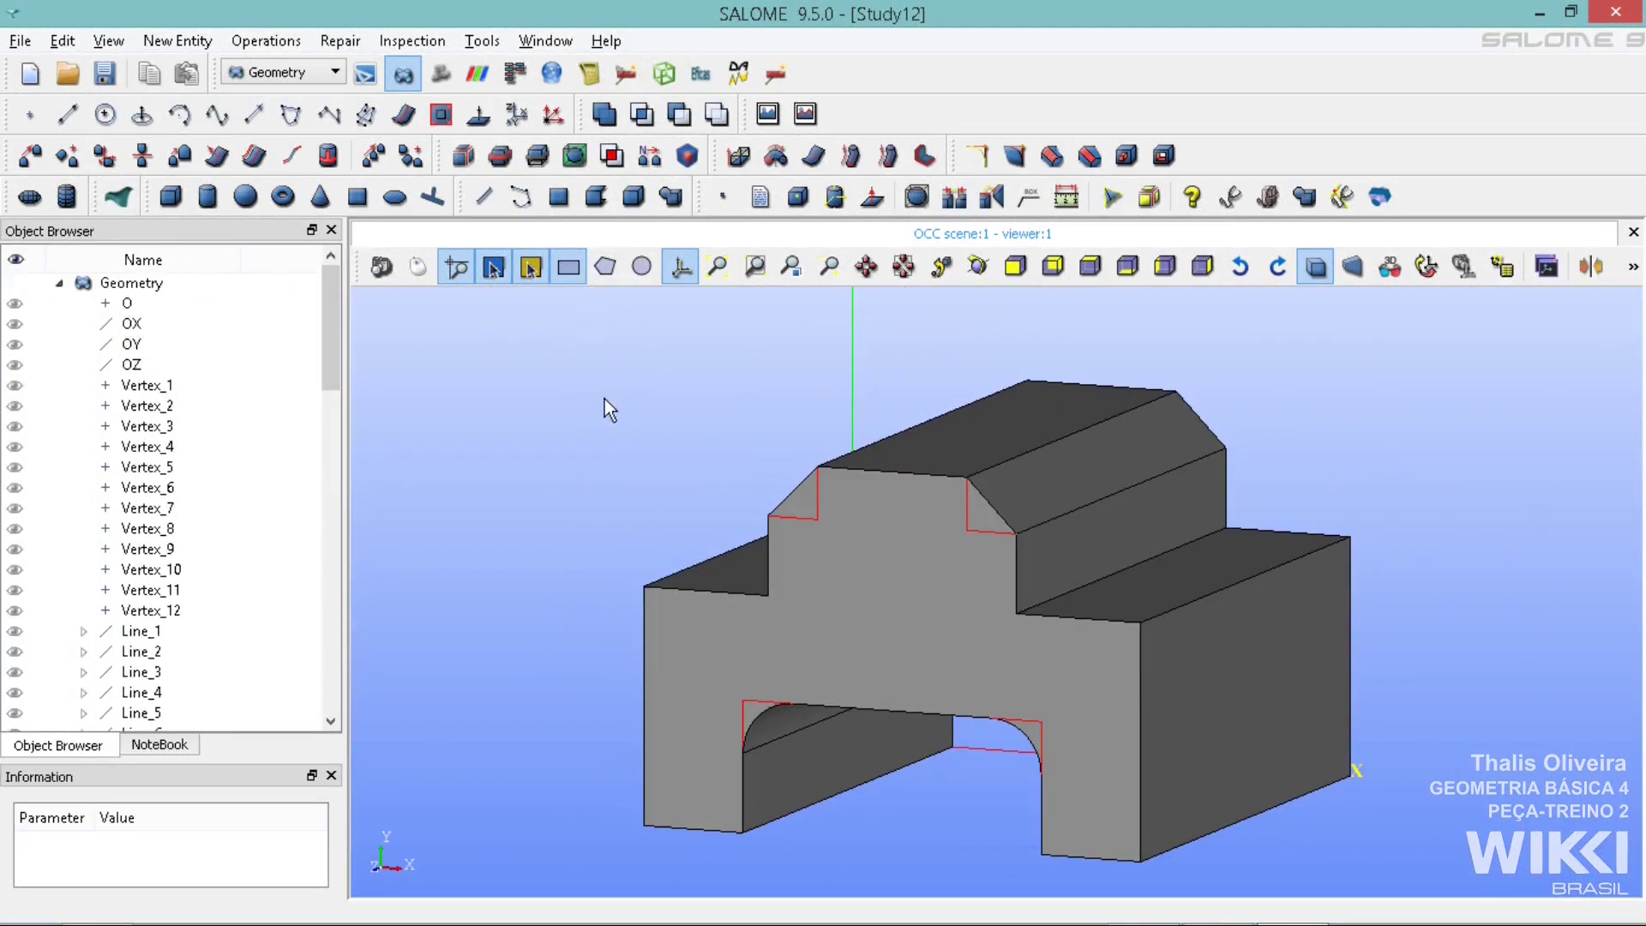
click(738, 155)
drag(801, 176, 1371, 76)
click(324, 329)
drag(323, 328, 321, 688)
click(149, 568)
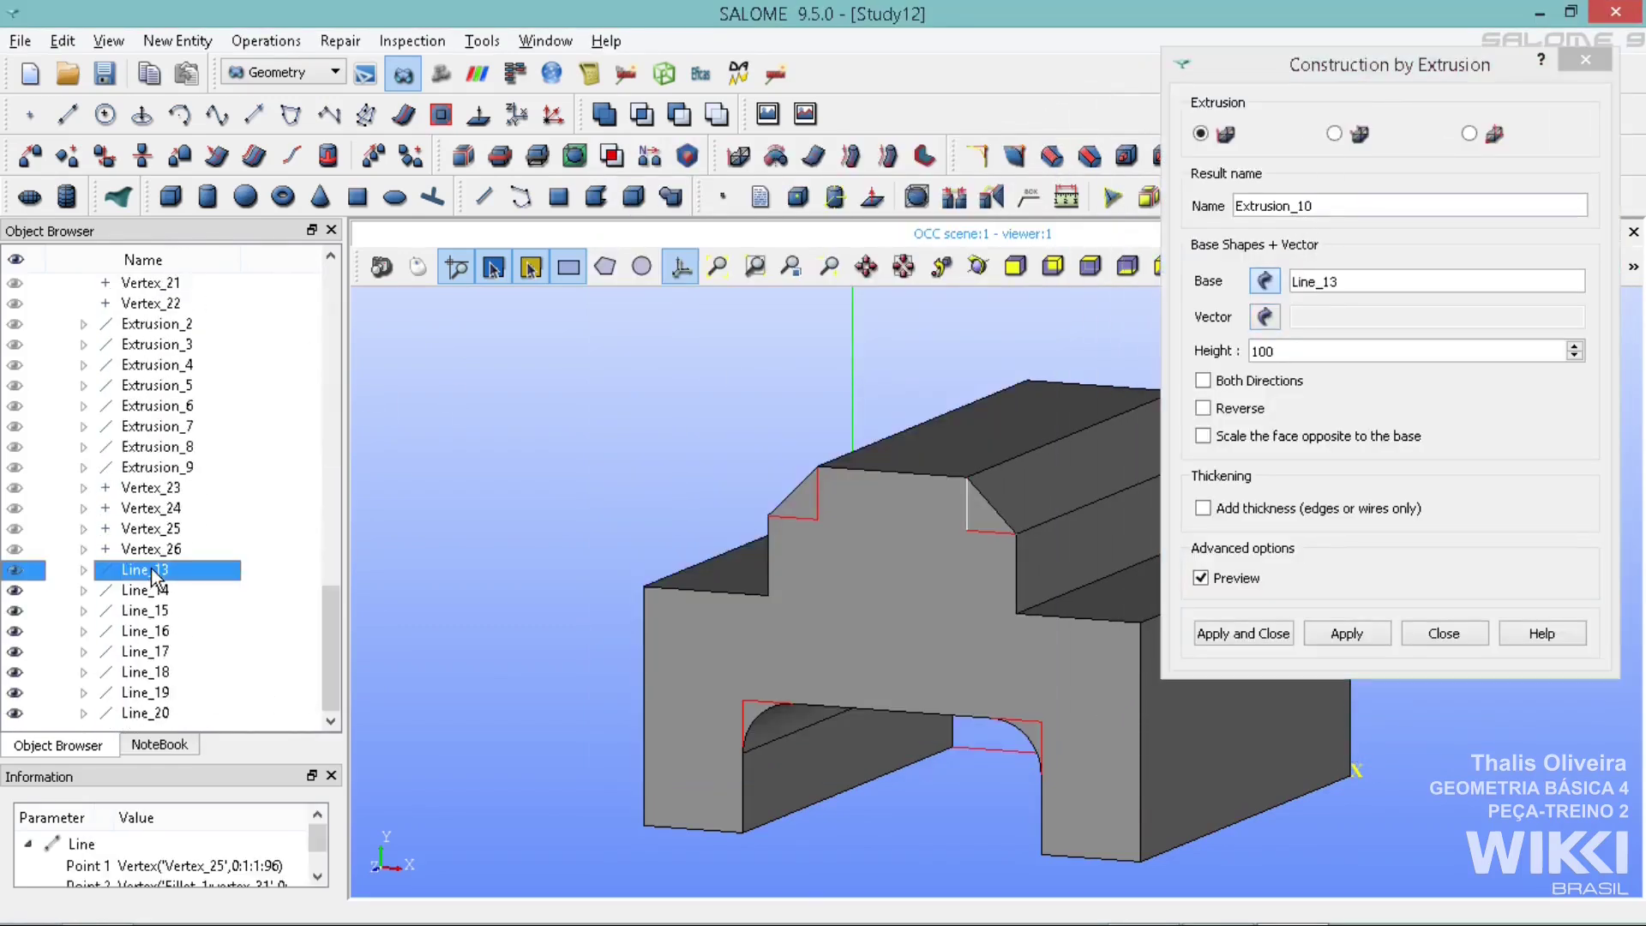
shift+click(148, 721)
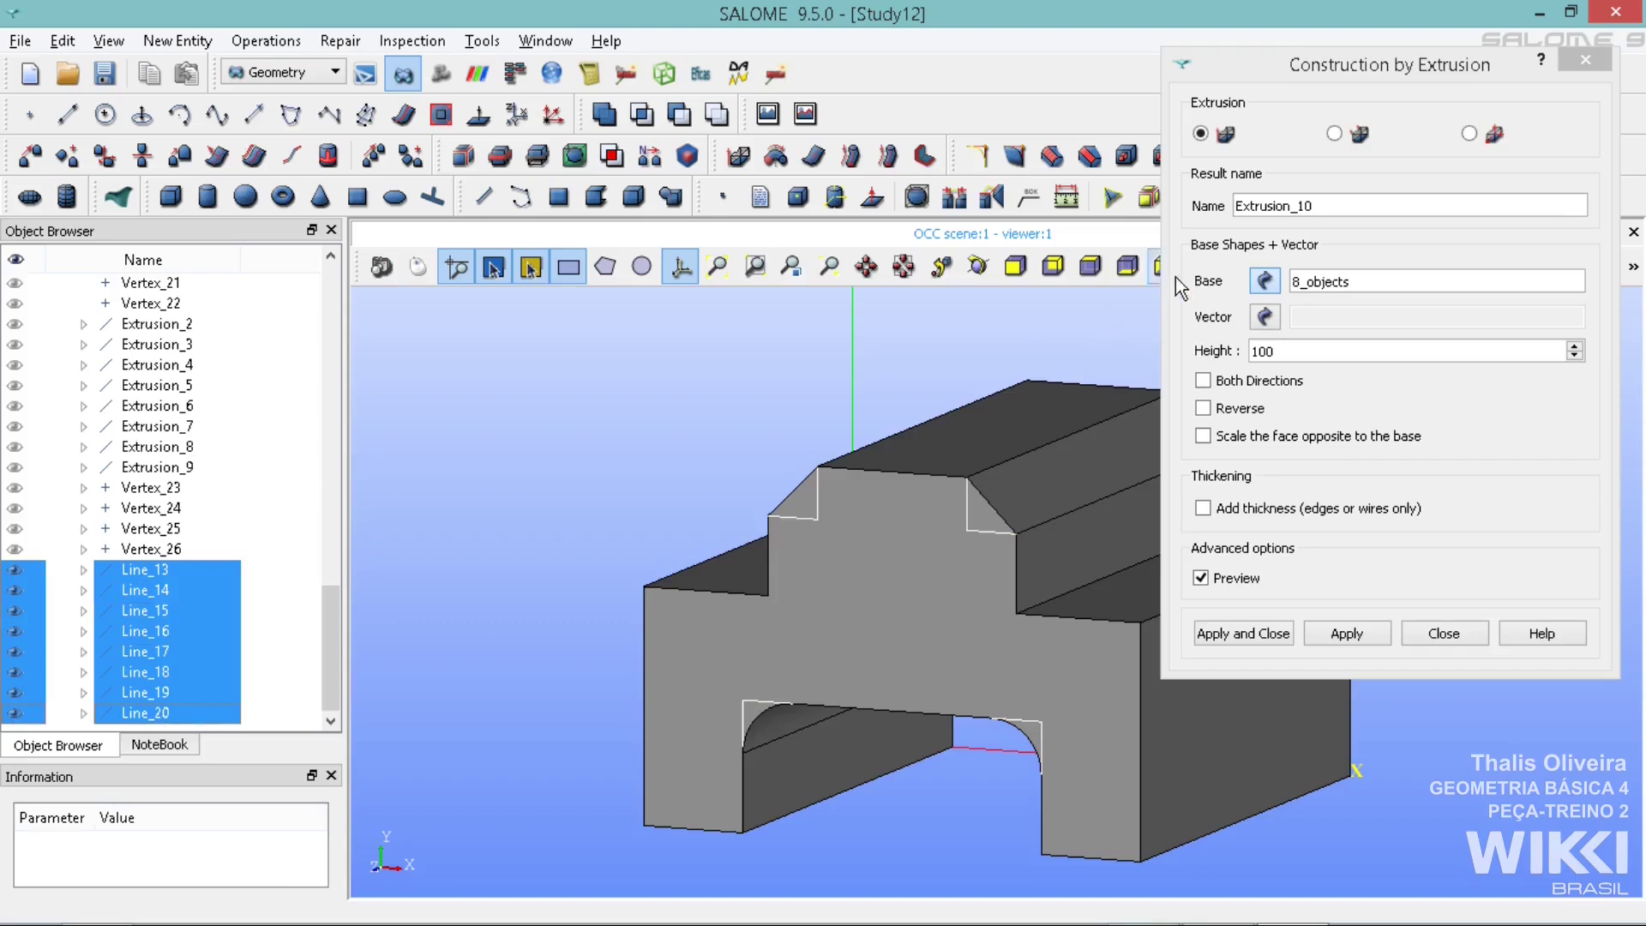
Extrude the eight lines along OZ in both directions with a height of 100
click(1259, 317)
drag(339, 603, 253, 312)
click(133, 364)
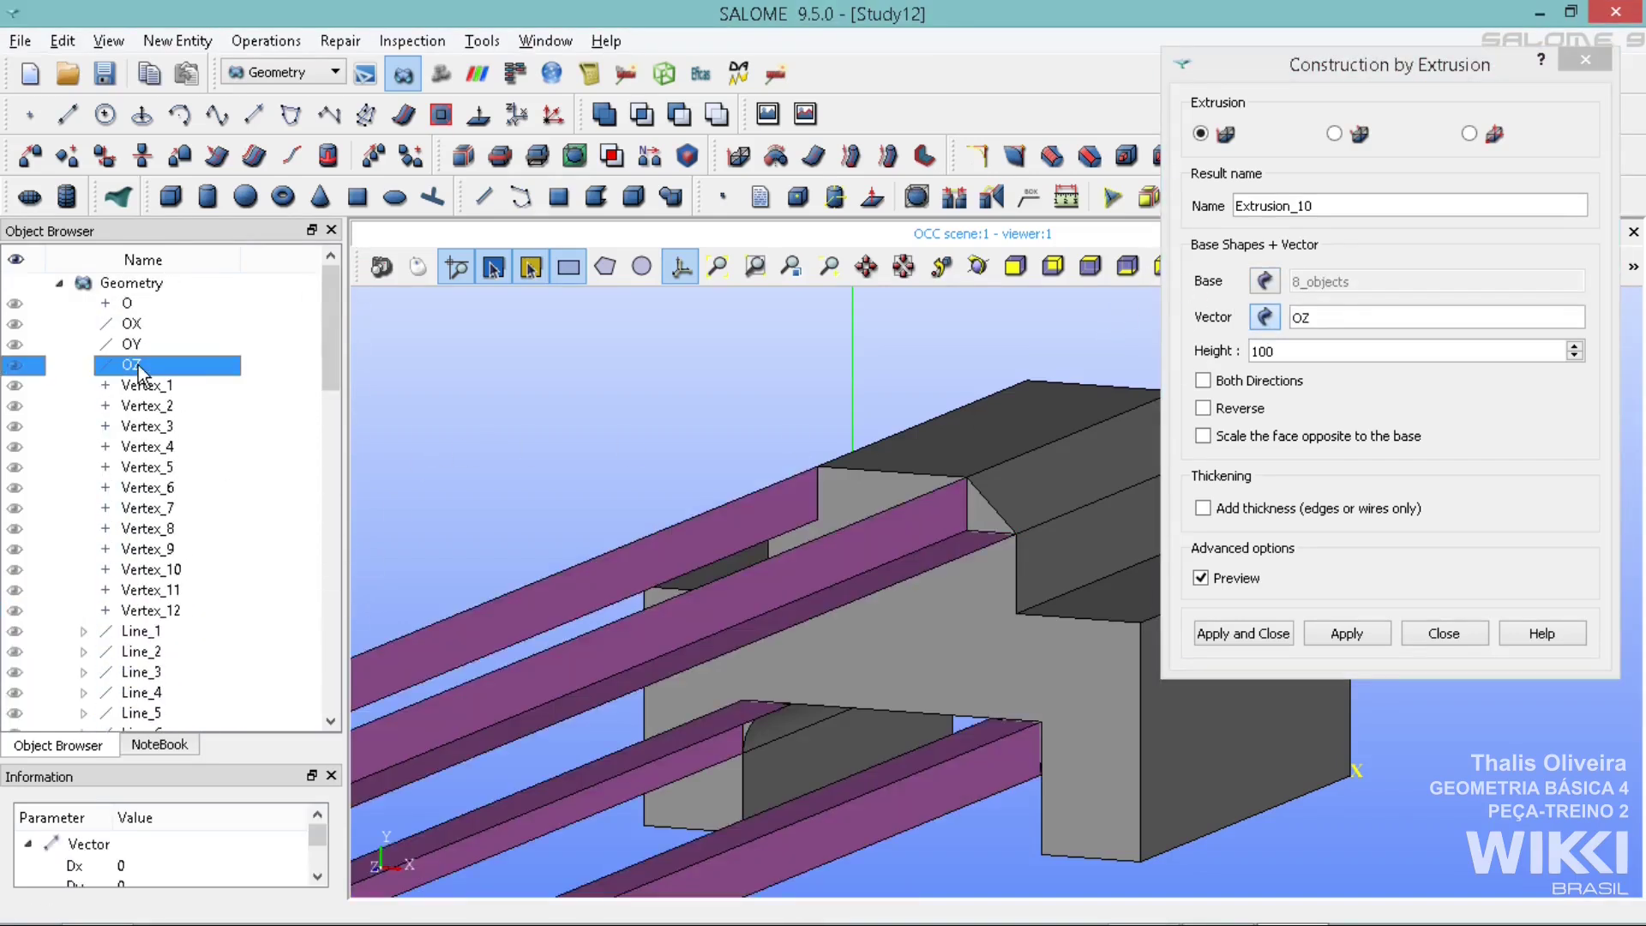
click(1265, 380)
drag(1237, 64, 1217, 231)
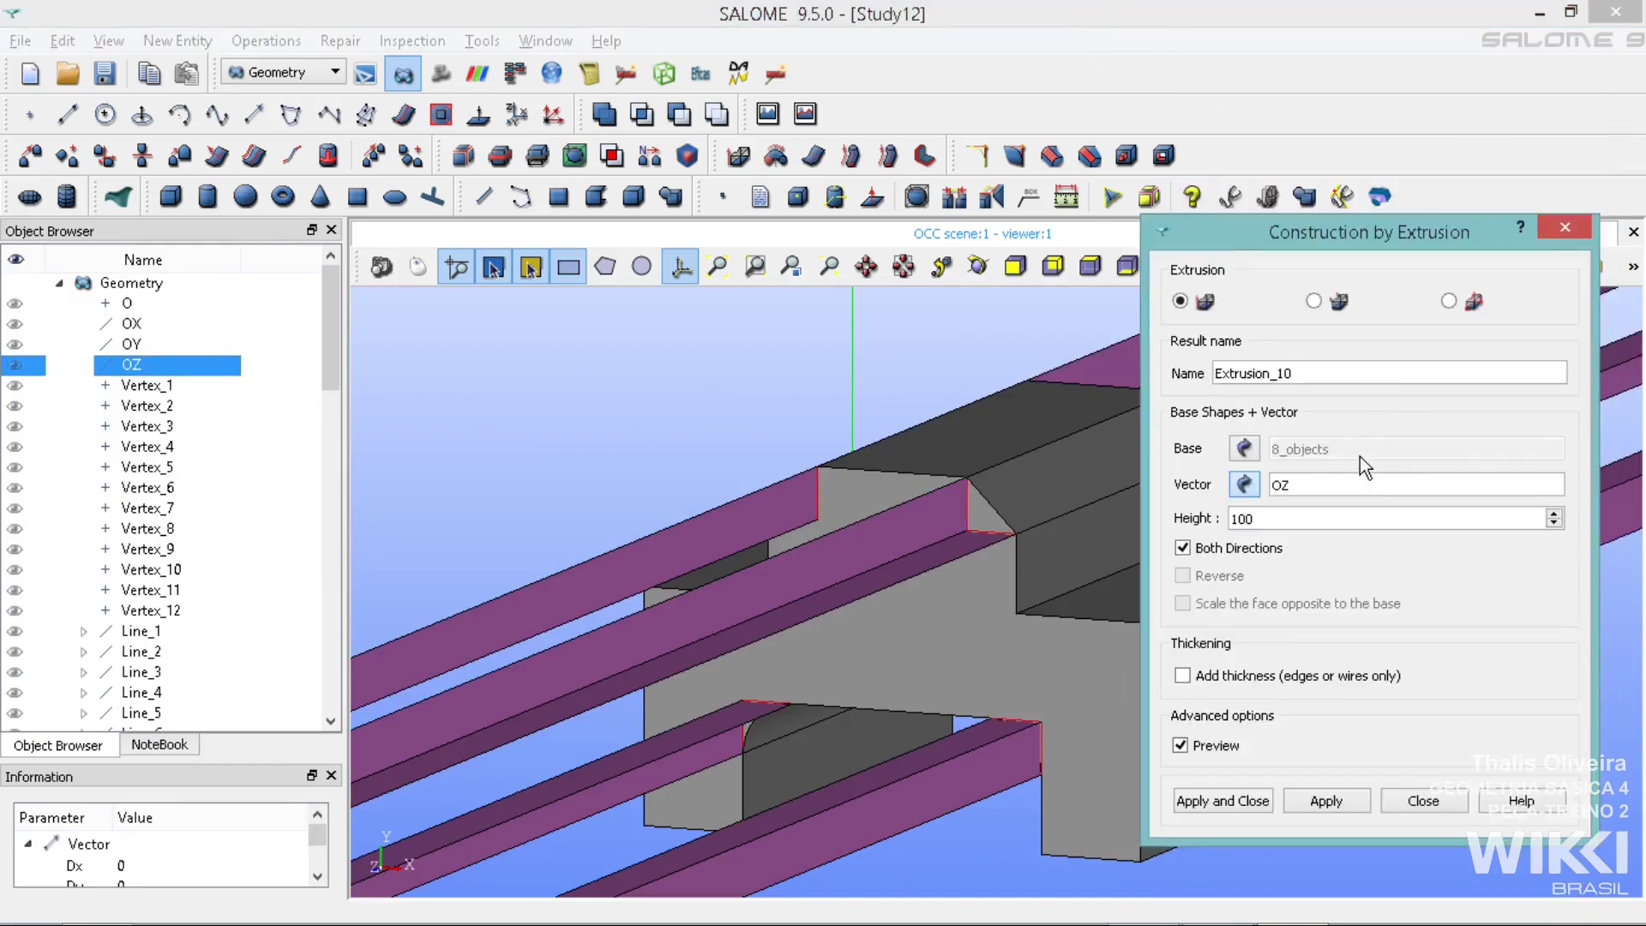
click(1242, 800)
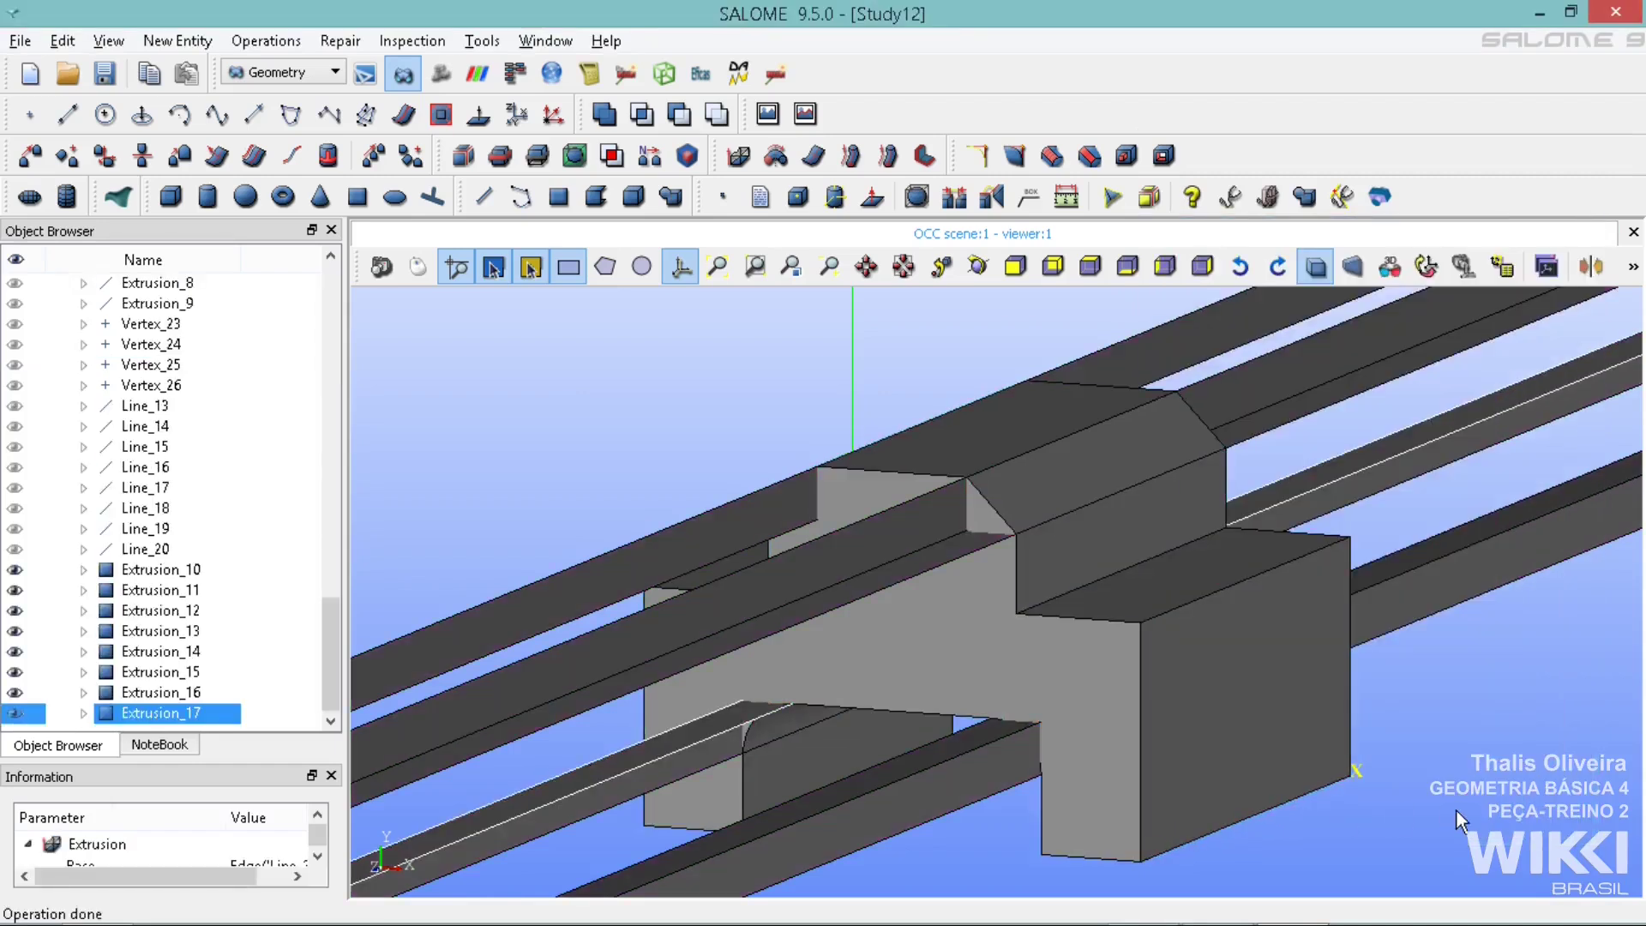
Partition Fillet_1 into solids, using Extrusion_10 through Extrusion_17 as the tool objects
click(497, 158)
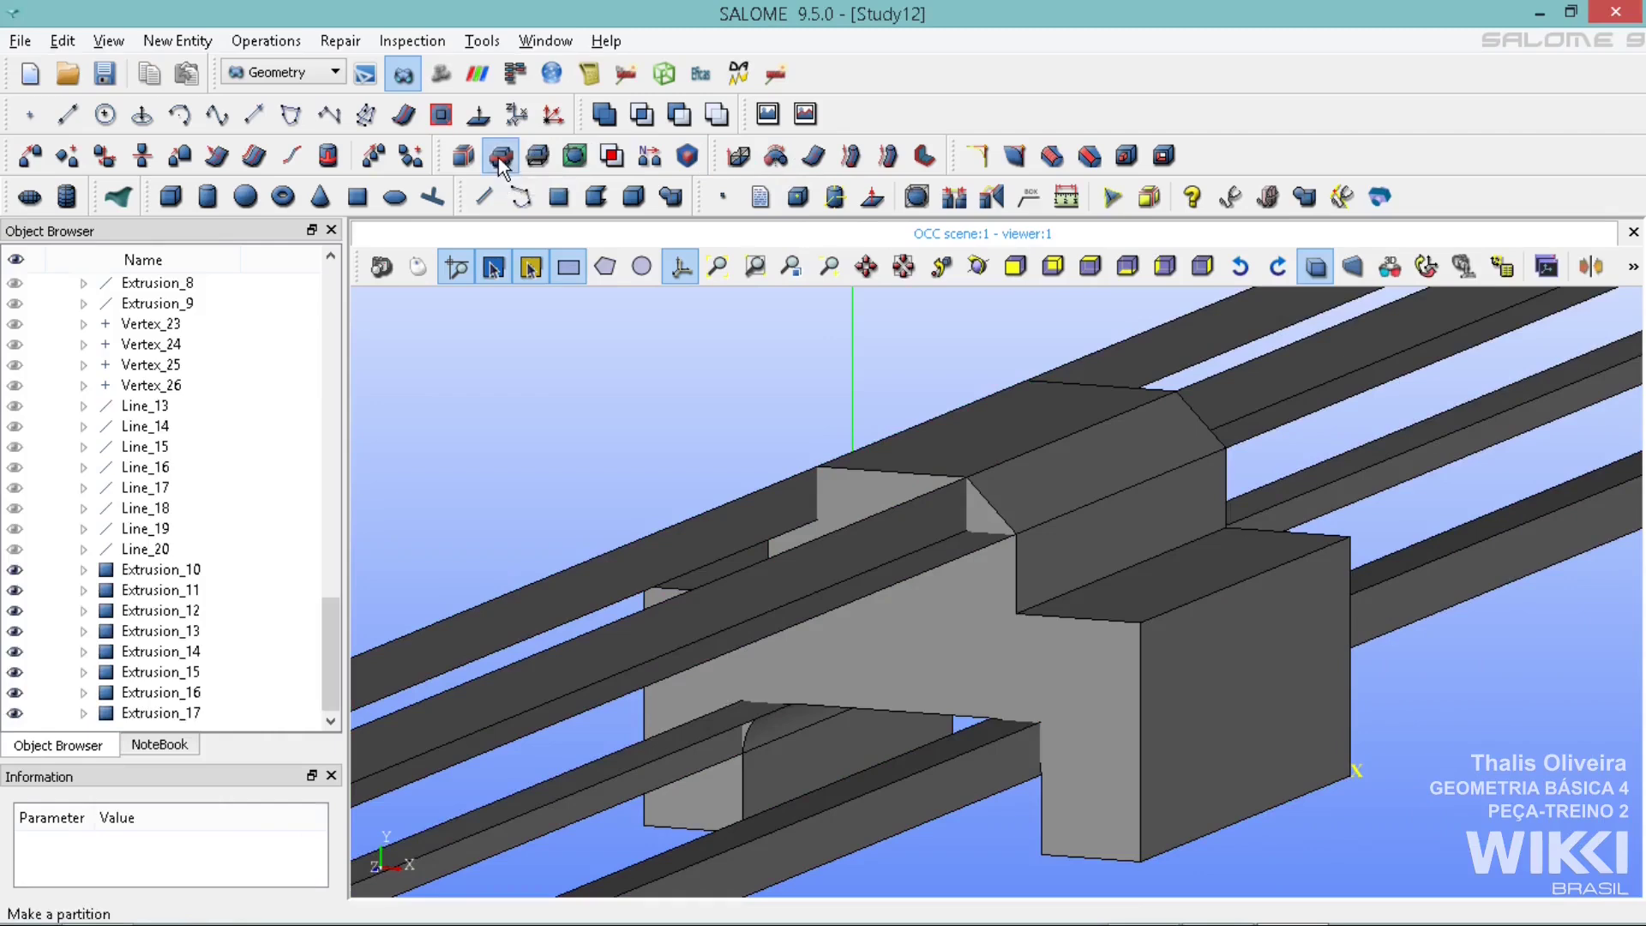
drag(828, 204, 347, 103)
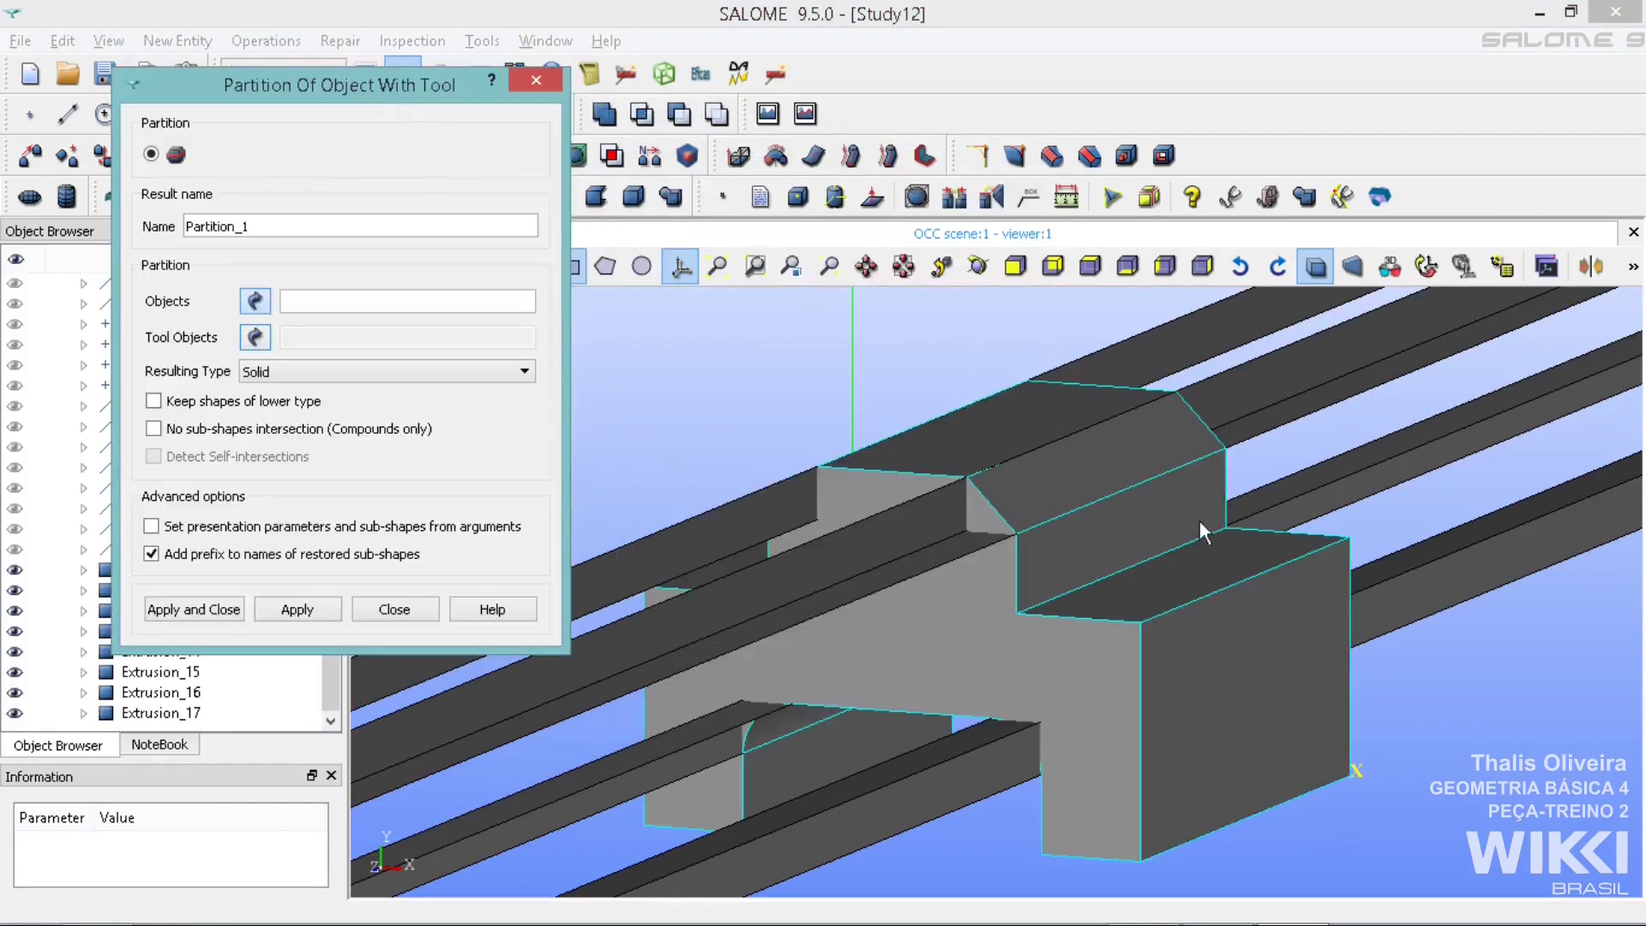
click(1242, 683)
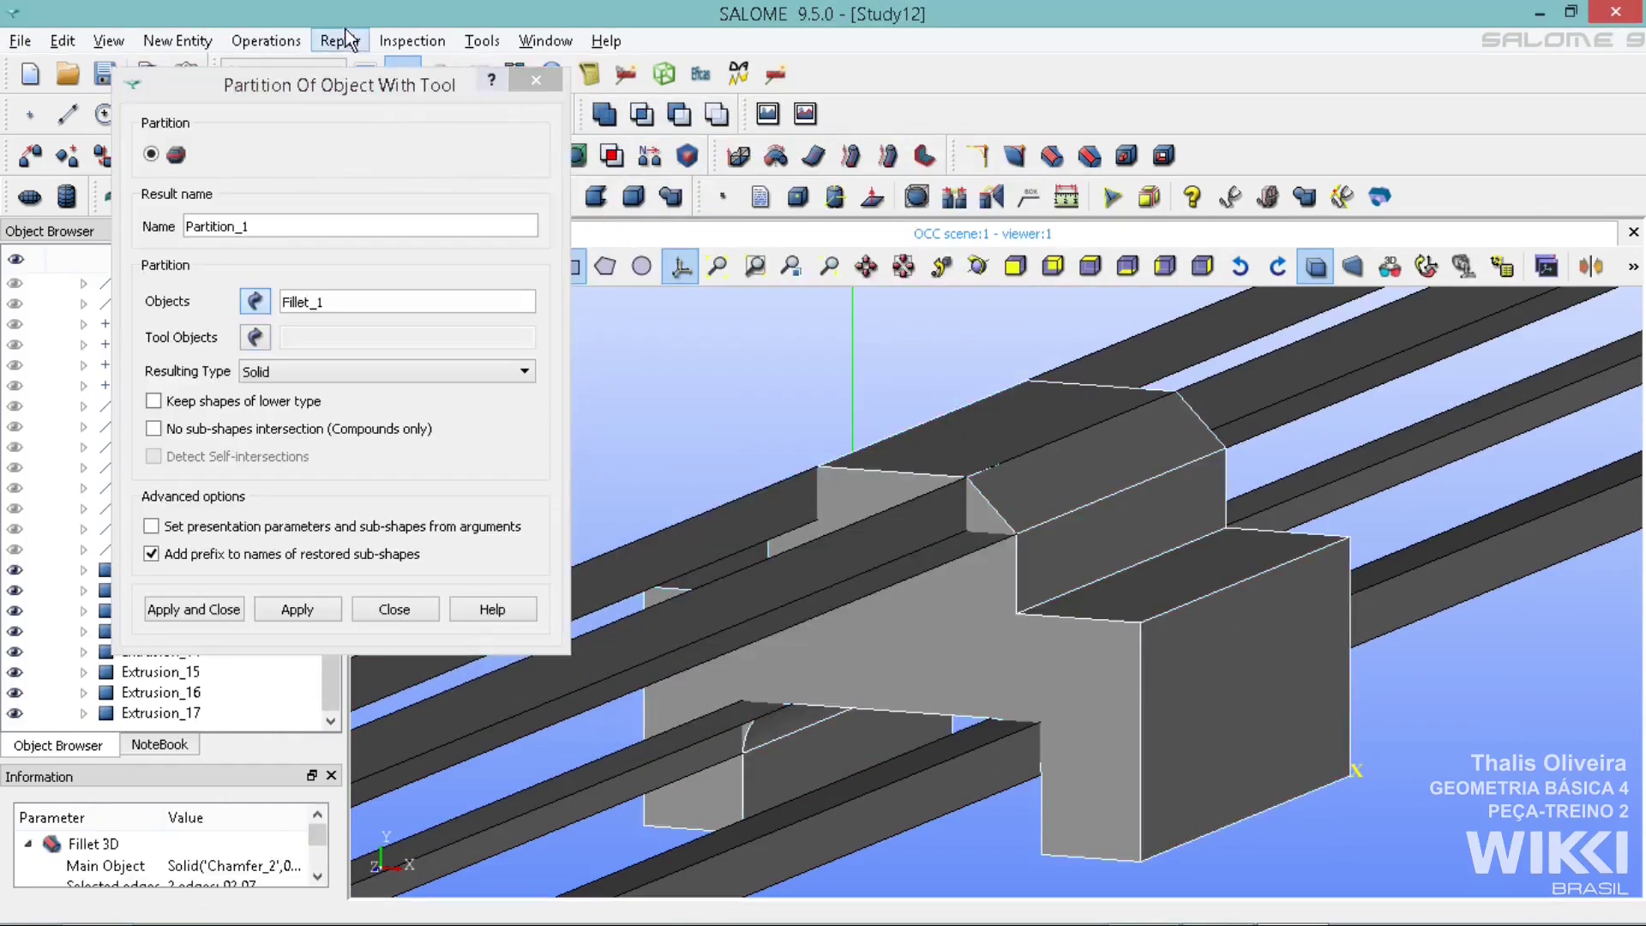
drag(330, 95, 747, 57)
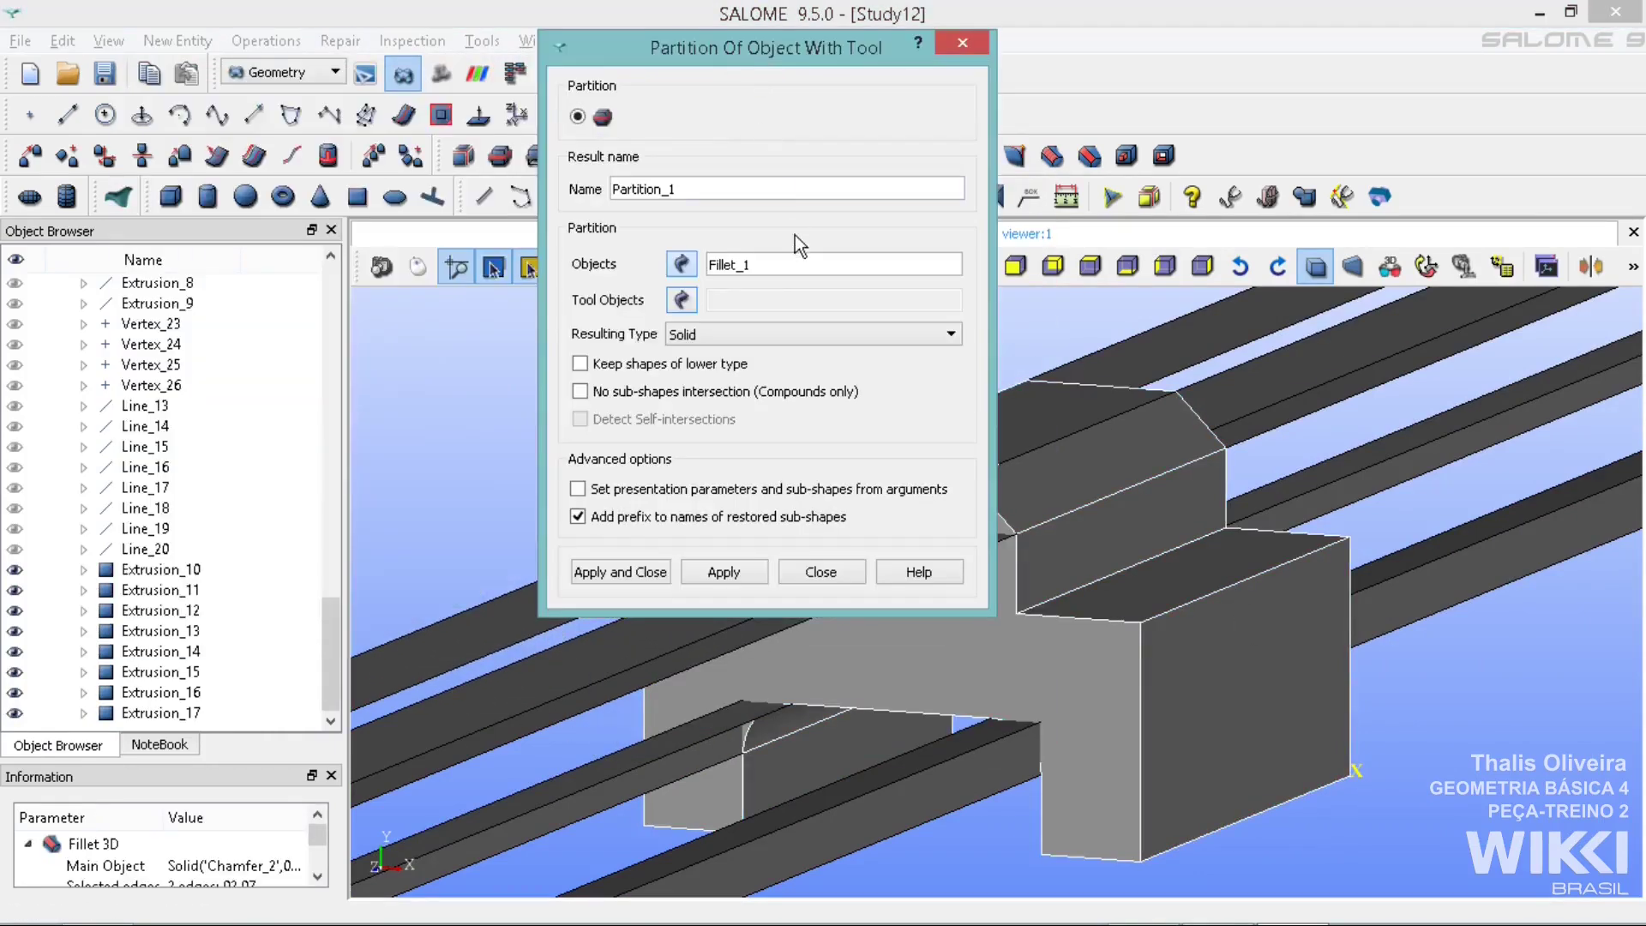
click(682, 299)
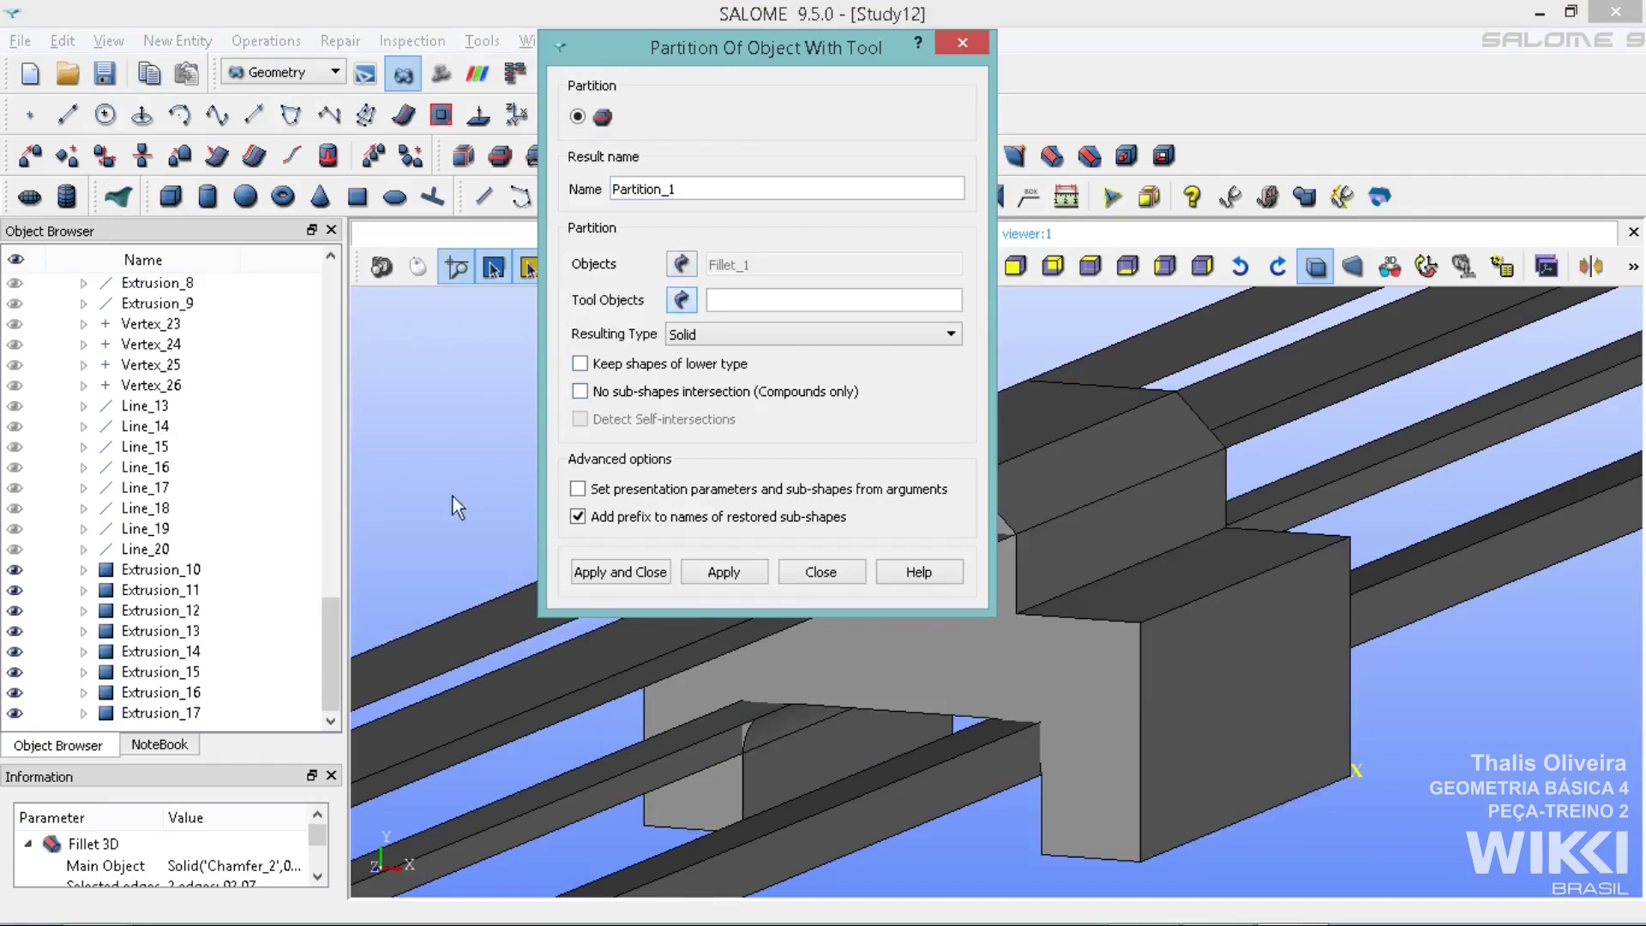
click(327, 650)
click(167, 571)
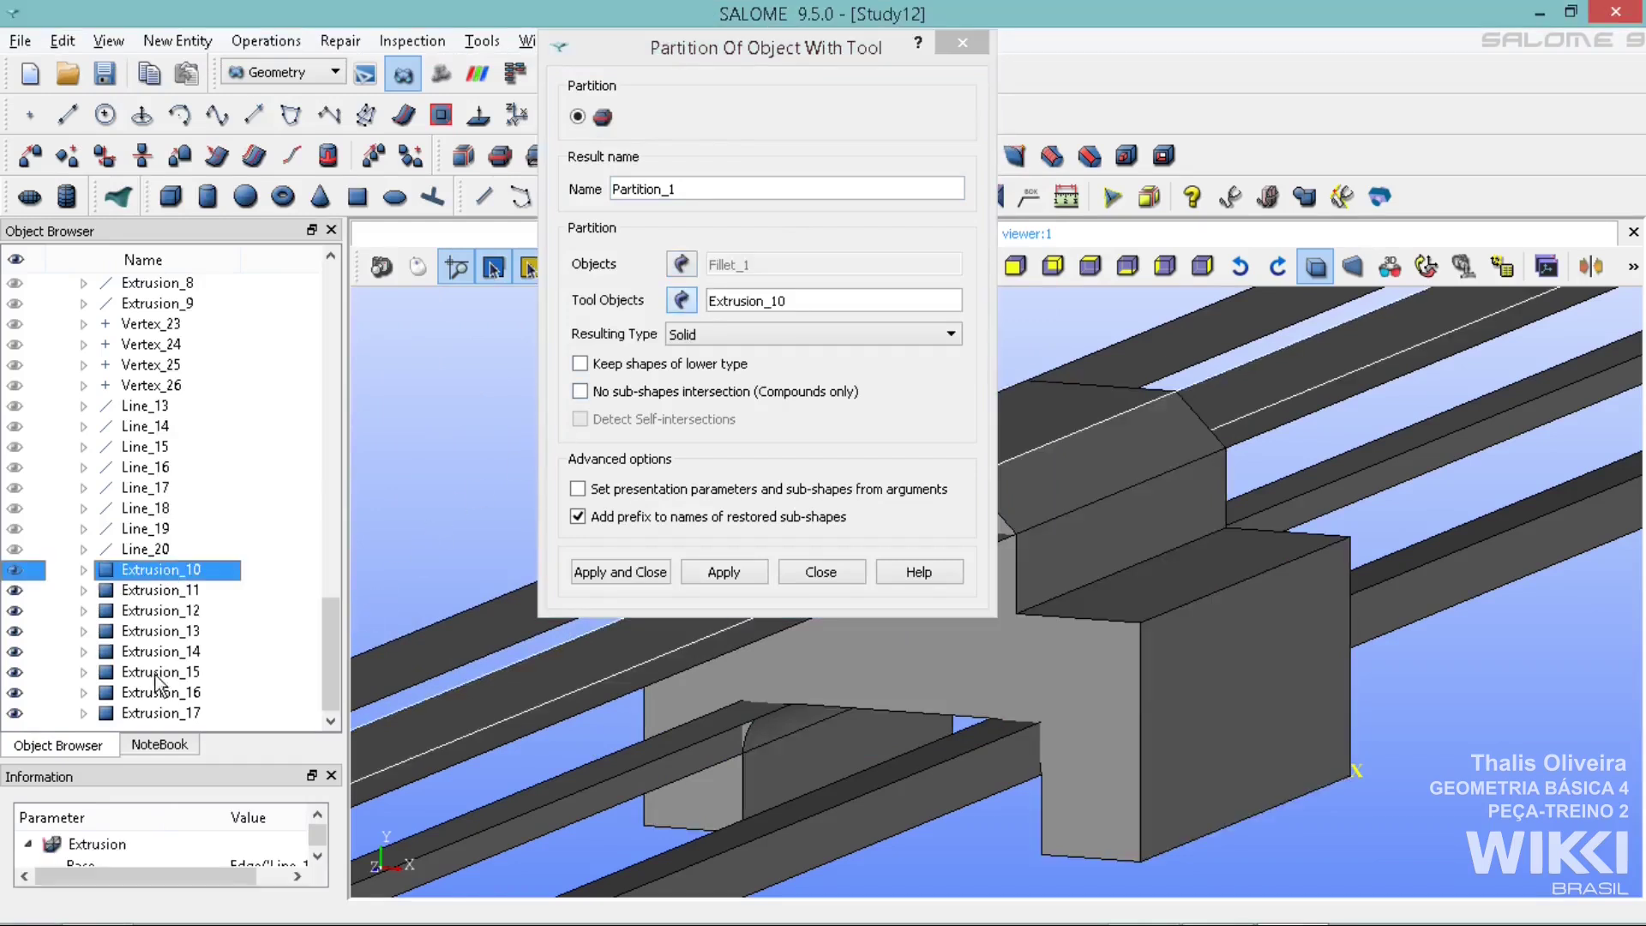
shift+click(164, 711)
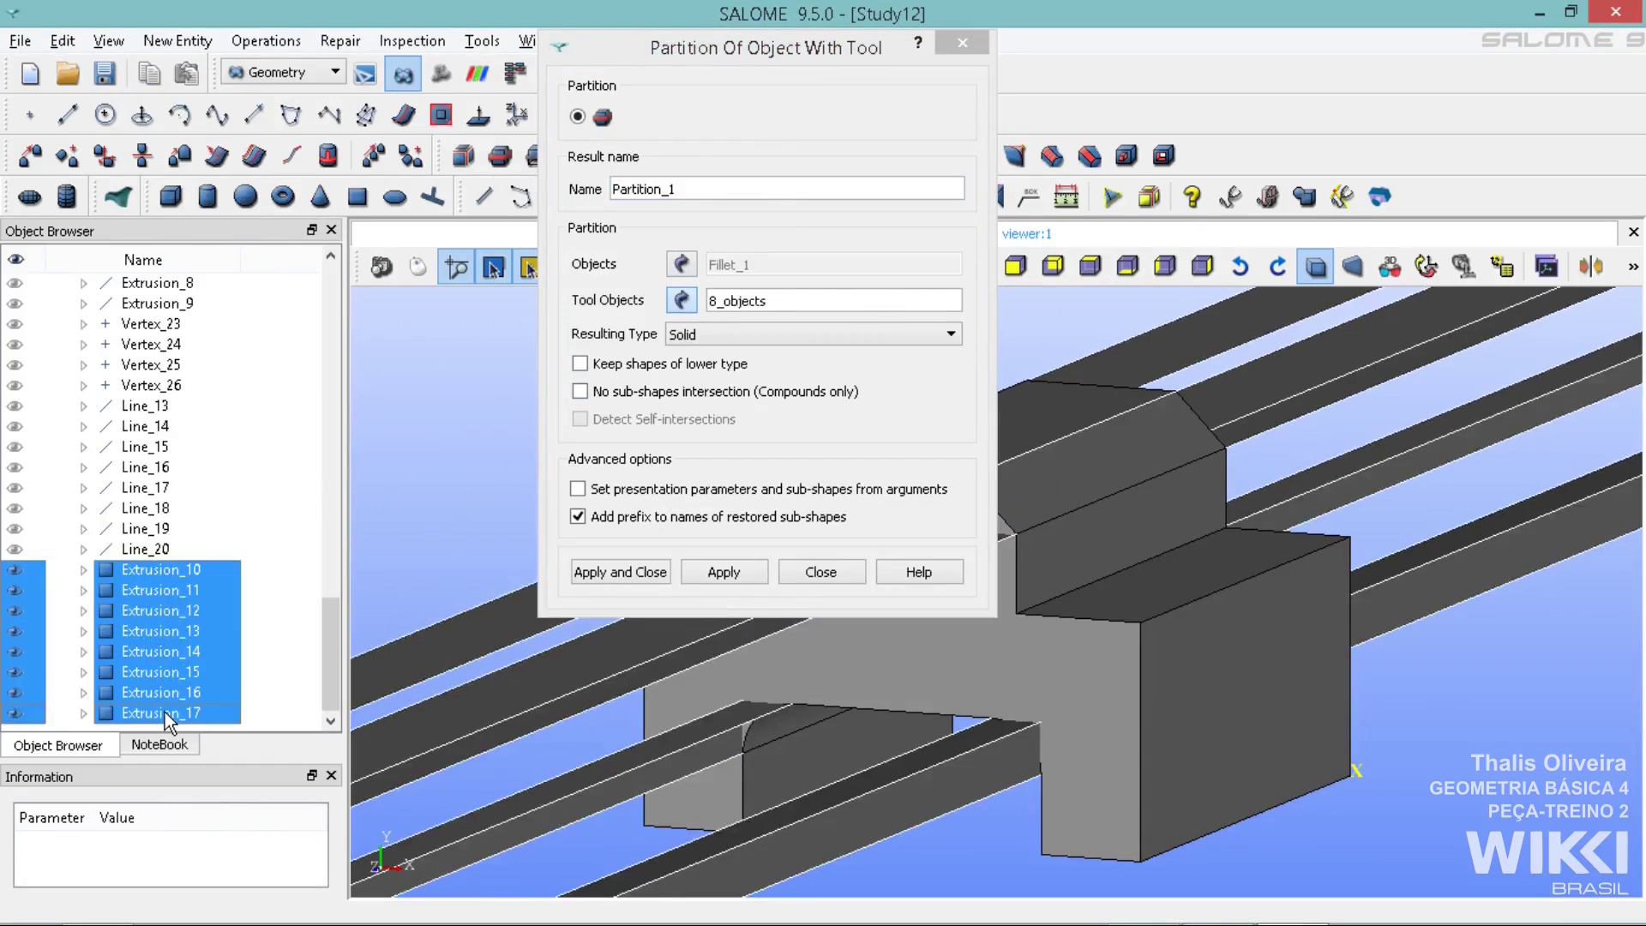
click(623, 573)
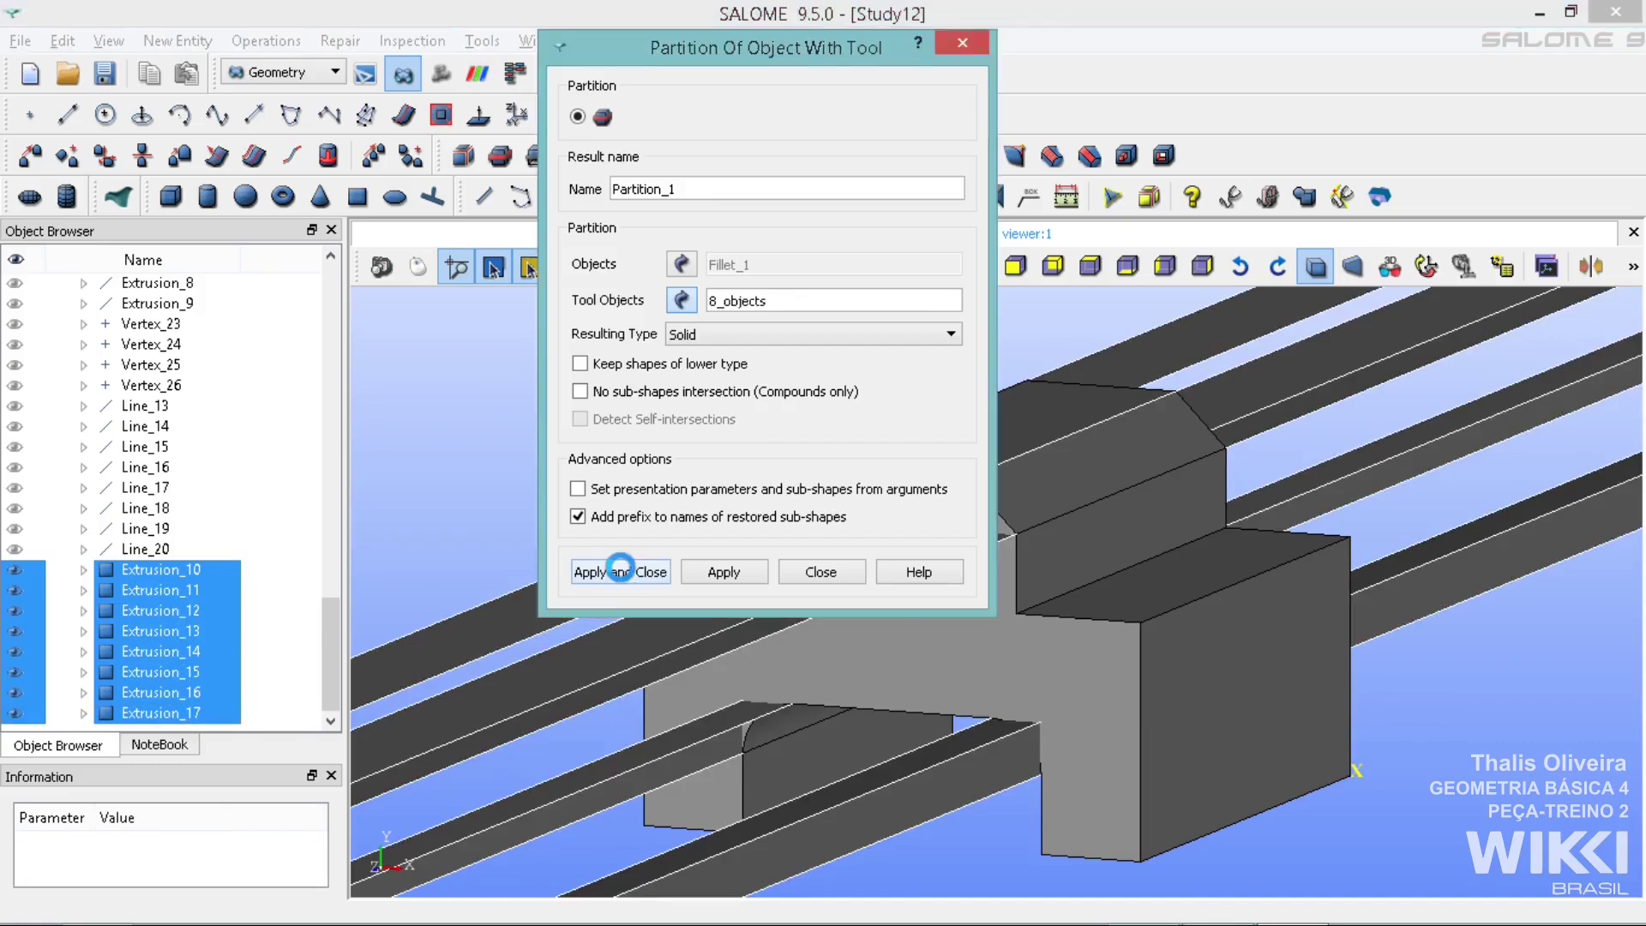
Examine the partitioned part from several angles, checking the divisions at the chamfers and the channel's fillets
ctrl+right_drag(959, 809, 1109, 520)
ctrl+right_drag(1243, 573, 1096, 834)
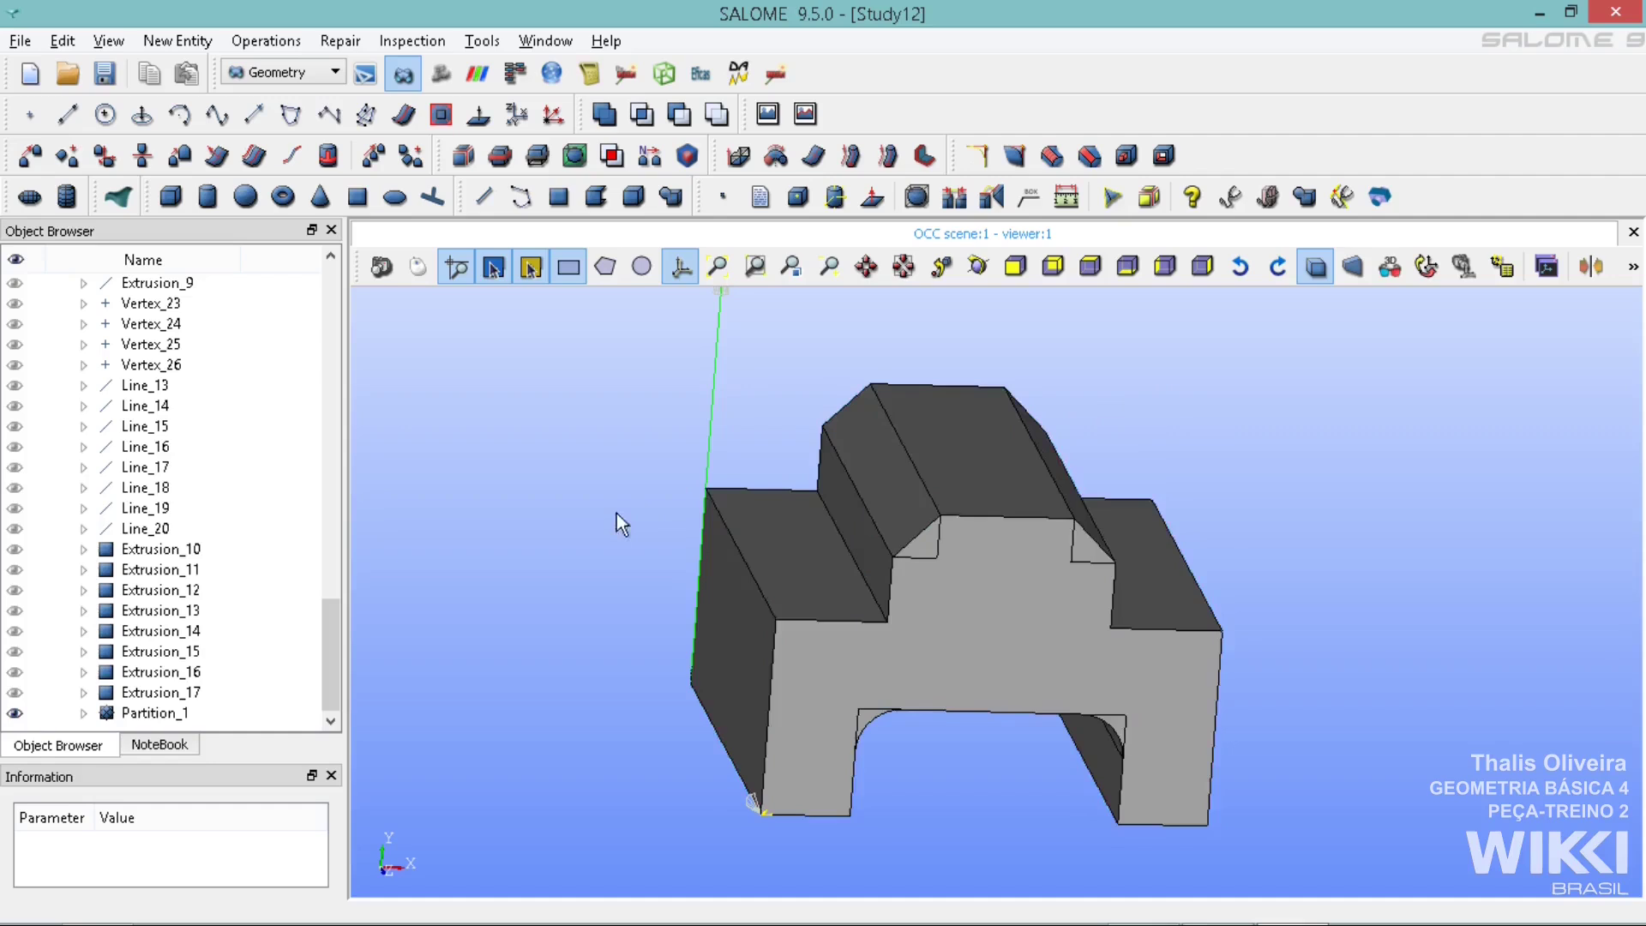
ctrl+right_drag(1283, 496, 1040, 599)
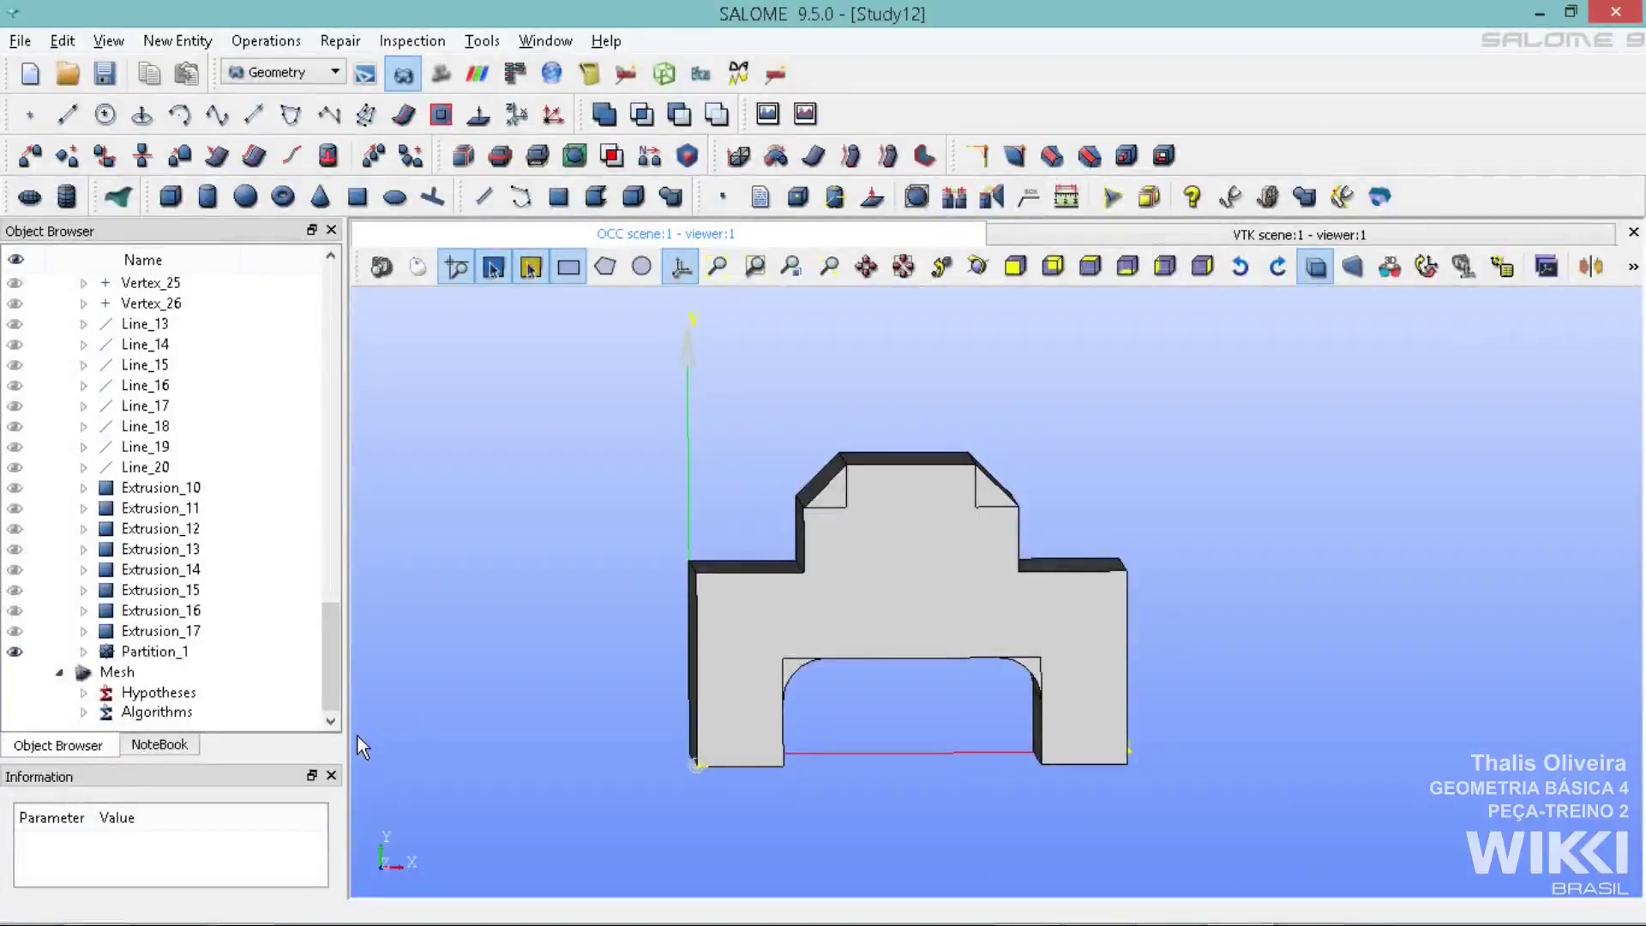
scroll(831, 652, up, 3)
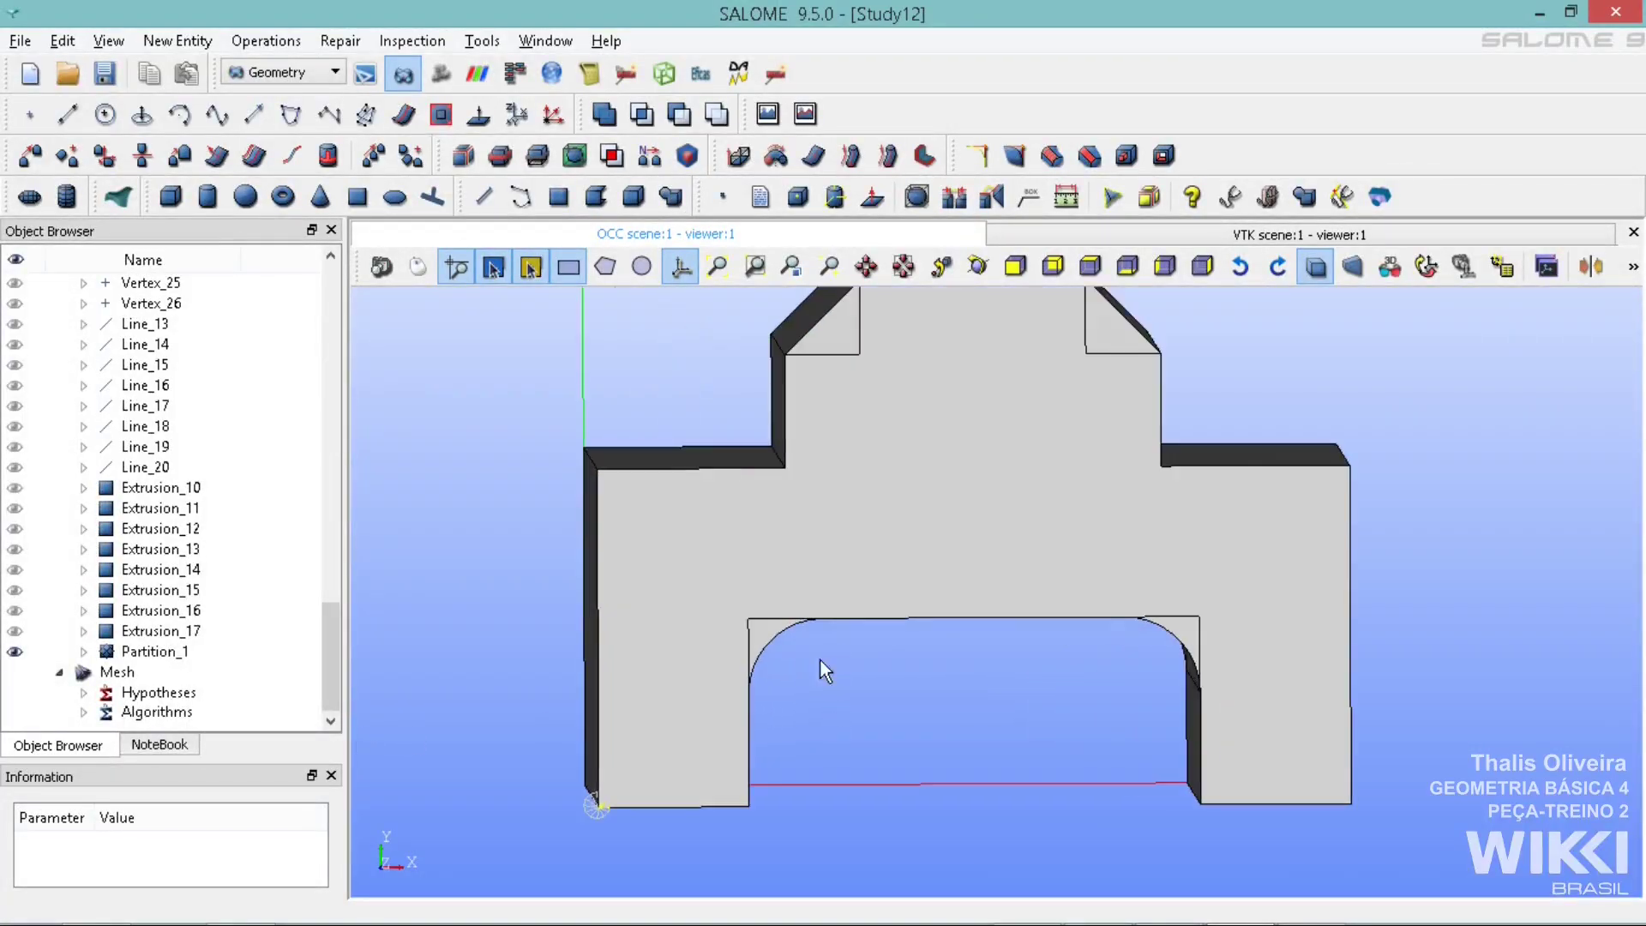
scroll(913, 592, up, 4)
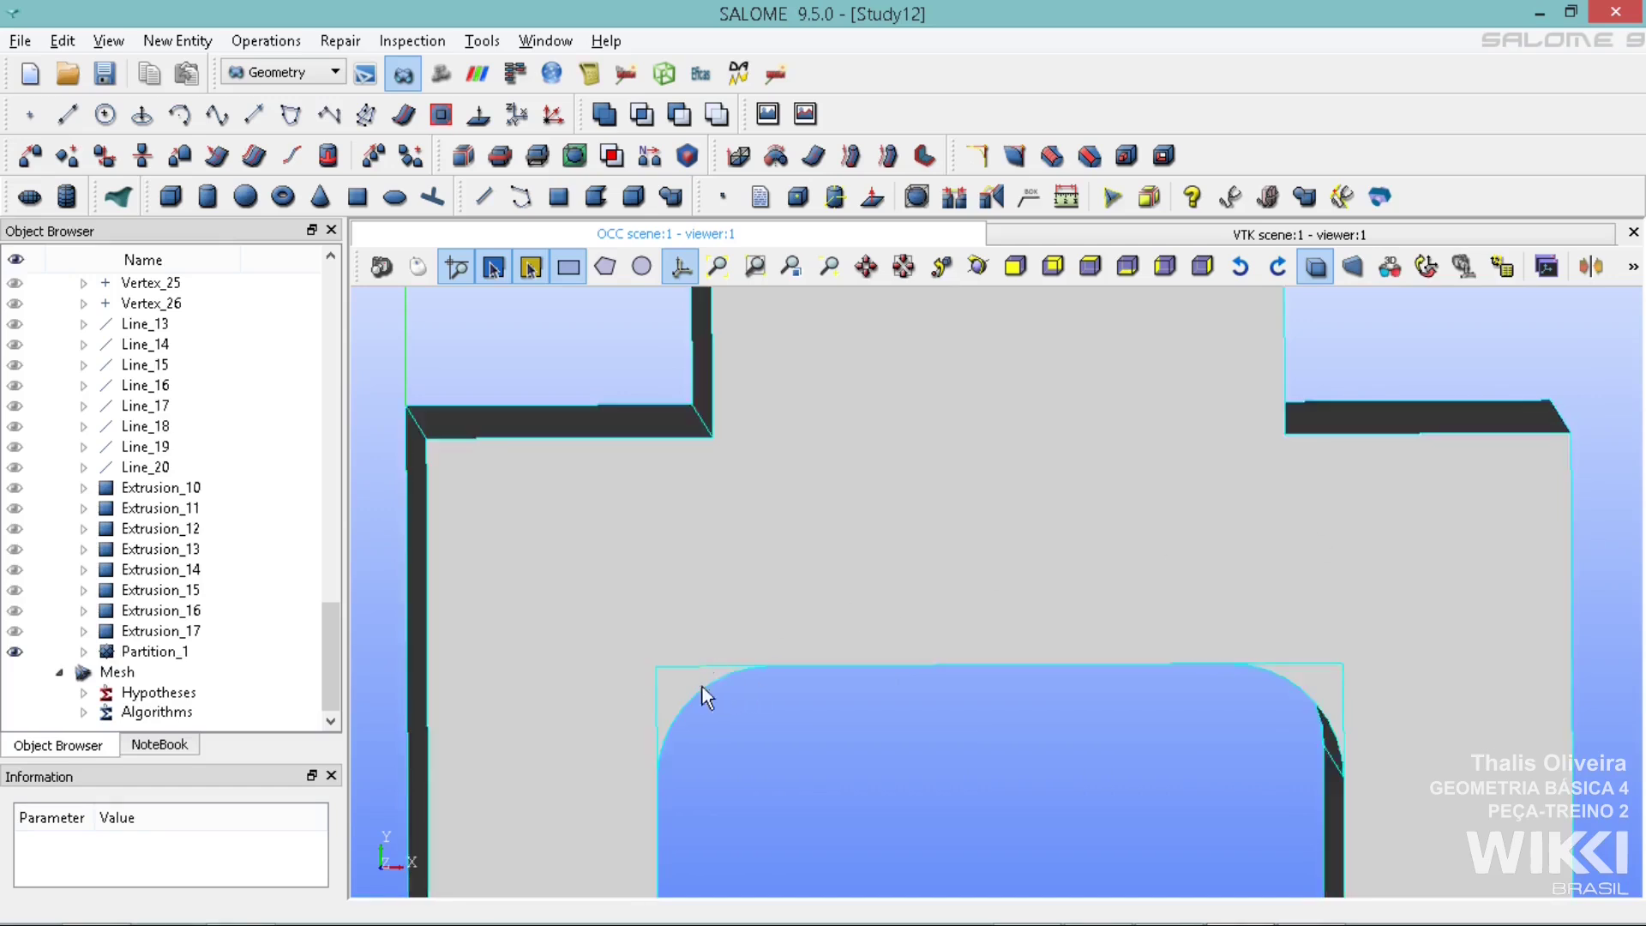
scroll(566, 321, down, 5)
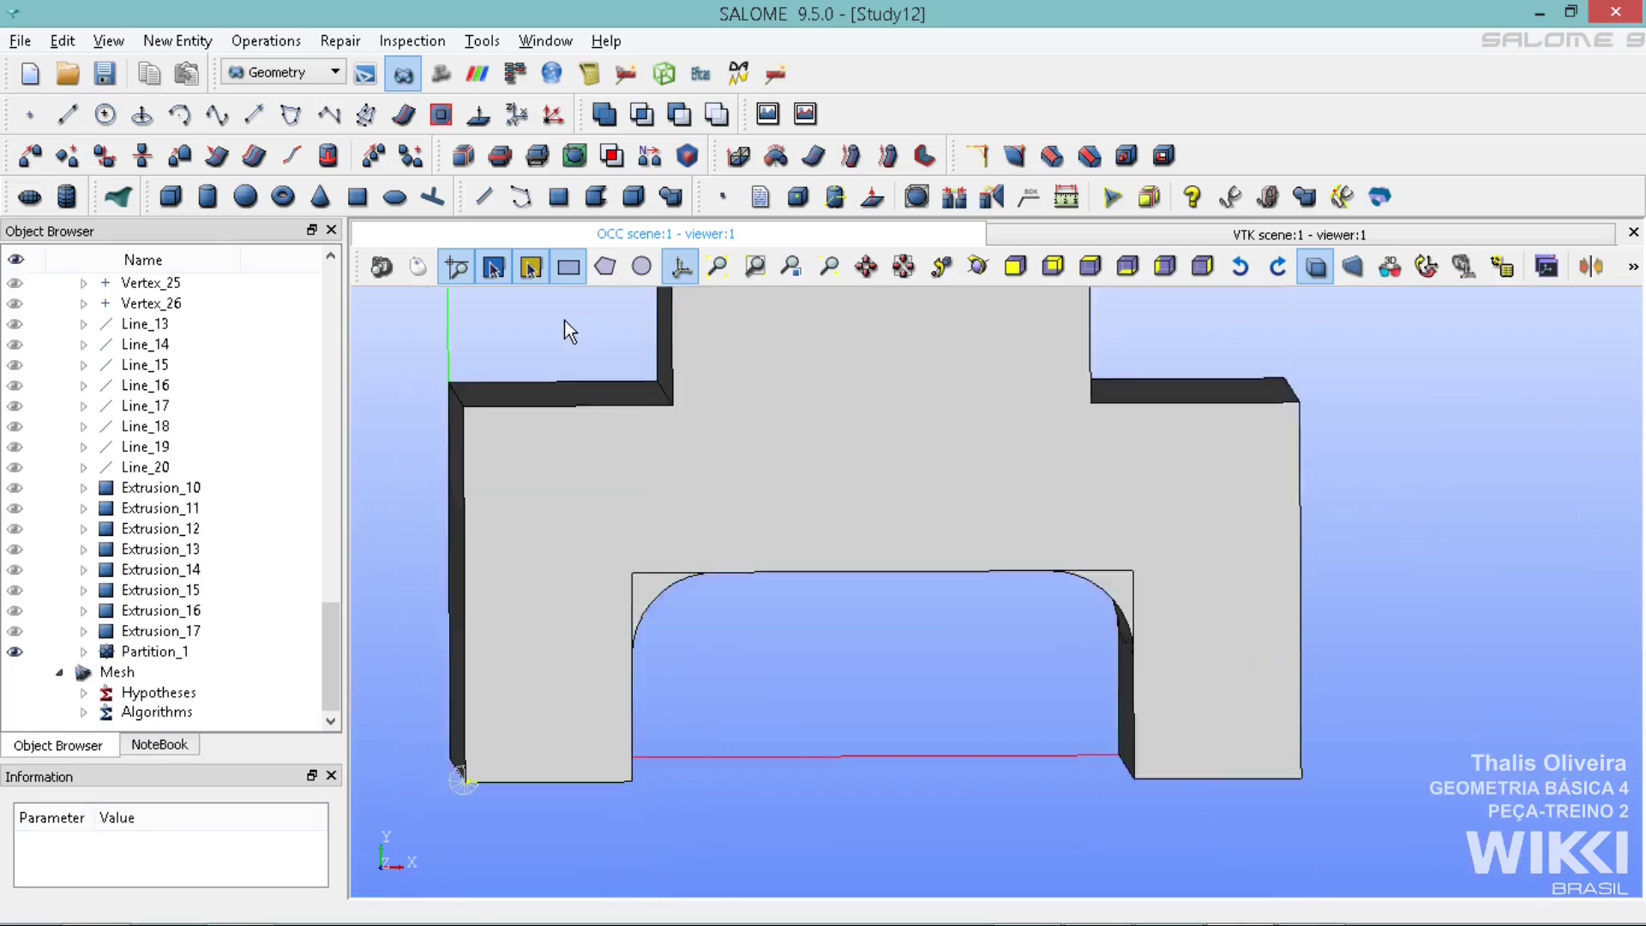
Create two points at the inner step corners of the part's front face, where the shoulders meet the upper block
click(30, 114)
drag(771, 274, 1283, 230)
click(962, 446)
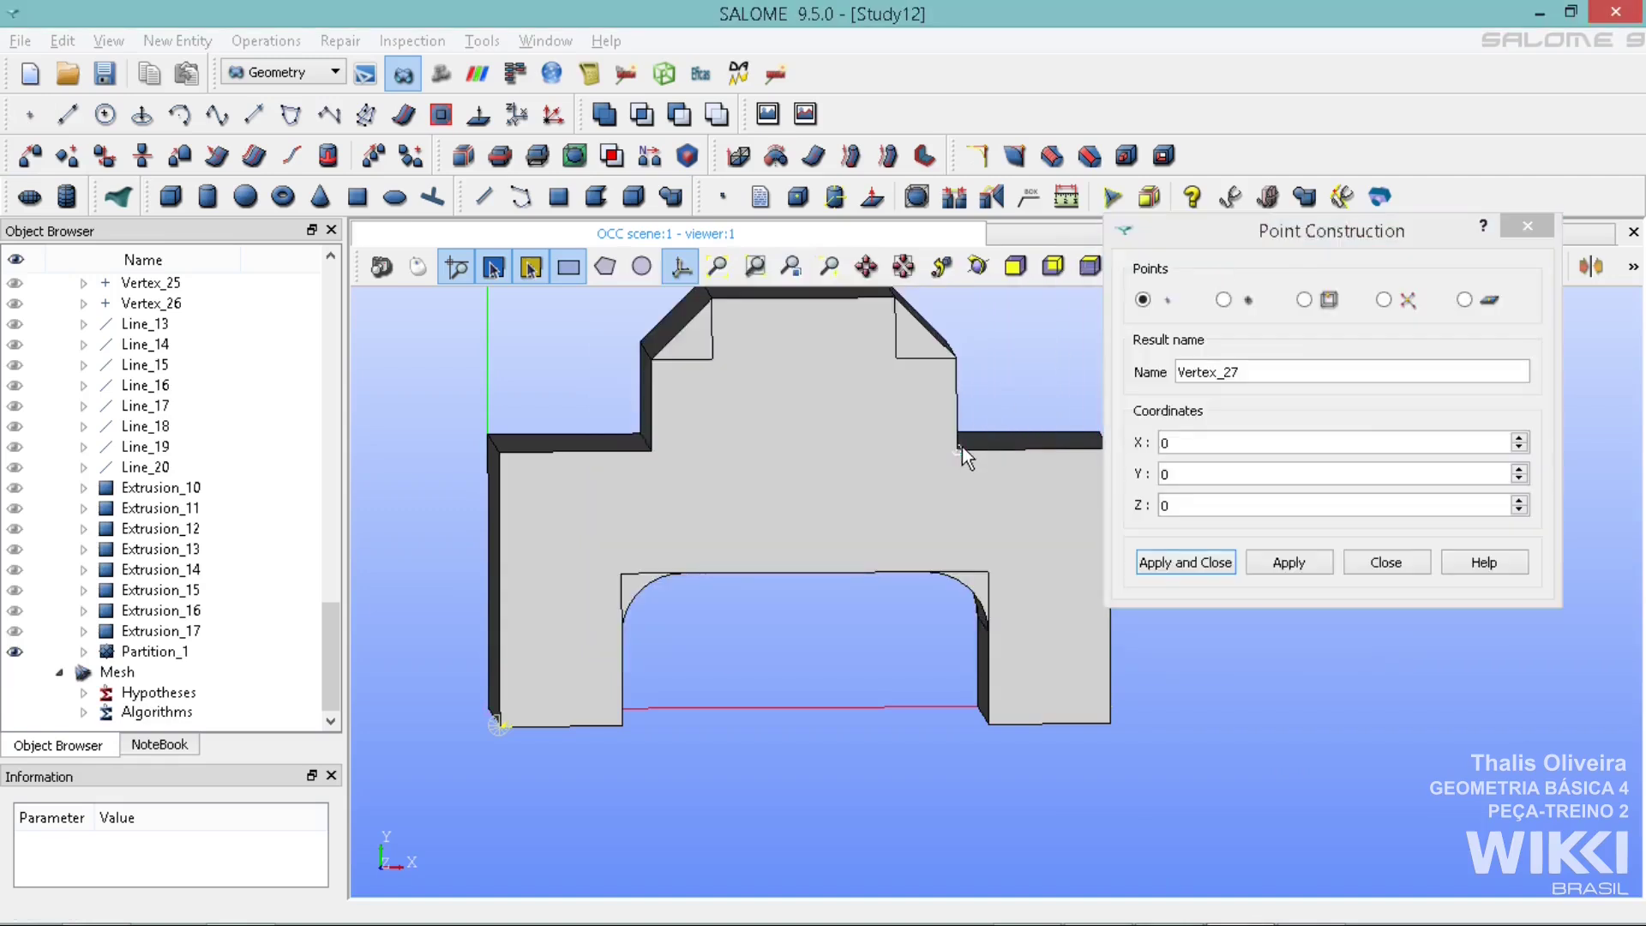
click(1289, 562)
click(651, 451)
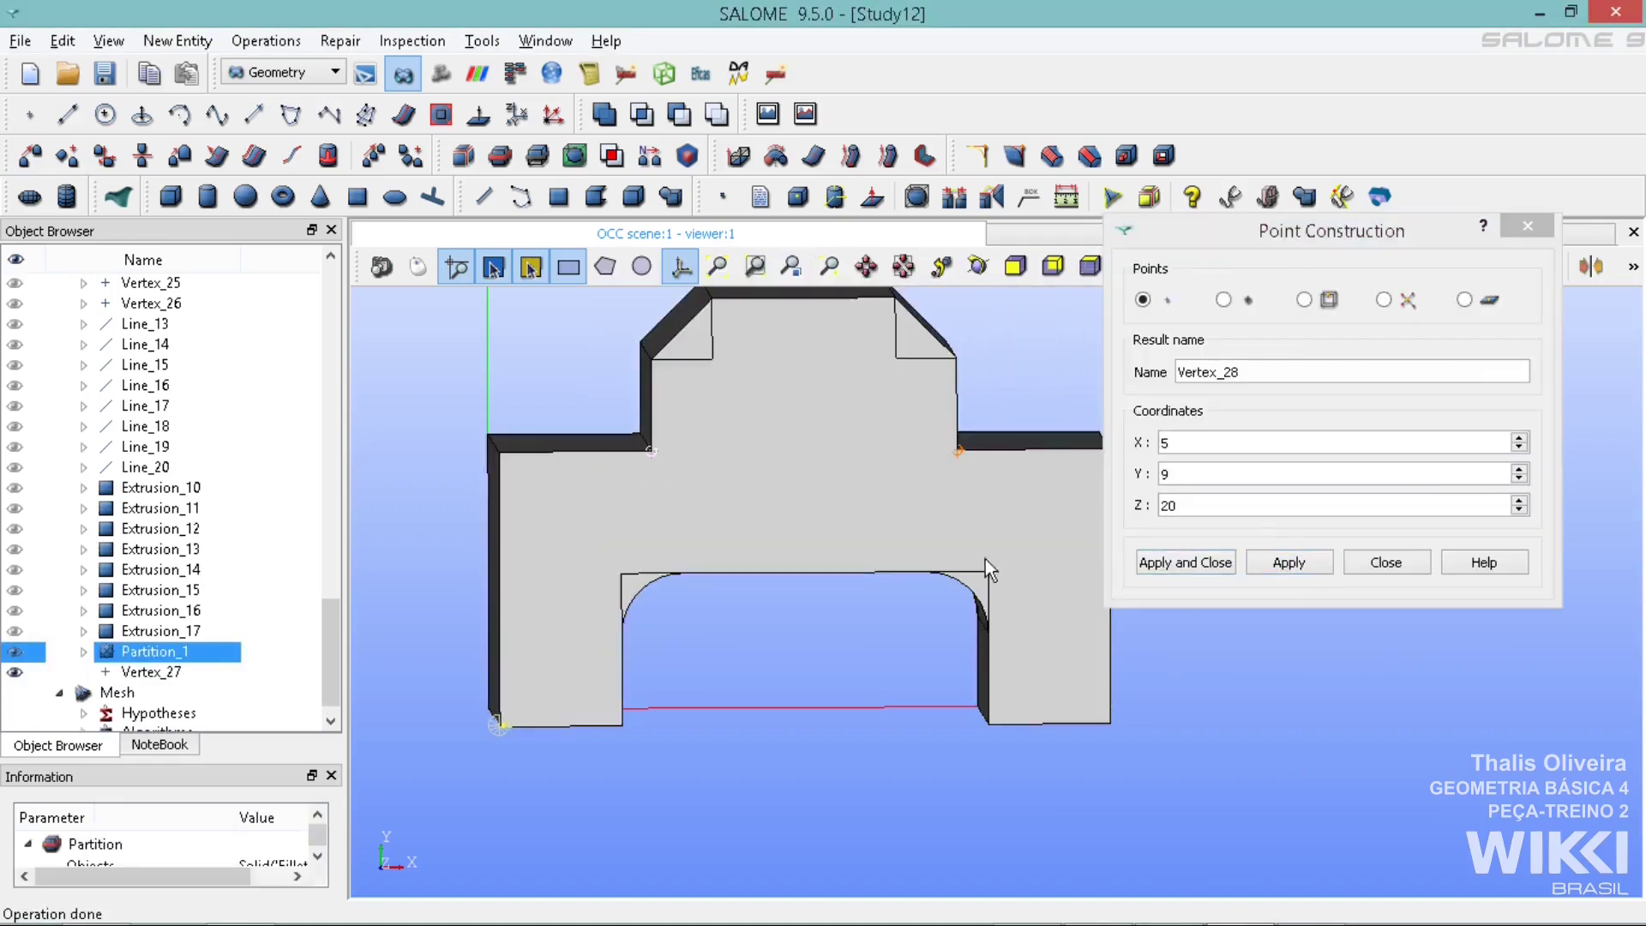
click(1206, 561)
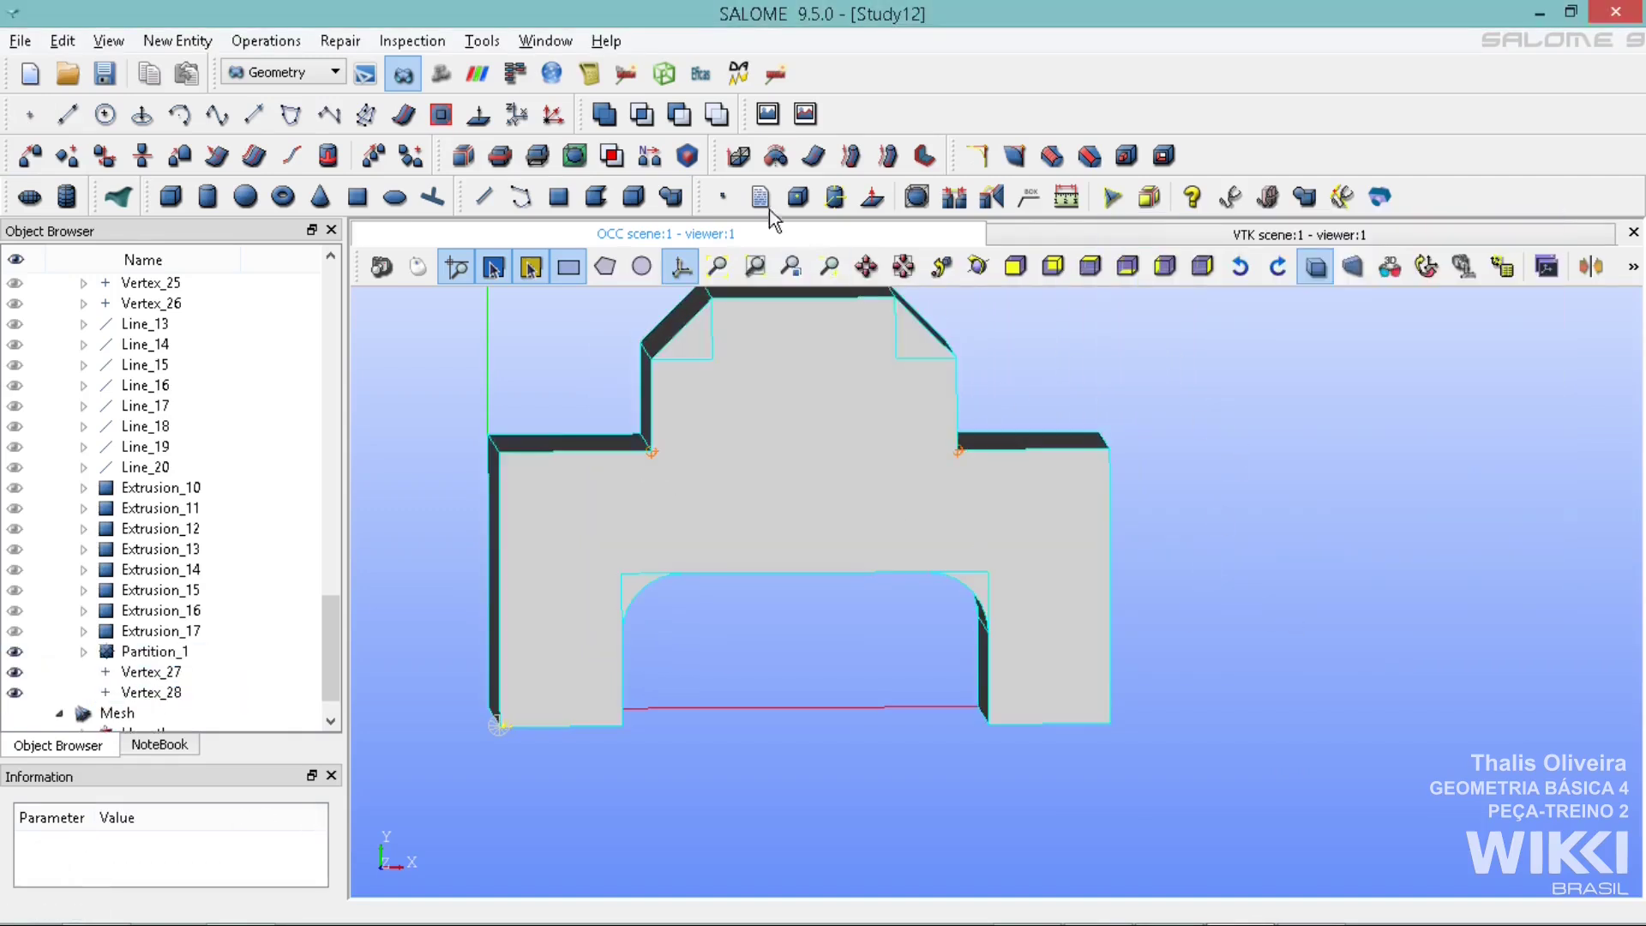
Extrude Vertex_27 and Vertex_28 along the front face's outer vertical edge (Partition_1:edge_37) with a height of 10
click(737, 157)
drag(770, 182, 1264, 182)
click(957, 450)
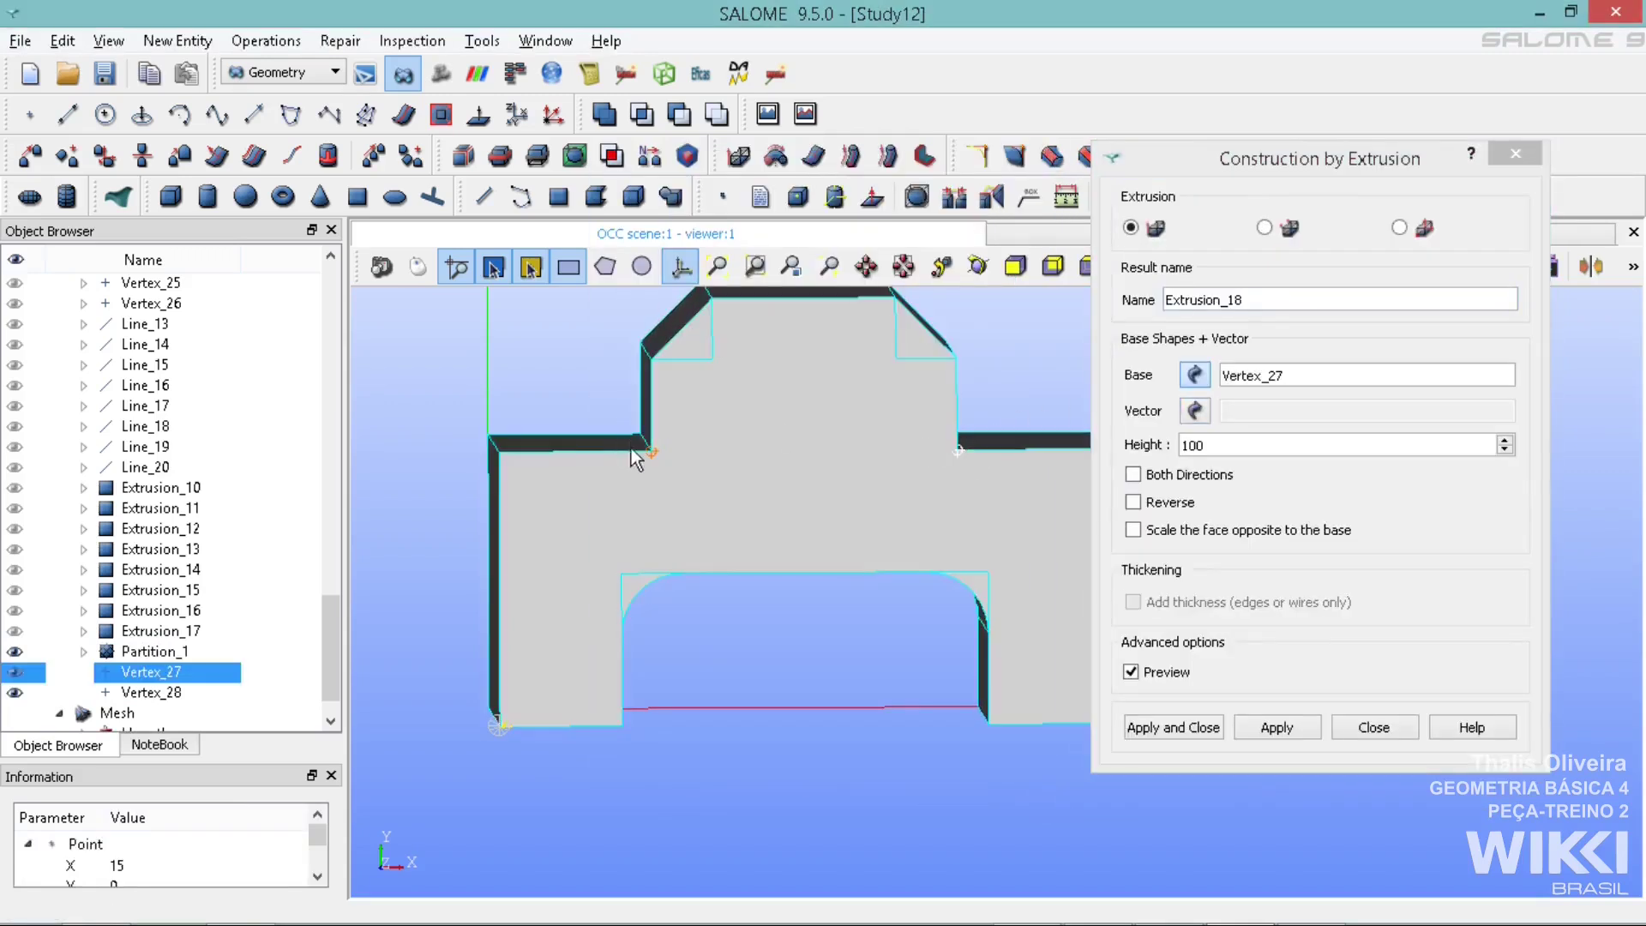
shift+click(651, 449)
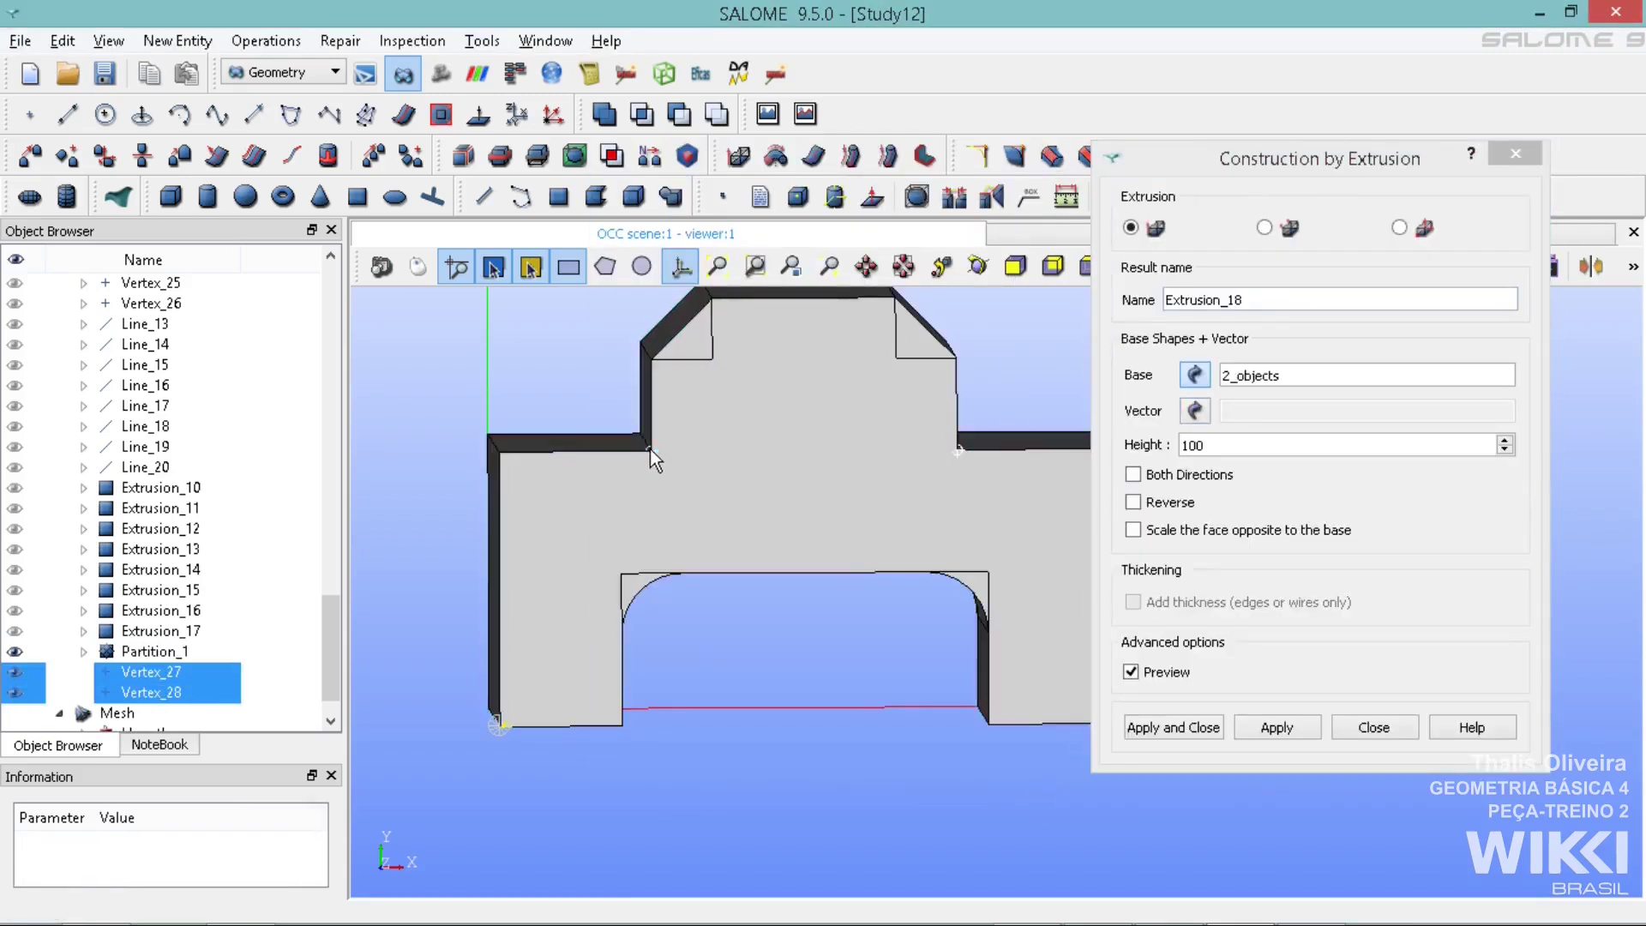
click(1193, 412)
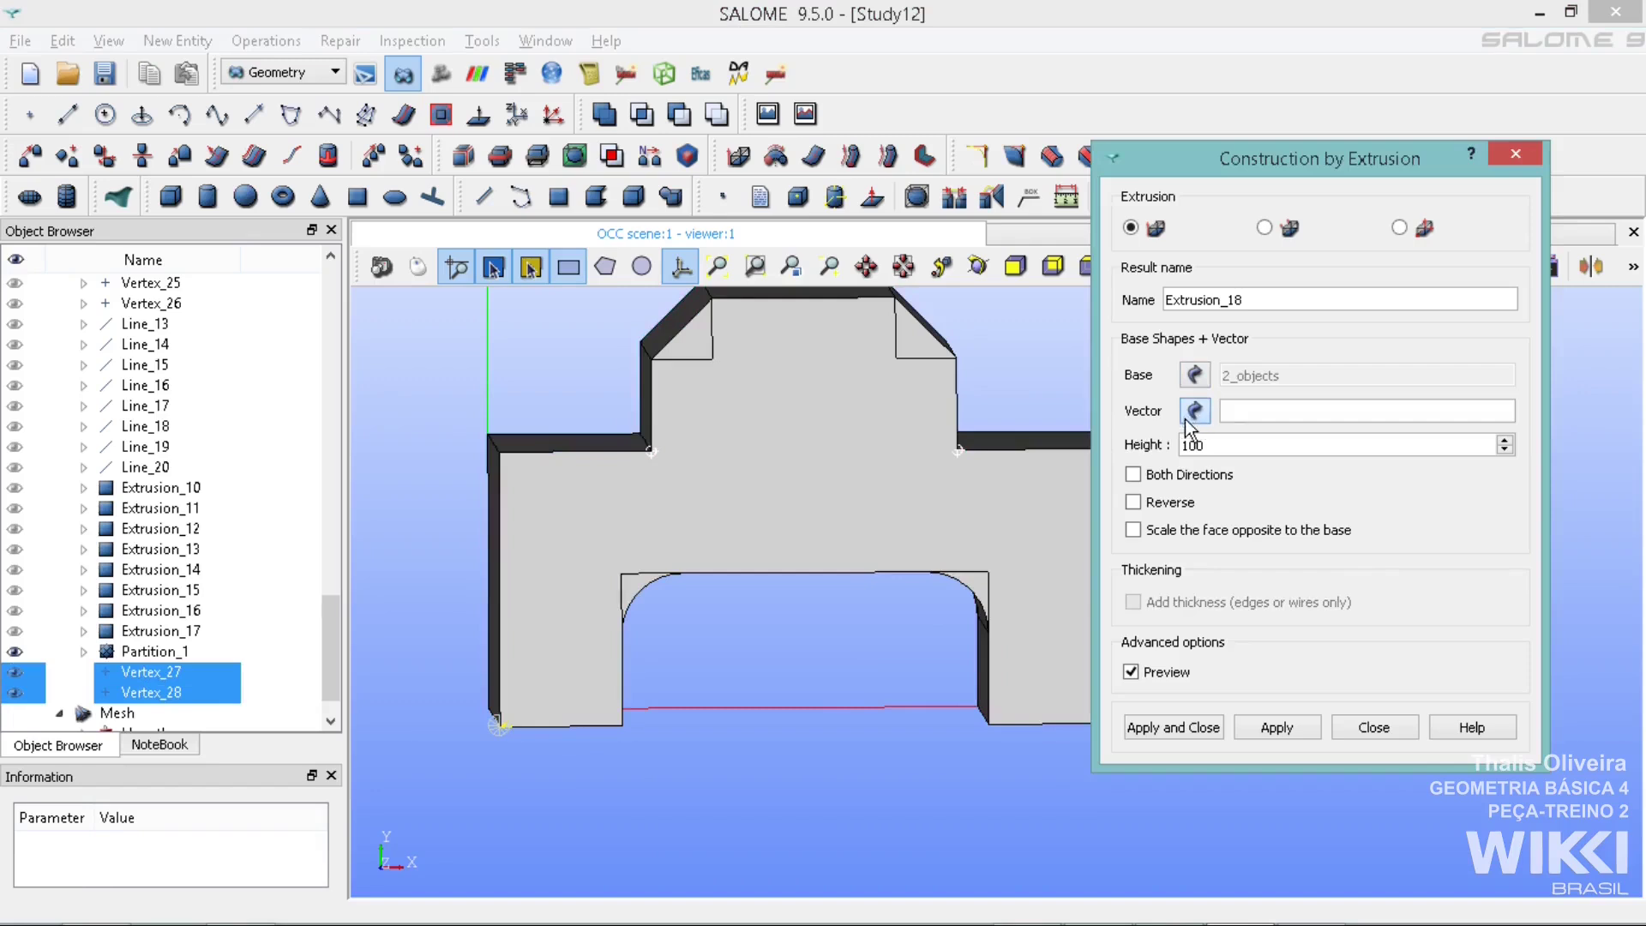
ctrl+right_drag(830, 639, 898, 679)
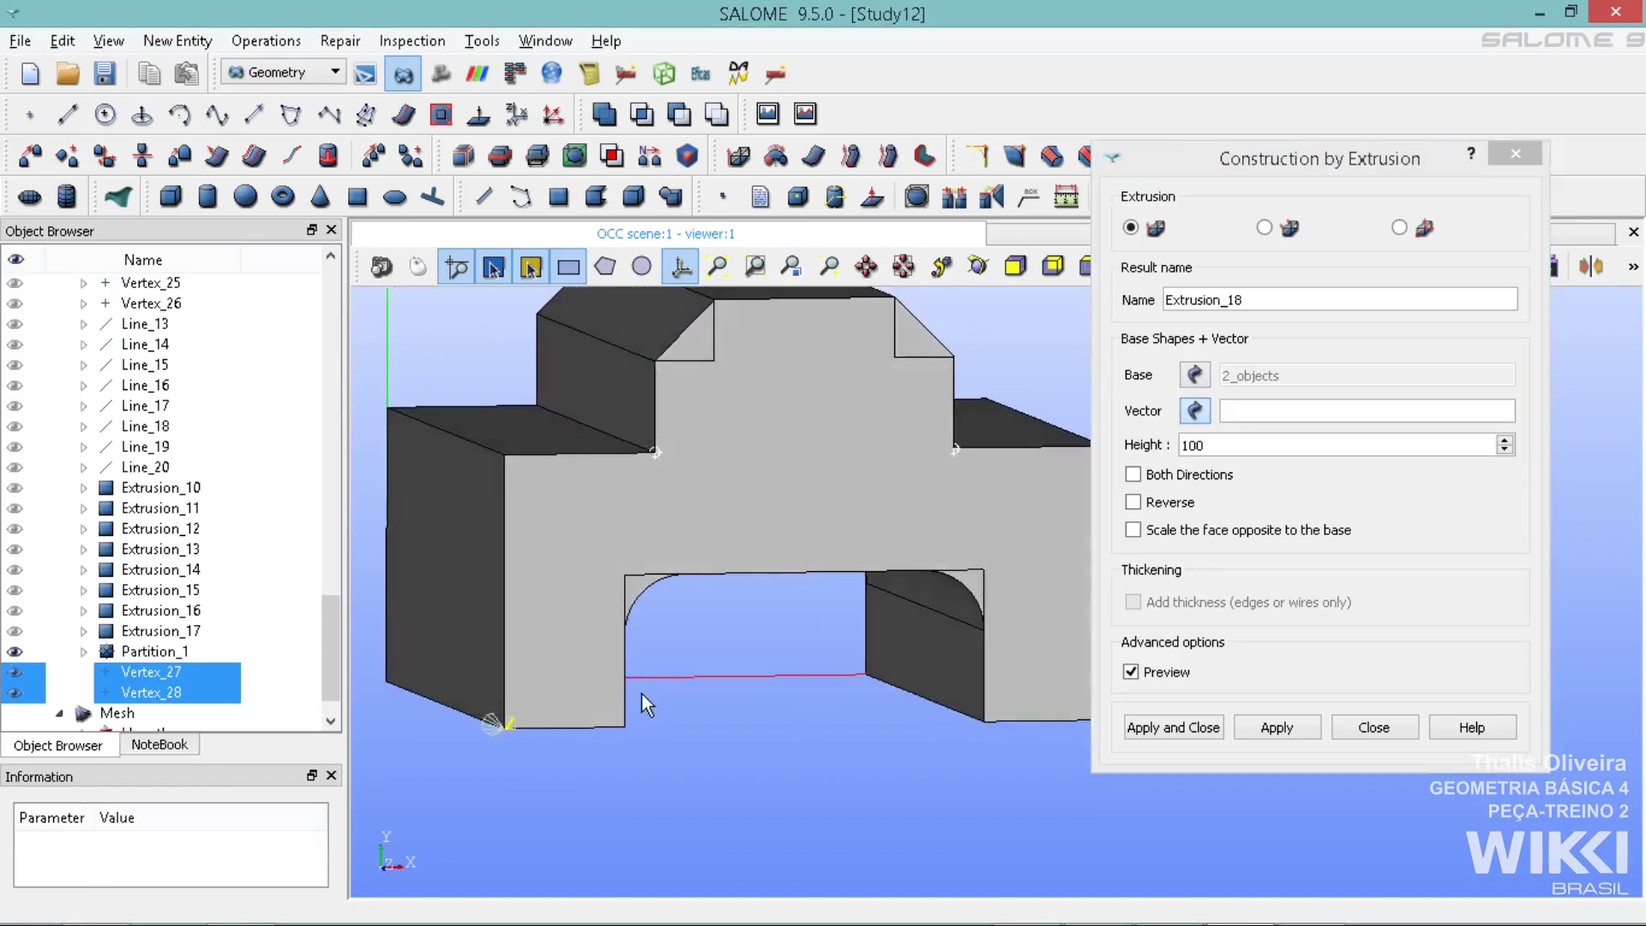
click(504, 605)
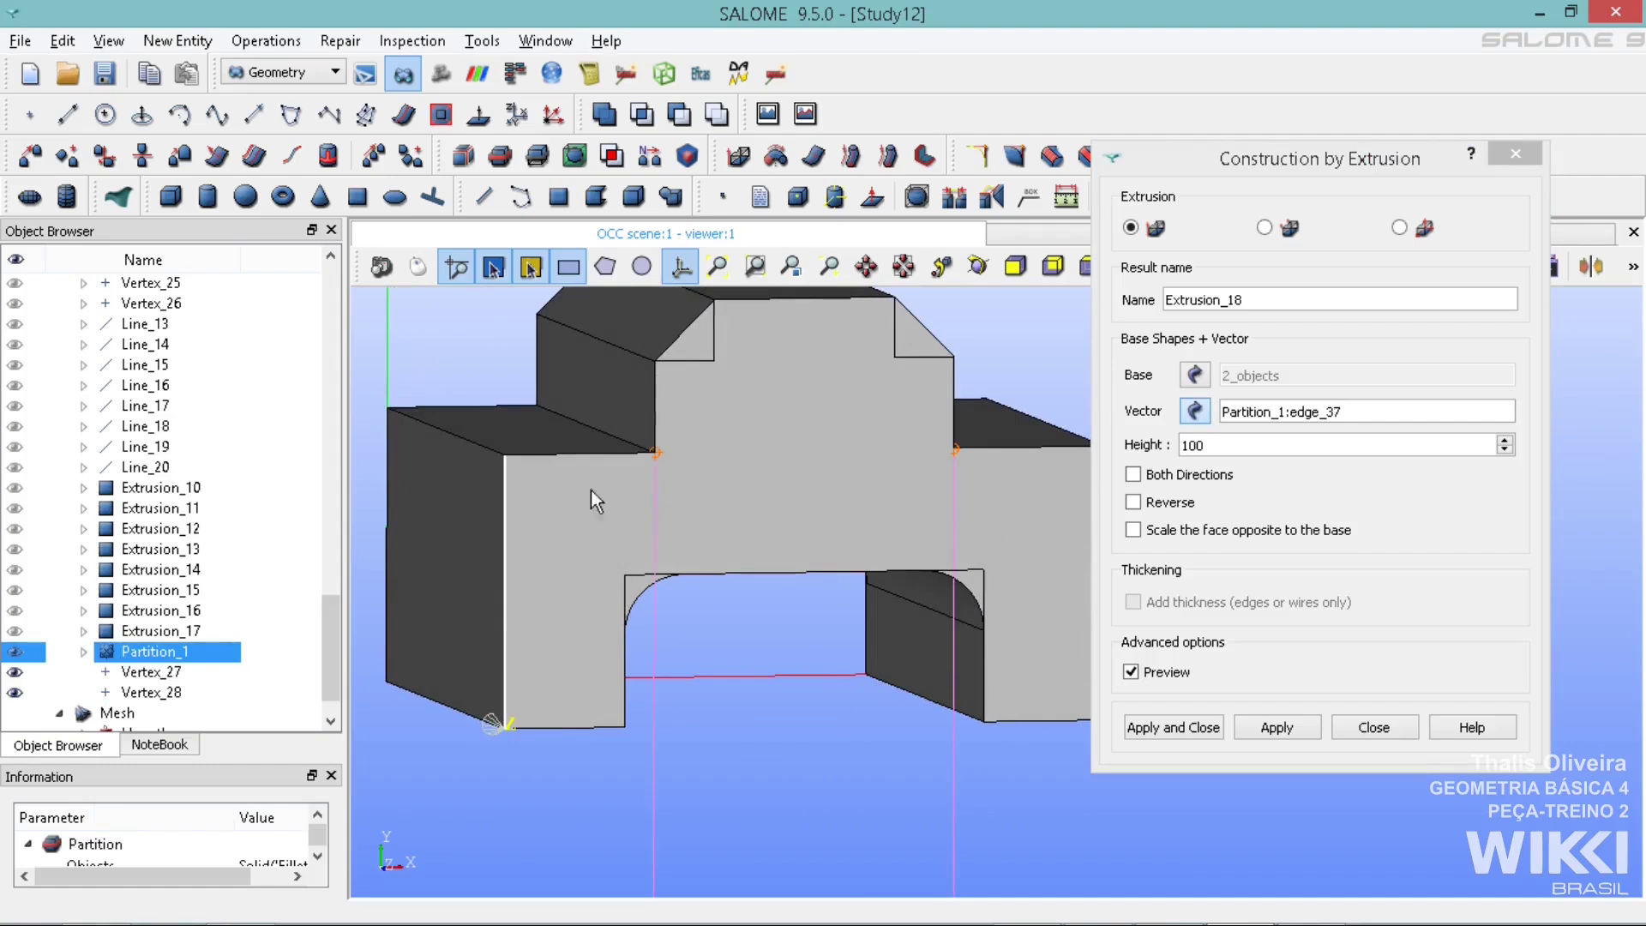
click(1238, 444)
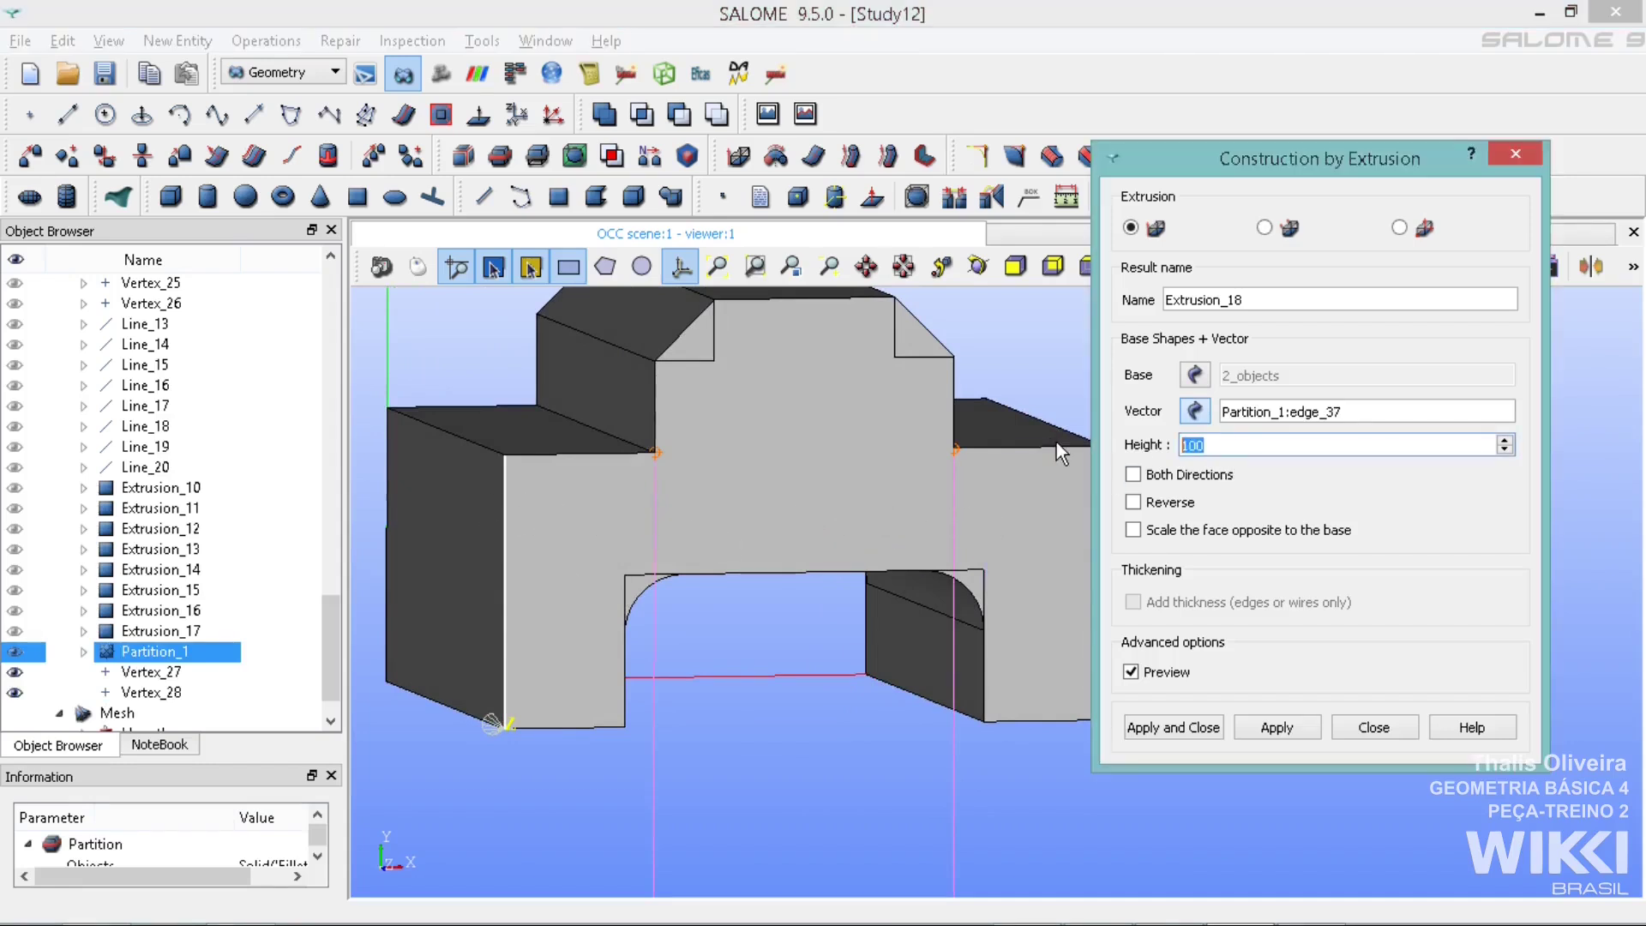
text(10)
click(1164, 727)
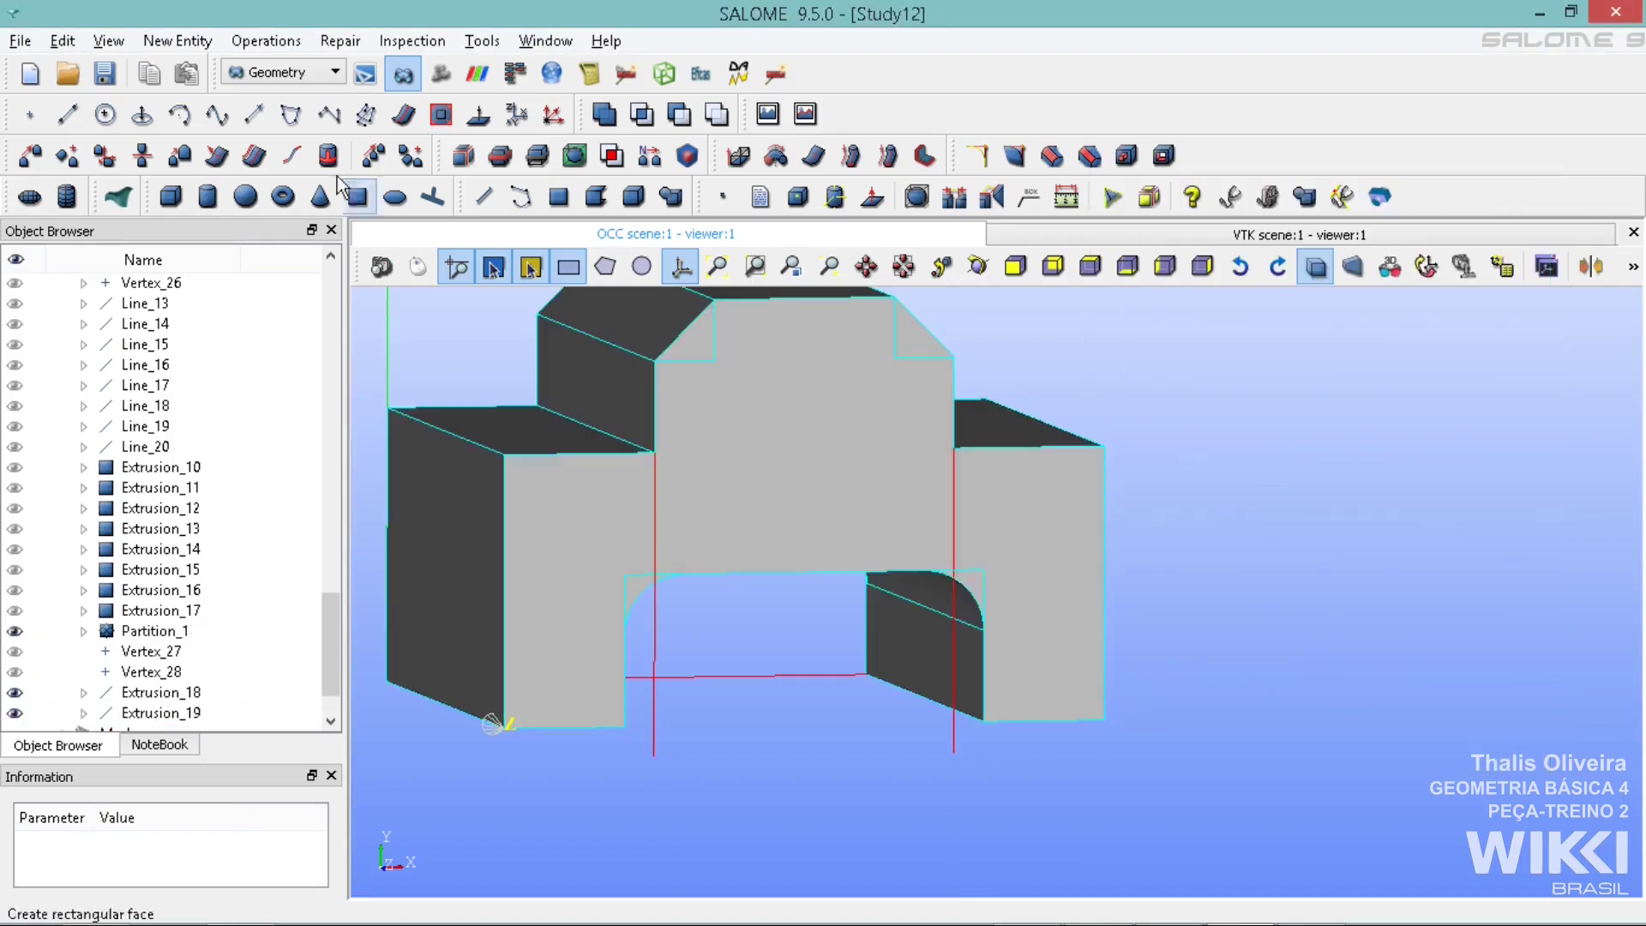
Create a point by line intersection between Extrusion_18 and the upper edge of the adjacent channel fillet block (Partition_1:edge_65)
click(21, 120)
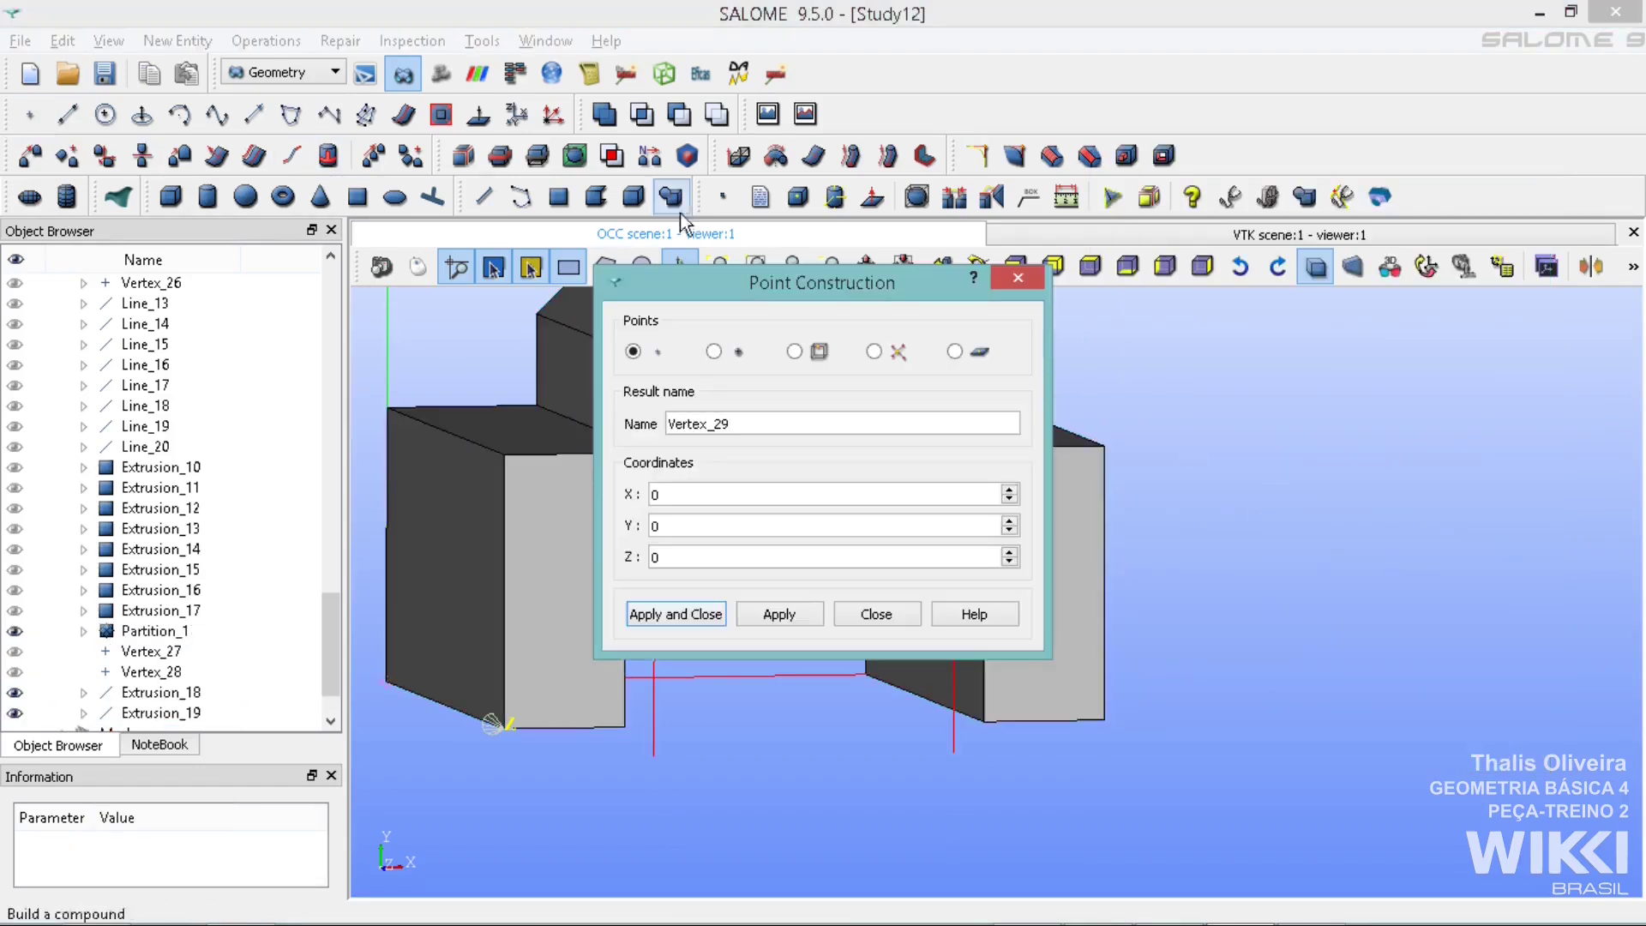
drag(817, 293, 1365, 130)
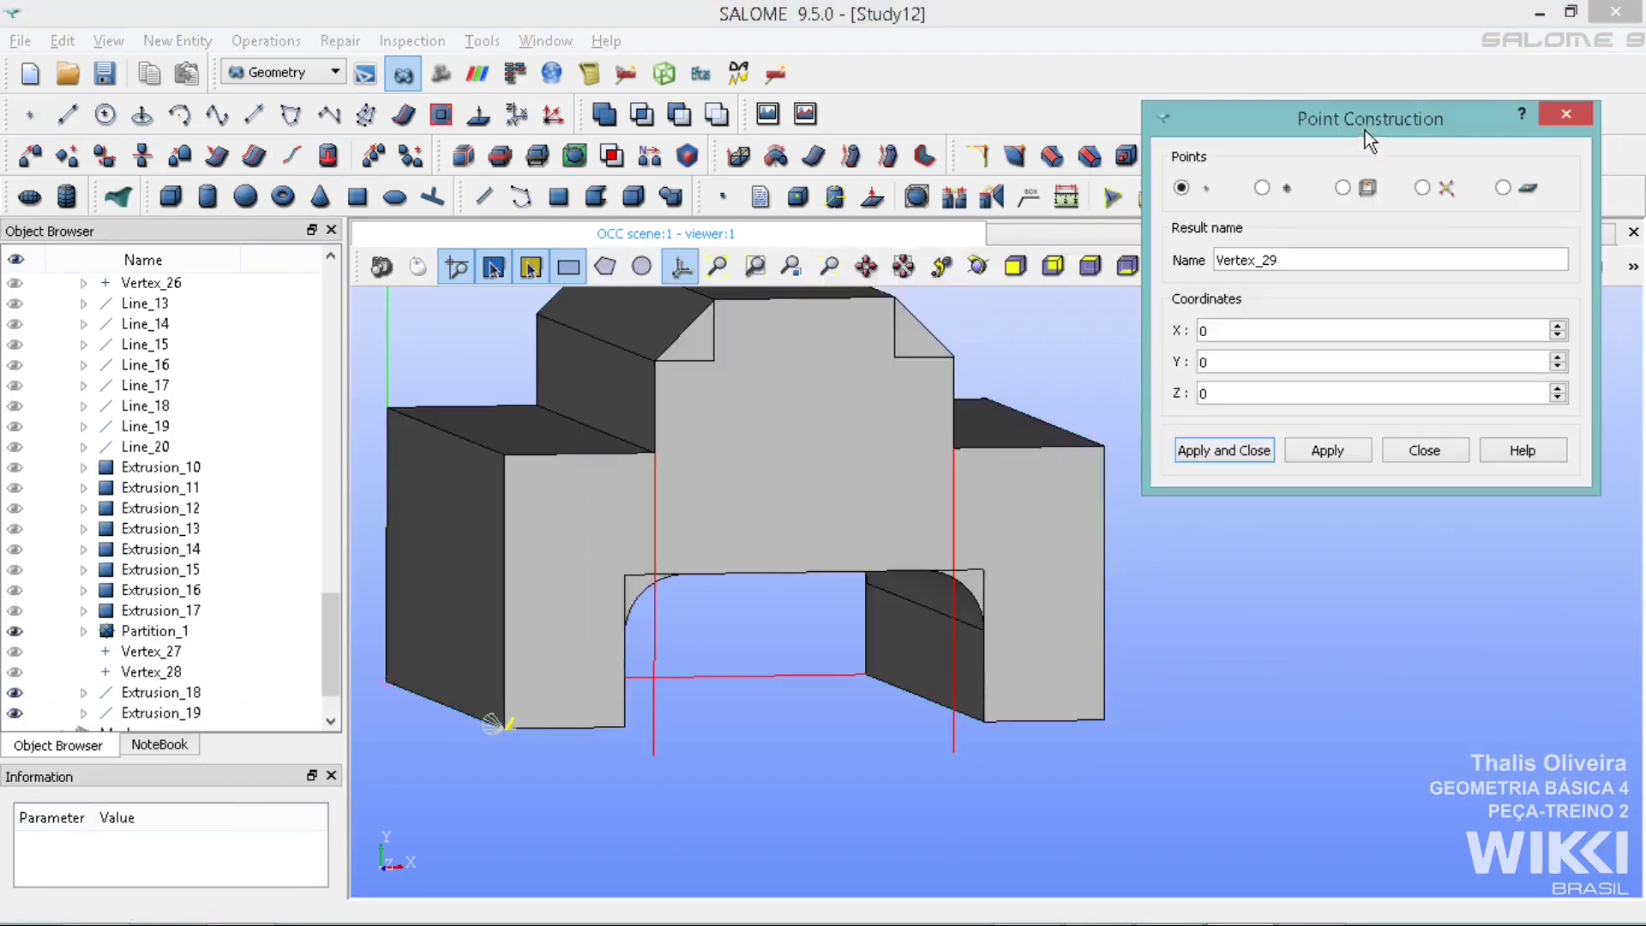
click(1423, 188)
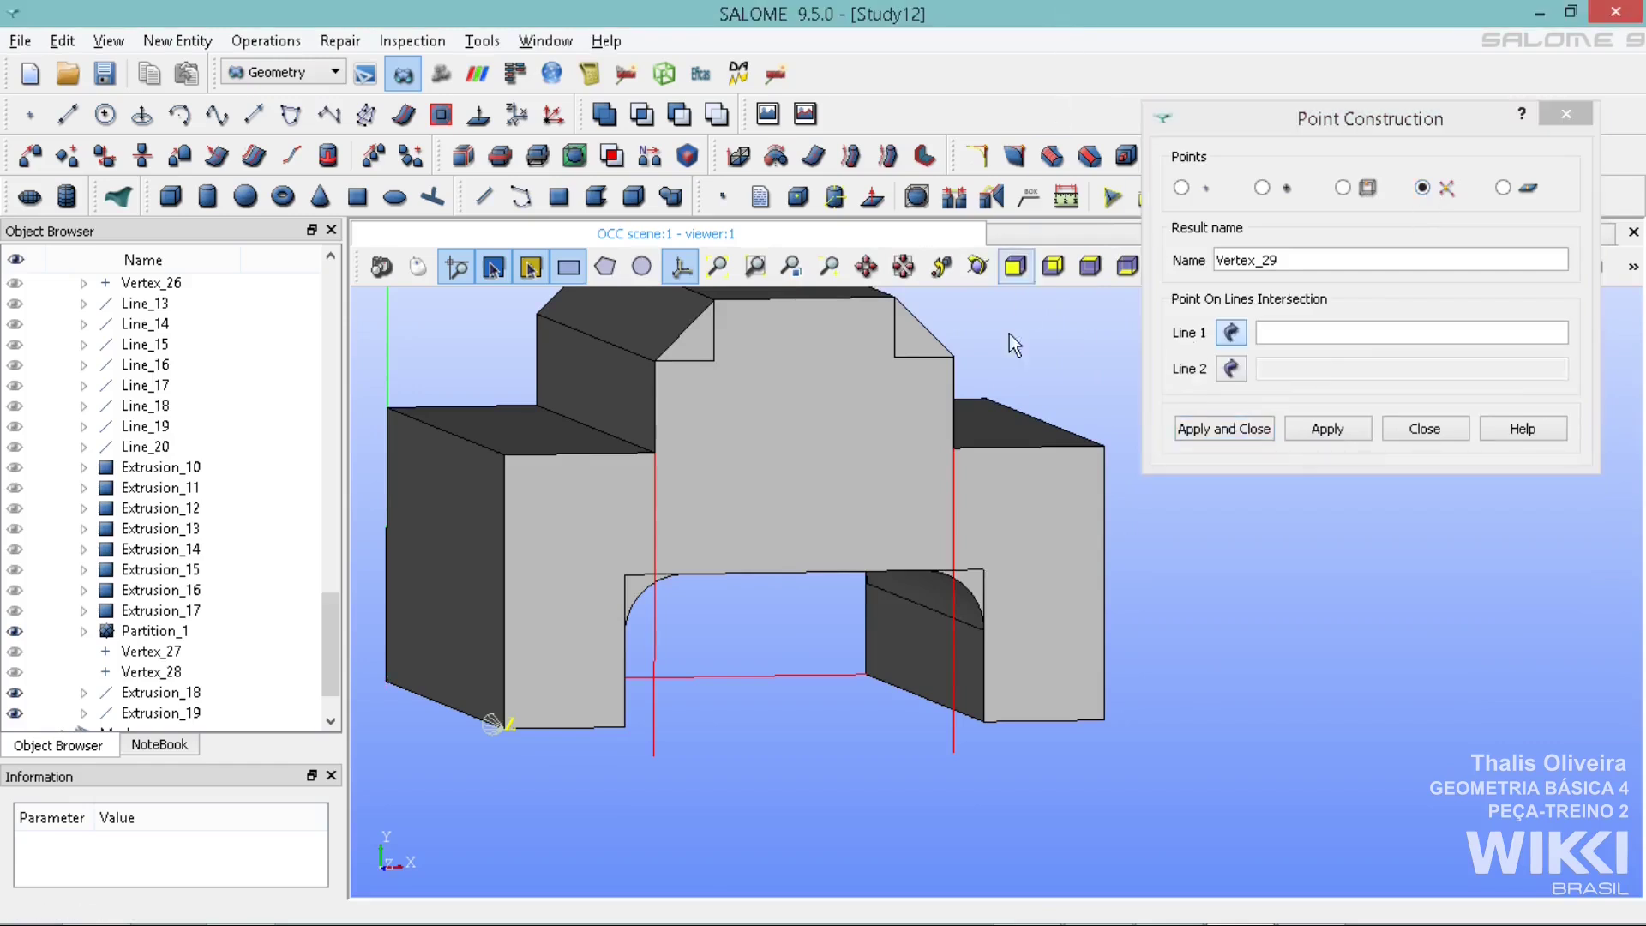
click(955, 503)
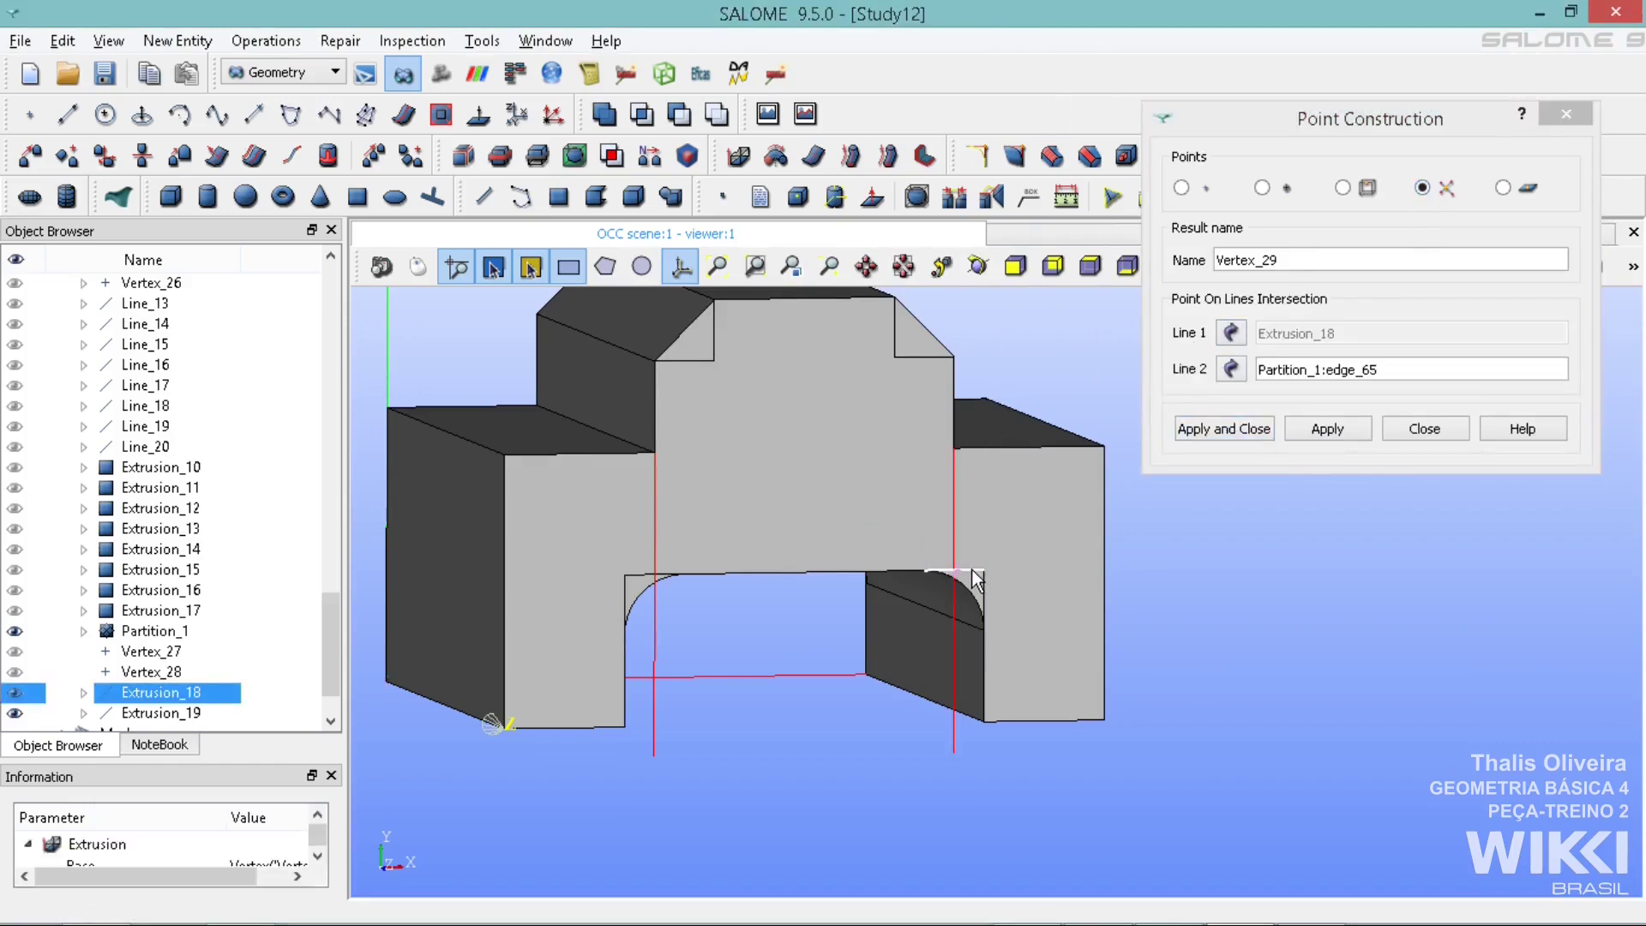
click(968, 571)
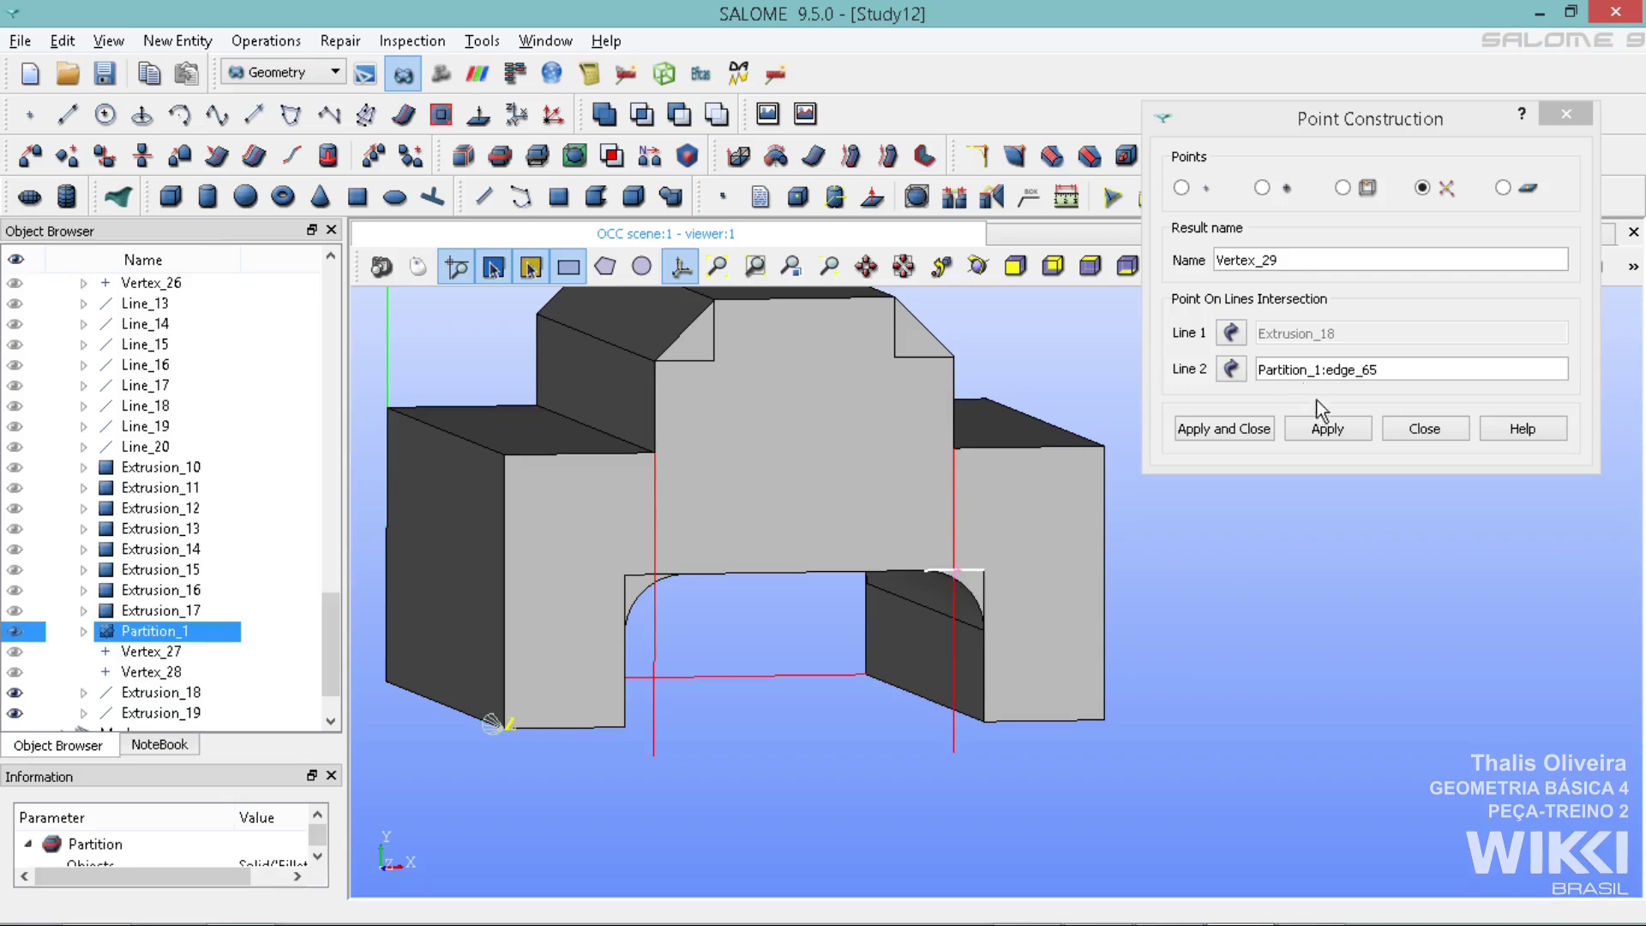
click(1327, 429)
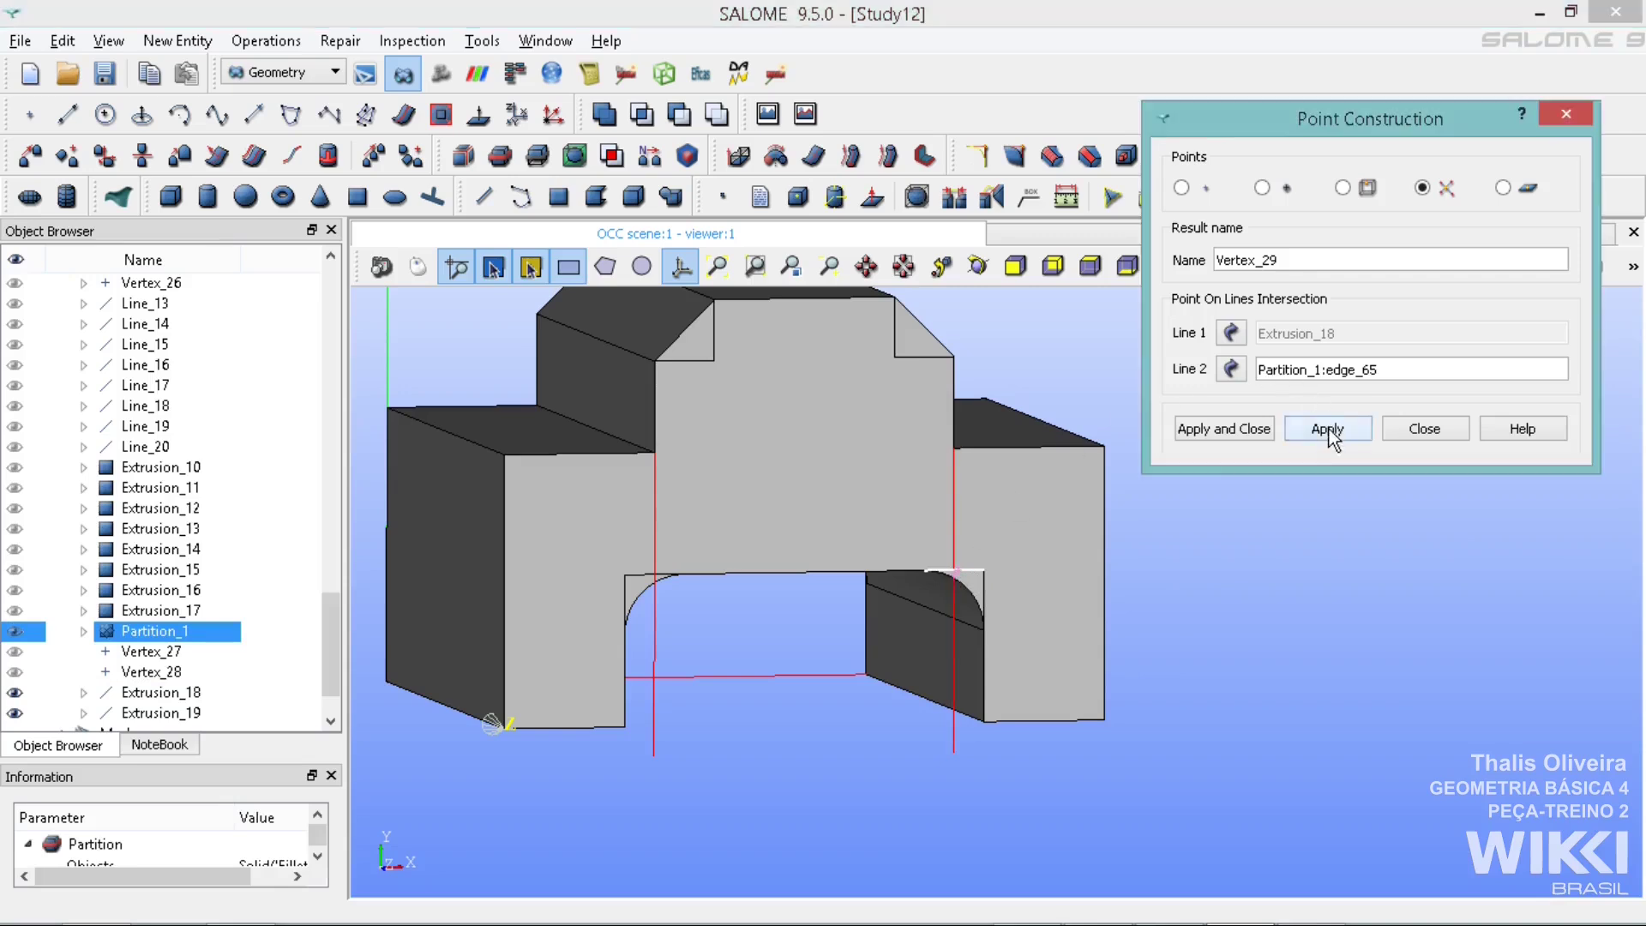
Create a second intersection point between Extrusion_19 and the upper edge of the opposite channel fillet block (Partition_1:edge_9)
click(656, 525)
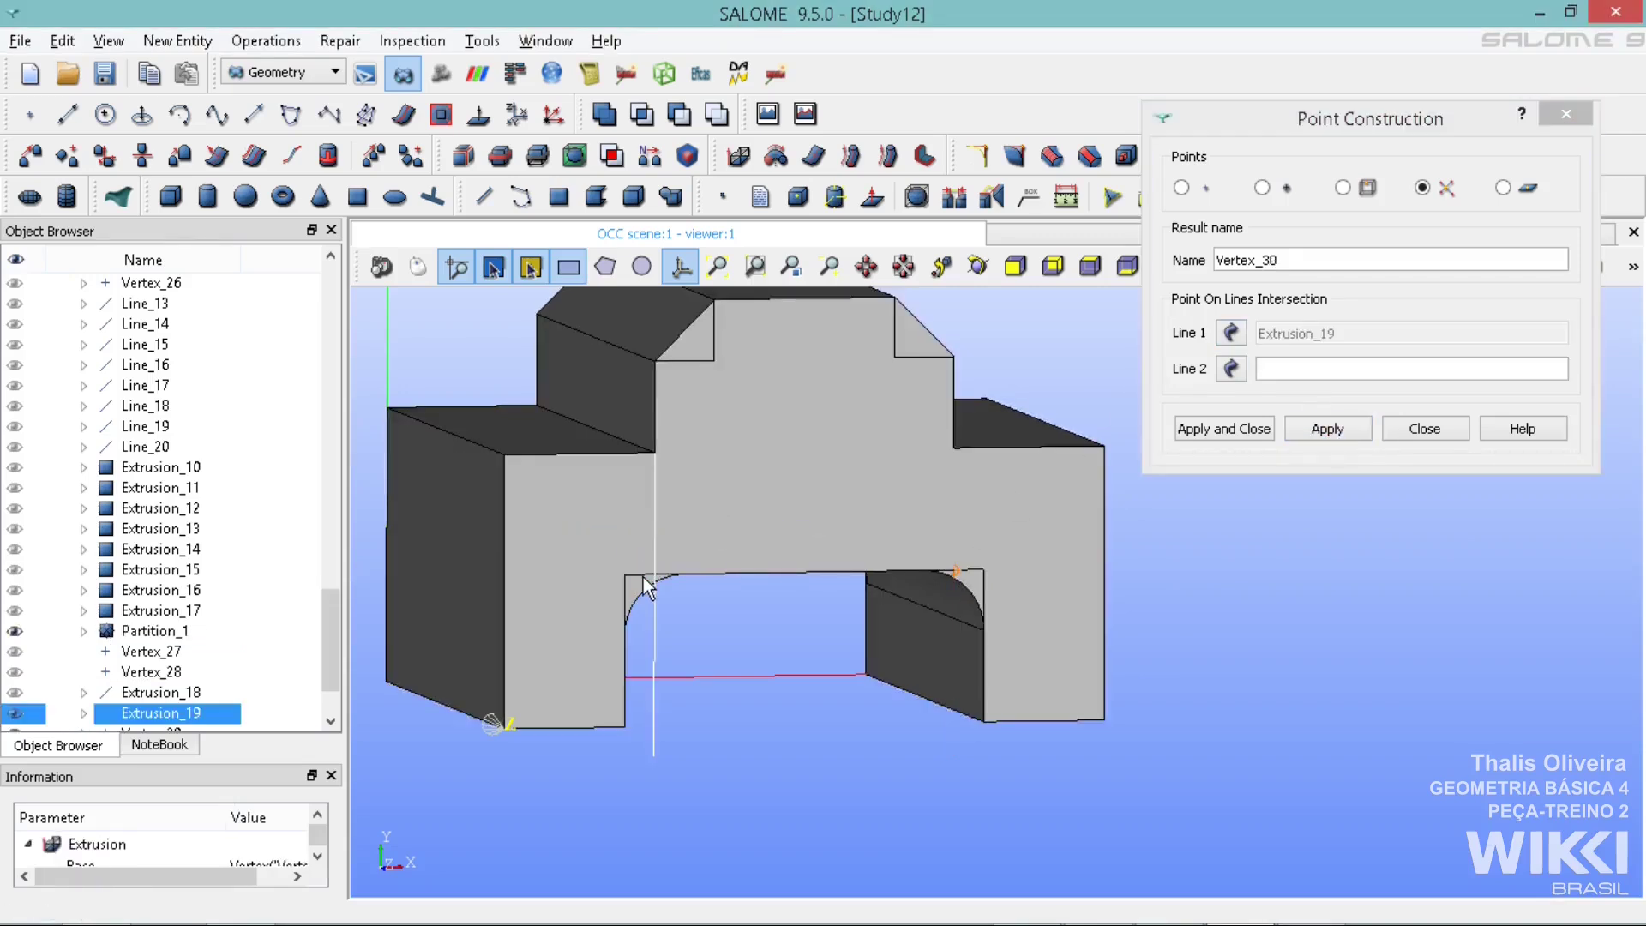
click(646, 574)
click(1248, 427)
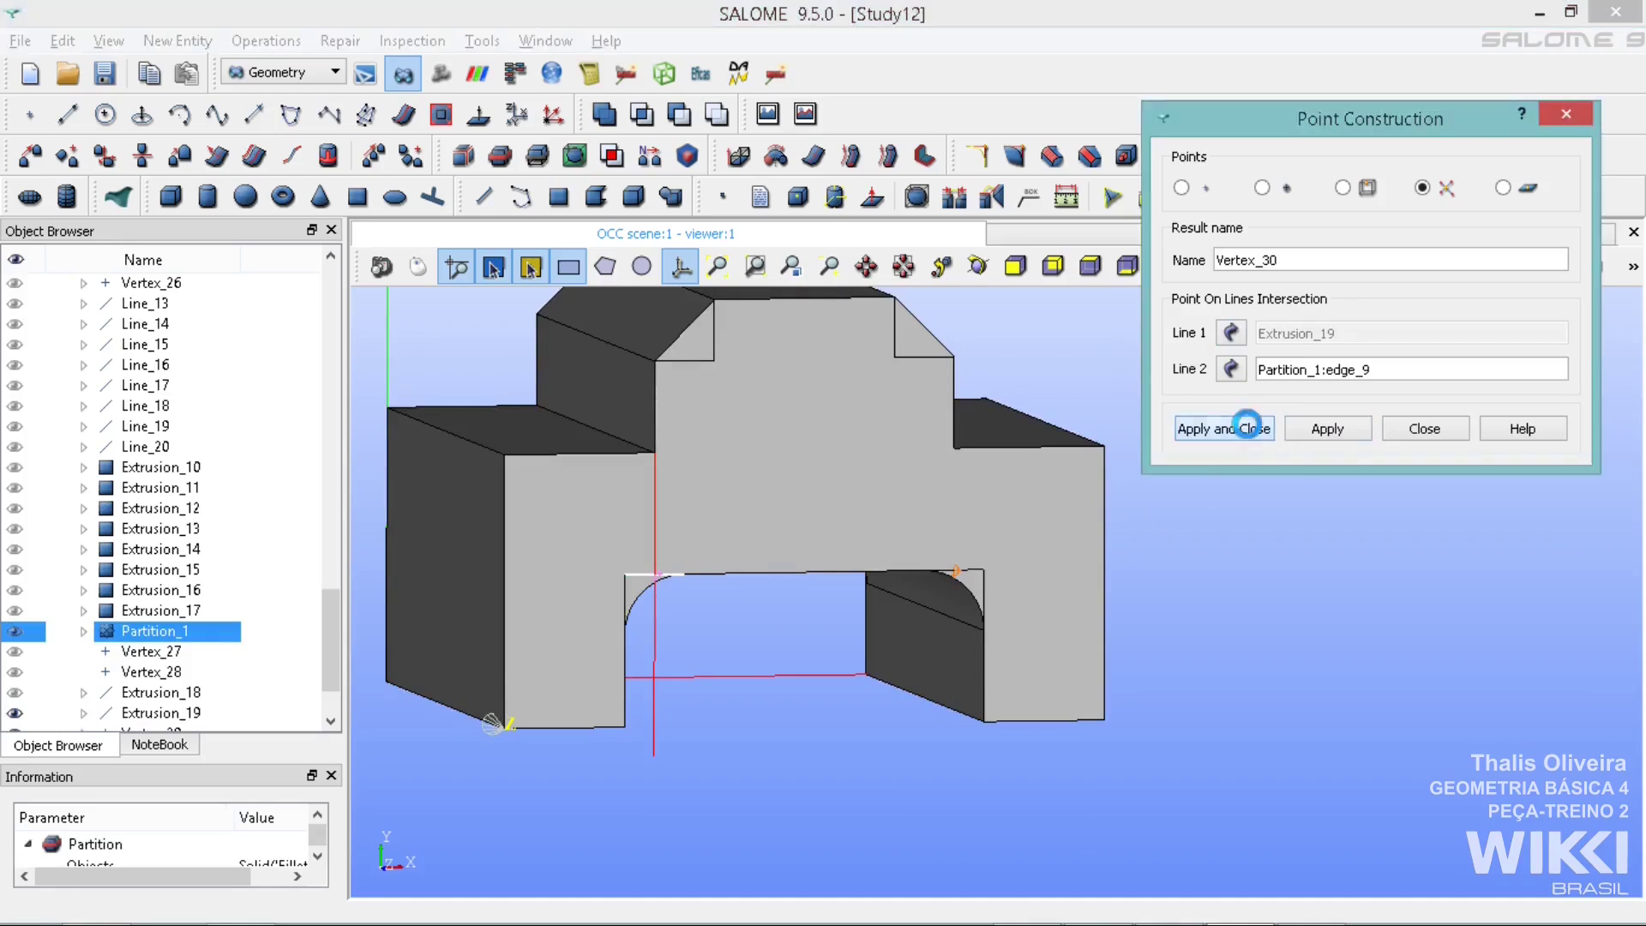
click(769, 631)
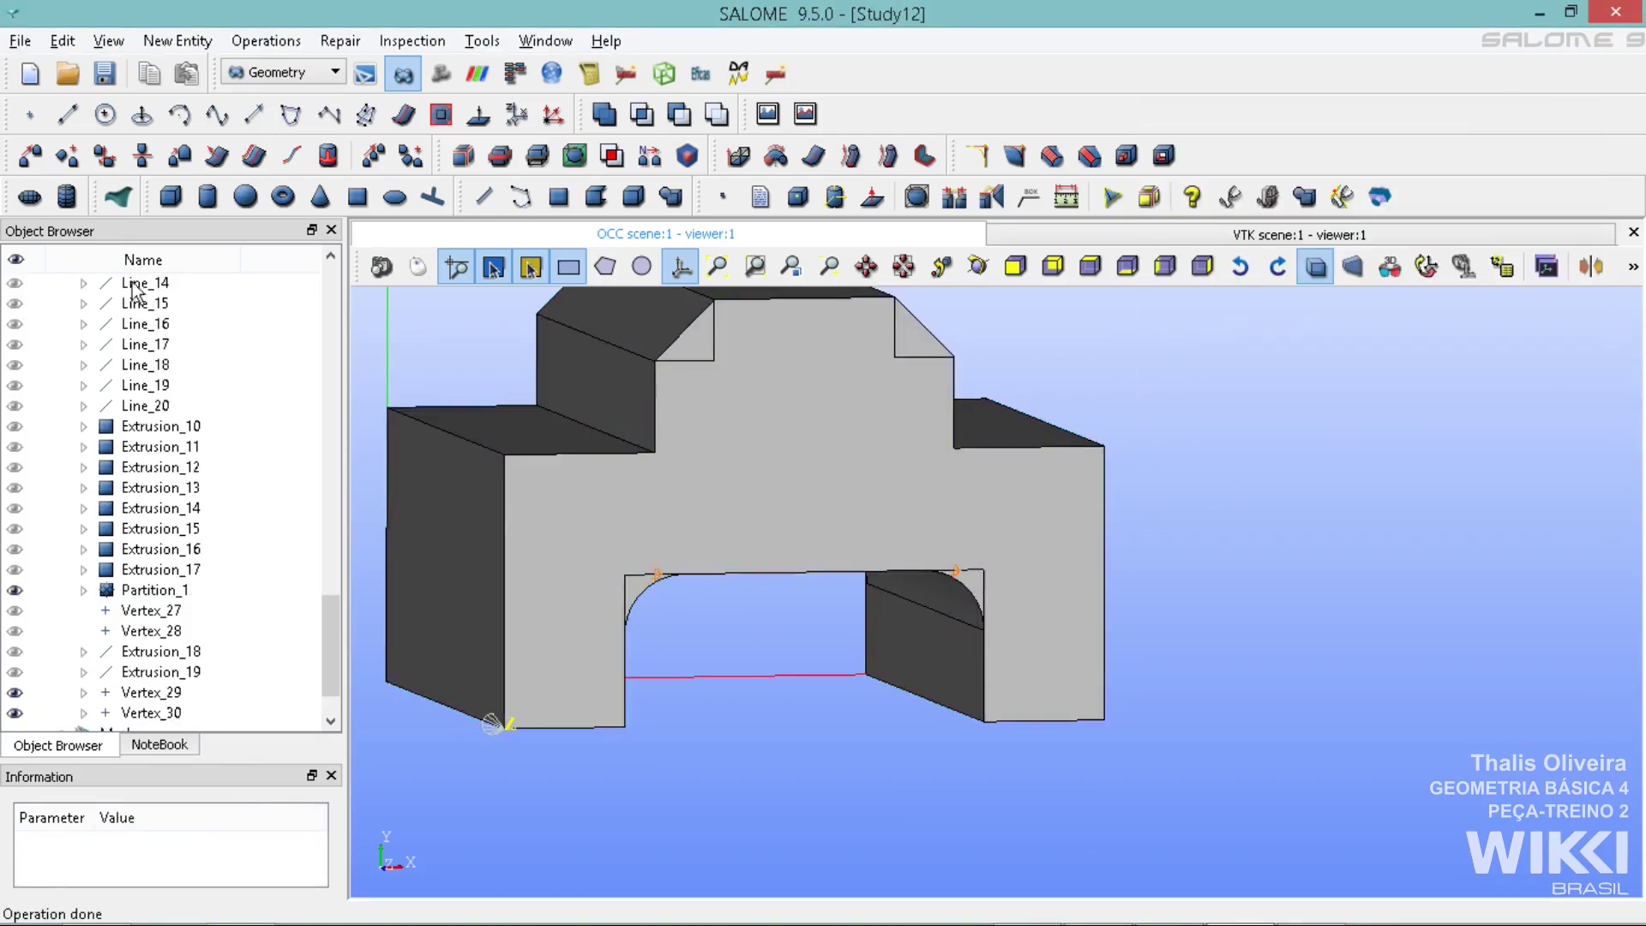
Draw a line from the step corner above Vertex_29 (Partition_1:vertex_54) down to Vertex_29
click(67, 114)
drag(780, 301, 1315, 262)
click(949, 444)
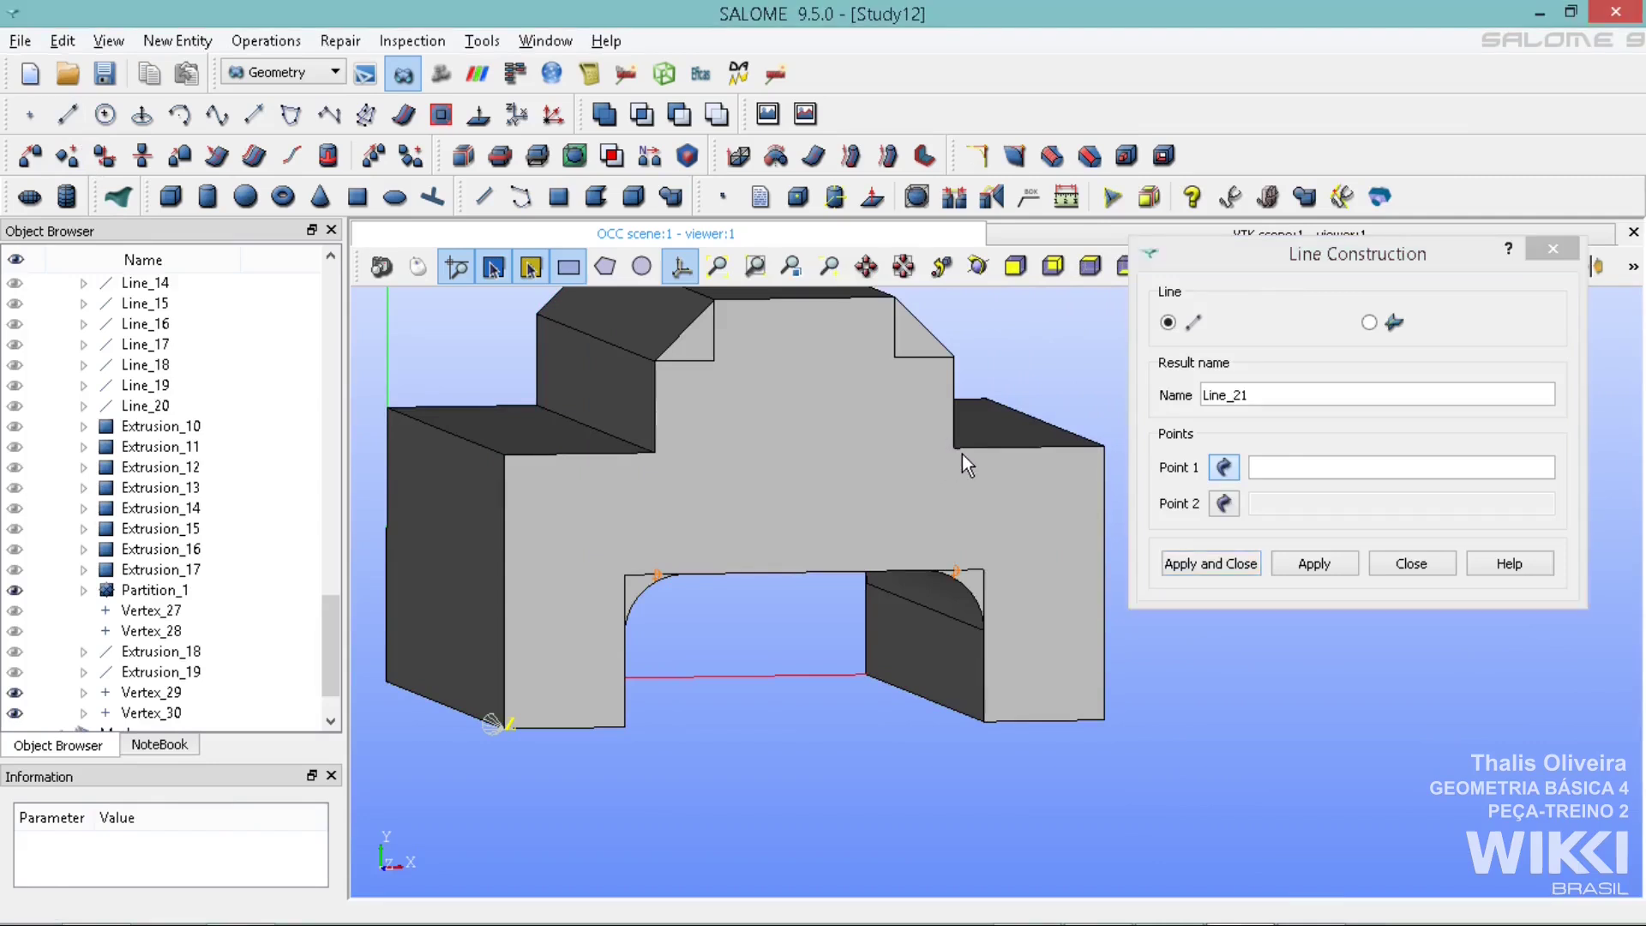
click(956, 444)
click(960, 574)
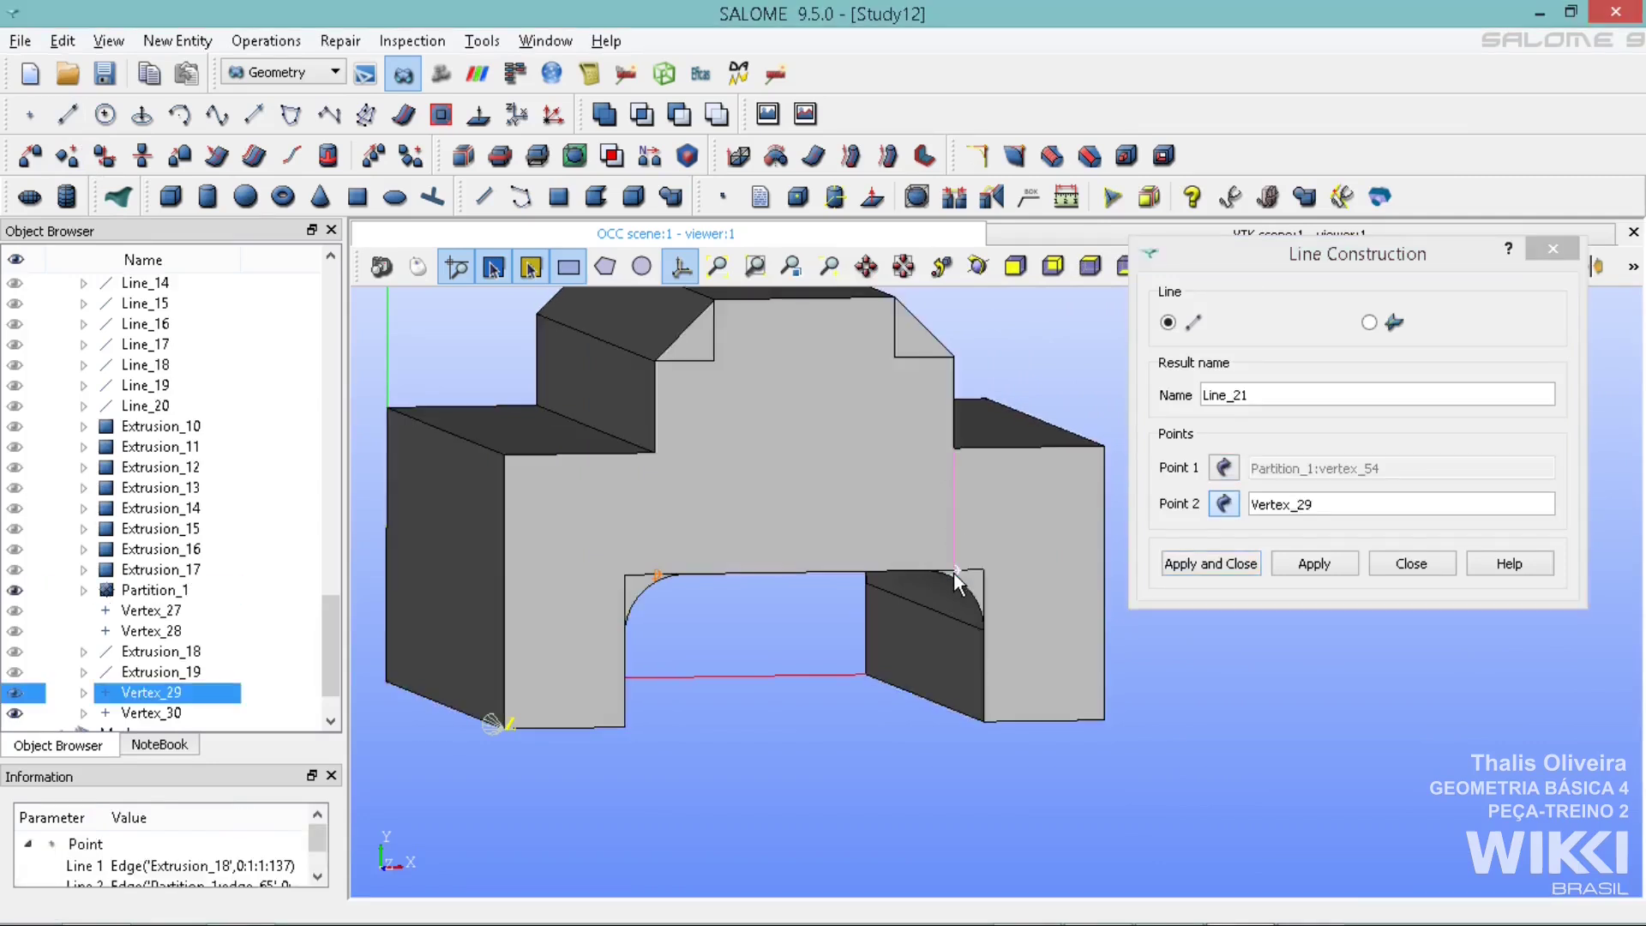
click(1314, 563)
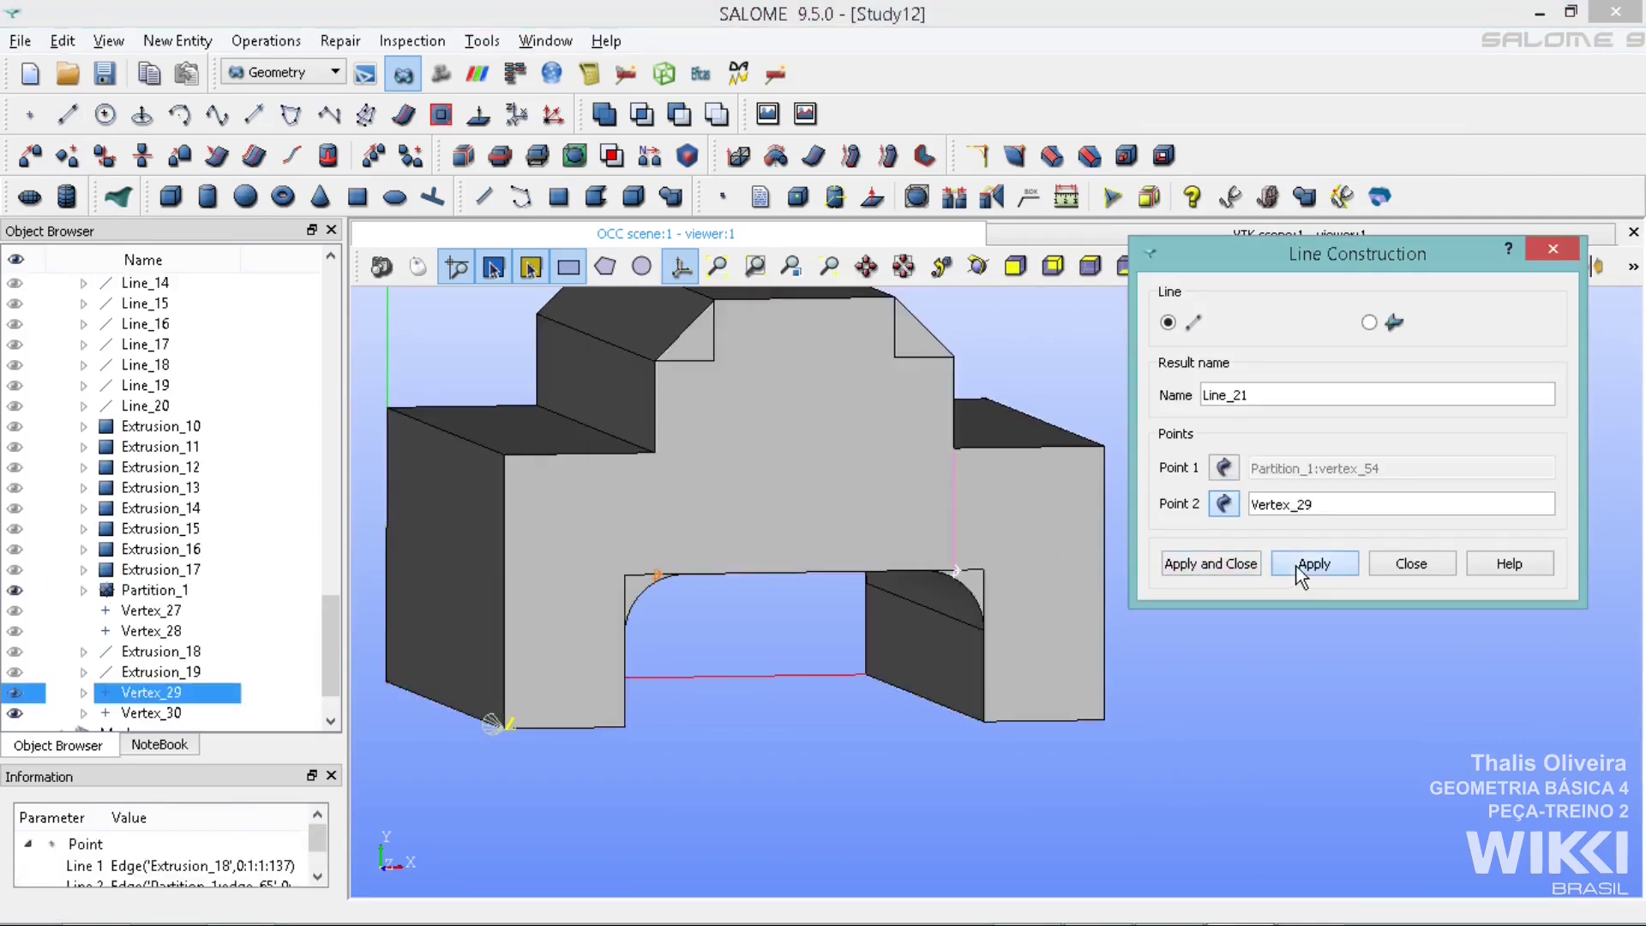
Draw a second line between Vertex_30 and the step corner directly above it (Partition_1:vertex_40)
click(651, 455)
click(1225, 467)
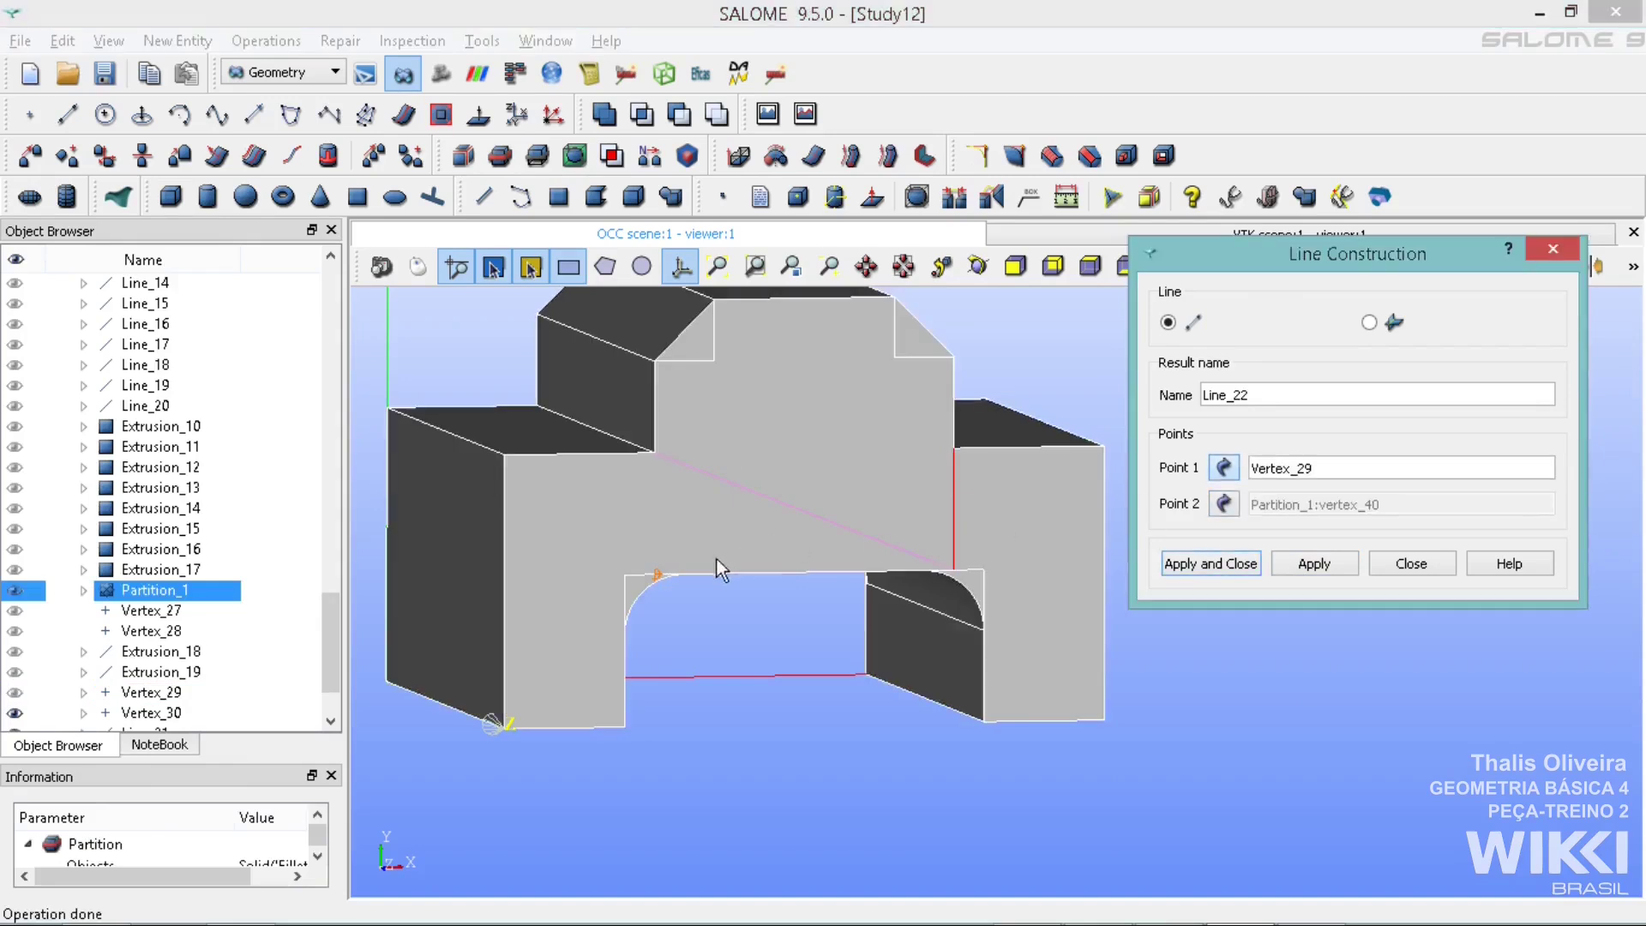
click(656, 577)
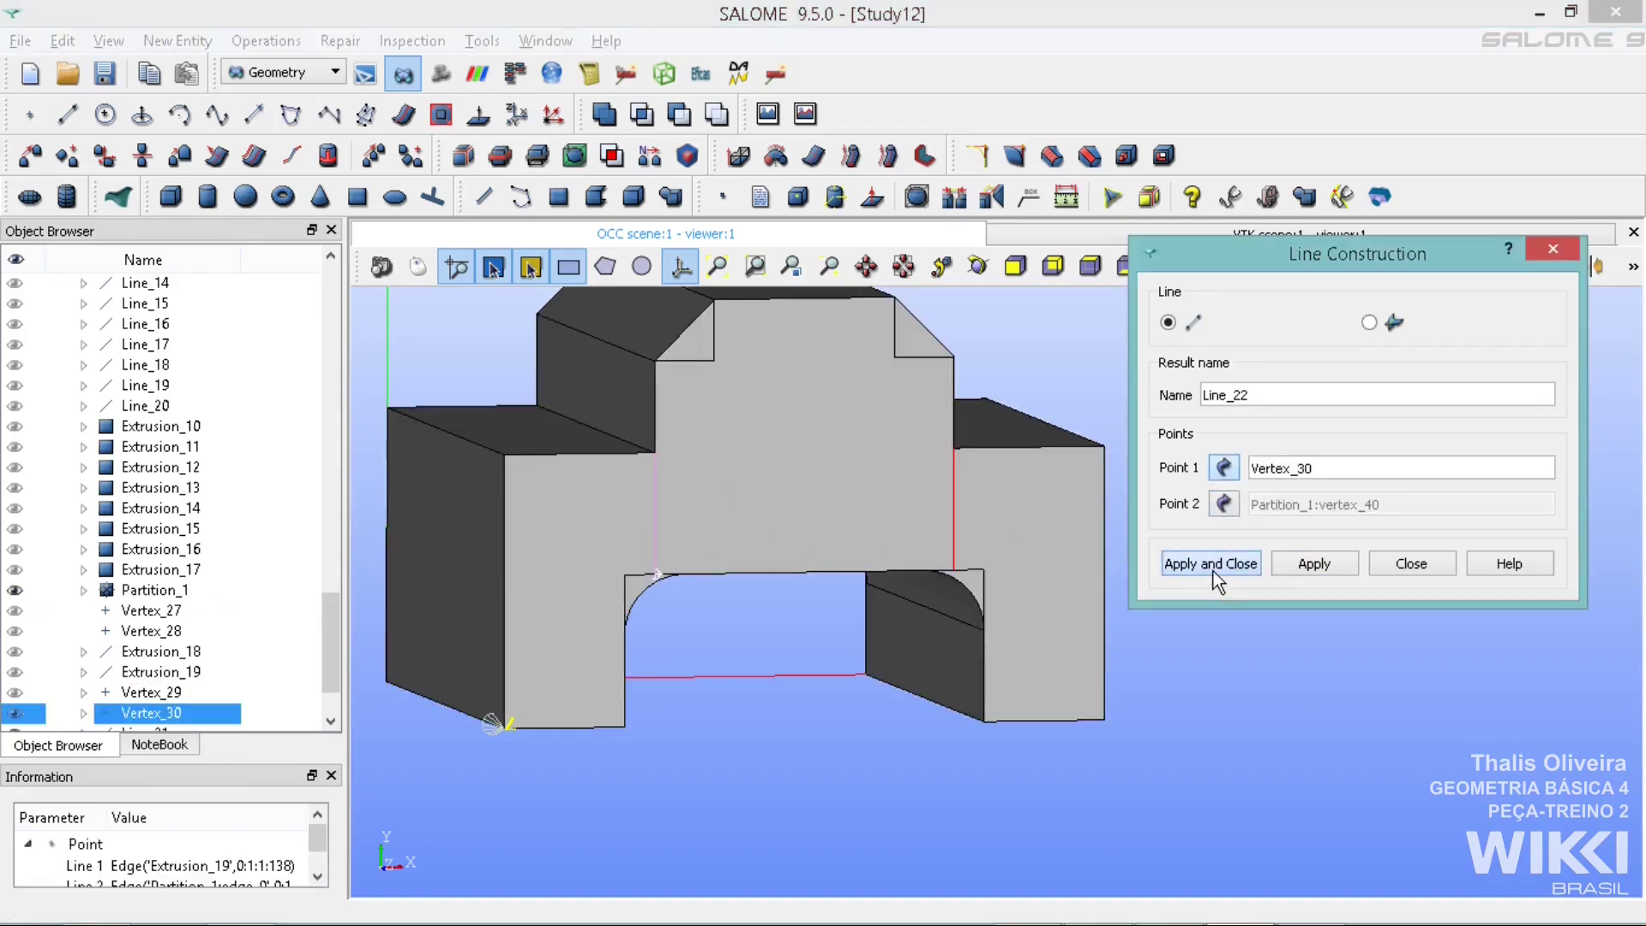
click(1216, 566)
click(1238, 577)
Extrude Line_21 and Line_22 along the part's depth edge (Partition_1:edge_80) in both directions with a height of 40
click(738, 156)
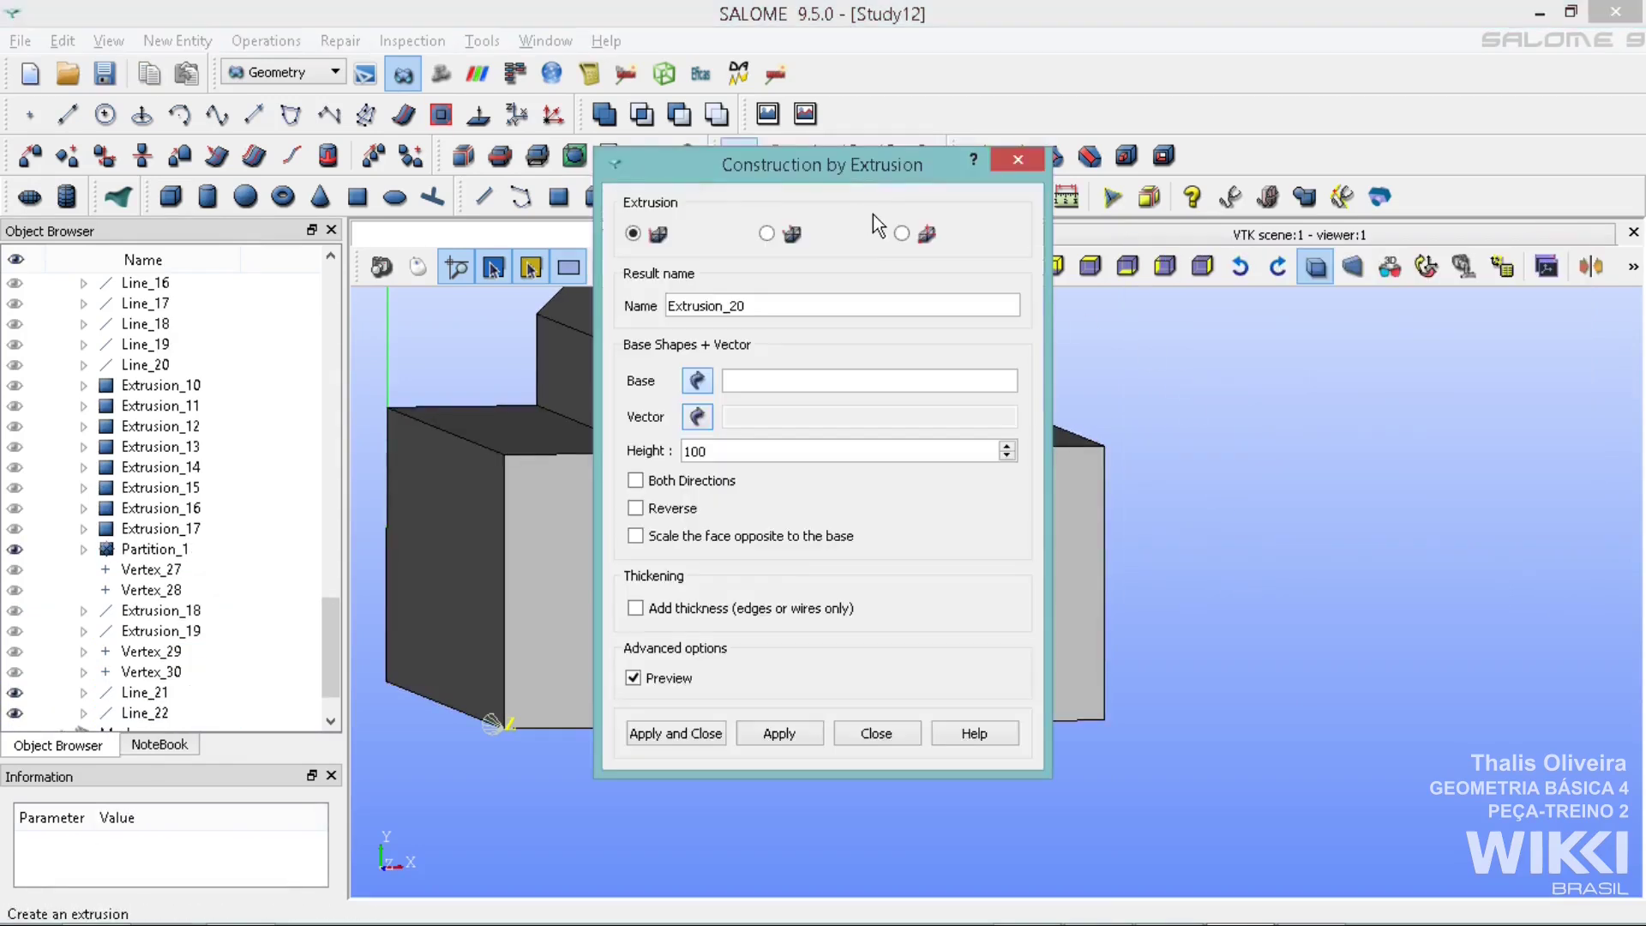
drag(867, 177, 1372, 183)
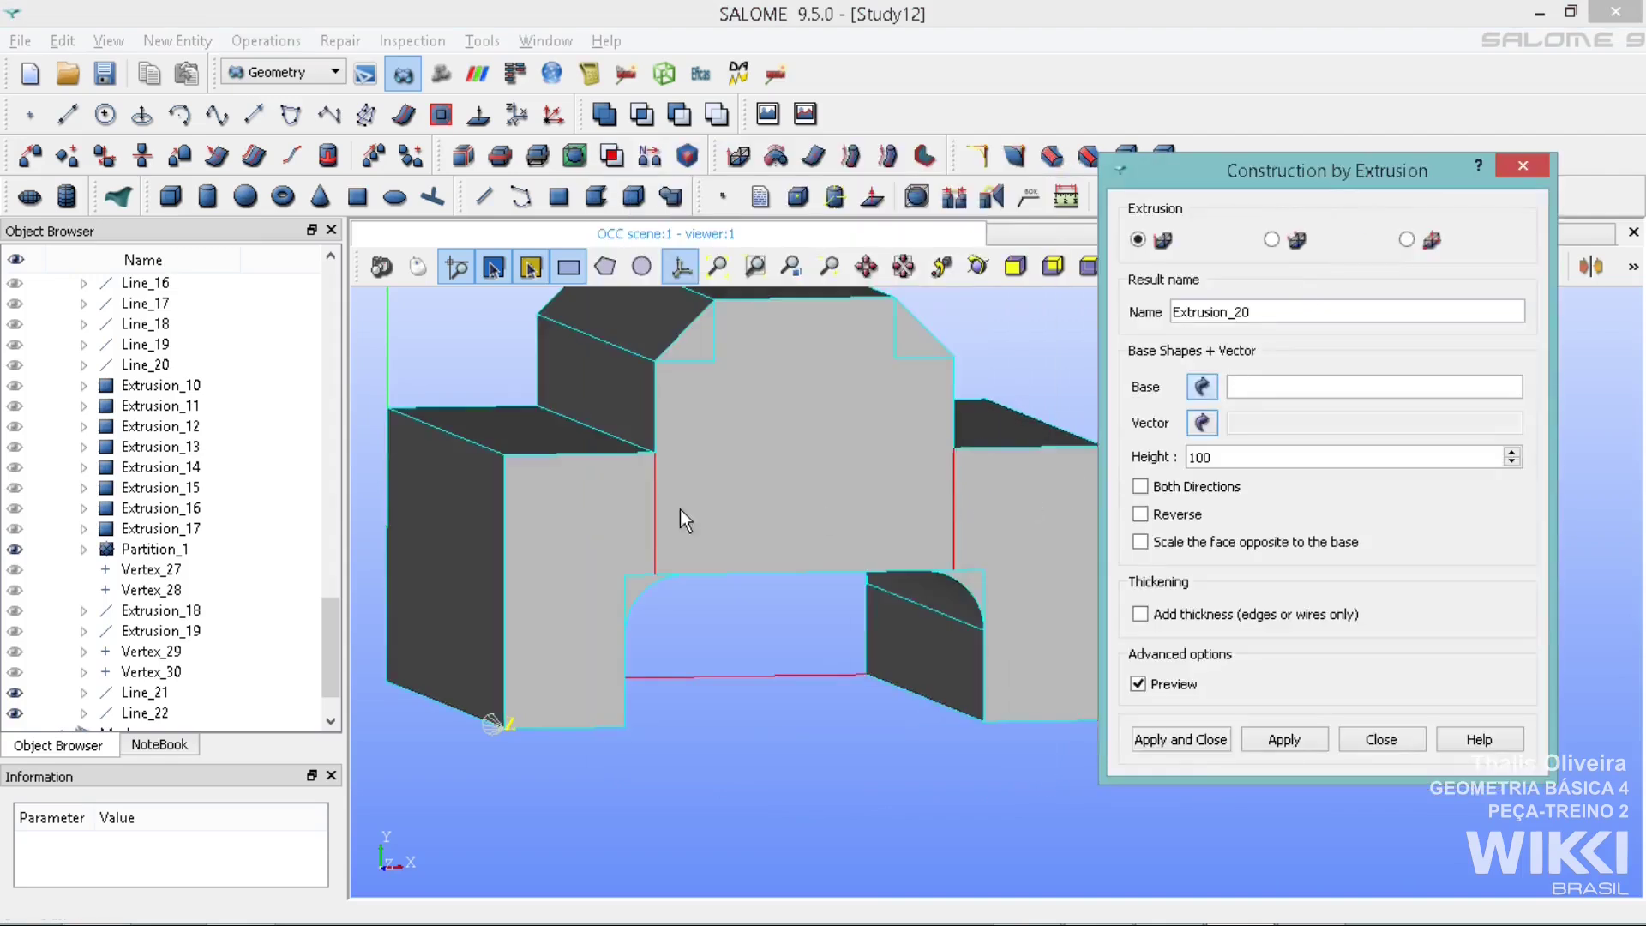
drag(325, 634, 326, 648)
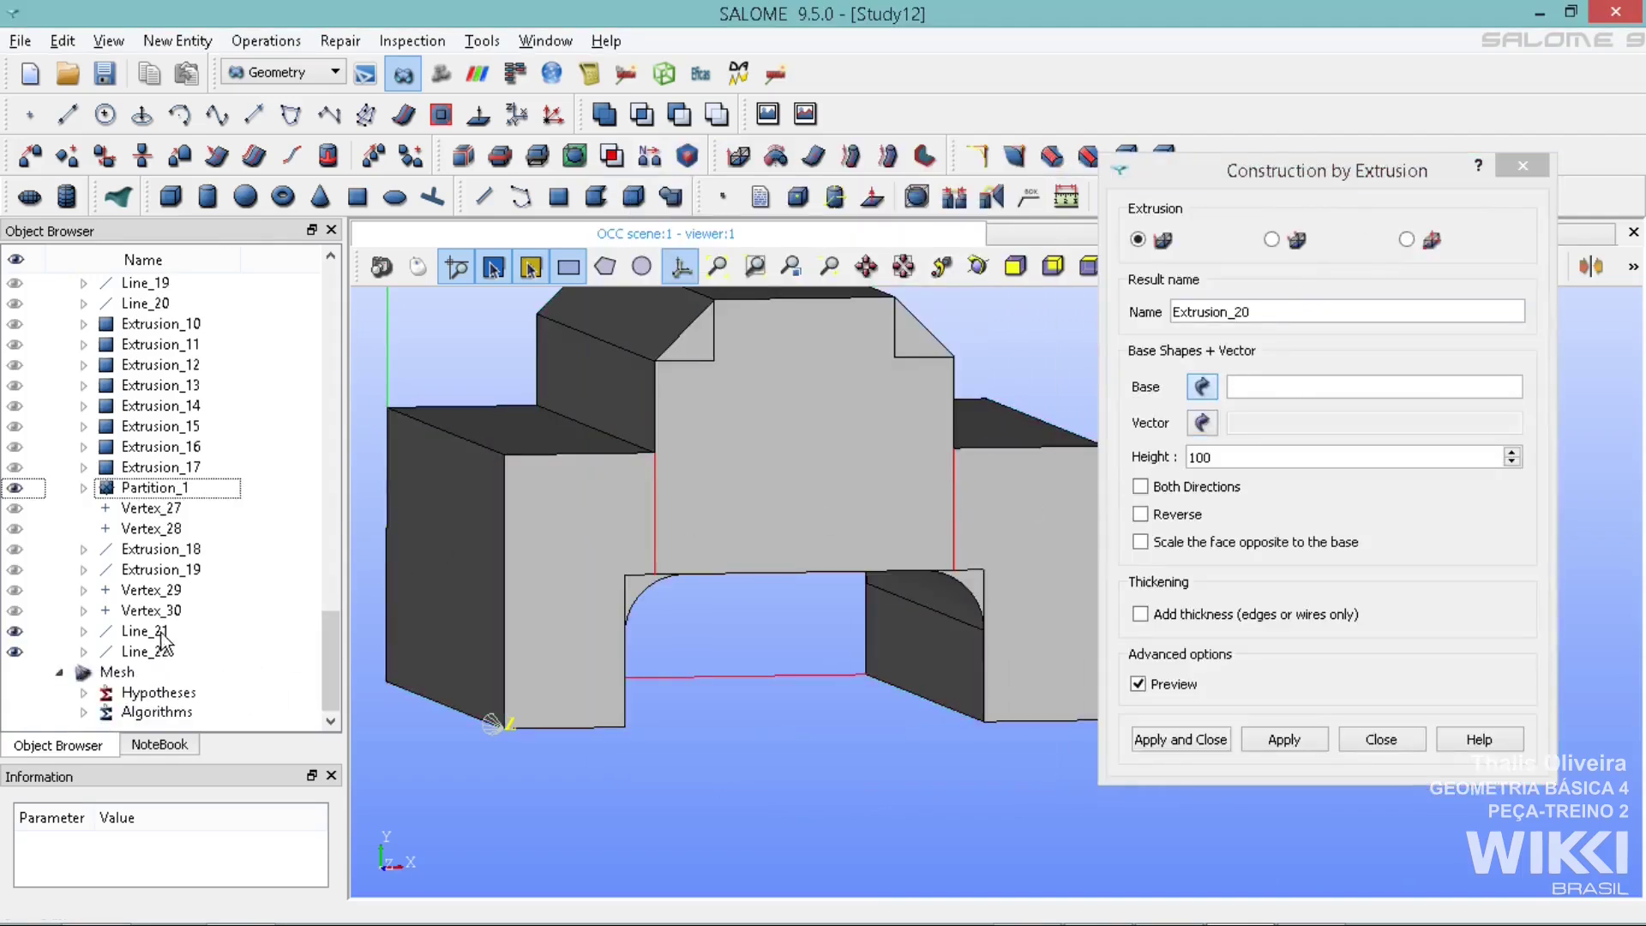
click(161, 633)
ctrl+click(159, 654)
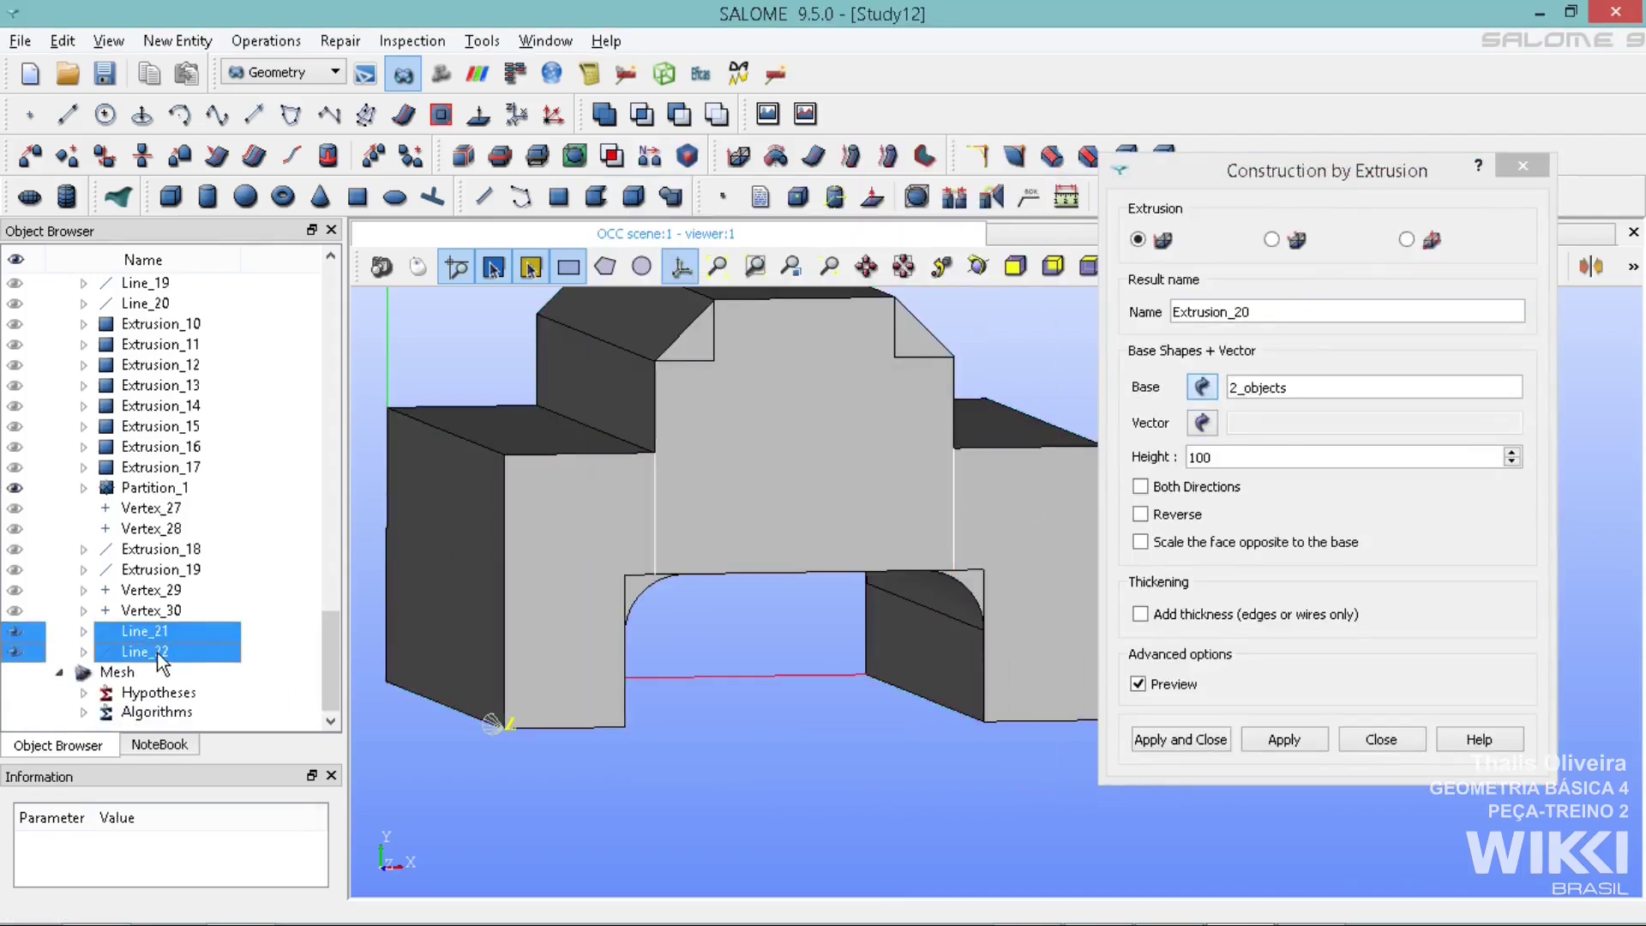
click(1202, 423)
ctrl+right_drag(953, 737, 933, 749)
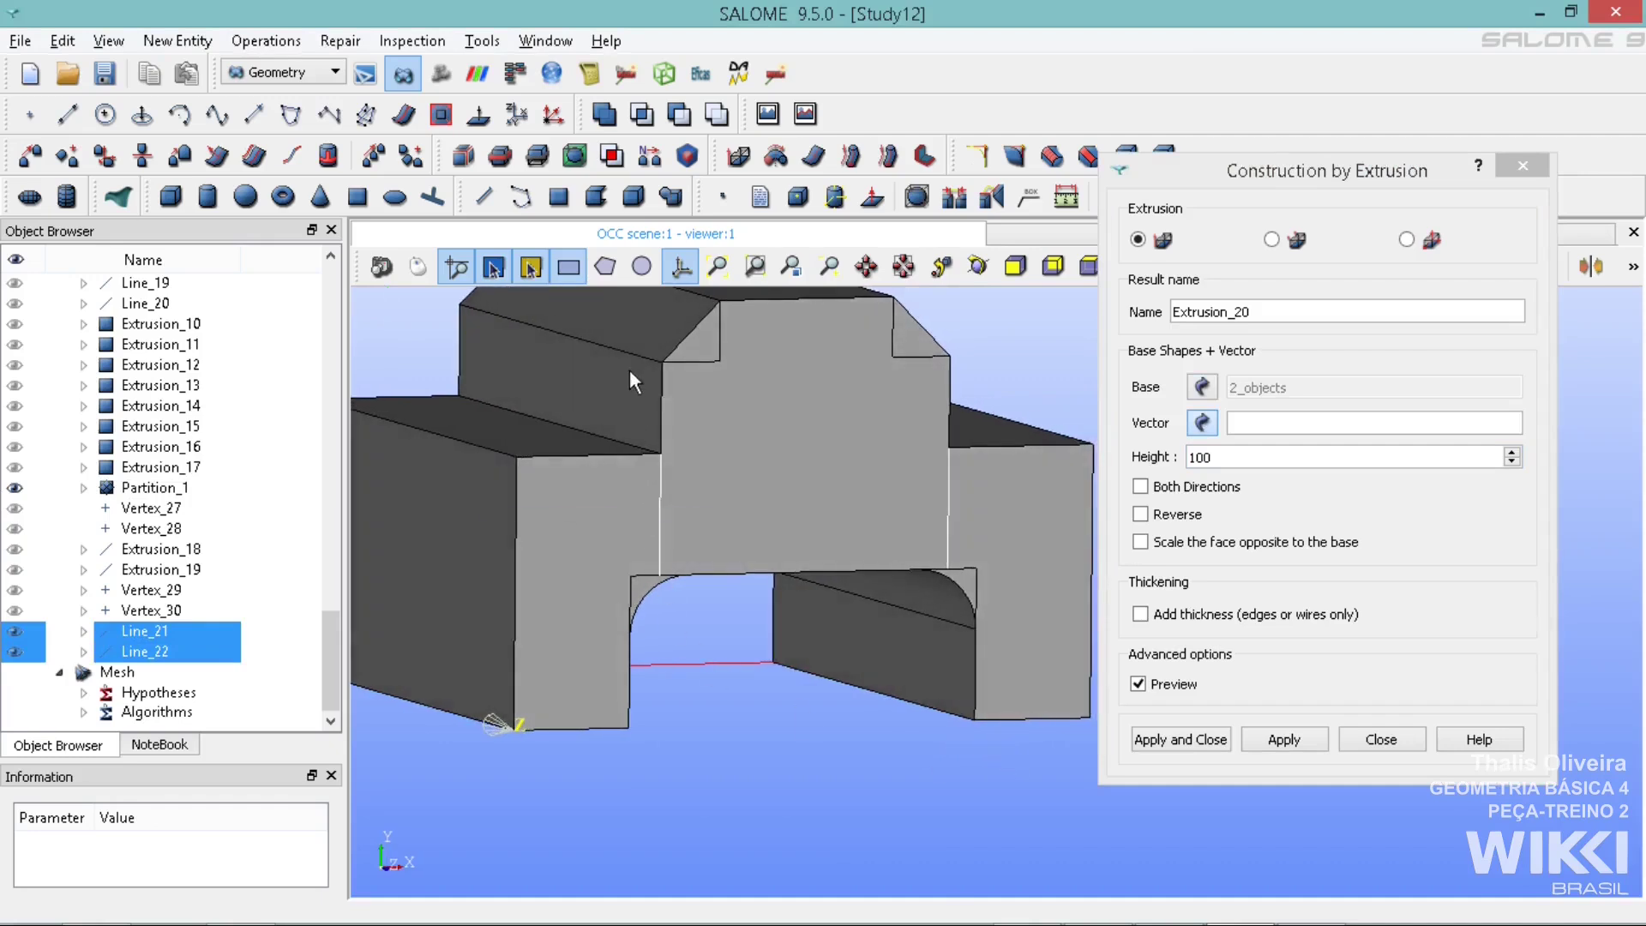
click(486, 447)
double_click(1263, 461)
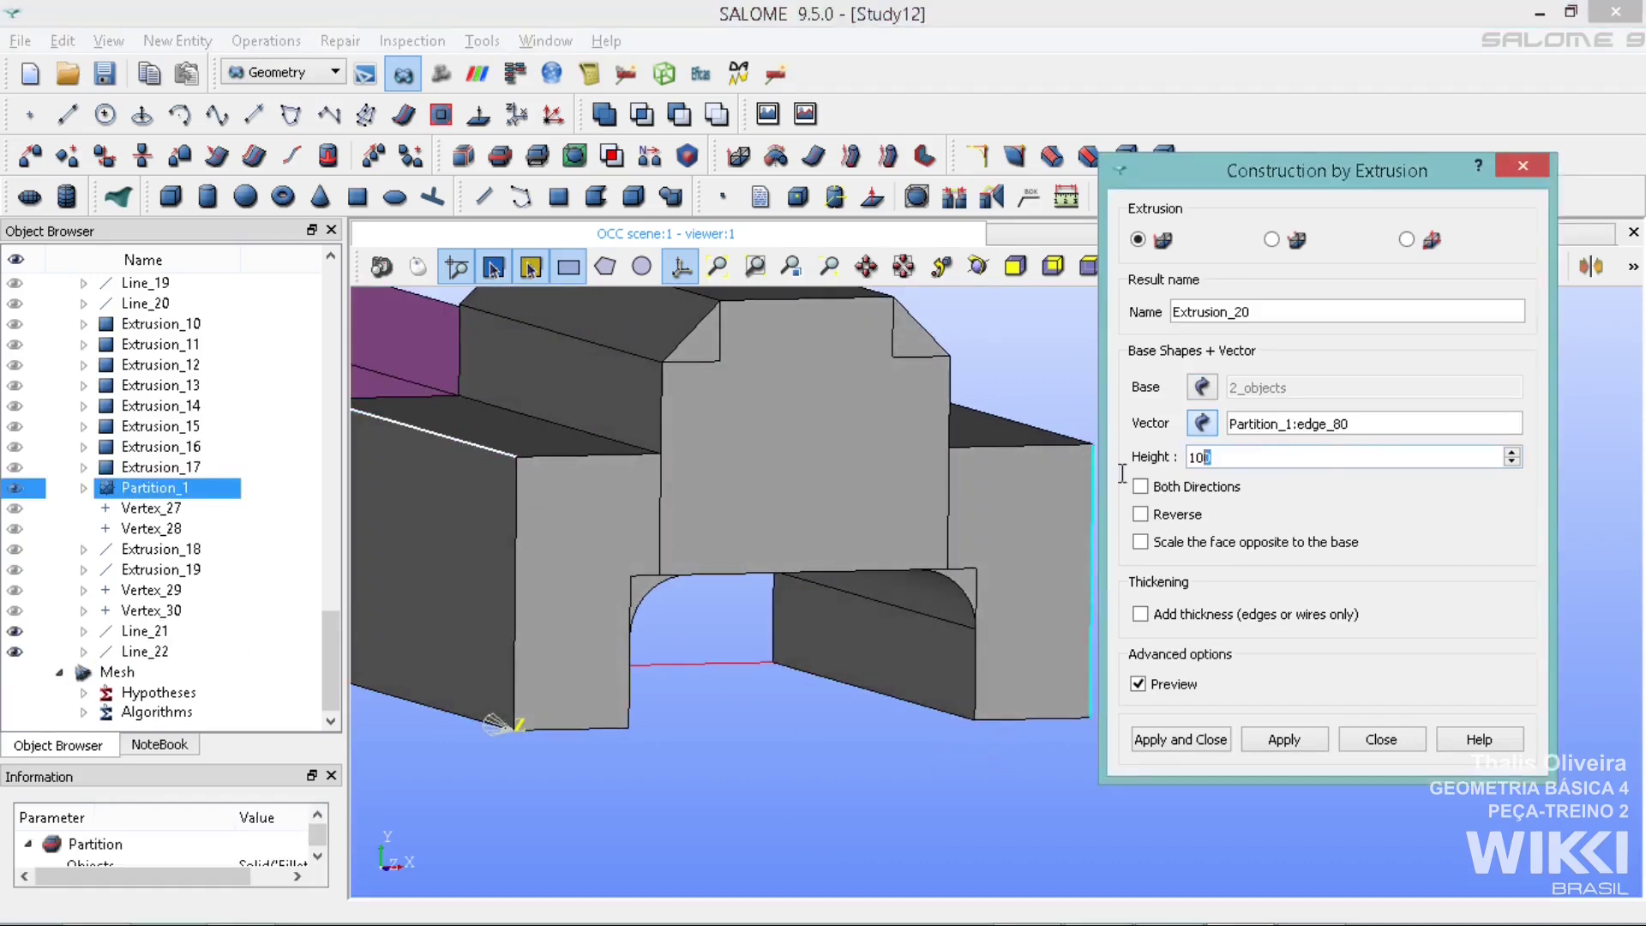
text(40)
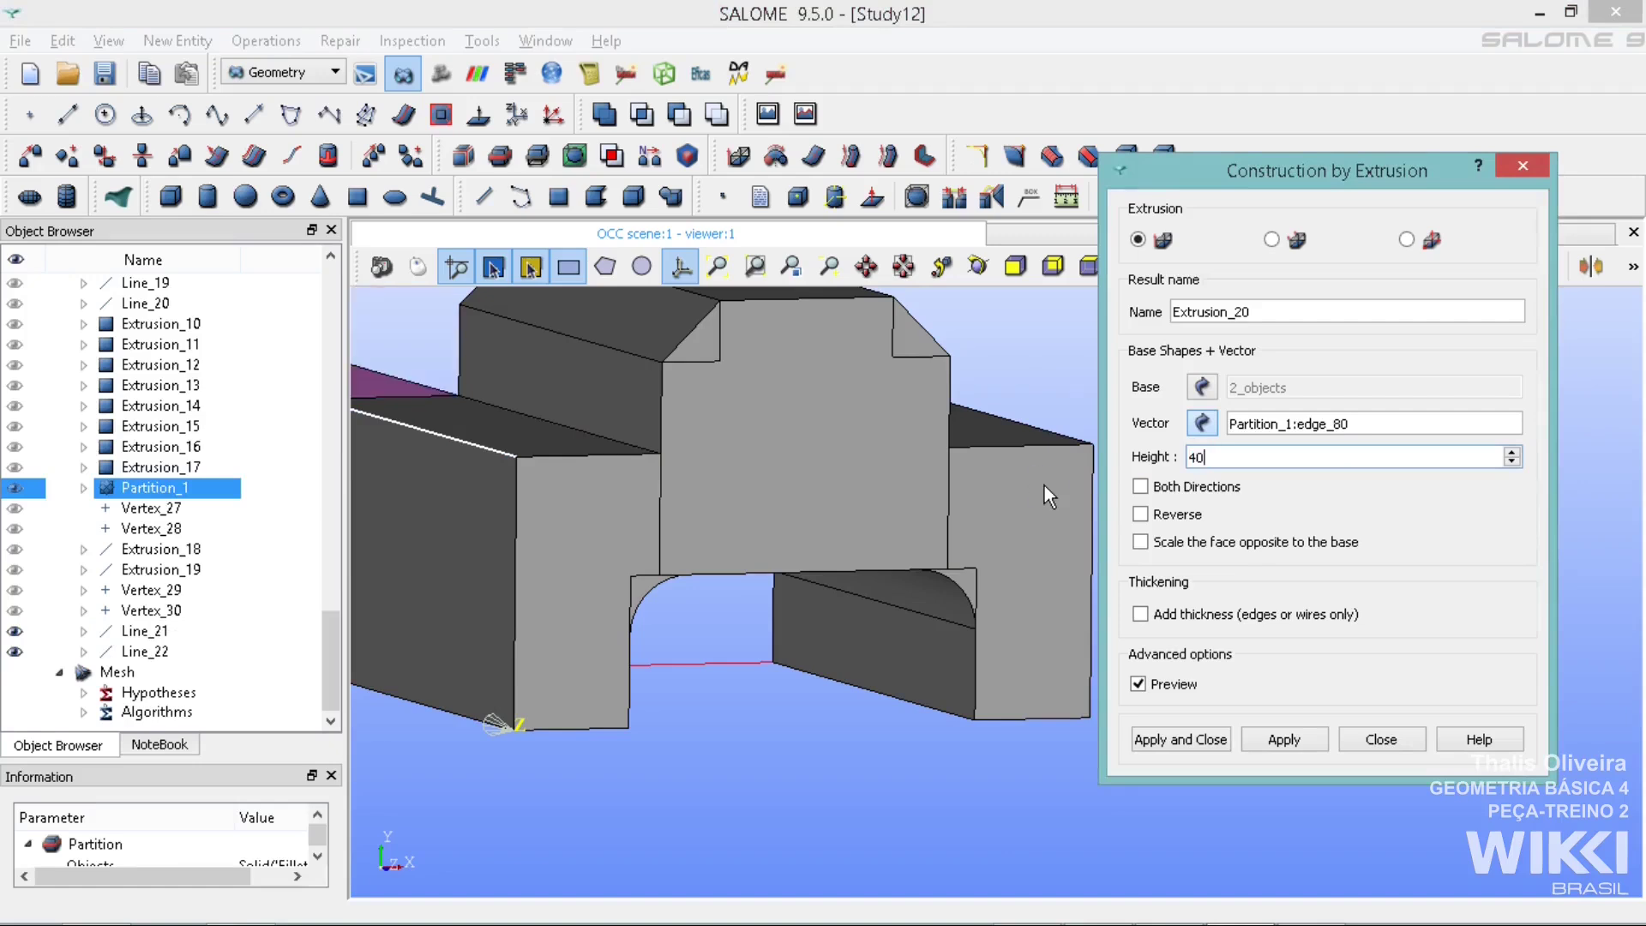
click(1151, 489)
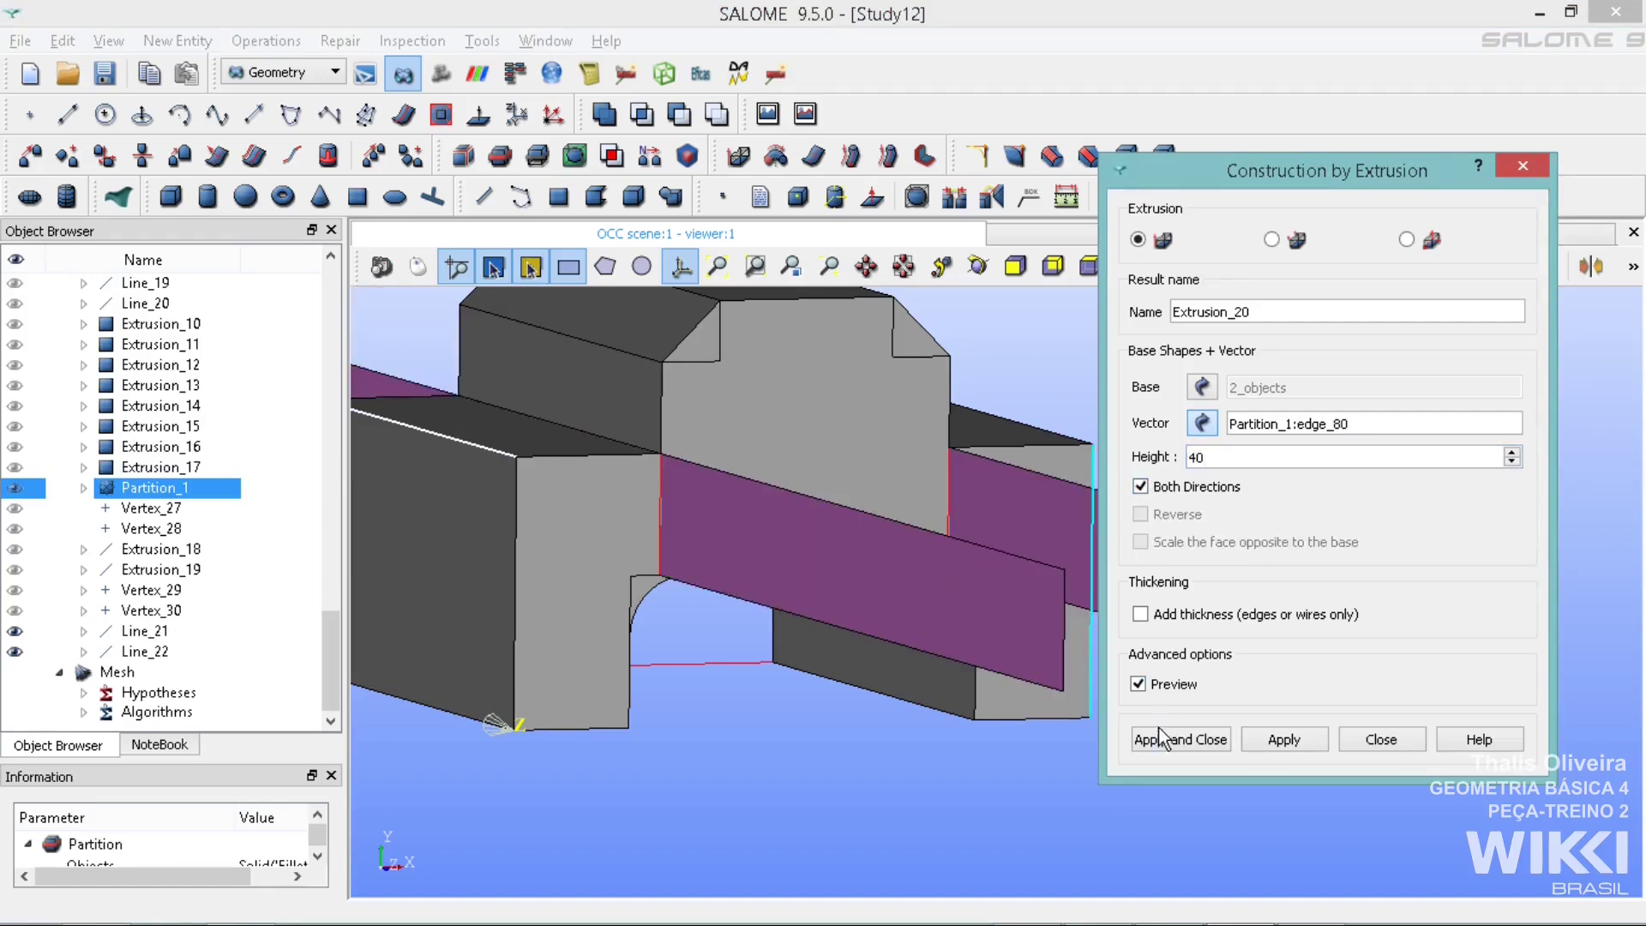
click(1177, 742)
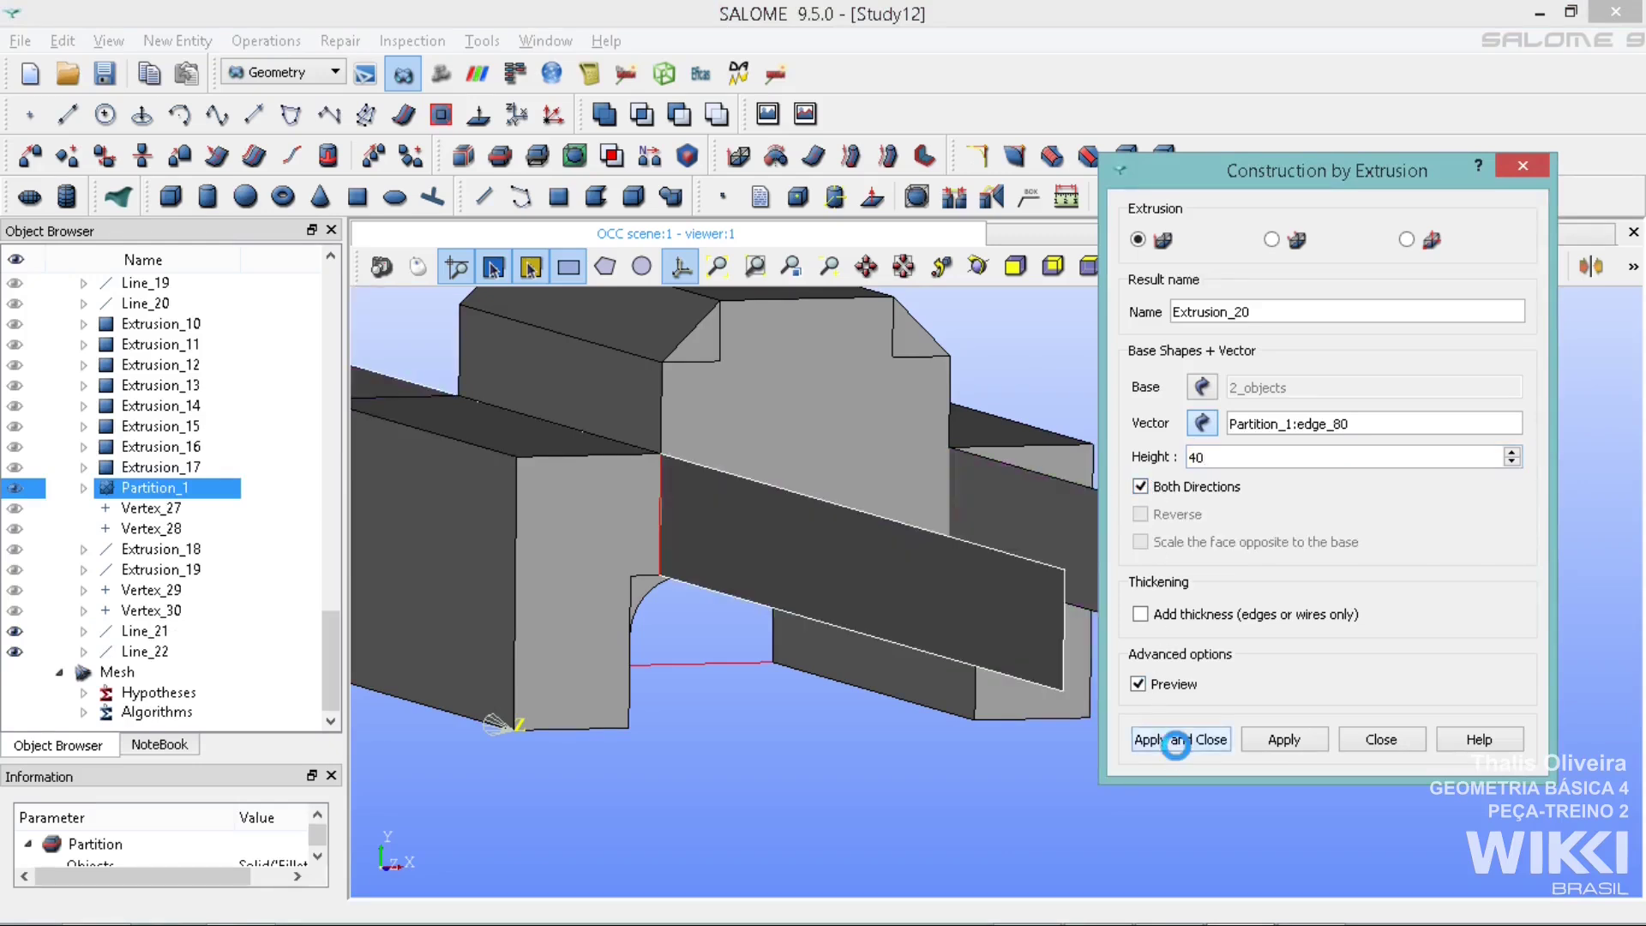
Partition Partition_1 into solids using Extrusion_20 and Extrusion_21 as tool objects, and view the result from the front
click(826, 341)
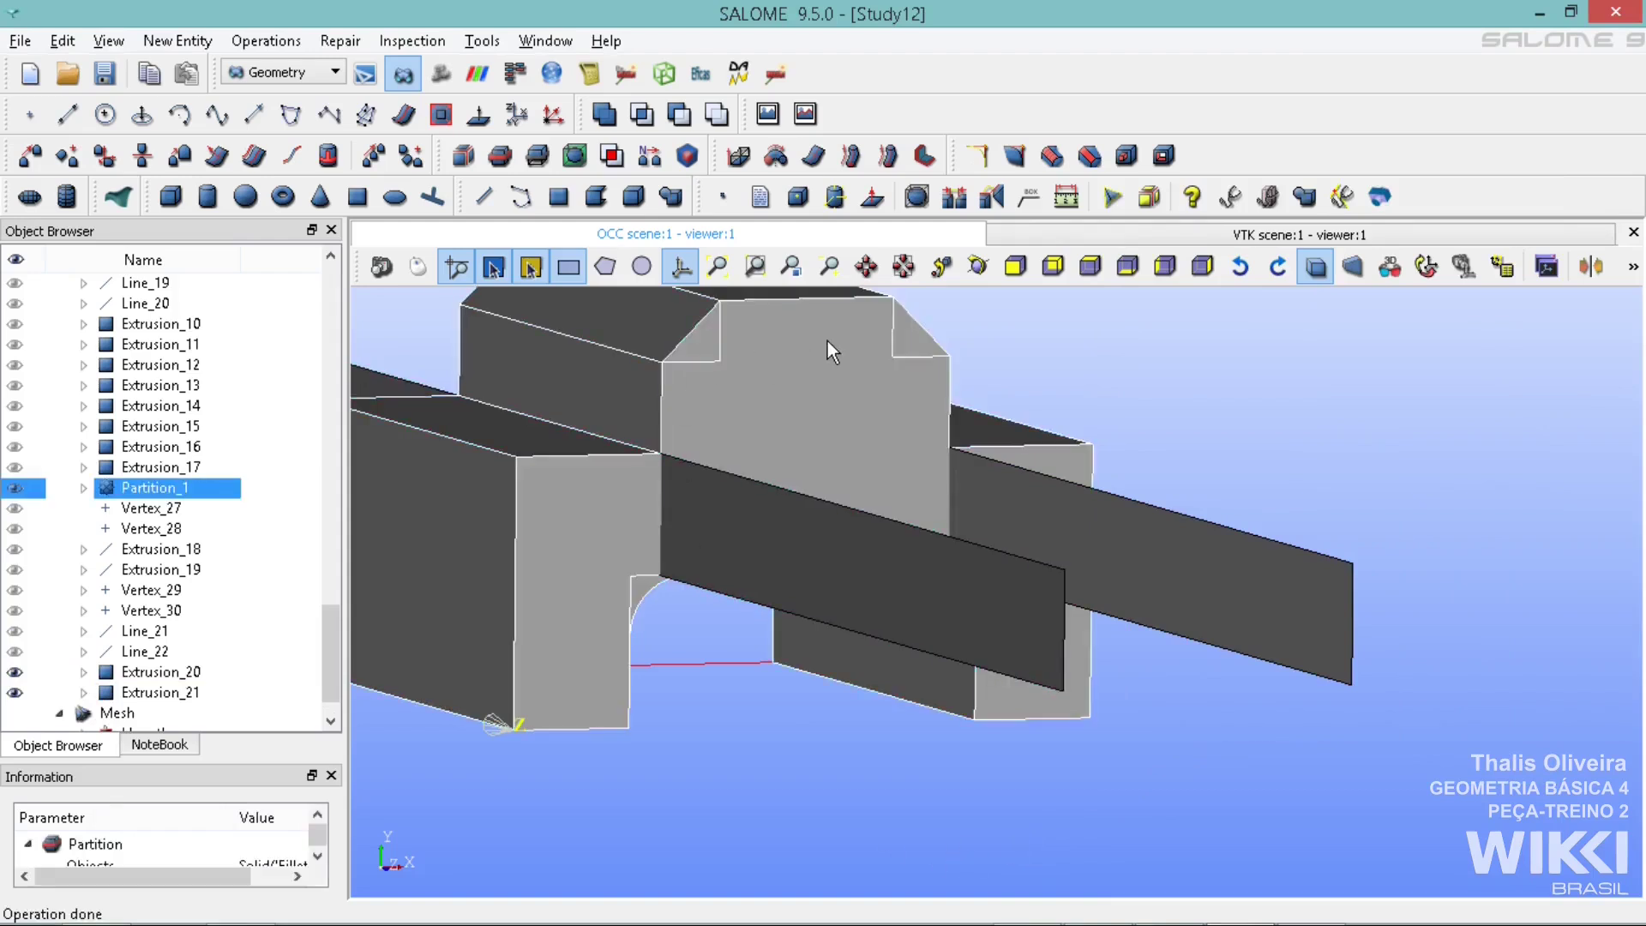
click(499, 156)
drag(789, 183, 1343, 73)
click(1292, 325)
ctrl+right_drag(860, 798, 902, 729)
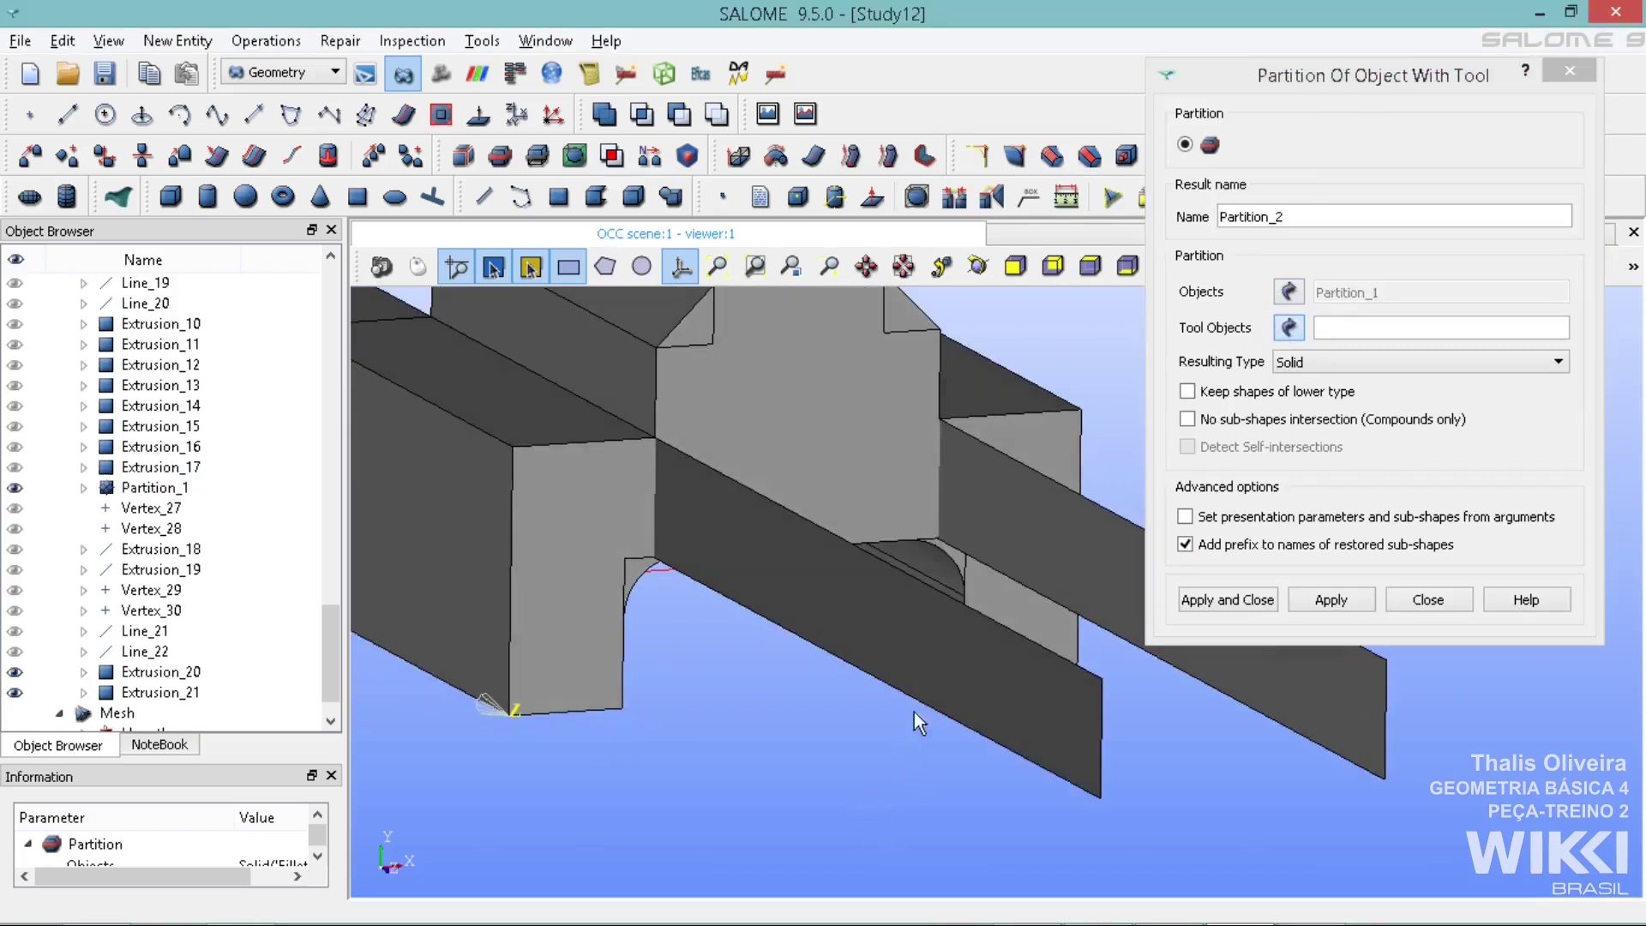
click(950, 687)
shift+click(1073, 547)
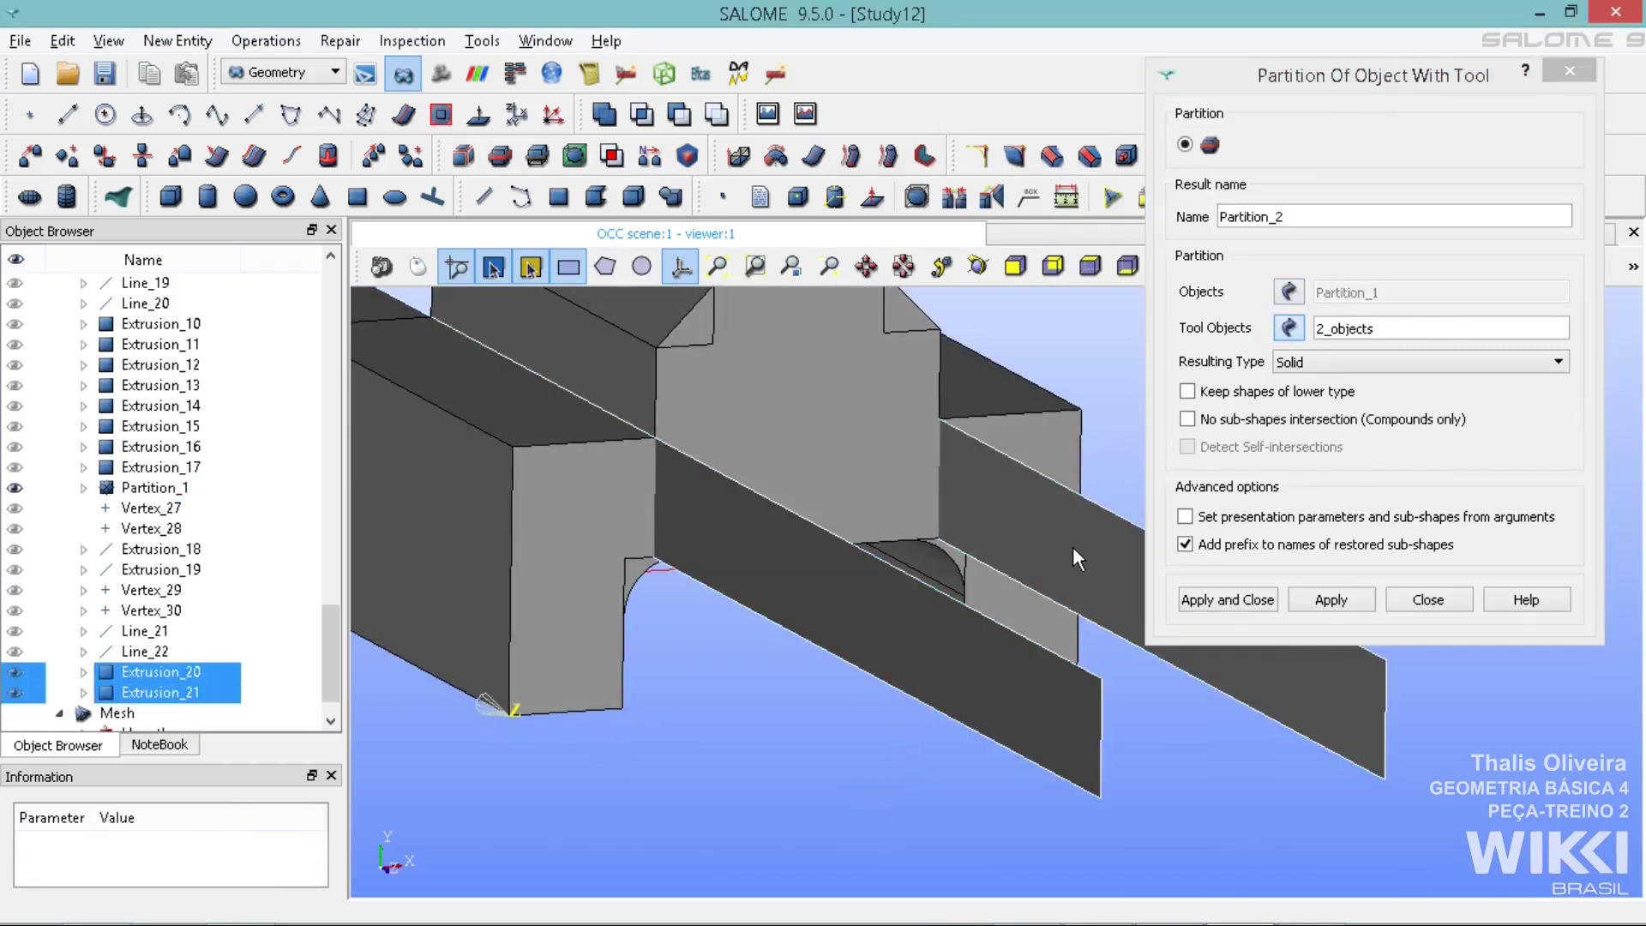
click(1241, 597)
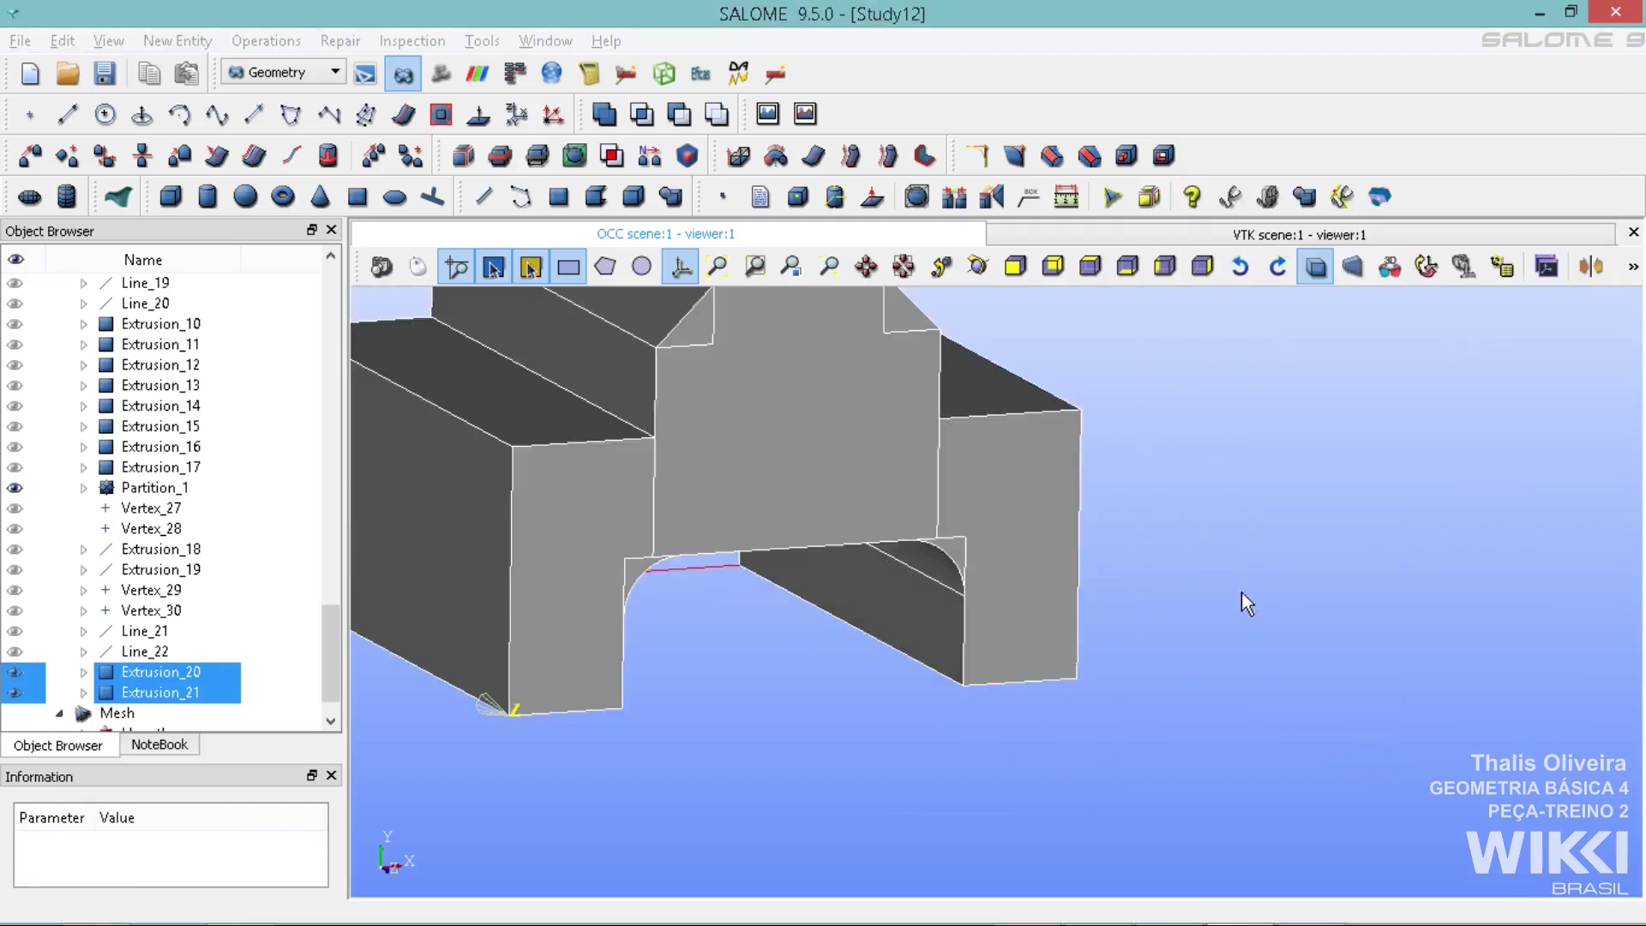
click(915, 750)
ctrl+right_drag(856, 727, 763, 653)
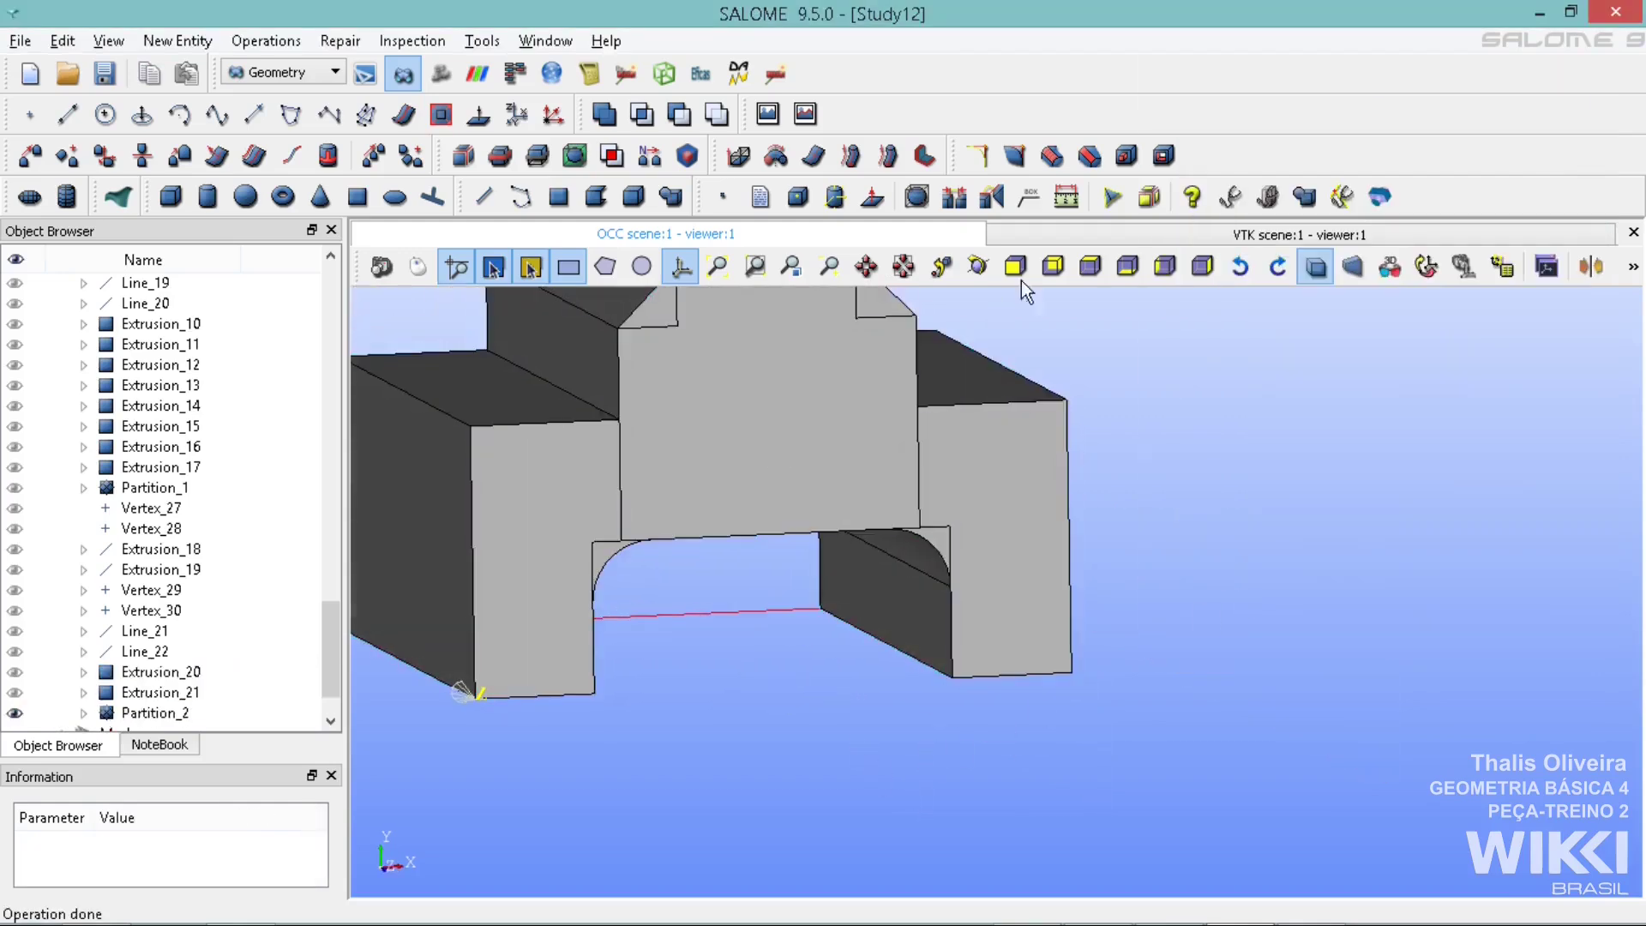
click(1086, 267)
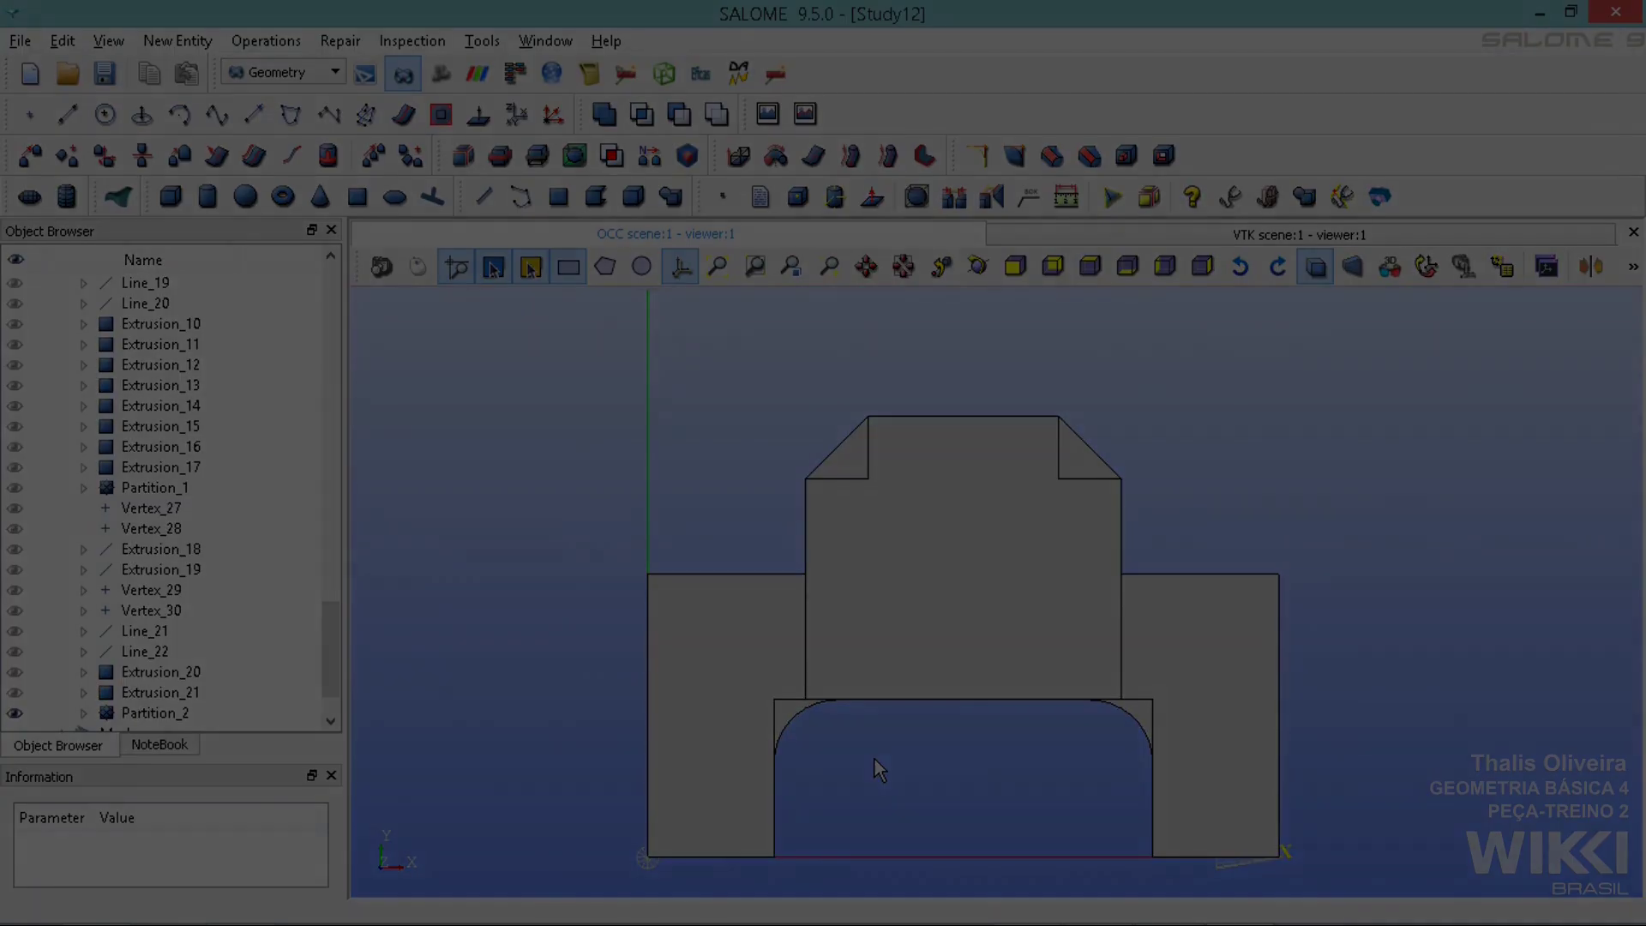